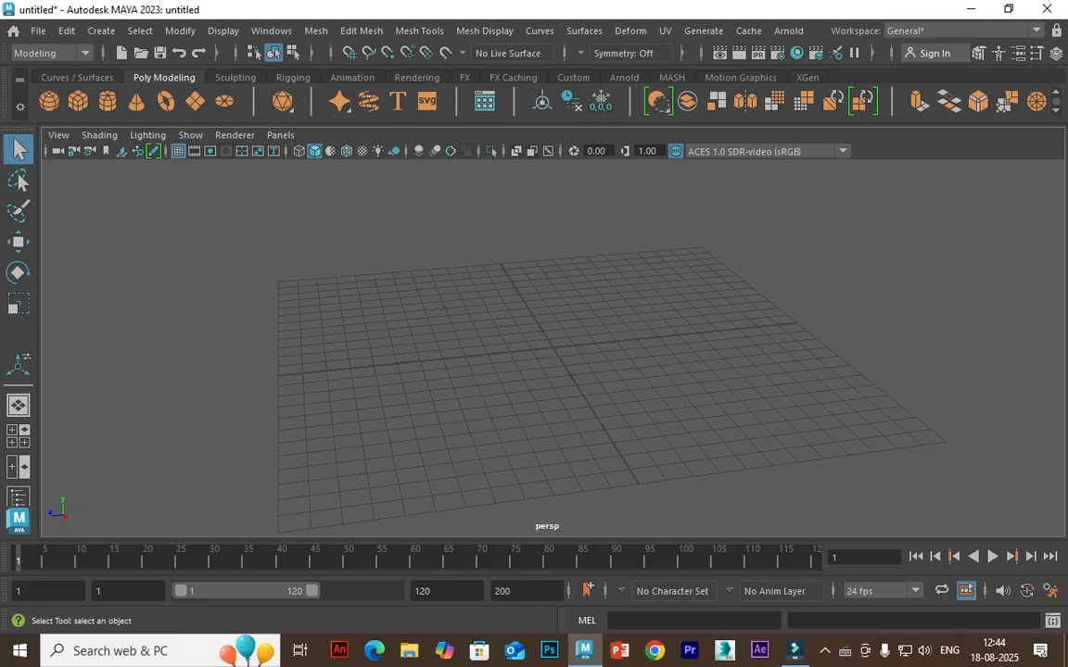
Create a long thin box in the top view as a plank, about 1 by 9 grid units
alt+drag(594, 347, 538, 348)
alt+middle_drag(537, 348, 501, 373)
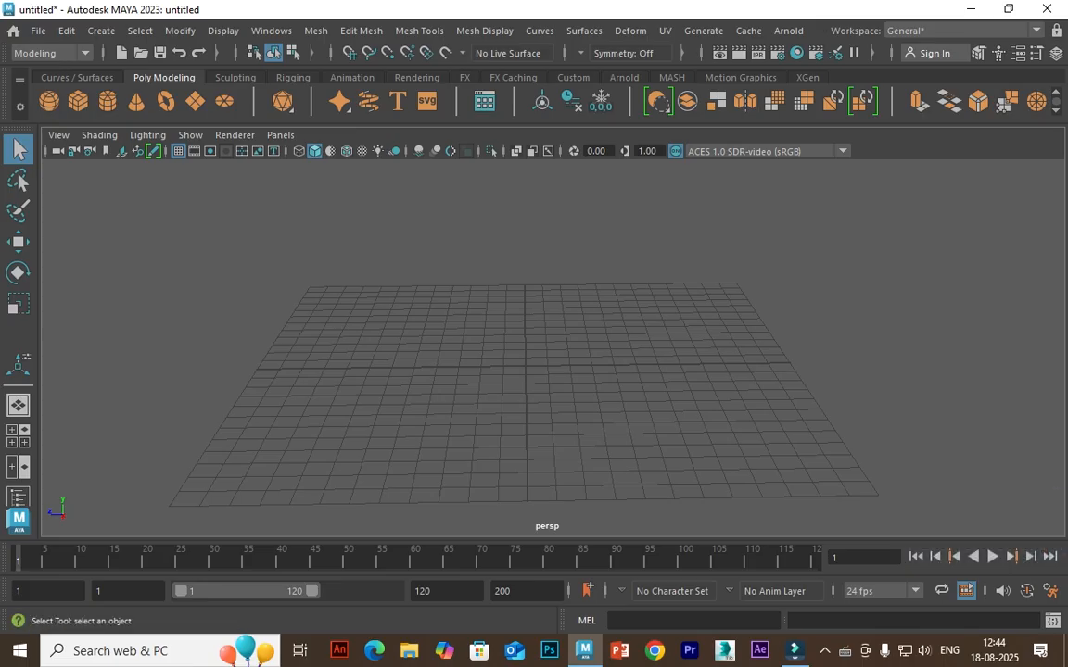
click(78, 101)
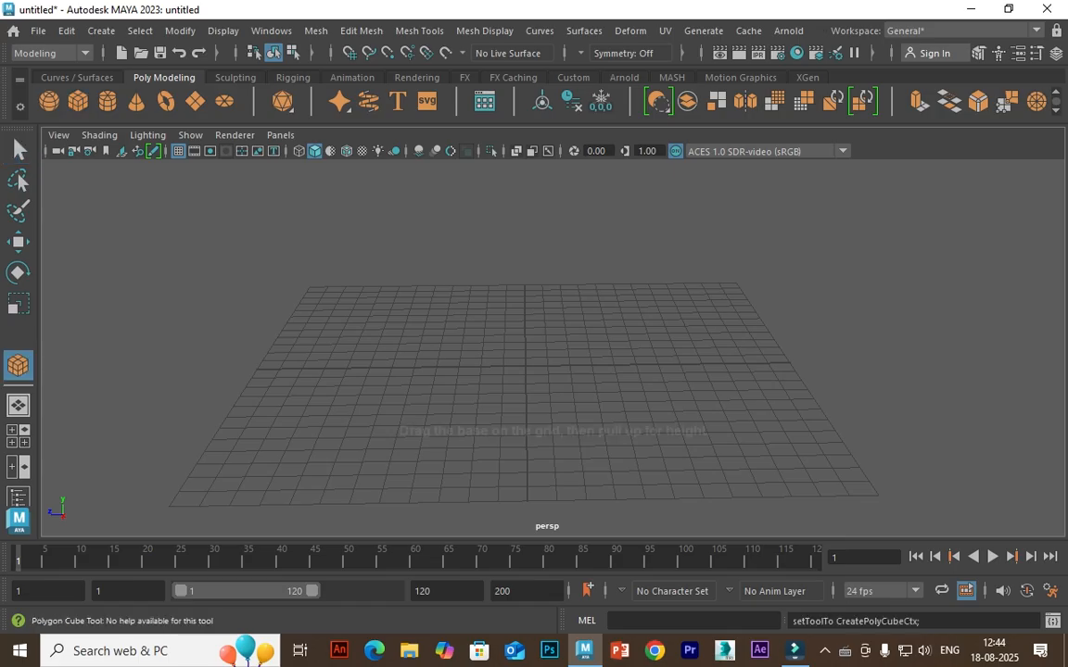
key(space)
key(space)
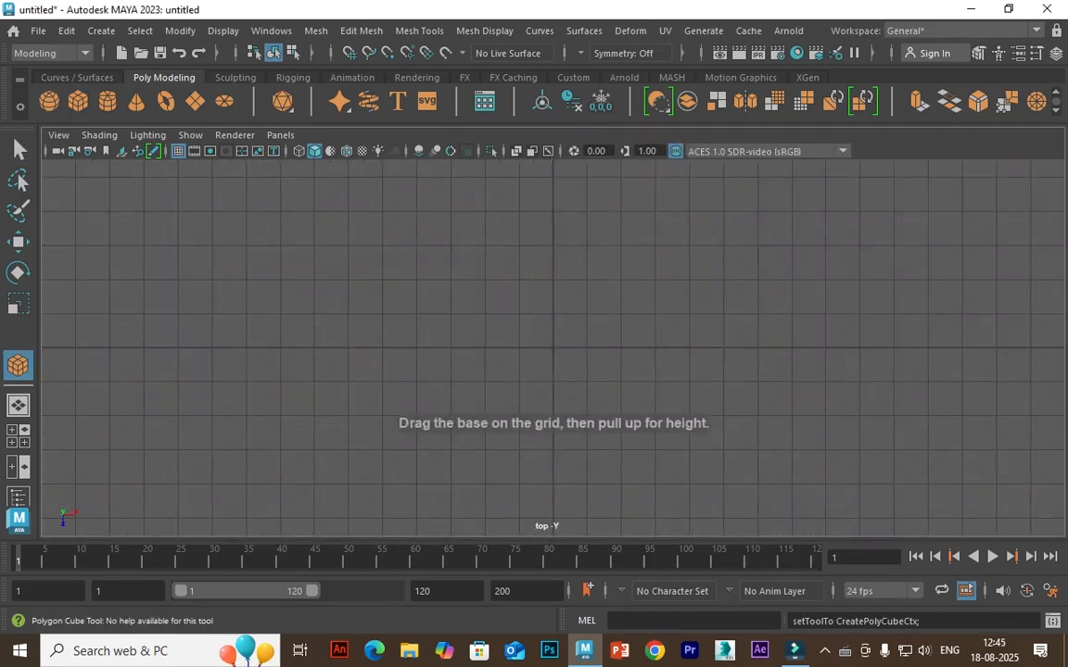
drag(564, 226, 588, 483)
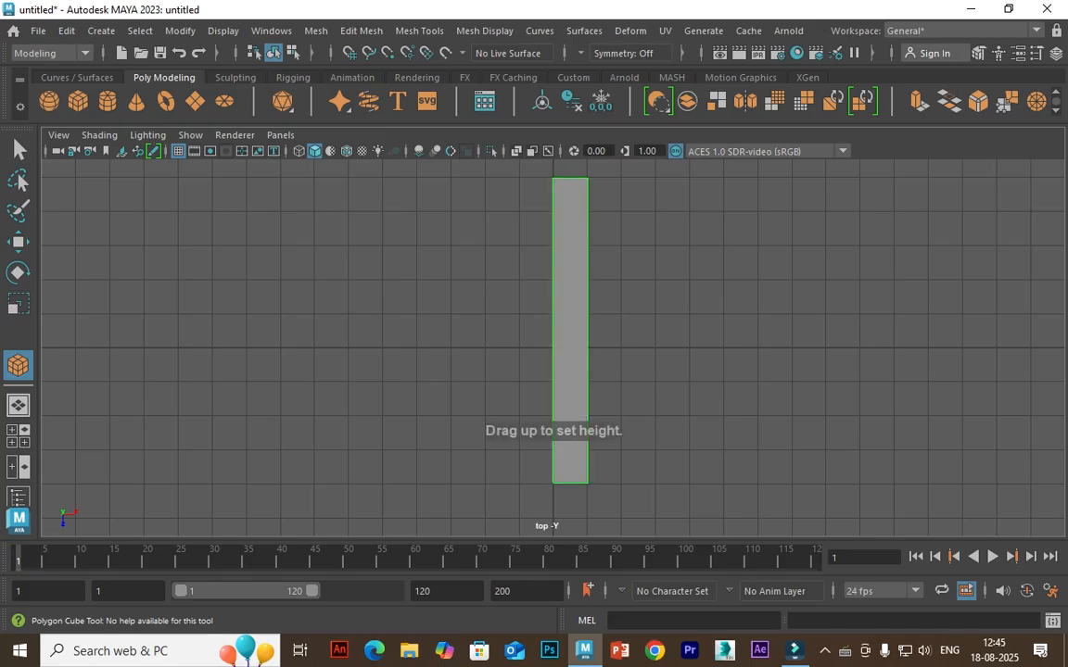
key(w)
key(space)
key(space)
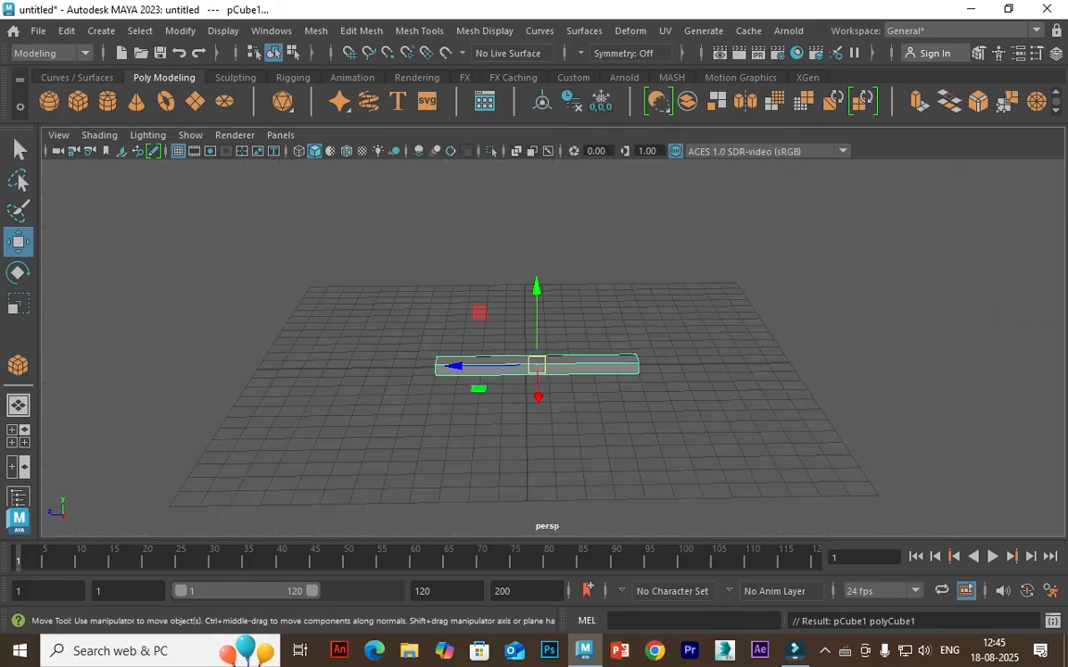
Show the plank in wireframe display in the top view
scroll(534, 348, up, 2)
alt+drag(557, 352, 534, 426)
key(space)
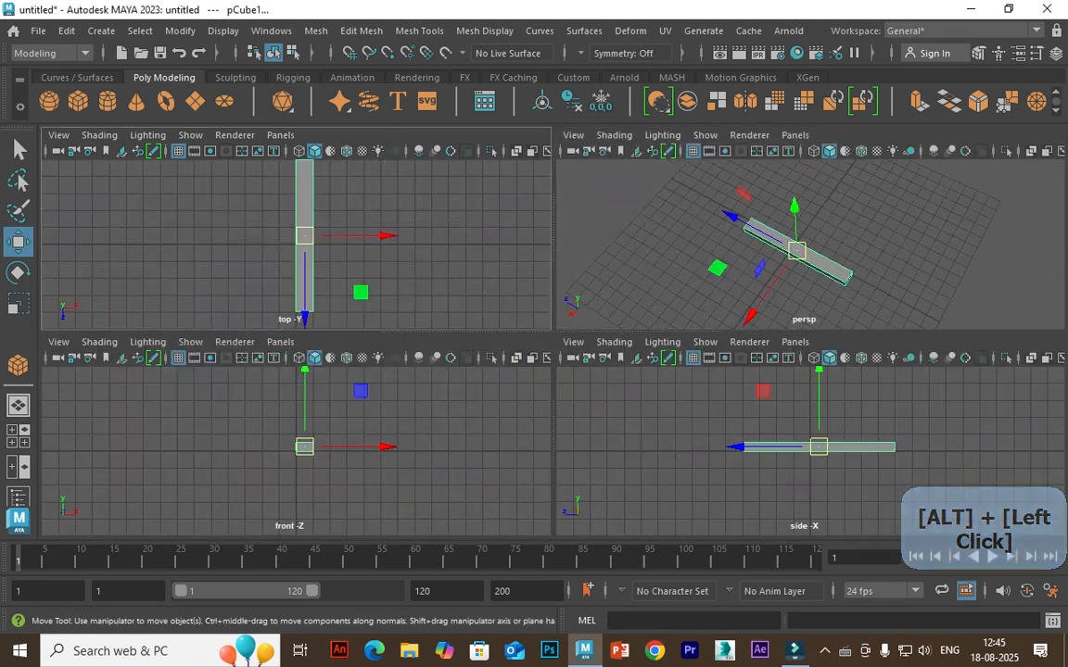
key(space)
key(4)
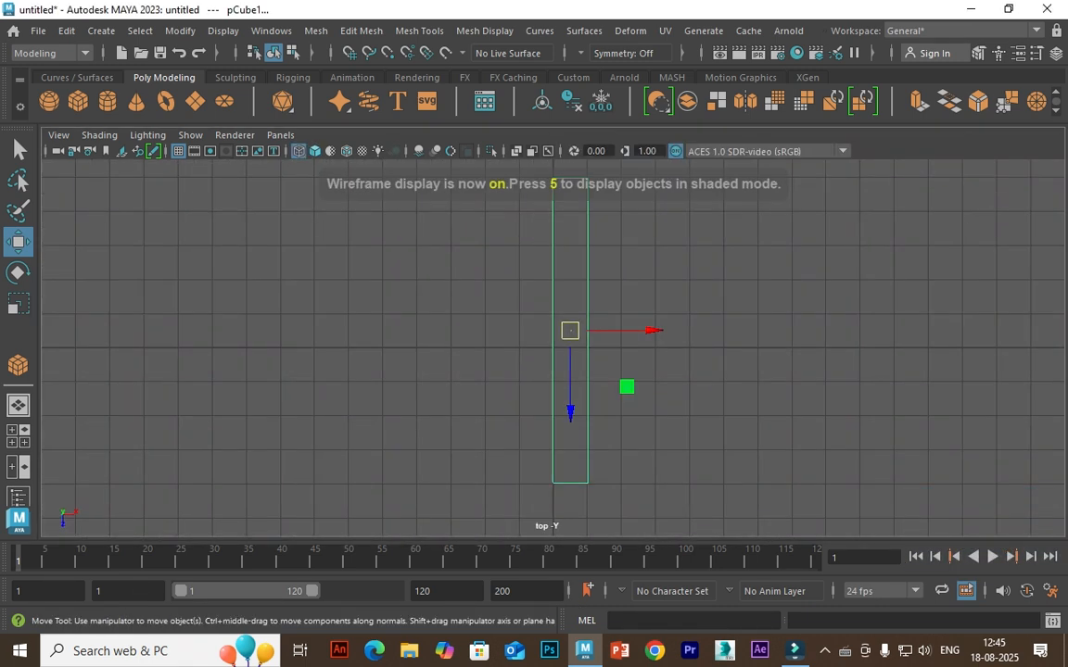
alt+middle_drag(570, 330, 402, 349)
Insert three lengthwise edge loops across the plank's width, one in the middle and one on each side
click(419, 30)
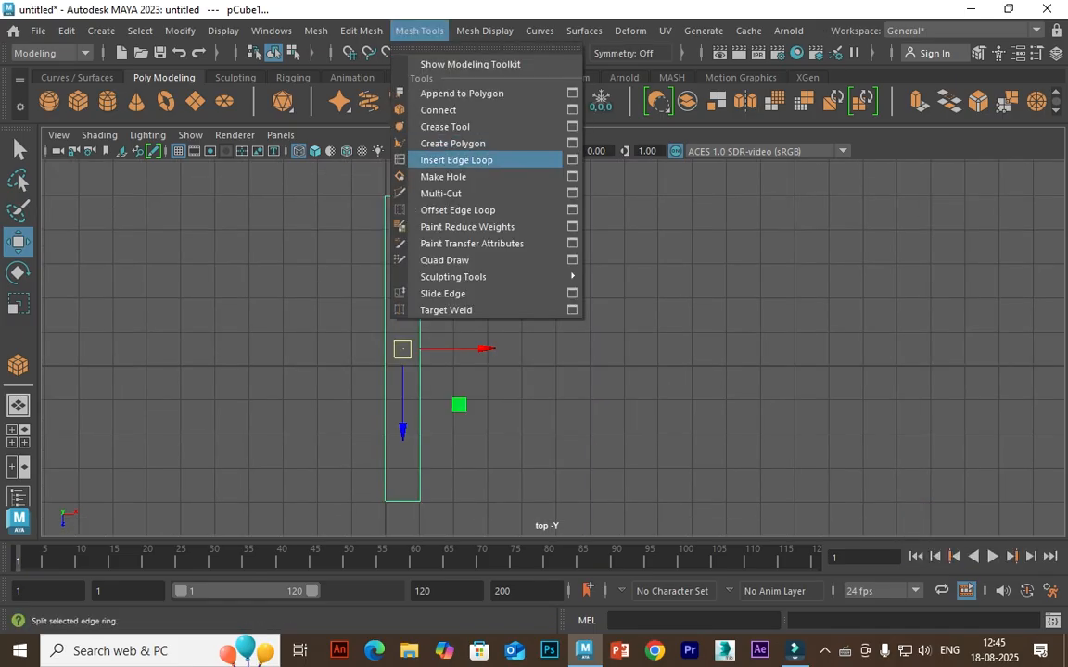
click(445, 260)
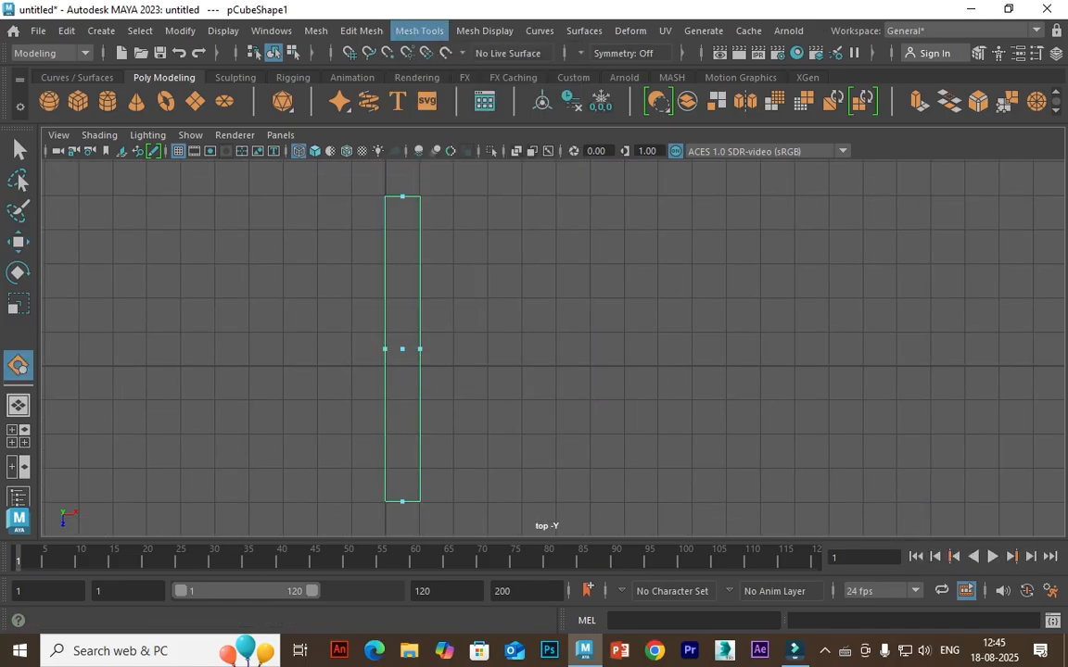
click(419, 31)
click(454, 160)
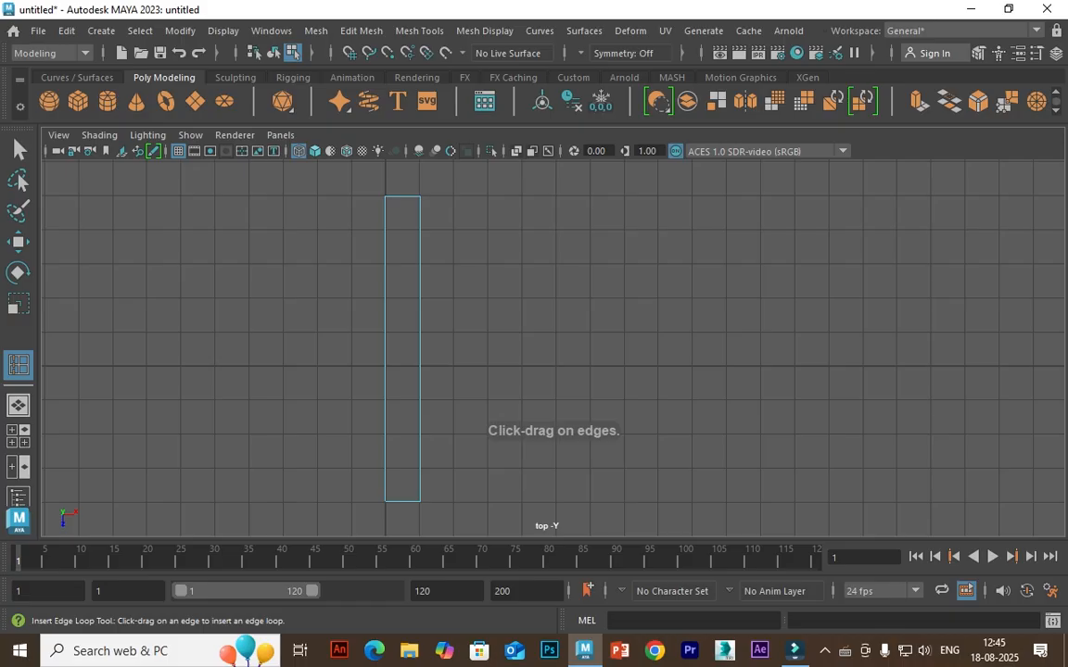
click(400, 196)
scroll(553, 347, up, 5)
alt+middle_drag(552, 278, 667, 496)
scroll(553, 348, up, 2)
drag(311, 221, 310, 221)
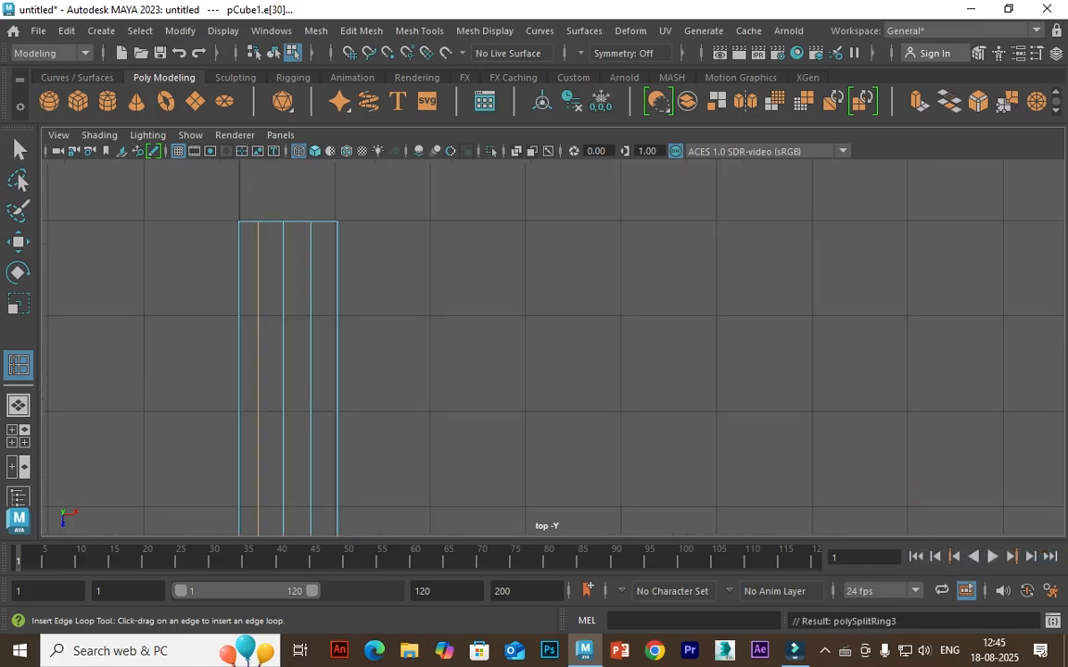
Scale the plank's middle lengthwise edges slightly longer along Z so both ends come to a shallow point
key(w)
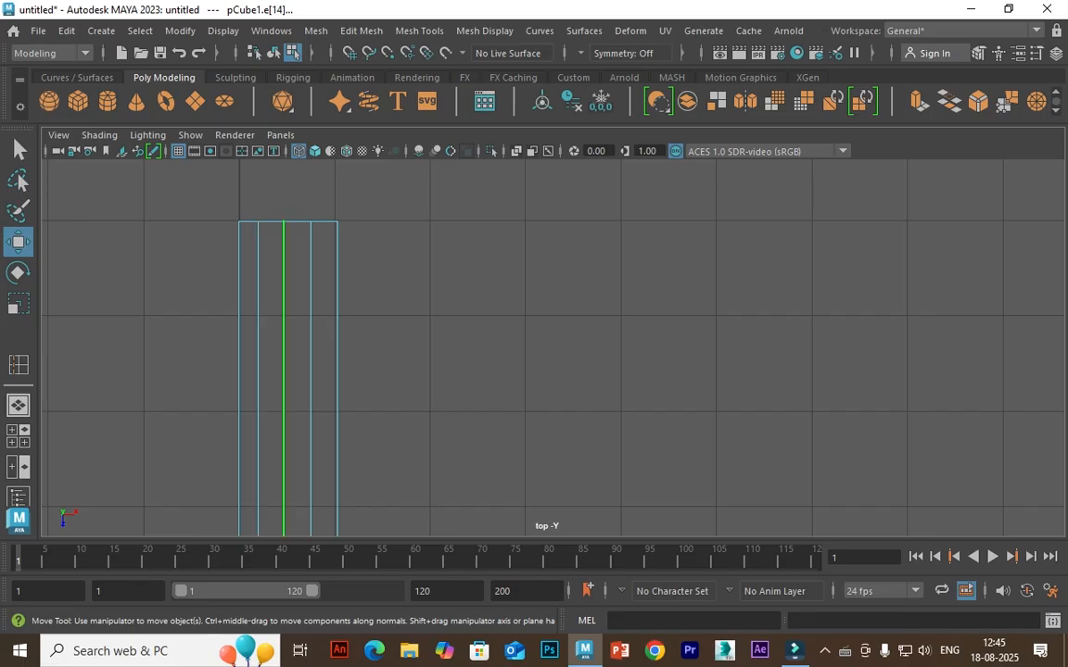
scroll(553, 347, down, 8)
alt+middle_drag(553, 399, 448, 300)
key(r)
drag(365, 417, 366, 422)
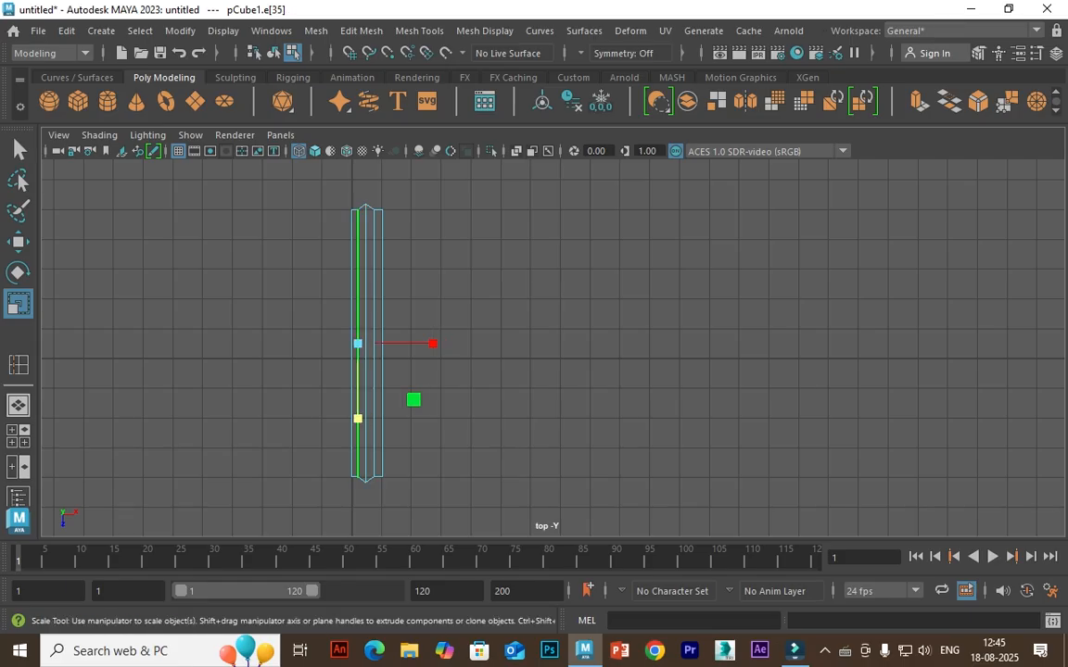
shift+click(373, 278)
drag(365, 418, 365, 409)
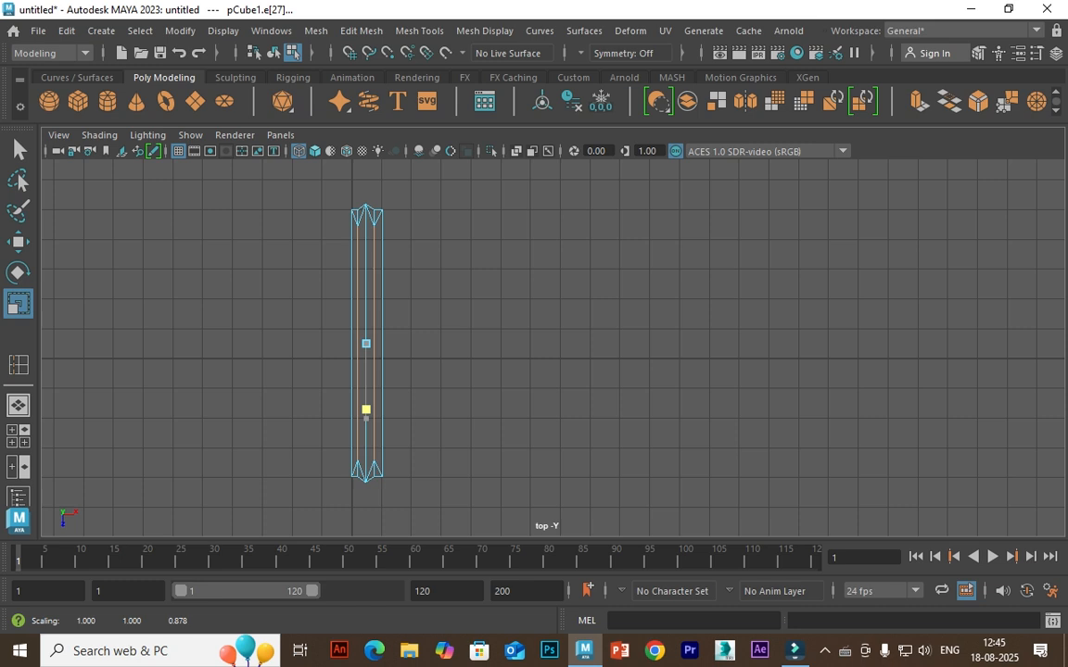
key(ctrl+z)
key(ctrl+z)
key(ctrl+z)
key(ctrl+z)
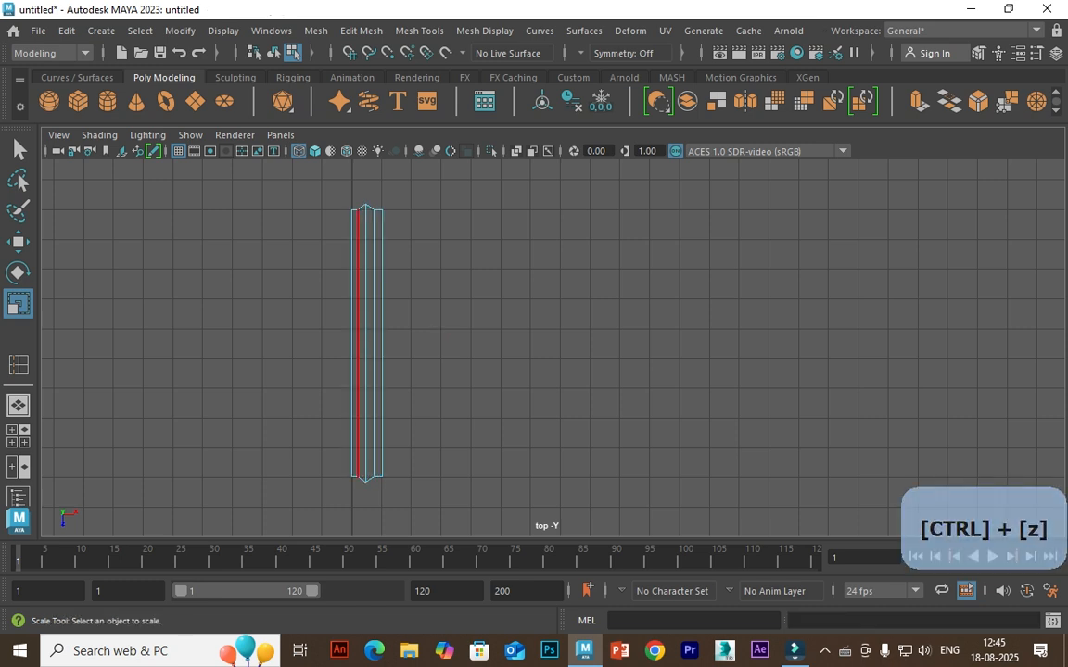
Scale the two side edge loops by about 1.056 along Z to round the plank's ends, and return to object selection
shift+click(374, 278)
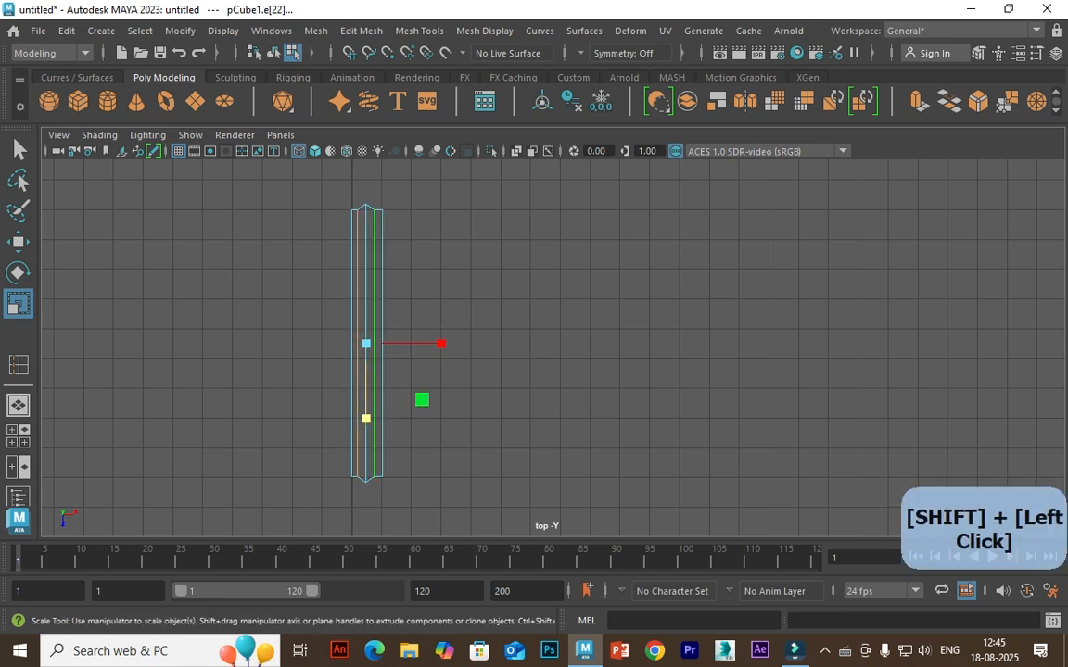
drag(366, 418, 365, 423)
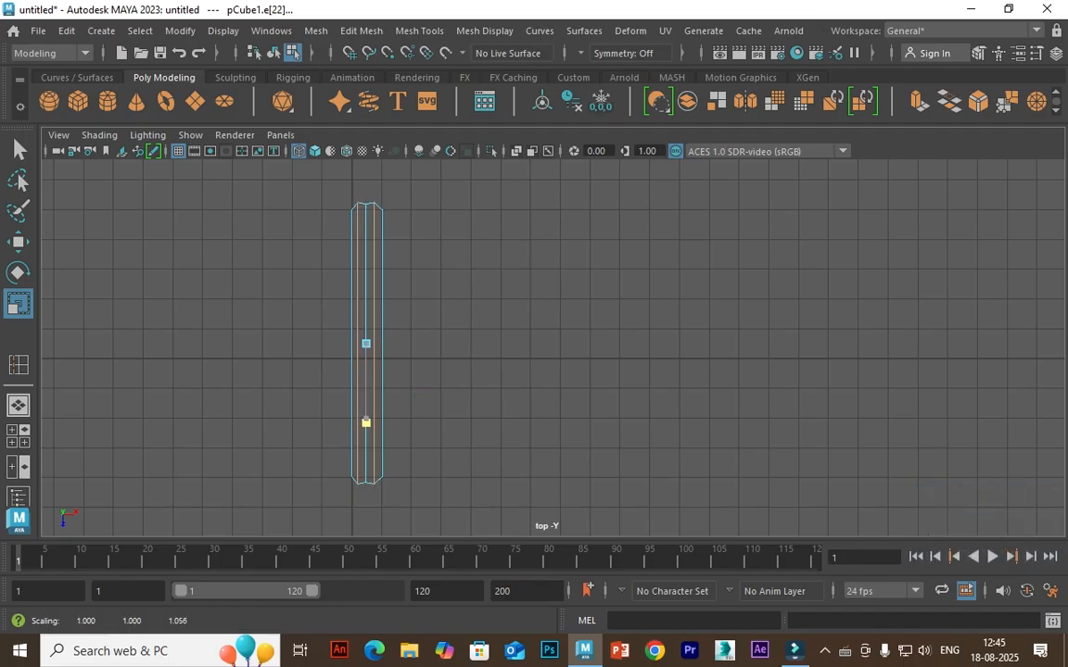
key(w)
key(F8)
Preview the plank with smooth mesh display in the perspective view and restore the unsmoothed display
key(space)
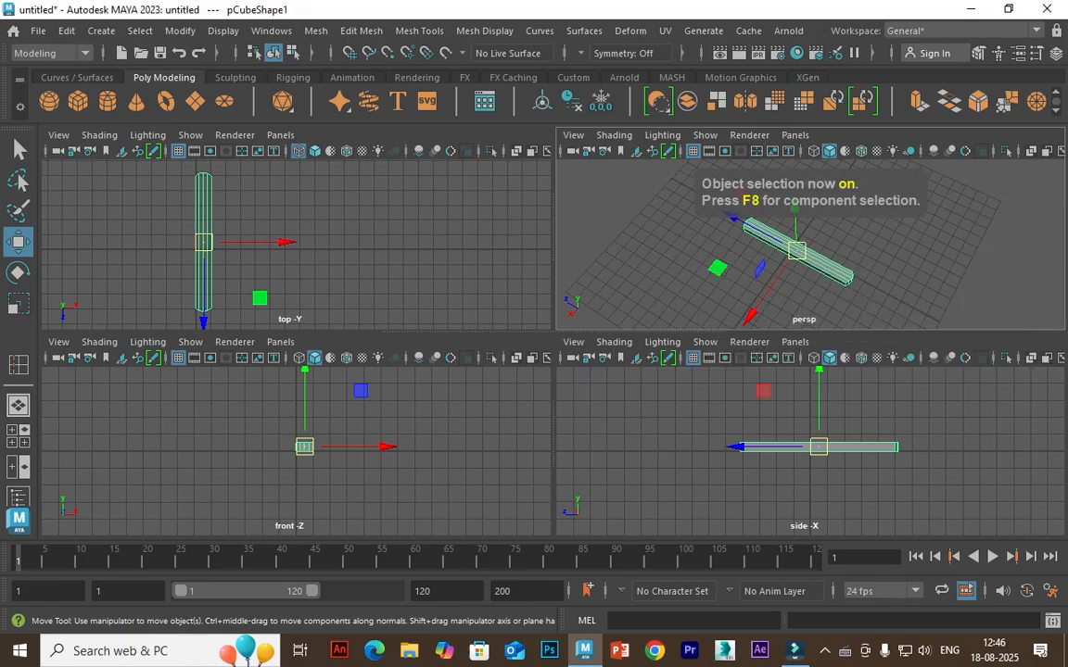
key(space)
key(3)
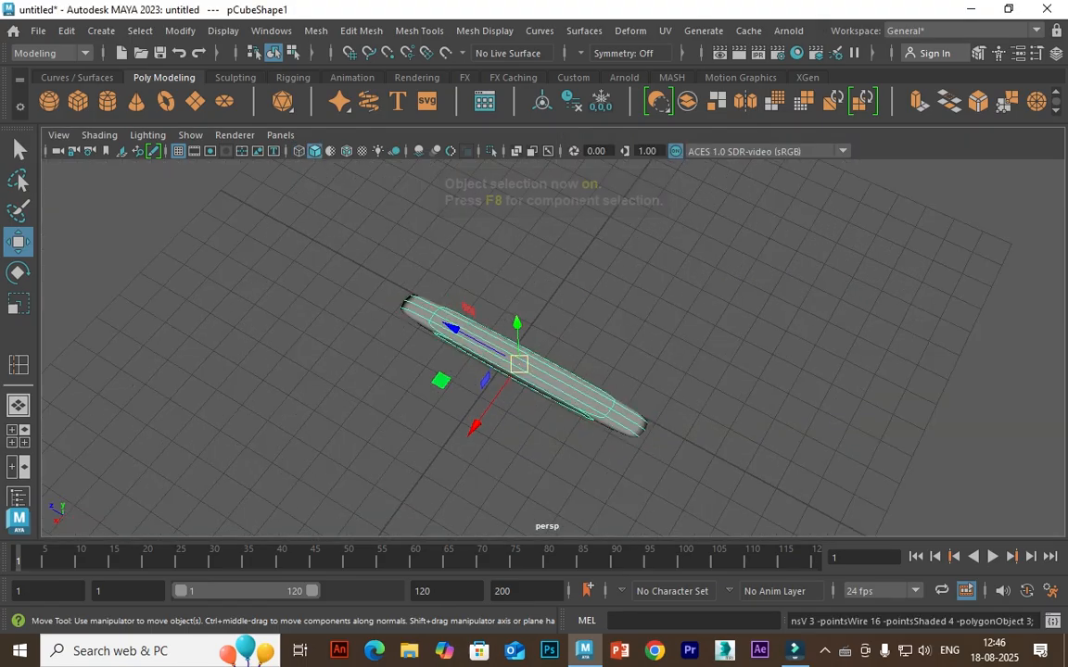
alt+drag(552, 348, 657, 348)
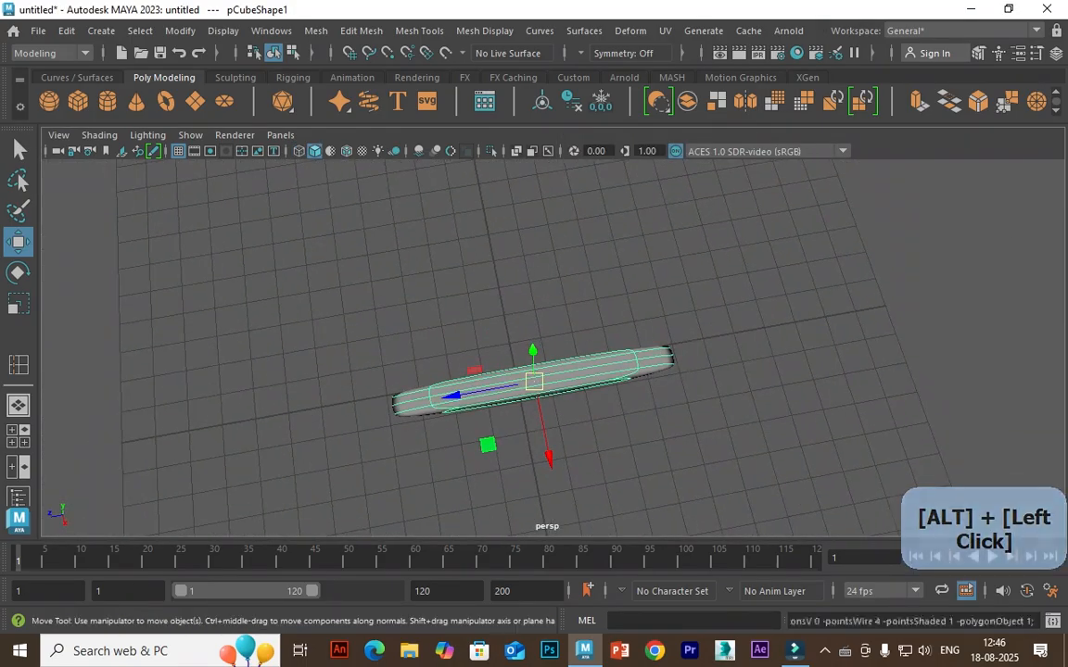
key(1)
Insert supporting edge loops close to the plank's outer edges to keep them sharp under smoothing
scroll(552, 349, up, 2)
scroll(529, 390, up, 3)
click(419, 31)
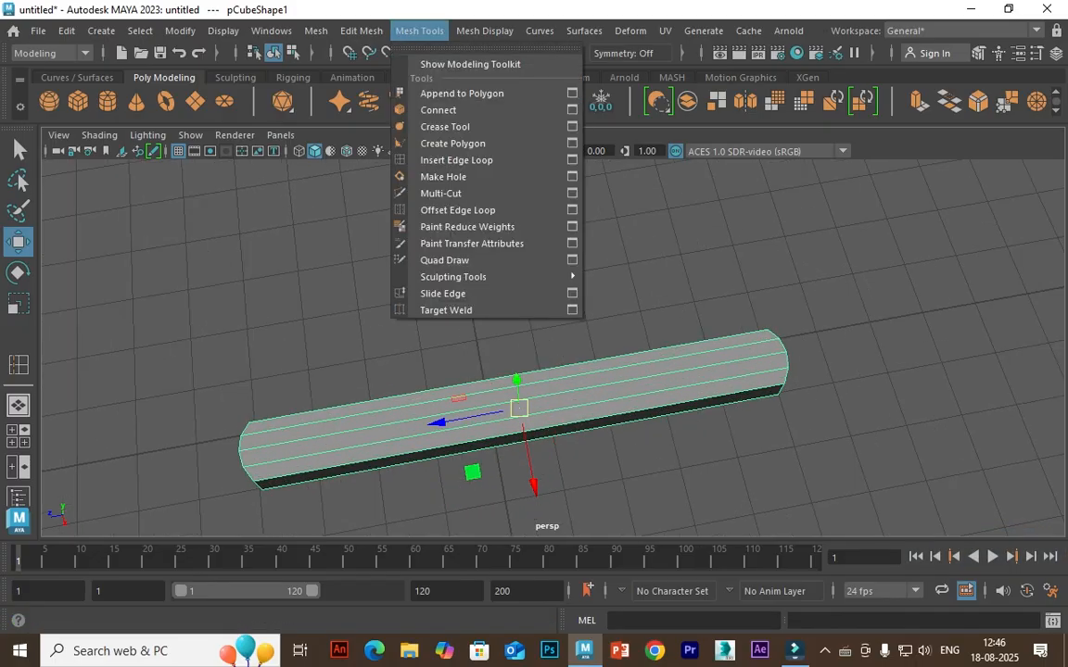
click(456, 159)
alt+drag(552, 348, 476, 285)
scroll(552, 348, up, 2)
drag(808, 462, 796, 470)
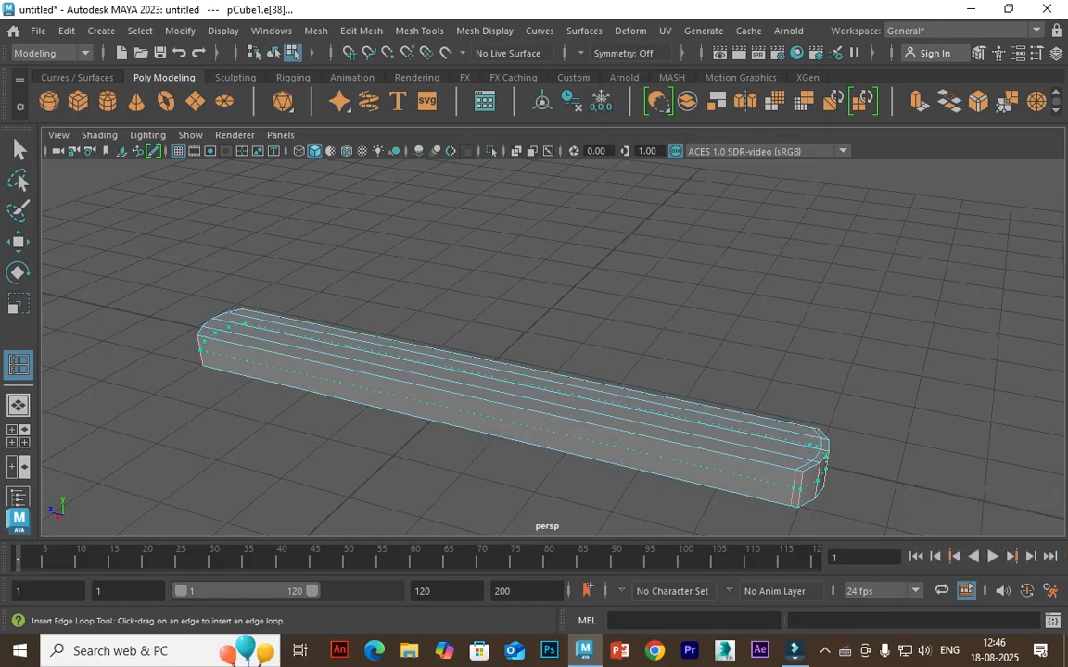
key(ctrl+z)
drag(210, 336, 203, 363)
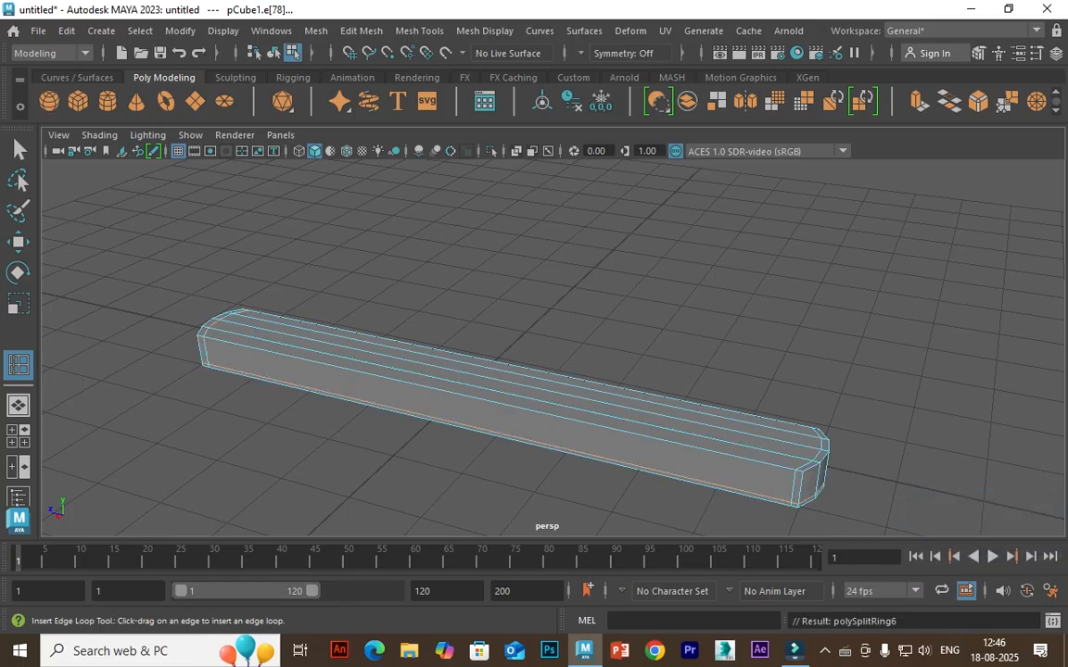
click(202, 342)
Check the plank's smoothed shape with the supporting edge loops and switch smooth preview off again
key(w)
key(3)
click(305, 278)
scroll(519, 347, down, 3)
alt+drag(519, 348, 496, 494)
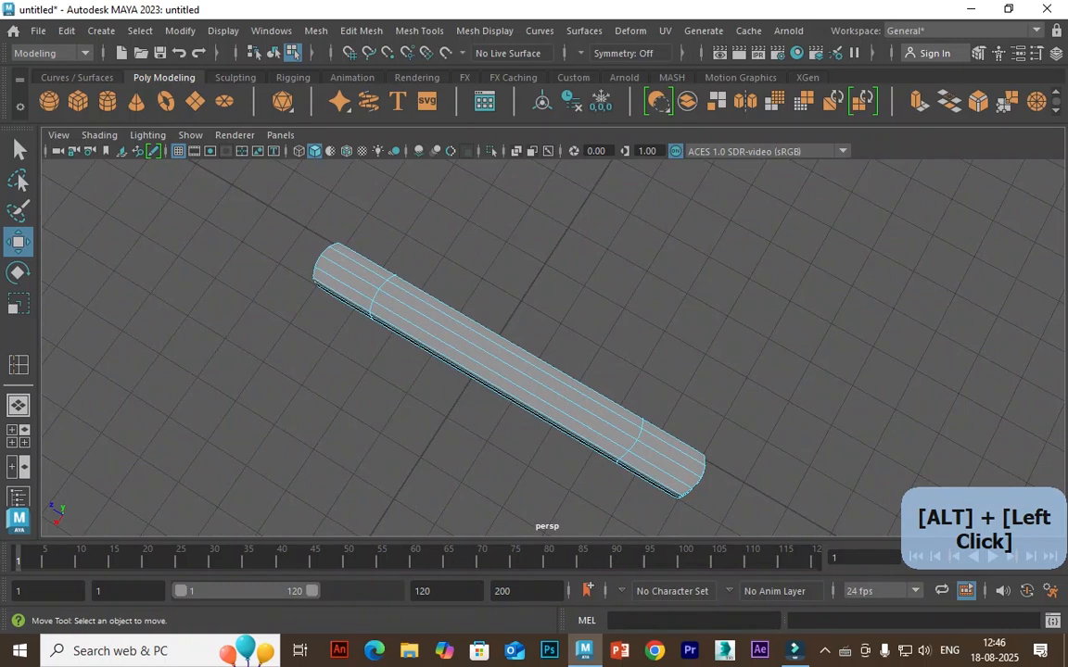
key(1)
Show the Modeling Toolkit beside the top view and switch the plank to object selection
key(space)
key(space)
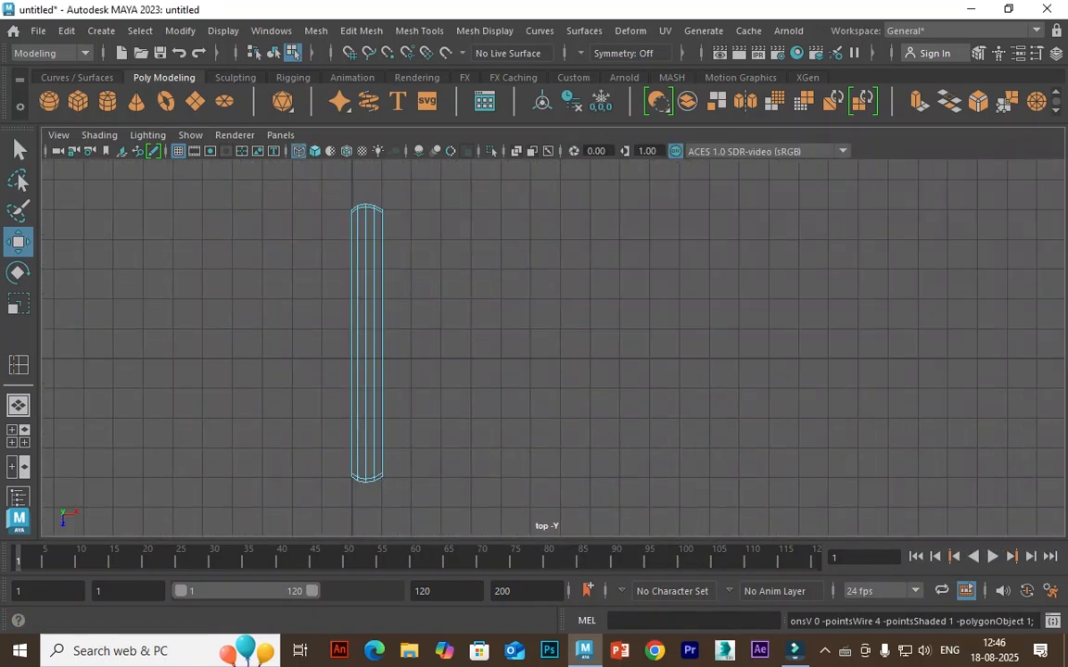
click(1055, 53)
click(1055, 53)
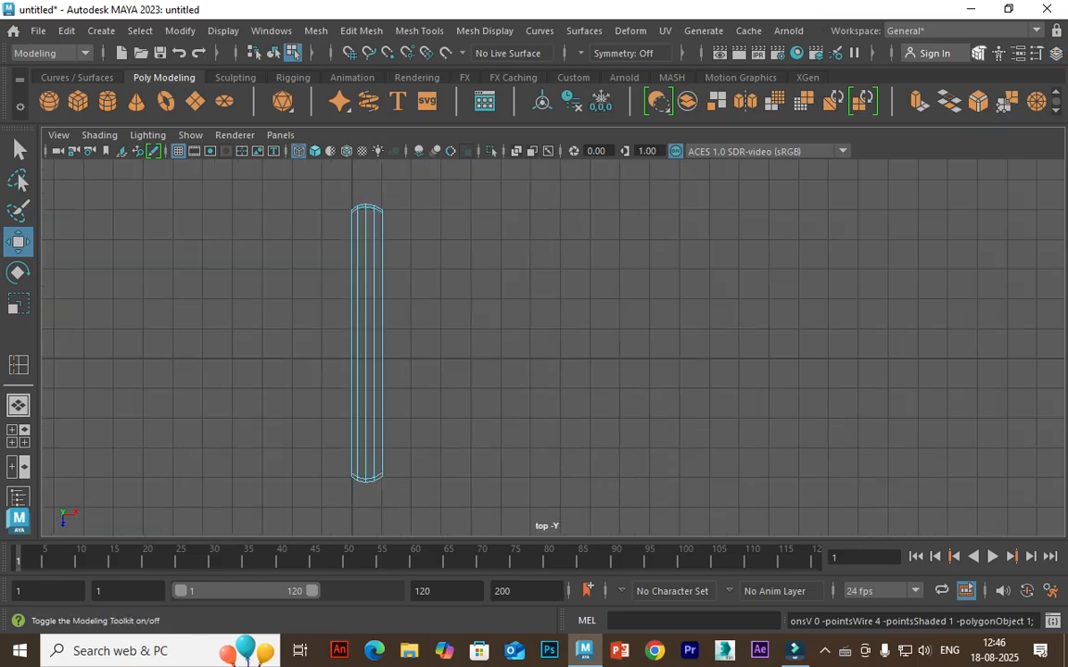
click(978, 53)
click(871, 206)
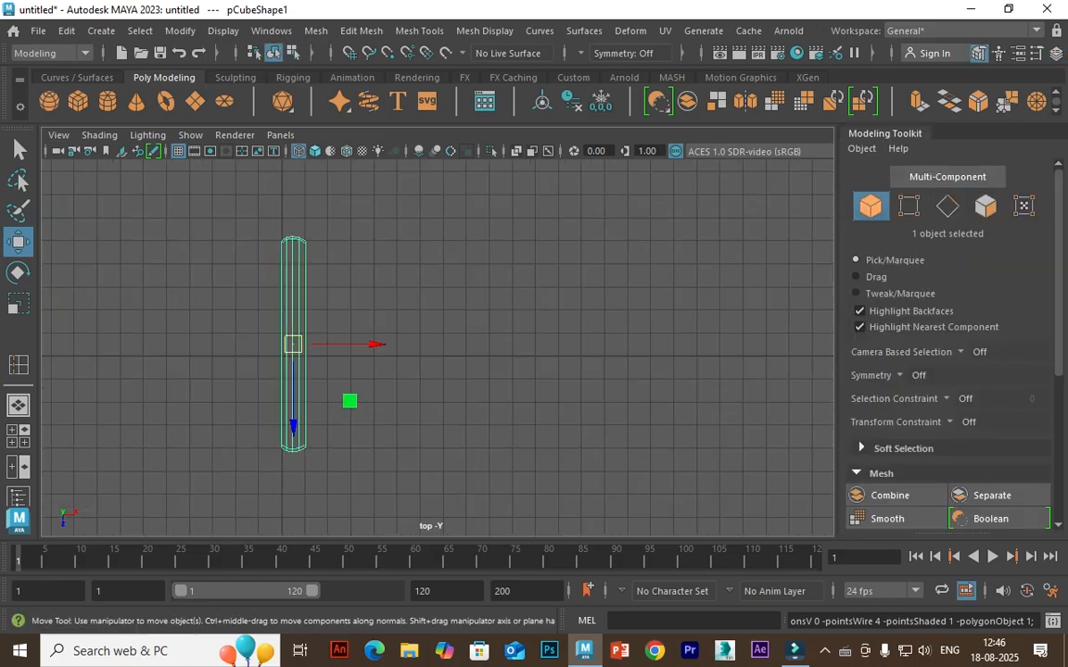
Duplicate the plank right beside itself at about X 1.635 cm and repeat the offset copy nine times for a row of eleven planks
key(ctrl+d)
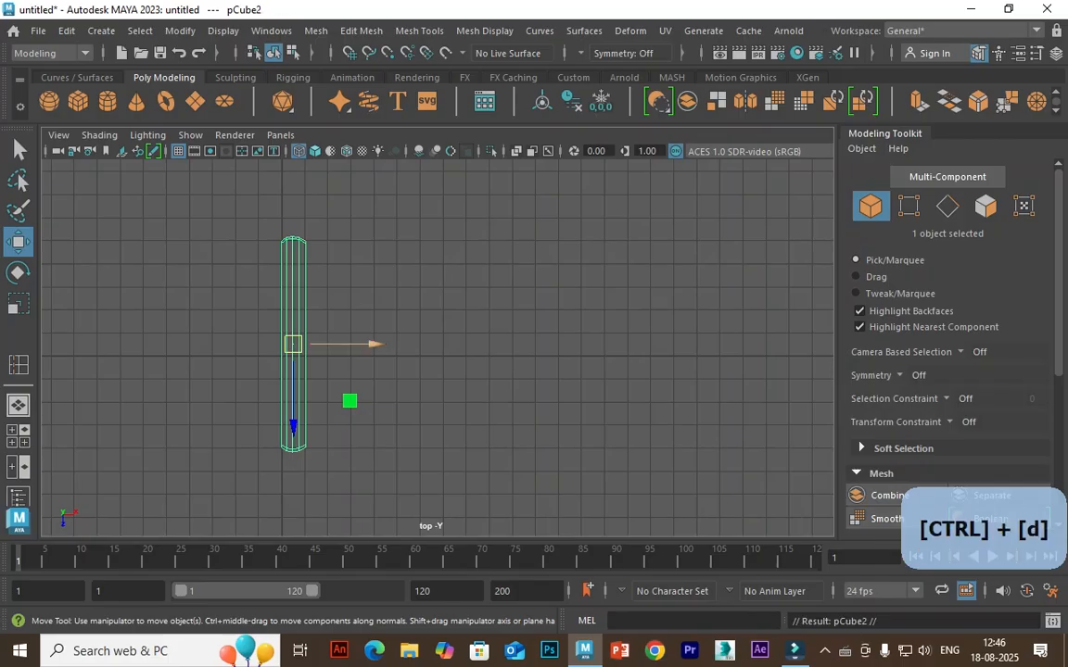
drag(375, 343, 404, 344)
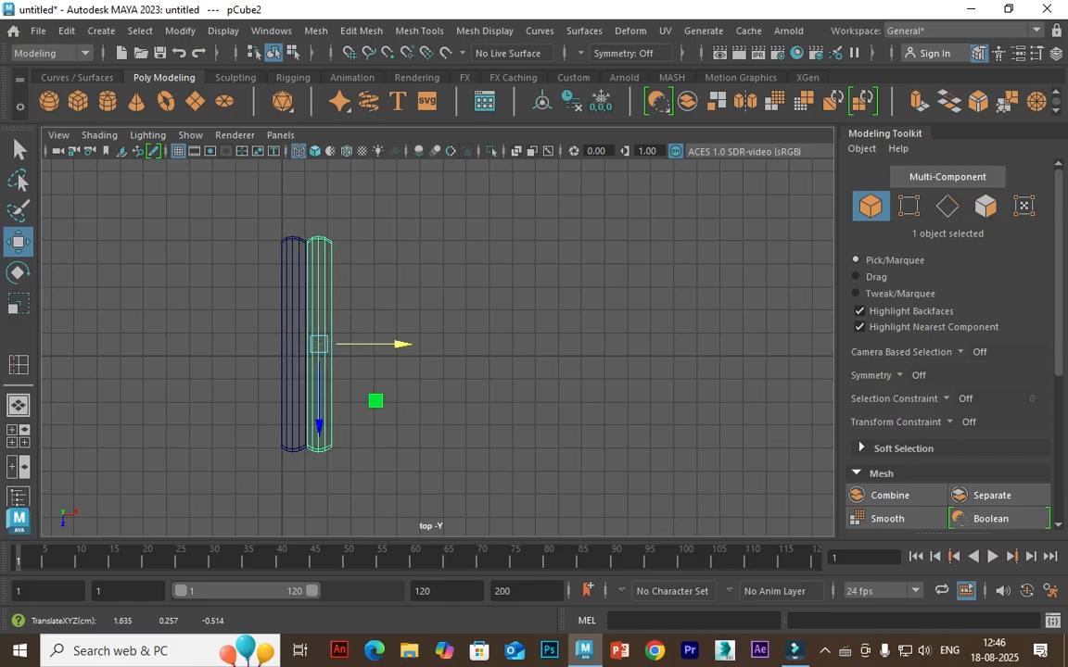
key(shift+d)
key(shift+d)
key(shift+d)
key(shift+d)
key(shift+d)
key(shift+d)
key(shift+d)
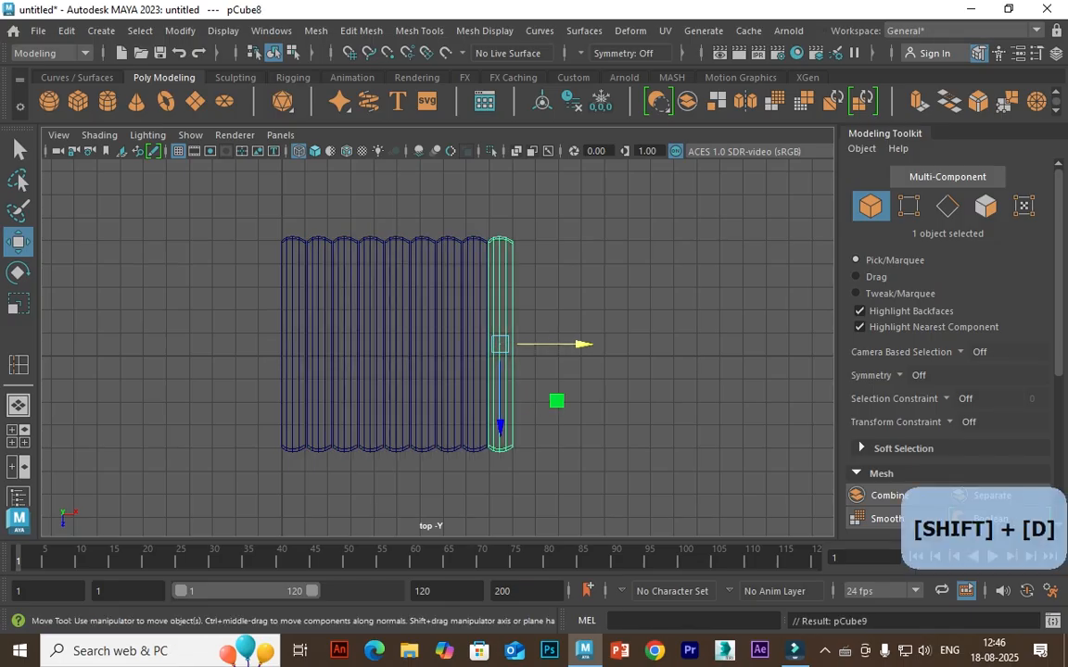
key(shift+d)
key(shift+d)
Examine the row of planks from several angles in the perspective view
key(space)
key(space)
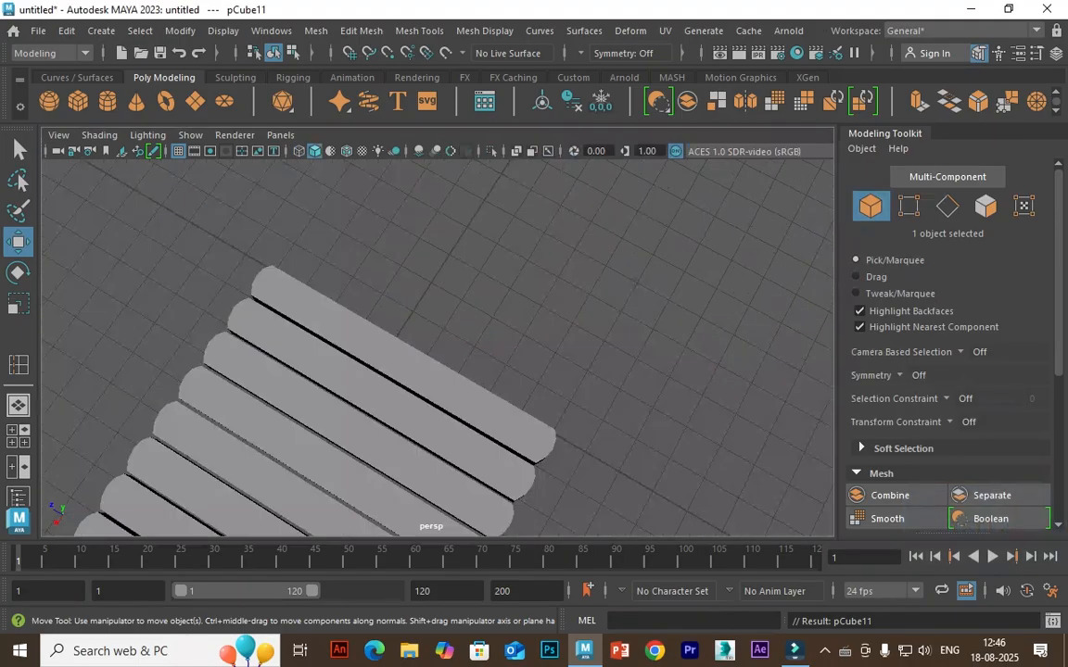
scroll(436, 349, down, 6)
scroll(436, 349, up, 6)
alt+drag(436, 389, 529, 290)
alt+middle_drag(529, 290, 496, 213)
scroll(435, 349, down, 3)
alt+drag(482, 348, 432, 260)
alt+drag(435, 348, 486, 375)
click(649, 417)
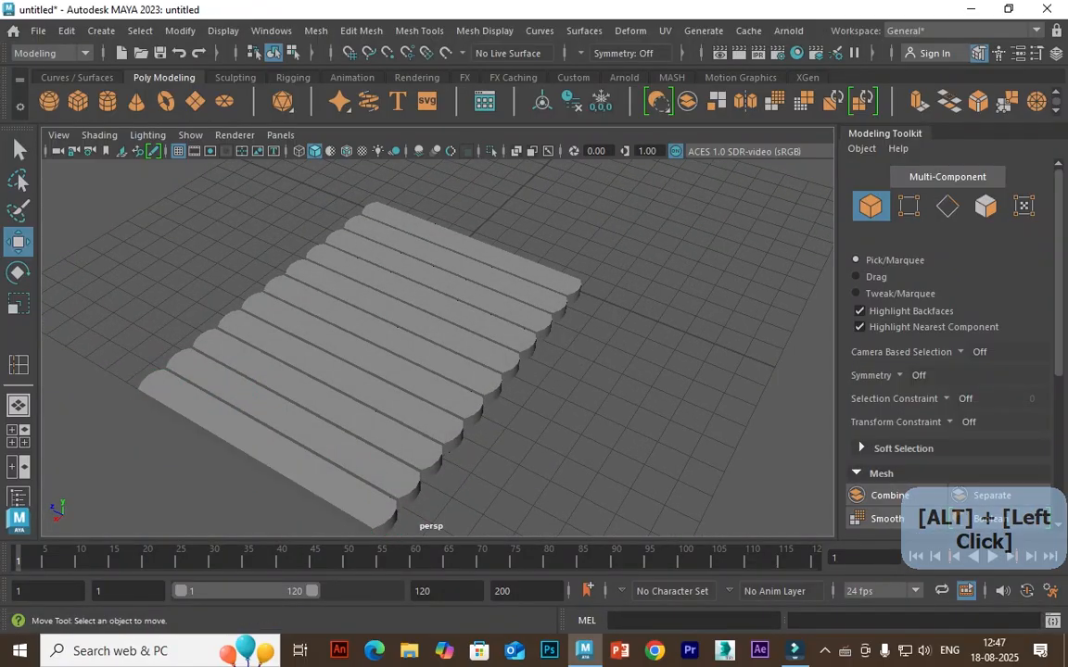
scroll(435, 349, up, 3)
alt+middle_drag(464, 349, 426, 362)
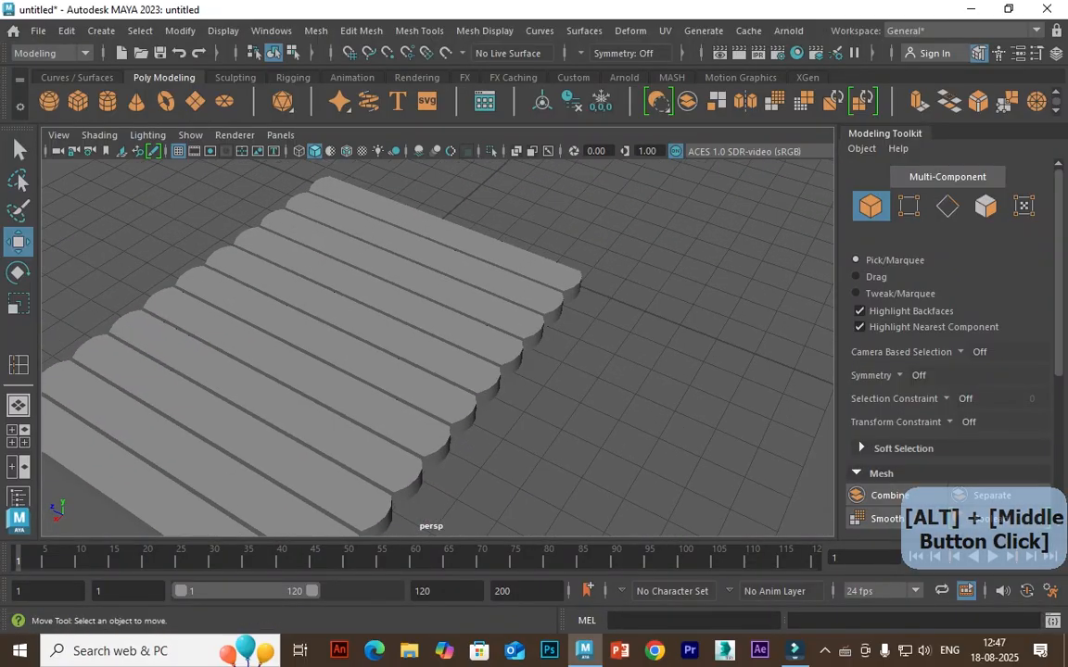
Create a thin polygon cube bar in the front view, resting on top of the planks and spanning slightly beyond the whole row
key(space)
key(space)
scroll(437, 348, up, 3)
alt+middle_drag(554, 257, 192, 270)
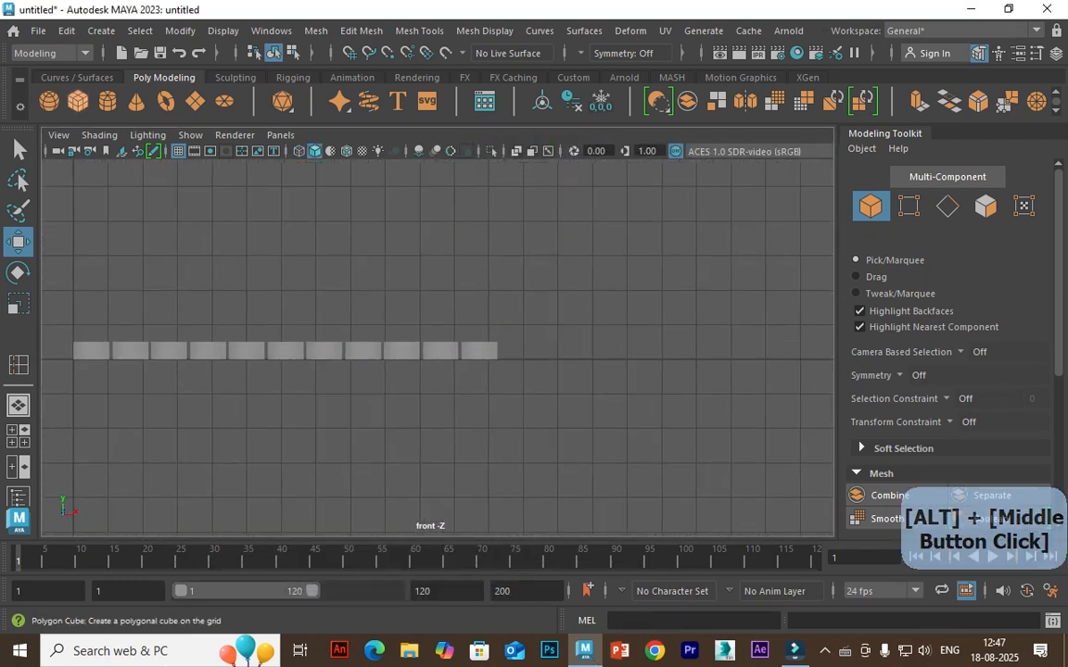
click(77, 100)
drag(68, 341, 502, 321)
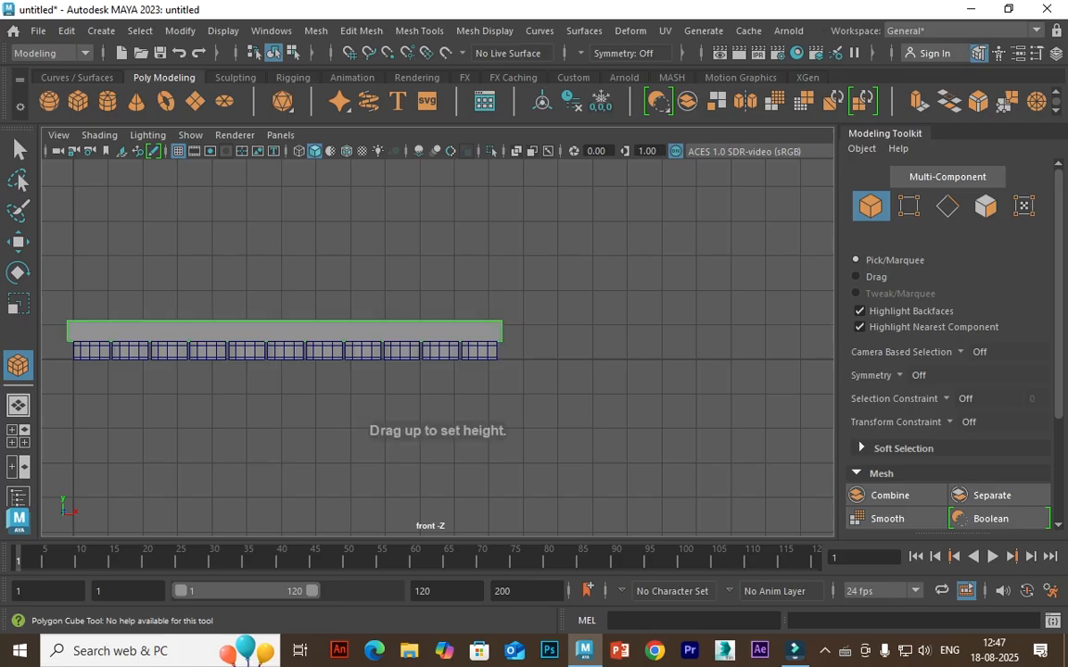
click(502, 321)
Move the bar along Z to about 3.51 cm in the top view so it lies across the planks' rounded ends
key(space)
key(space)
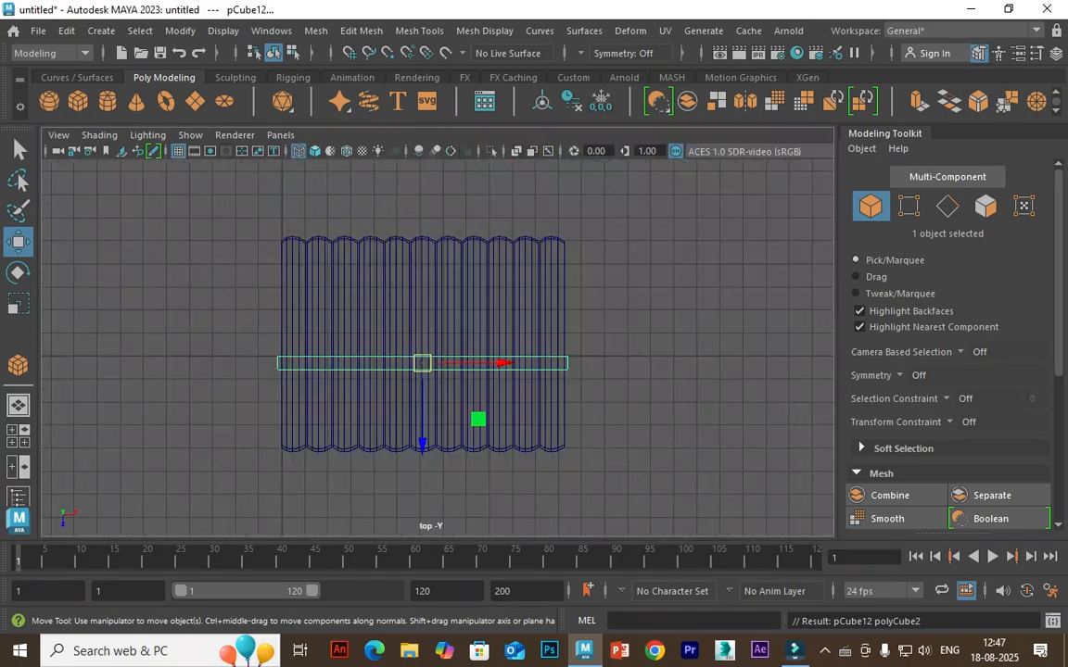
drag(421, 441, 422, 516)
key(space)
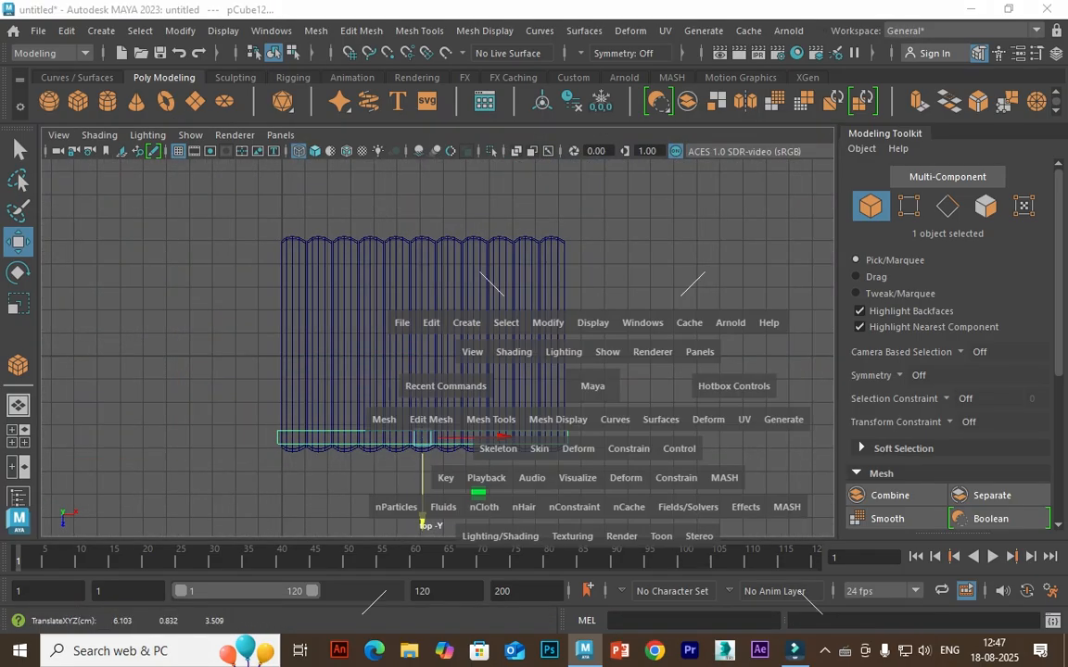
key(space)
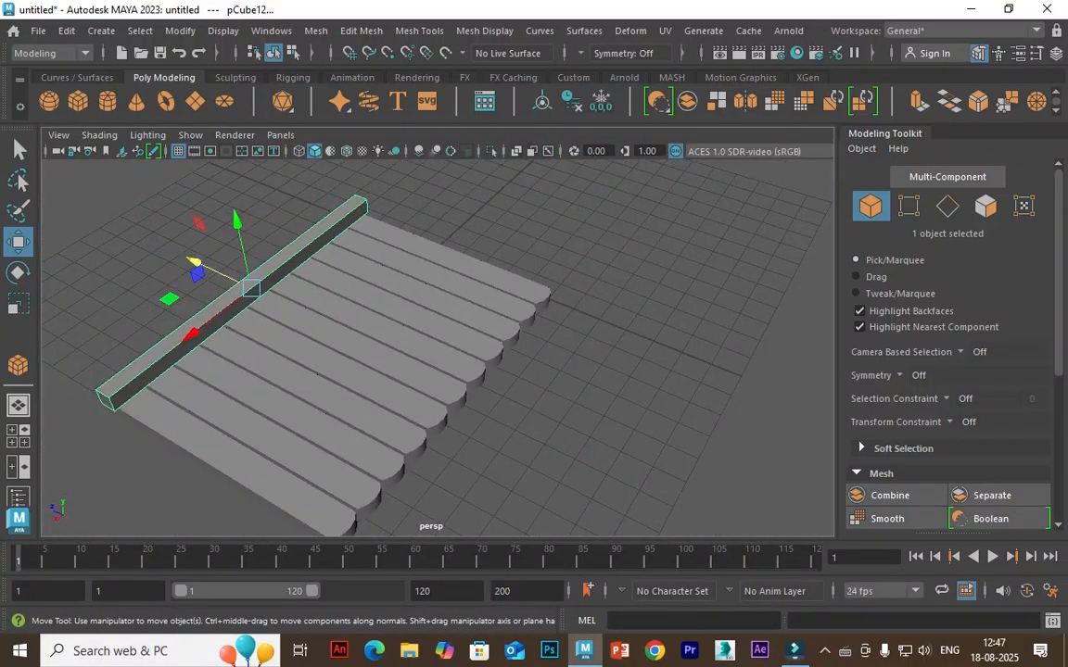
Nudge the bar in the wireframe front view to about X 6.151 cm and Y 0.880 cm, centred just above the planks
key(space)
key(space)
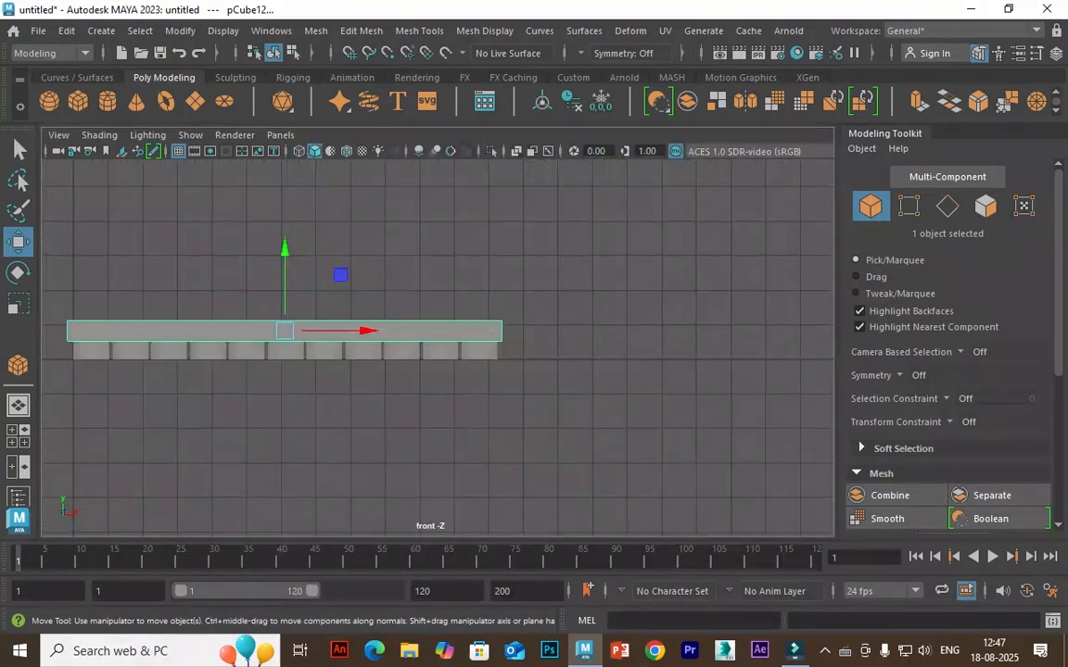
key(4)
drag(285, 249, 285, 247)
drag(367, 329, 371, 329)
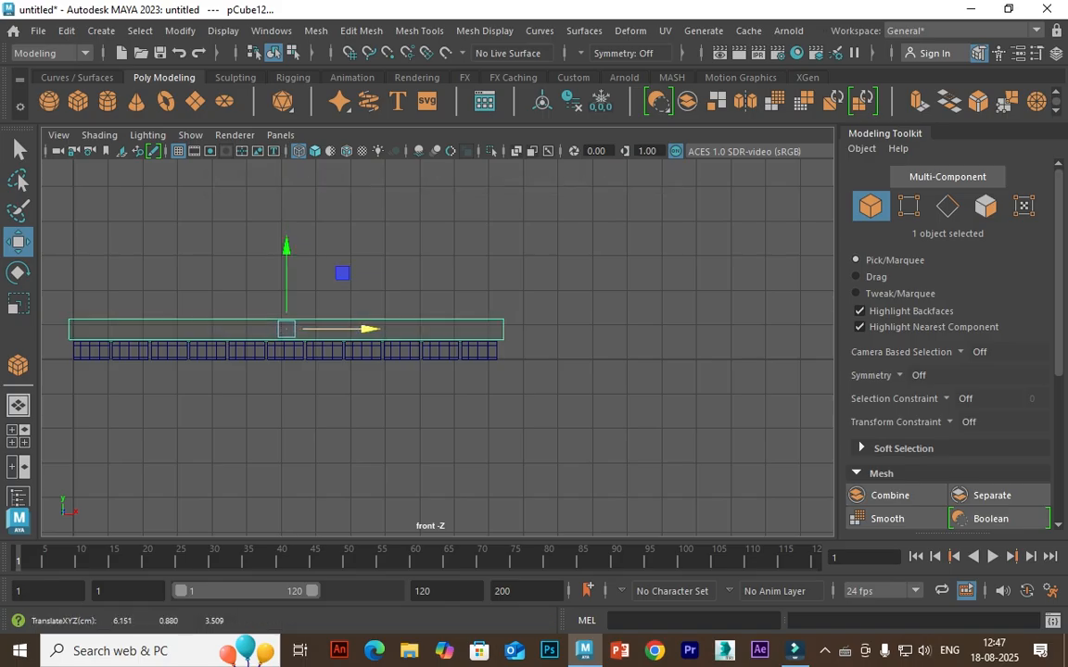
alt+middle_drag(372, 330, 394, 341)
Duplicate the bar straight up as an upper rail above the first one and select the lower bar in perspective
key(space)
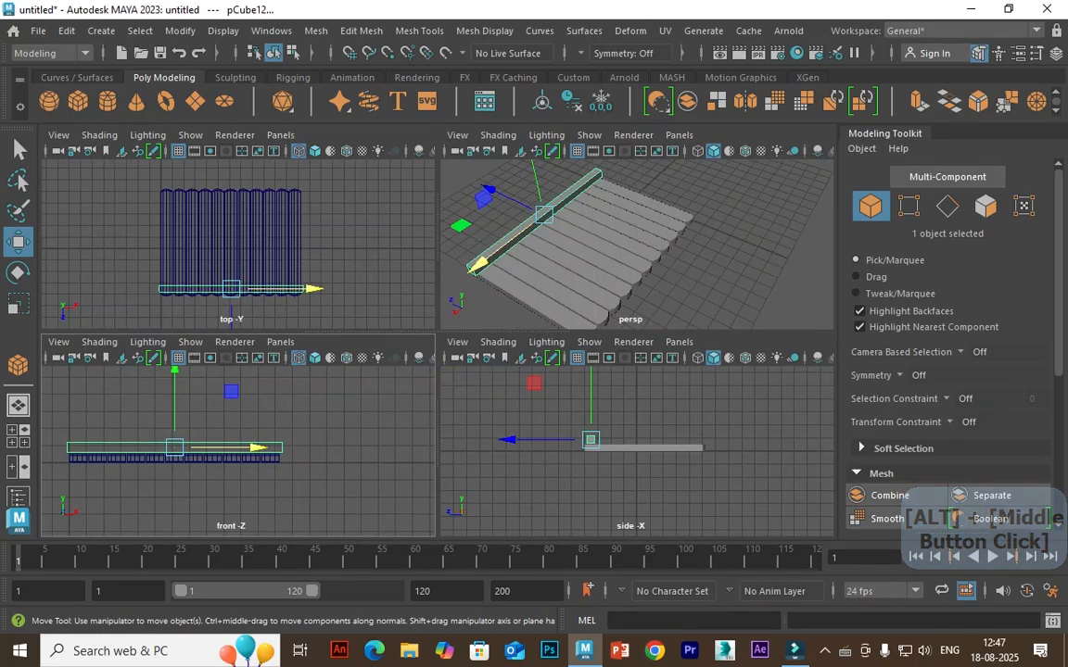
key(space)
scroll(436, 351, down, 2)
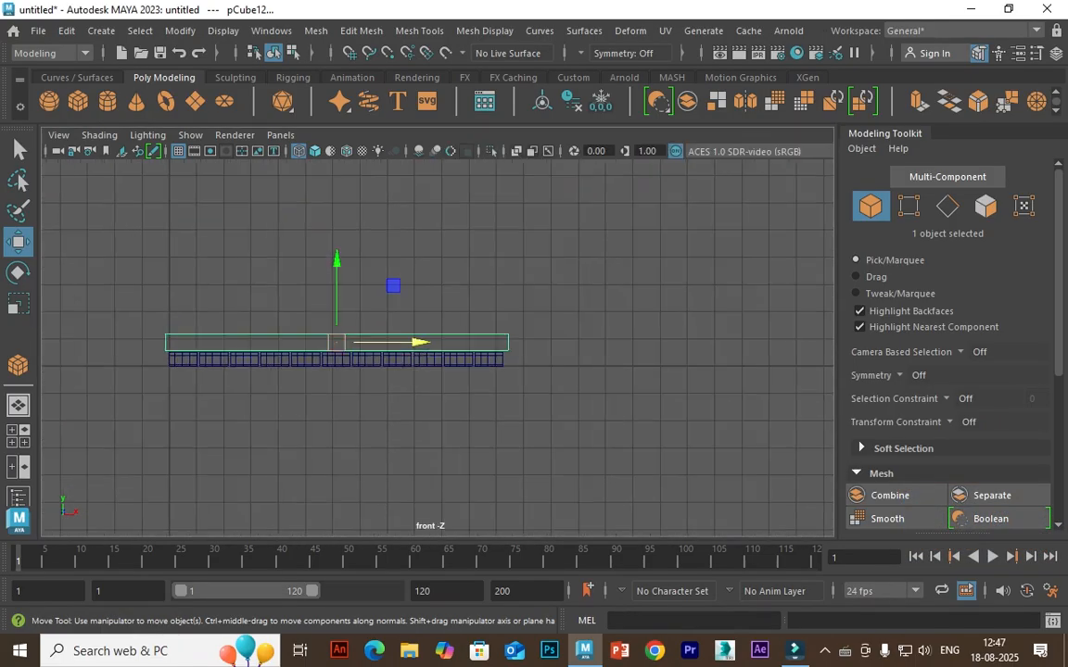
shift+drag(337, 296, 337, 218)
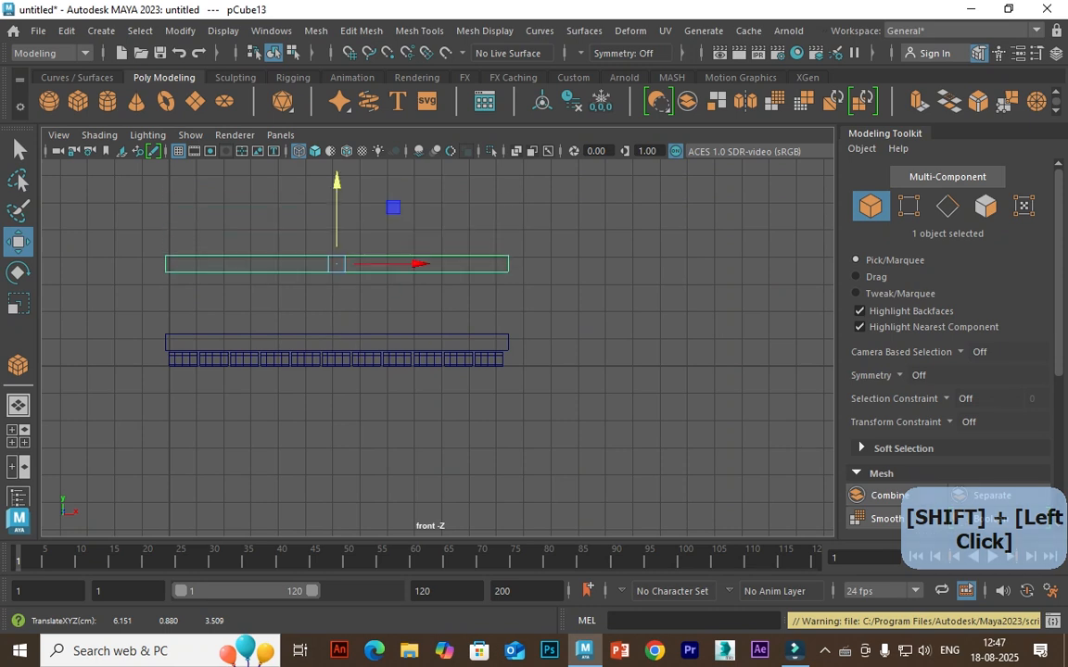
key(space)
key(space)
alt+drag(602, 278, 575, 264)
click(270, 267)
alt+middle_drag(316, 359, 400, 424)
scroll(400, 424, up, 2)
alt+middle_drag(244, 464, 324, 491)
Try inserting individual edge loops near one end of the lower bar and undo them
click(419, 30)
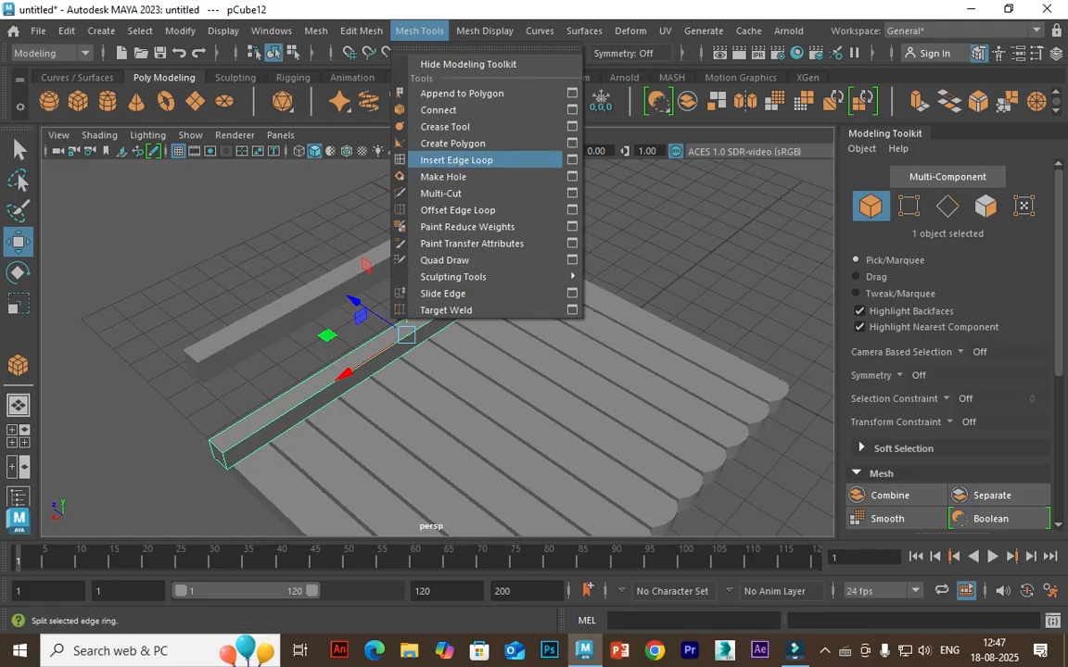
click(456, 160)
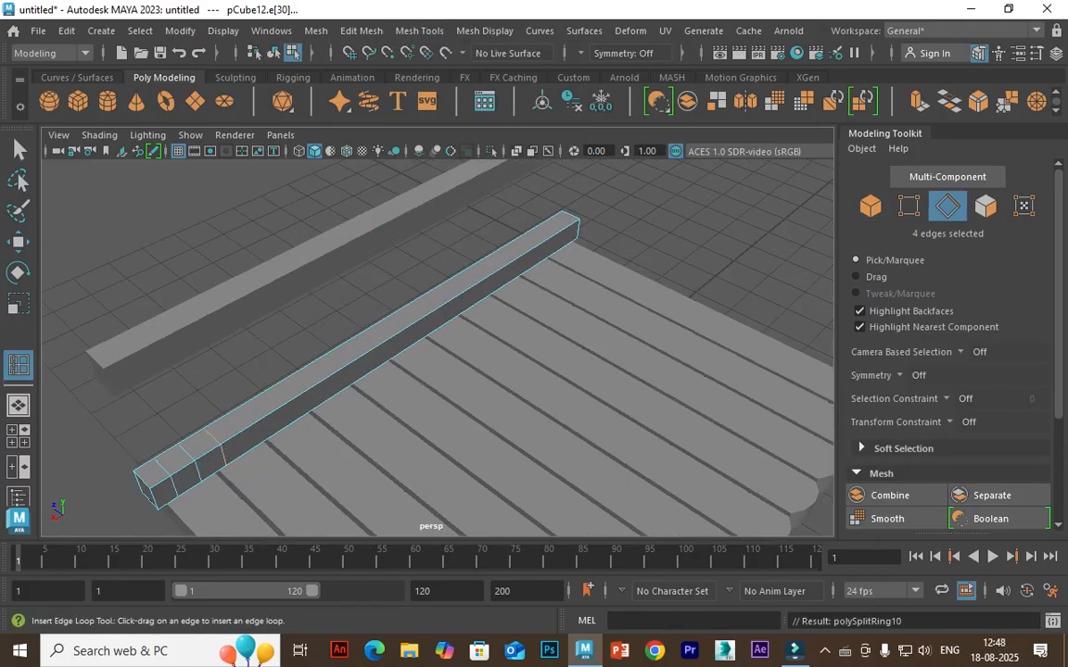
key(ctrl+z)
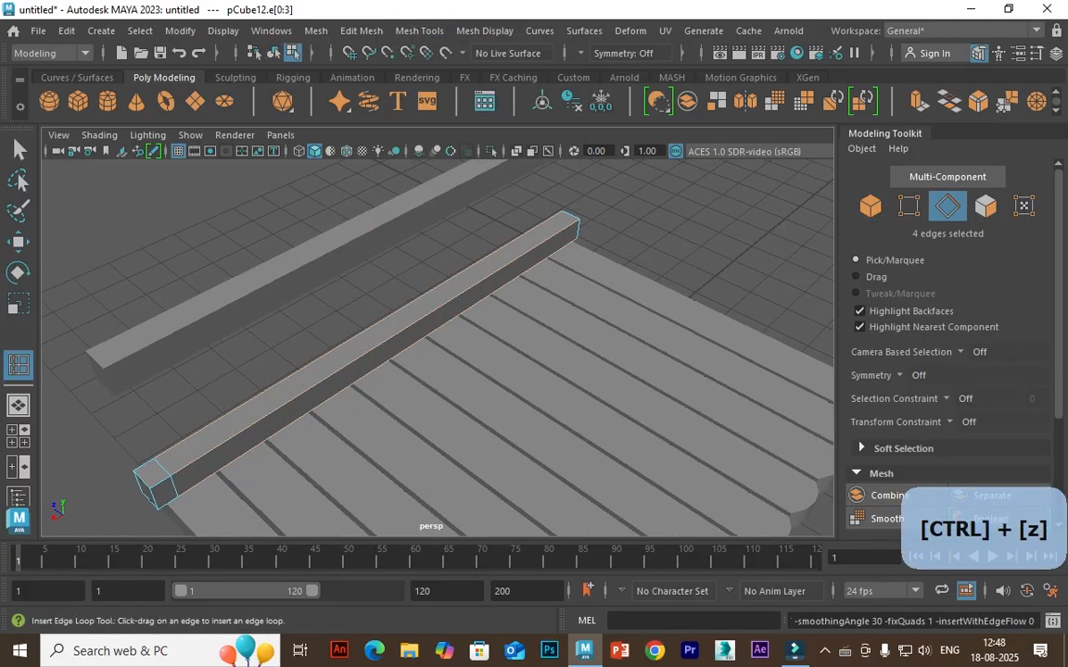
Set Insert Edge Loop to multiple edge loops with 10 loops and divide the lower bar evenly along its length
click(419, 31)
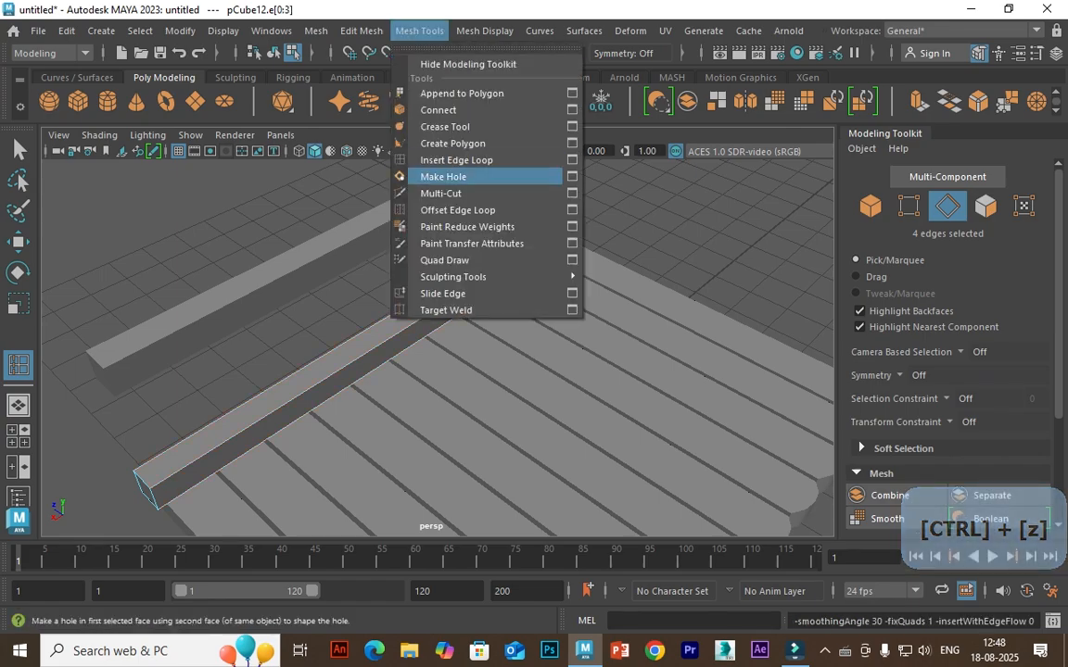
click(567, 159)
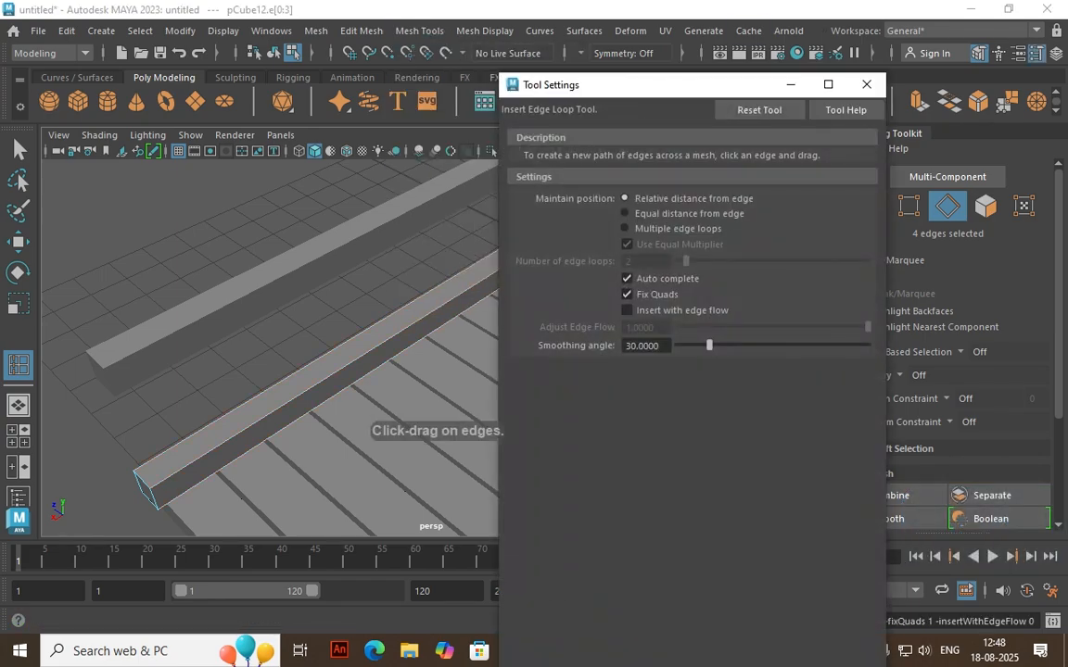
click(625, 228)
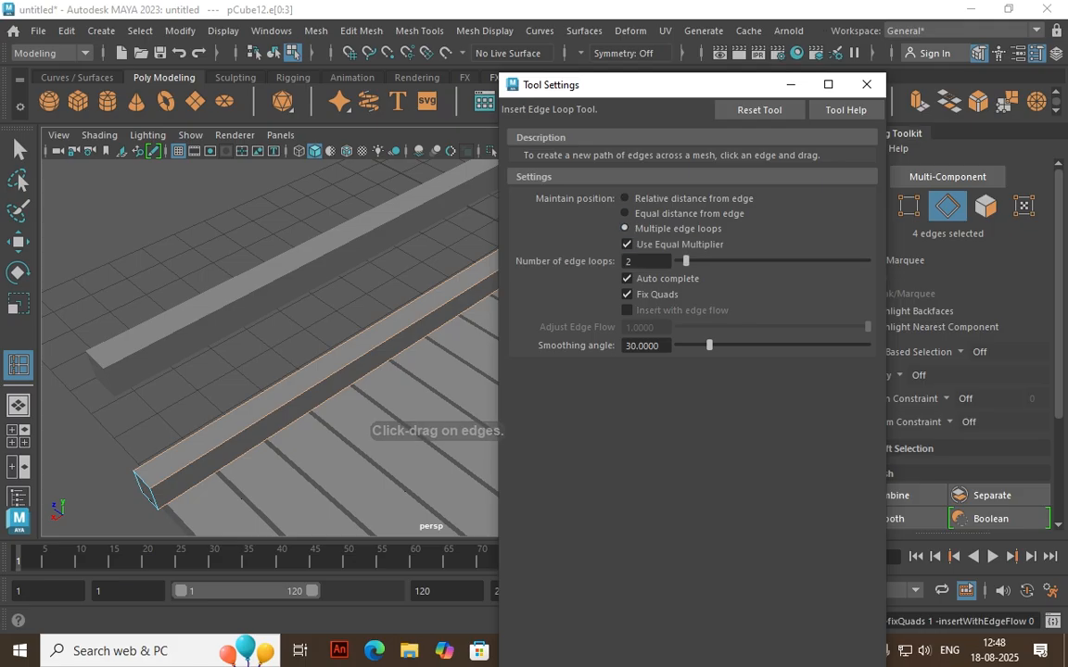
click(640, 261)
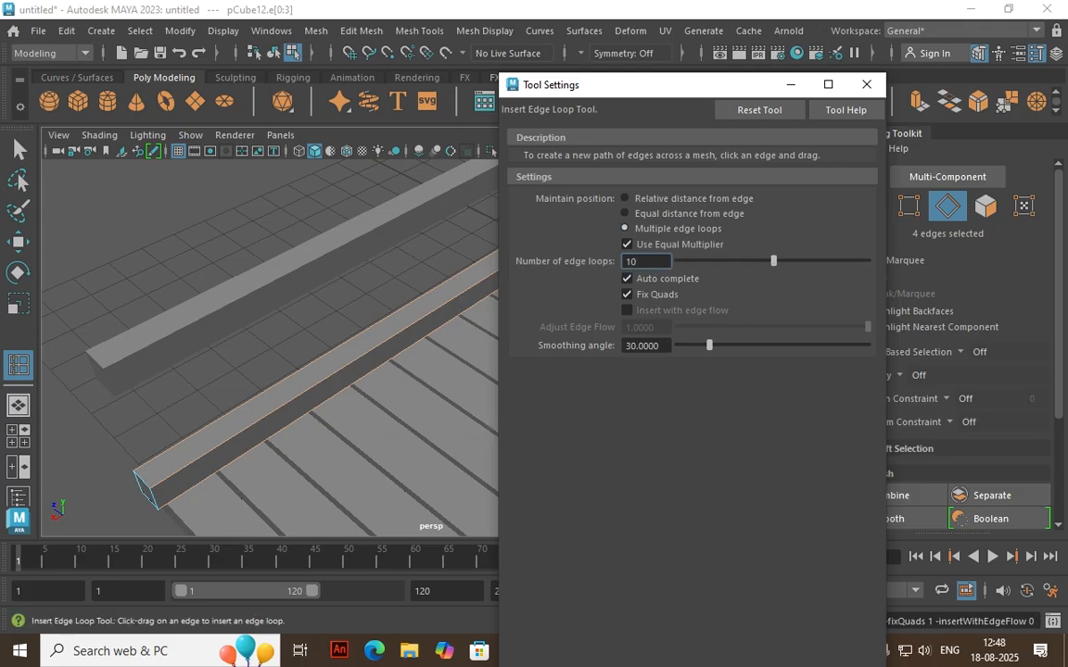
click(867, 85)
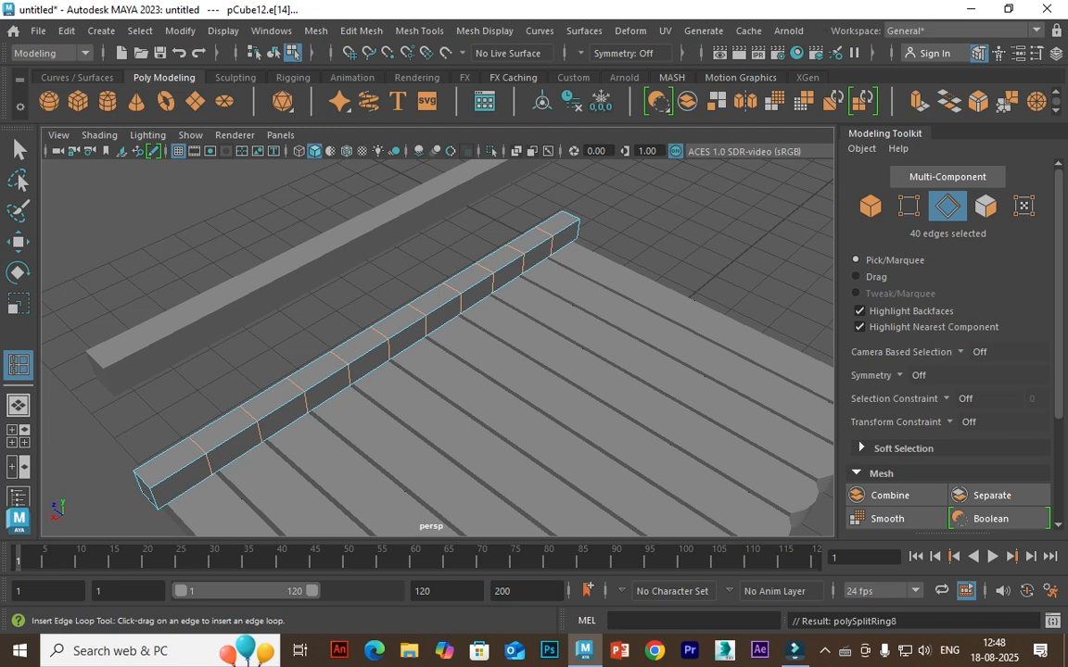
key(w)
Set the Insert Edge Loop tool back to relative distance from edge
click(420, 31)
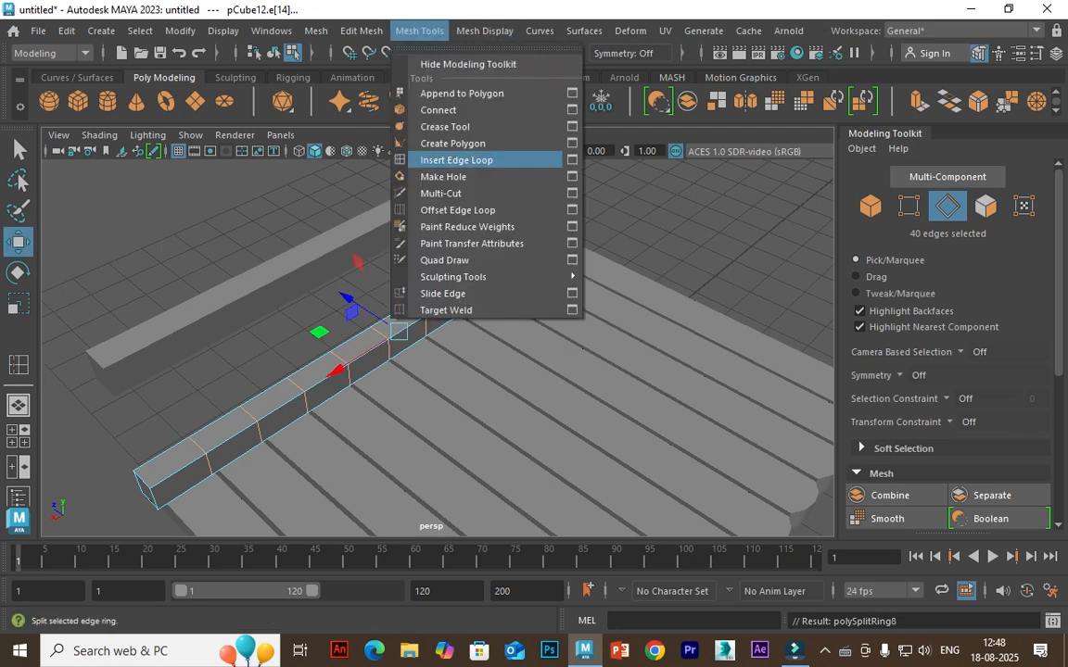
click(572, 160)
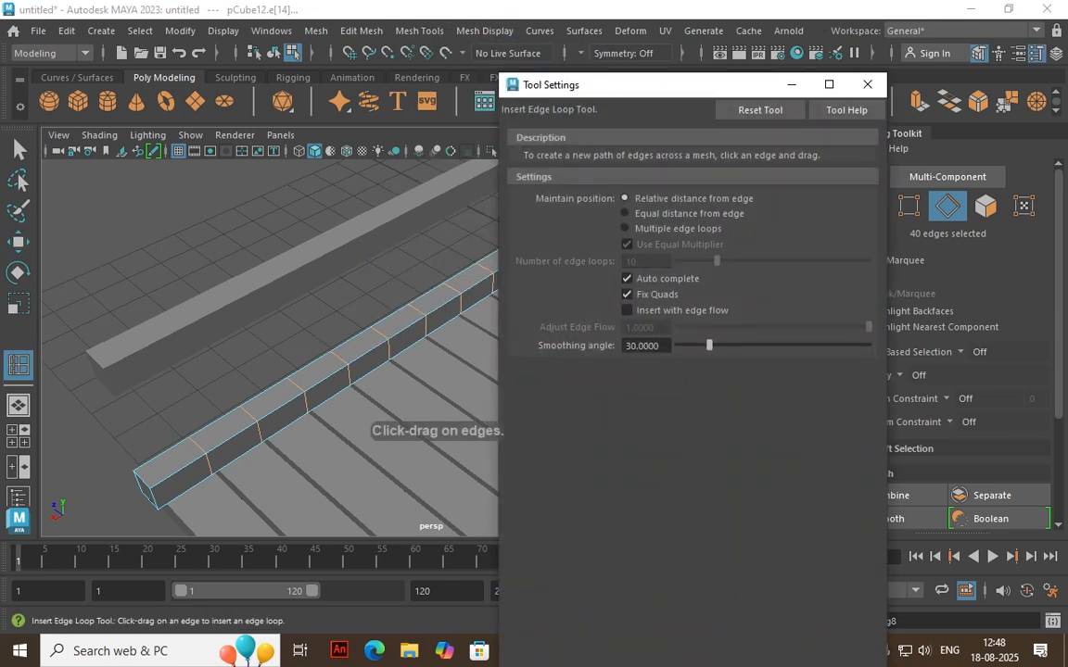
click(867, 84)
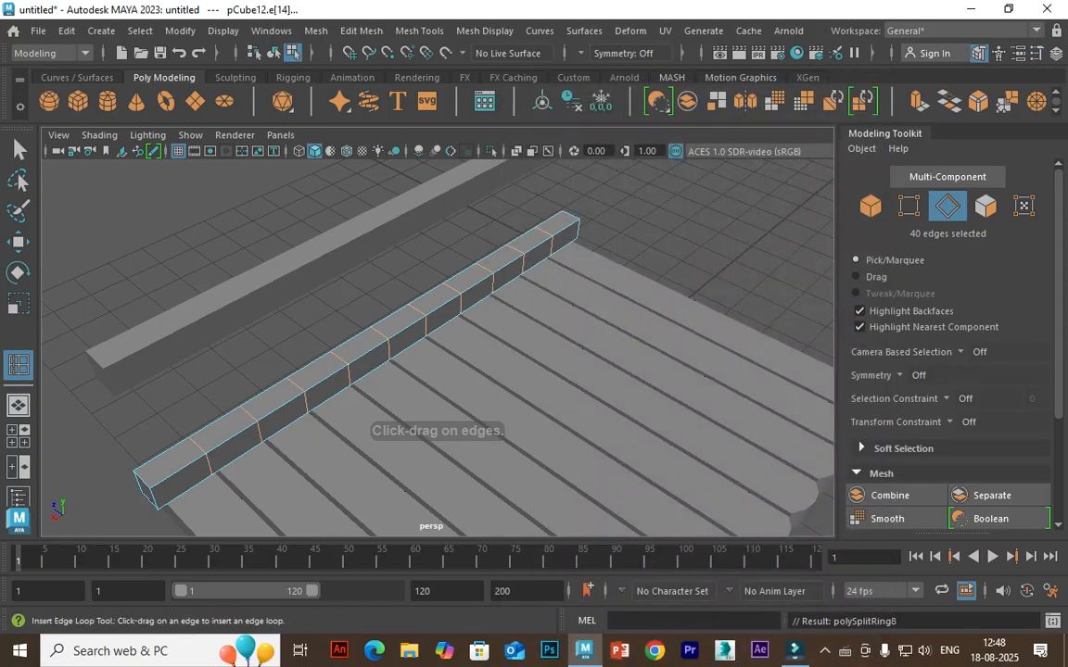
Extrude six alternating top faces of the lower bar, starting with an end face, to a thickness of 2.26 to form posts
click(985, 206)
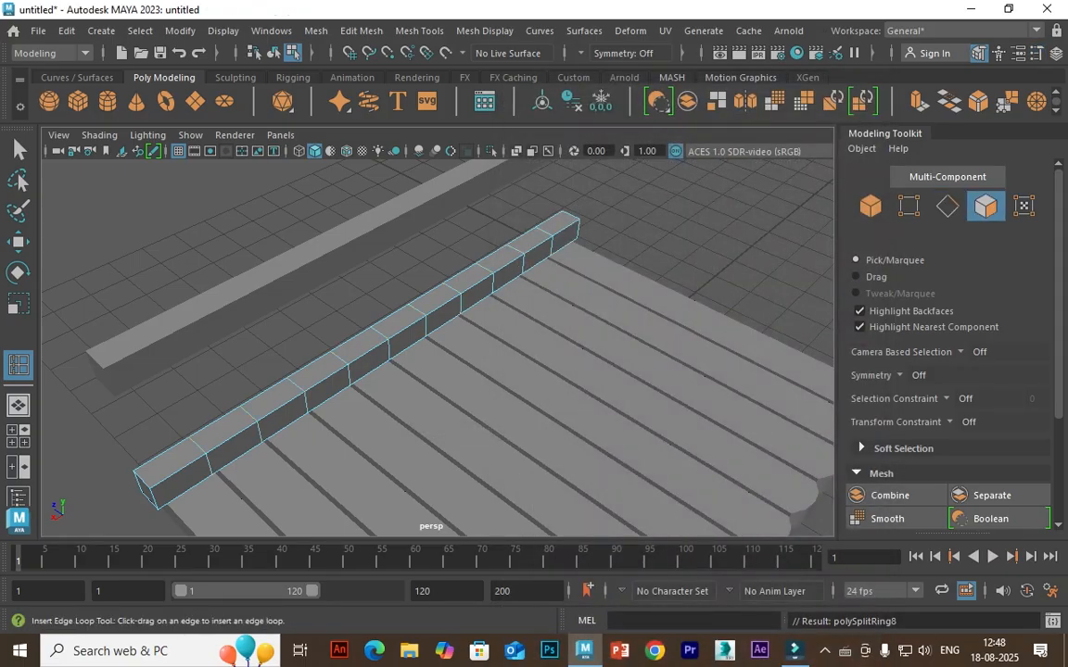
key(w)
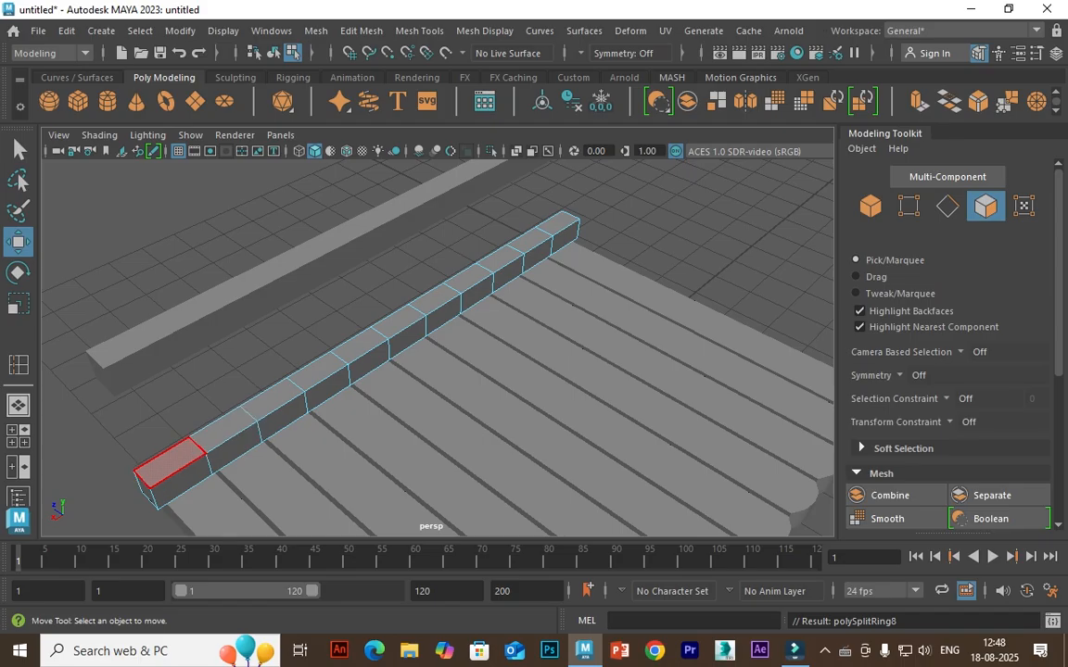
click(172, 461)
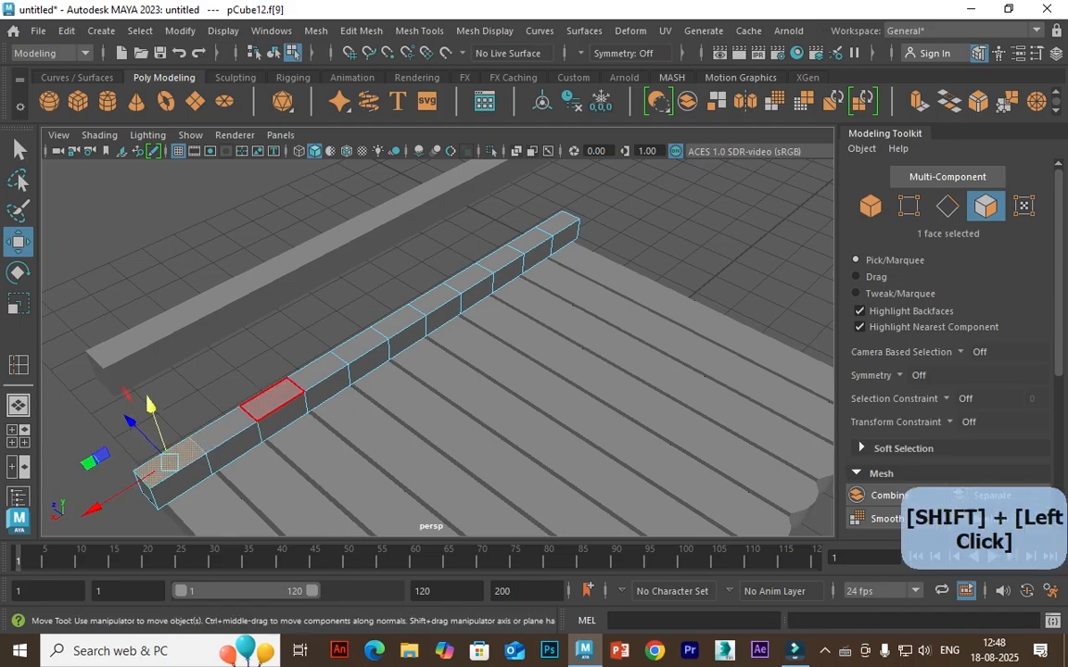
shift+click(274, 394)
shift+click(358, 346)
shift+click(432, 299)
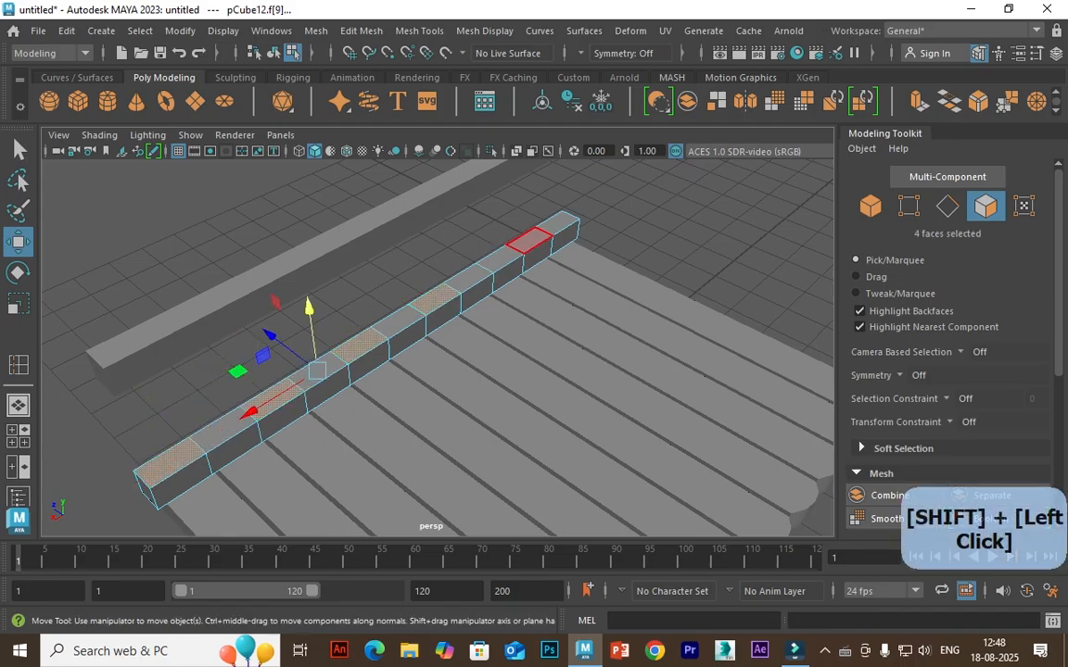
shift+click(499, 258)
shift+click(556, 225)
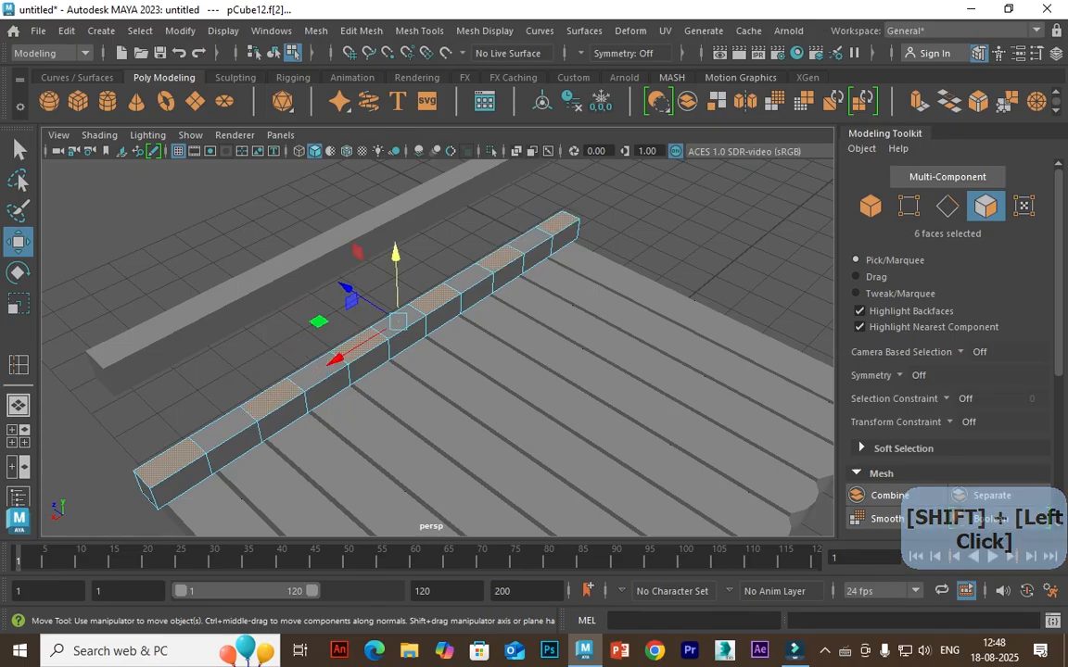
key(ctrl+e)
ctrl+drag(670, 274, 765, 274)
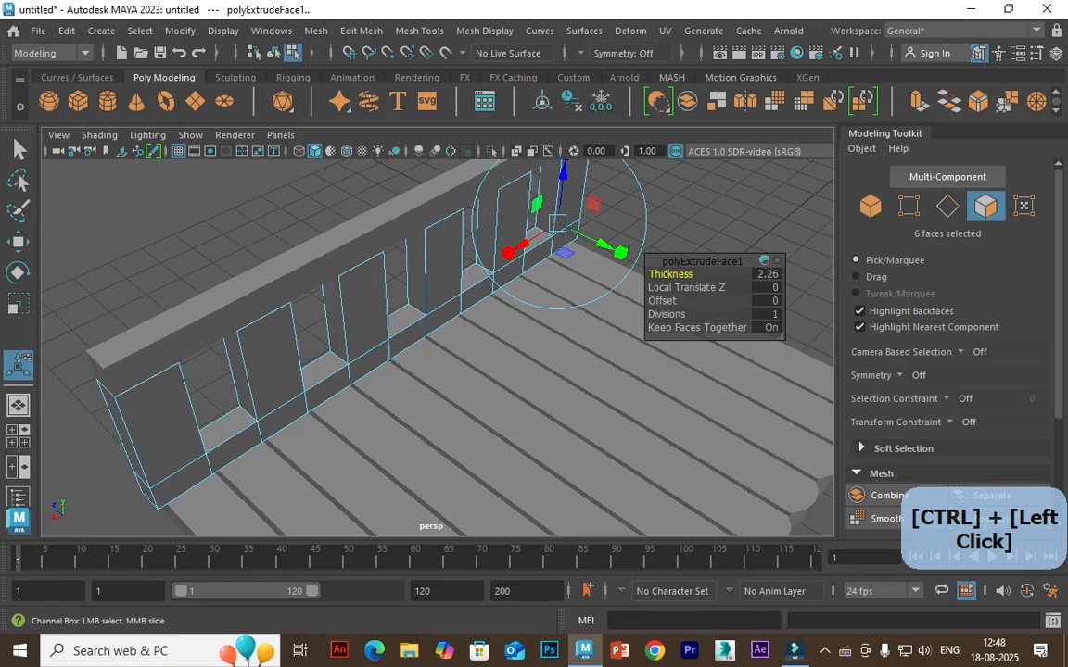
key(w)
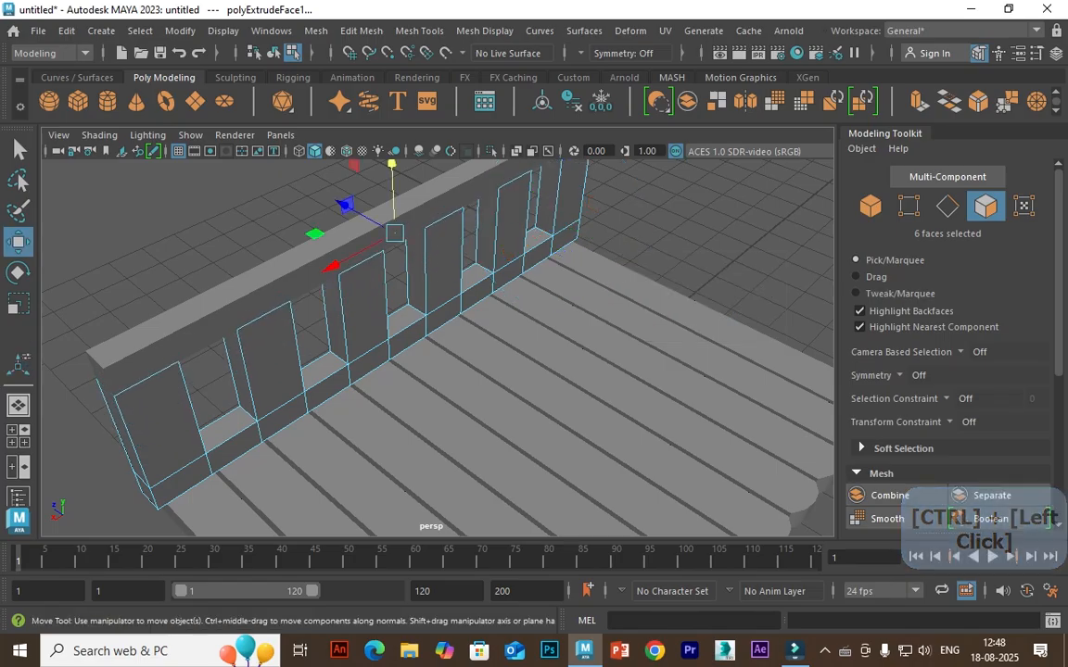
Return to object selection and examine how the extruded posts meet the upper rail
scroll(436, 333, down, 5)
alt+drag(436, 390, 538, 376)
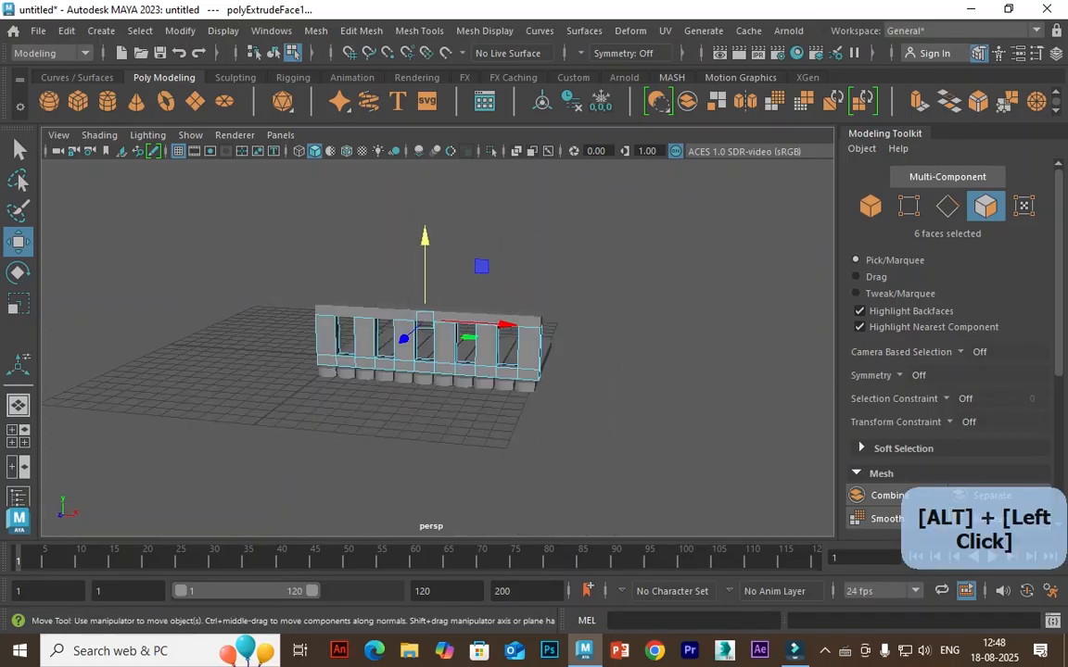
click(870, 206)
click(649, 269)
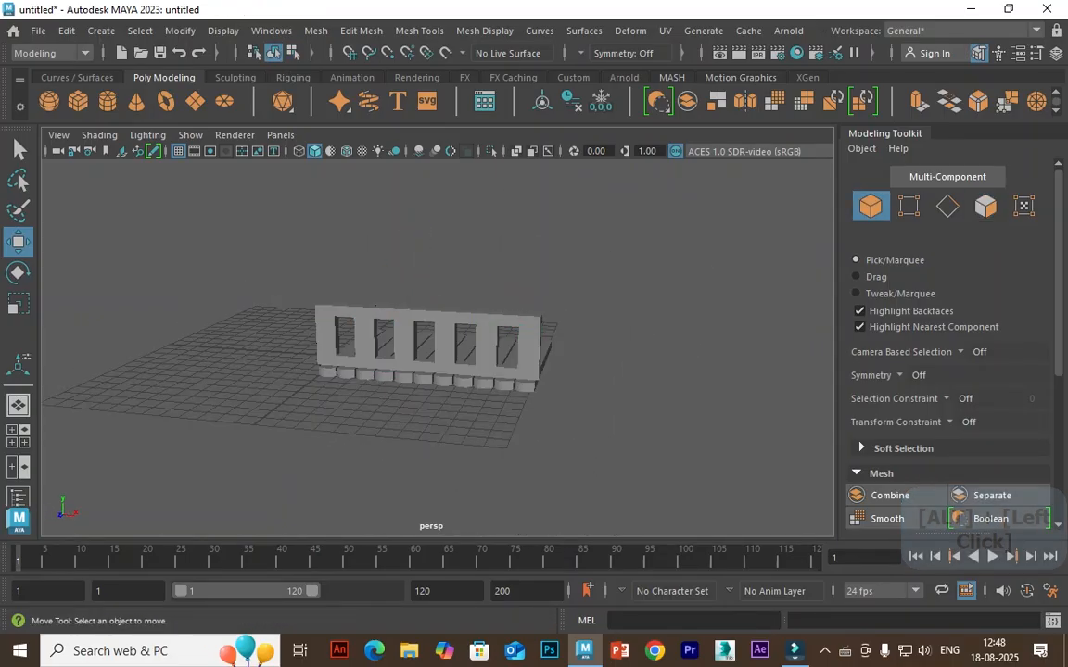
scroll(436, 347, up, 5)
alt+drag(436, 343, 491, 338)
Select the lower bar with its posts together with the upper rail and show them without smooth preview
click(492, 338)
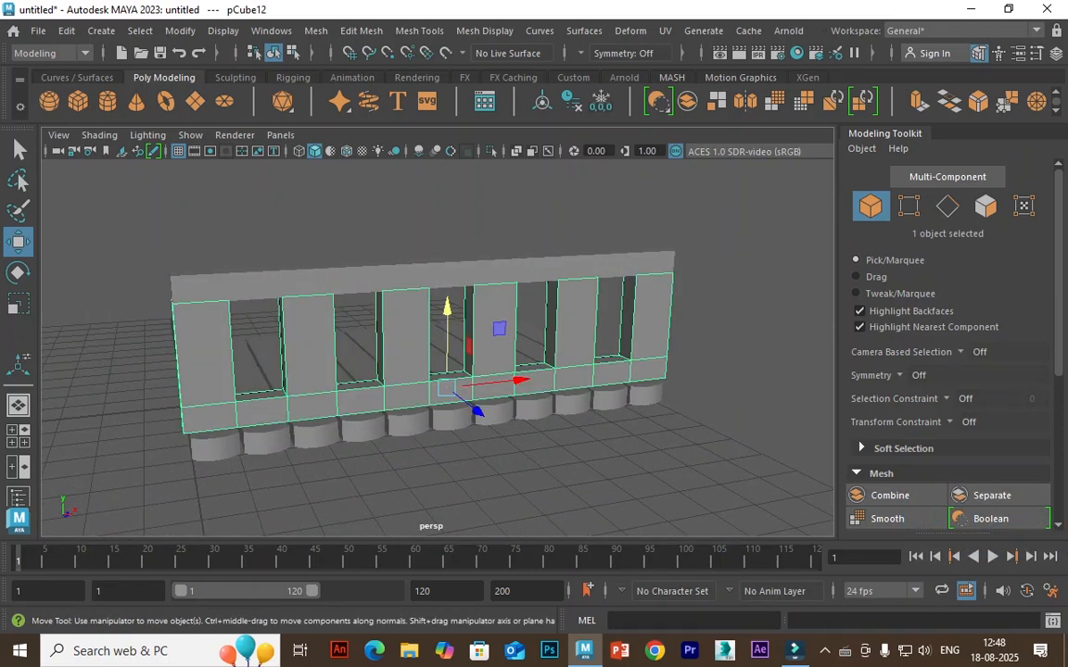
scroll(436, 371, up, 2)
shift+click(436, 259)
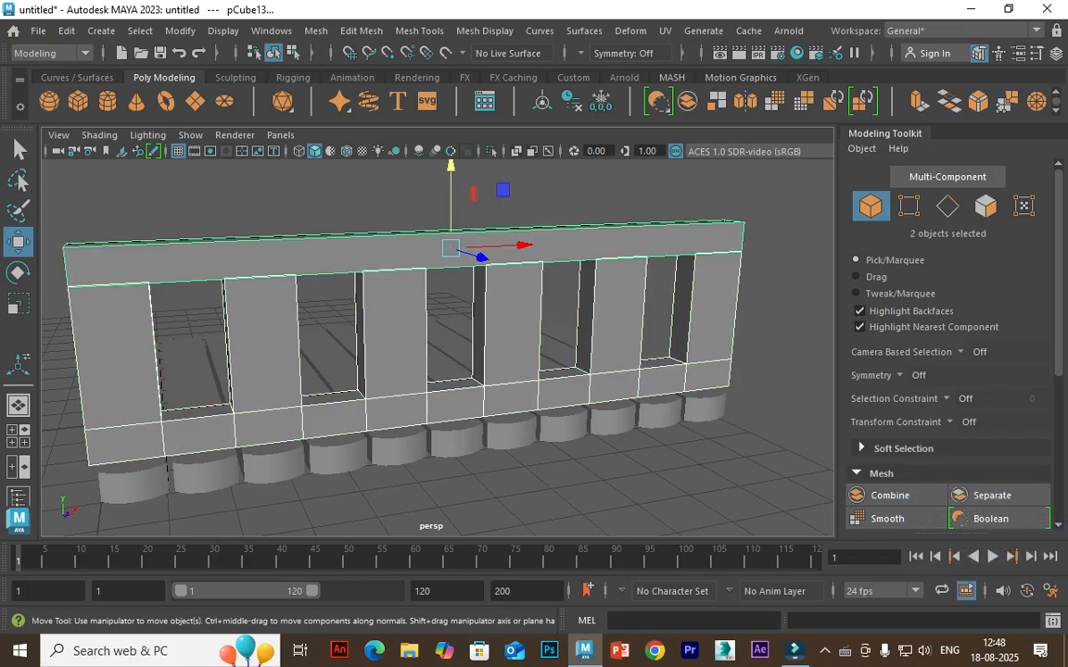
click(990, 518)
key(1)
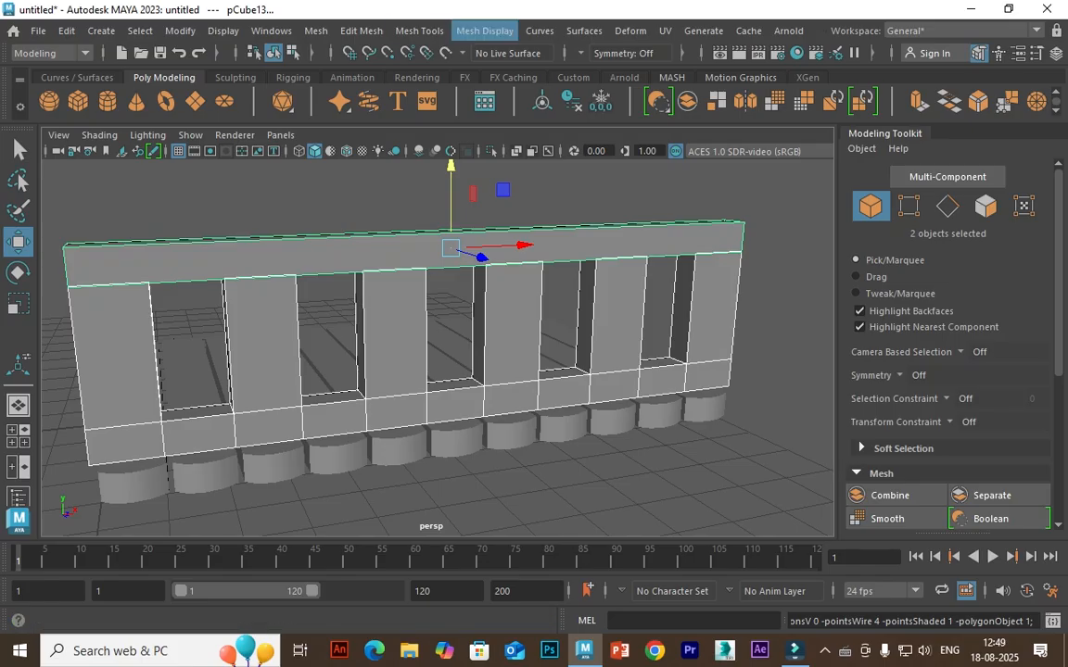
Insert two supporting edge loops lengthwise along the lower bar, one near its upper edge and one near its lower edge
click(419, 31)
click(456, 160)
scroll(435, 348, up, 3)
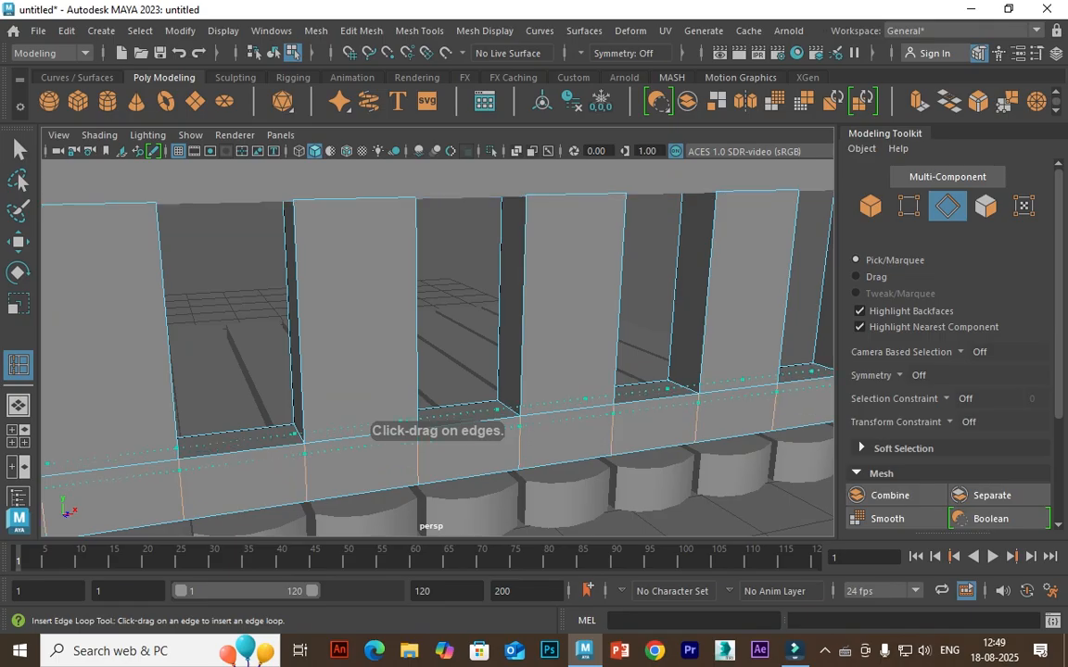
click(376, 429)
drag(417, 474, 418, 479)
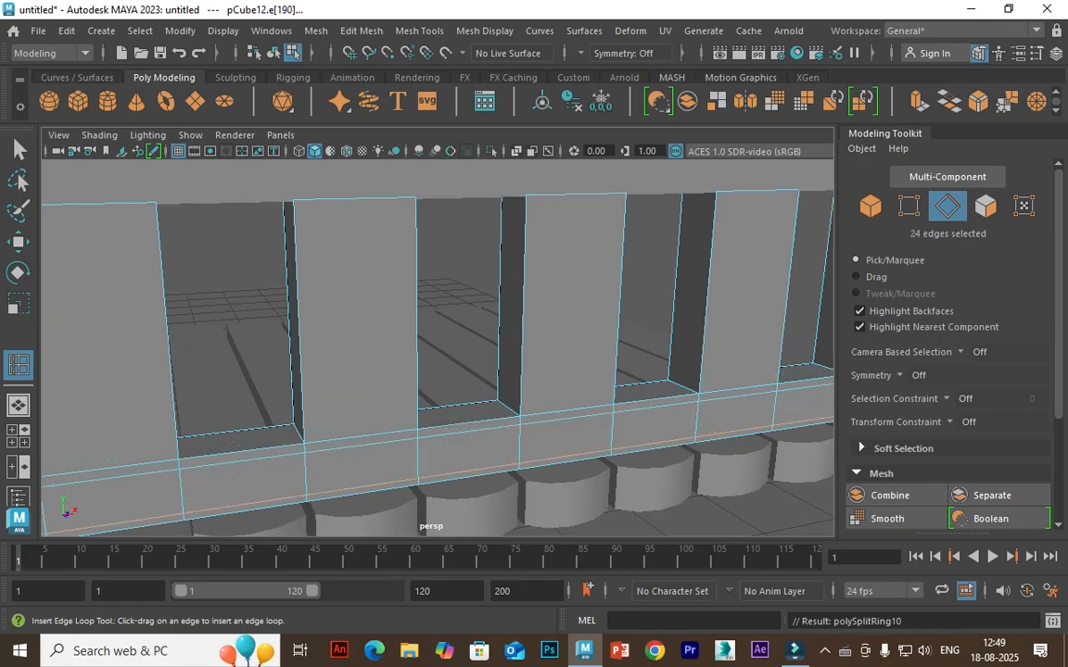
Insert supporting edge loops across the railing posts close to their upper ends, one post after another
click(585, 381)
click(177, 446)
scroll(177, 447, down, 3)
alt+middle_drag(177, 447, 442, 404)
click(273, 388)
click(269, 216)
alt+middle_drag(269, 216, 66, 266)
click(272, 255)
click(450, 247)
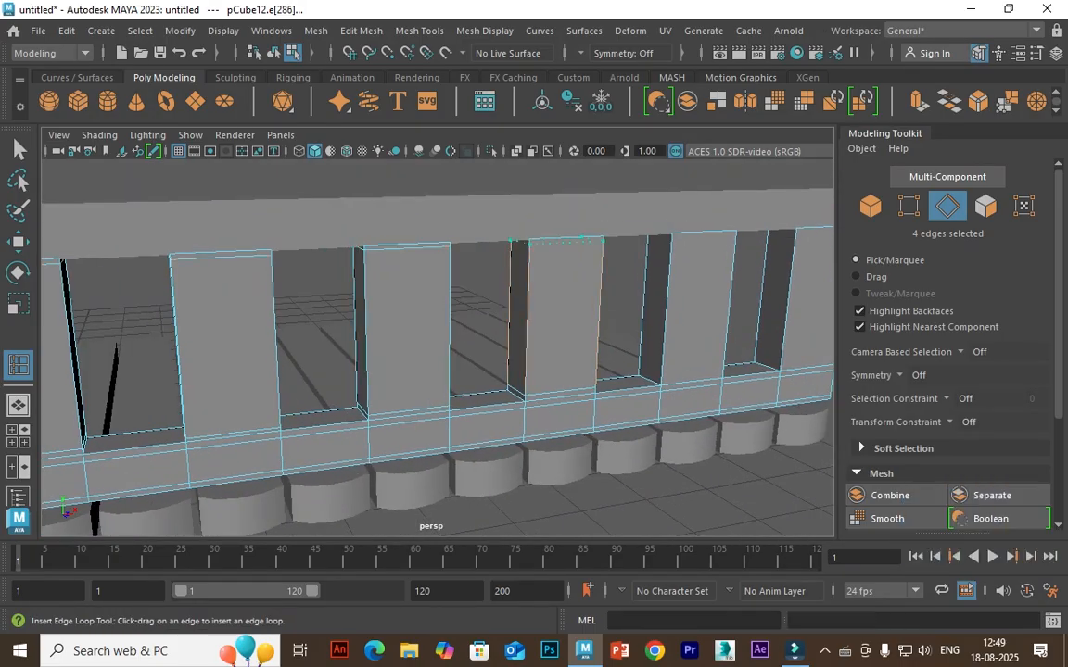
Insert edge loops following the posts and gaps near the railing's front and back faces, and check the smooth preview
scroll(438, 332, up, 2)
click(324, 423)
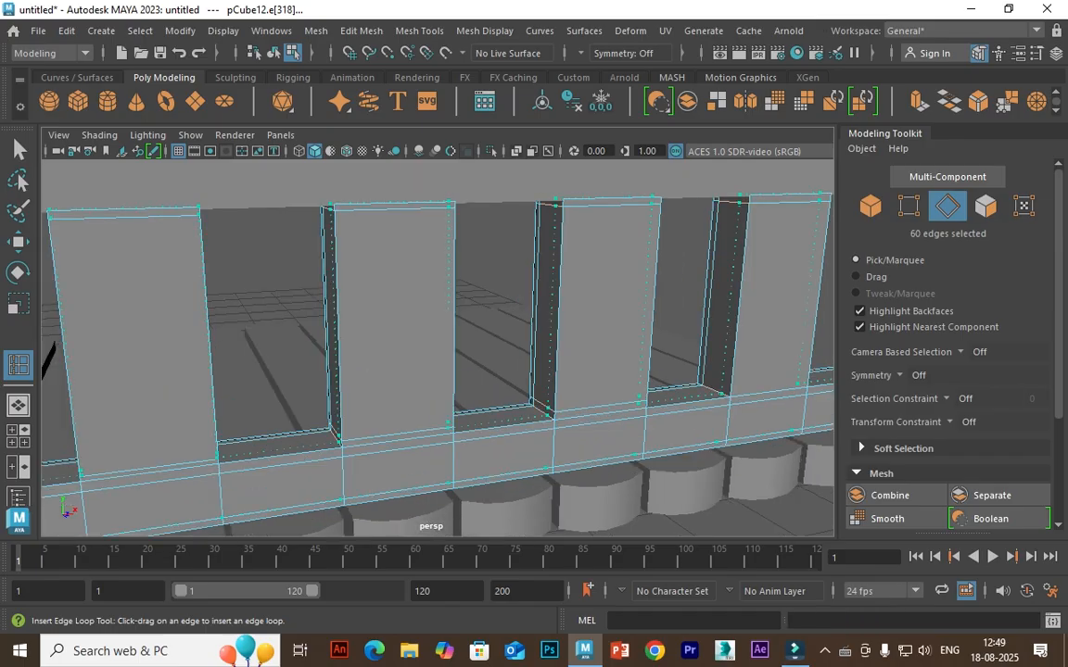
click(332, 430)
scroll(438, 332, down, 2)
key(3)
key(1)
Insert vertical supporting edge loops close to the side edges of the middle posts and those towards the railing's near end
scroll(437, 332, up, 2)
alt+drag(519, 370, 427, 371)
click(584, 423)
click(477, 423)
click(357, 417)
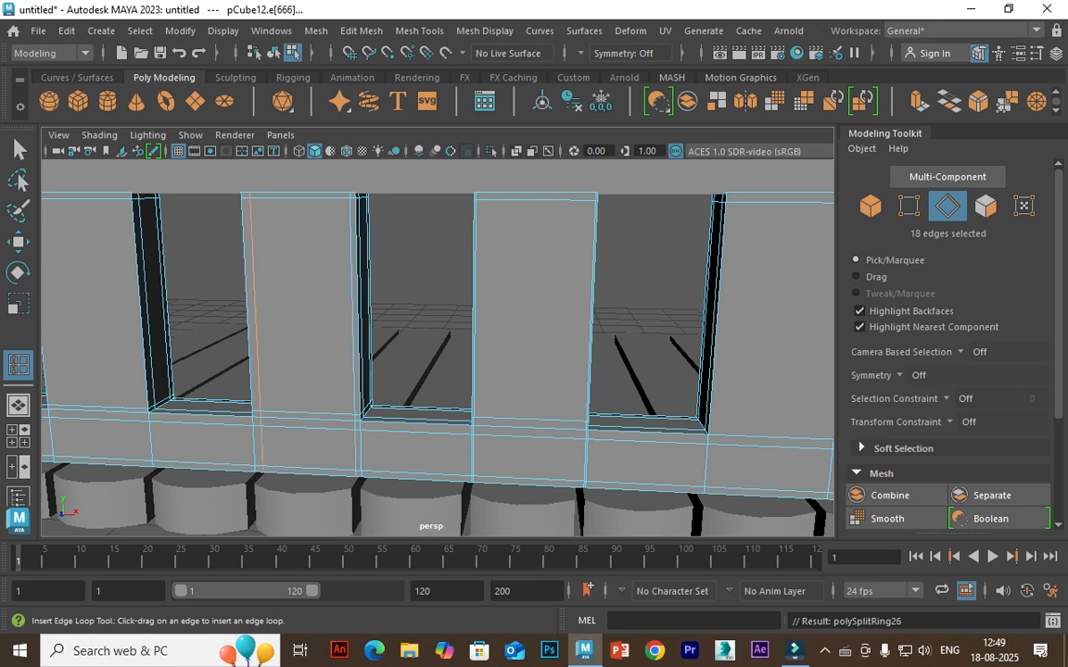
scroll(438, 348, down, 3)
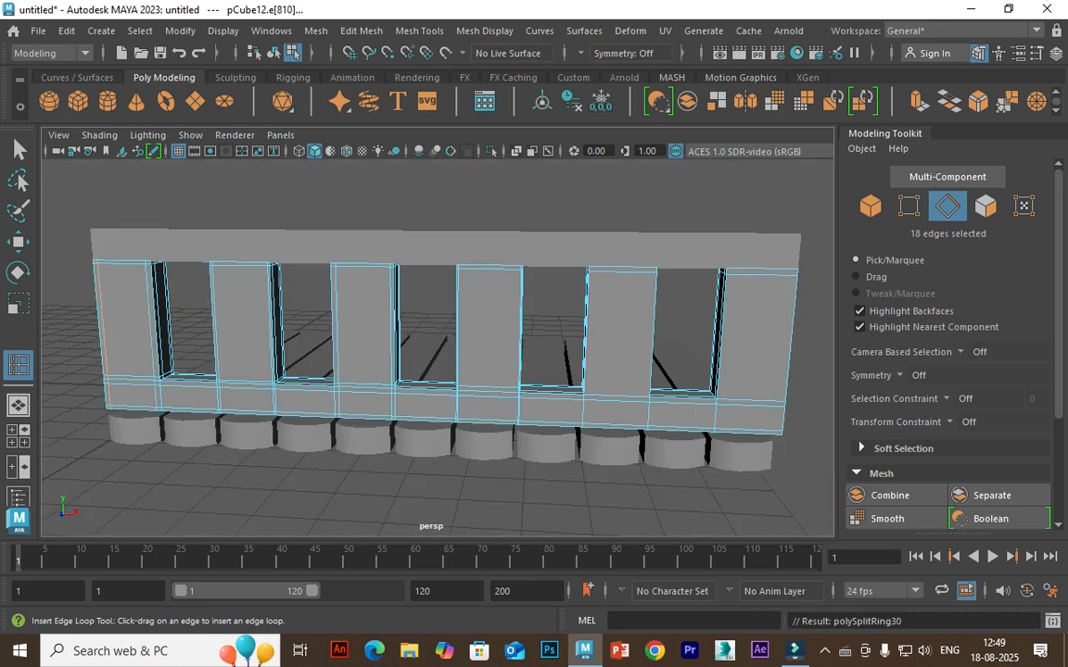
Insert vertical supporting edge loops beside the side edges of the remaining posts and check the result in smooth preview
scroll(438, 347, up, 3)
click(717, 432)
alt+middle_drag(716, 389, 563, 380)
click(666, 430)
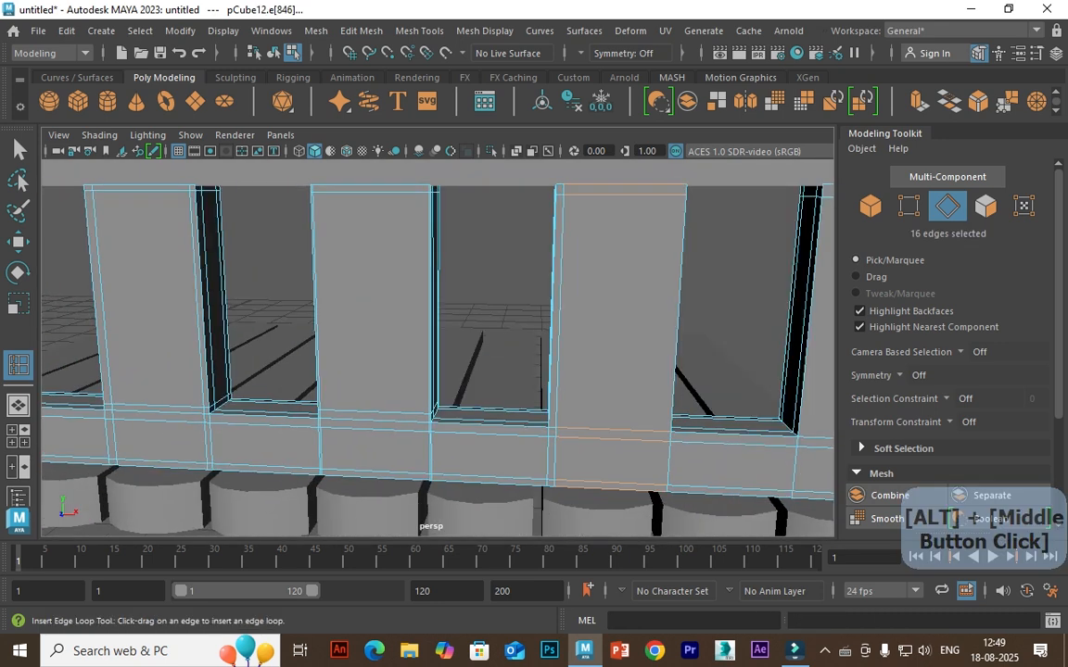
alt+middle_drag(666, 389, 486, 377)
click(636, 428)
scroll(438, 348, down, 4)
key(3)
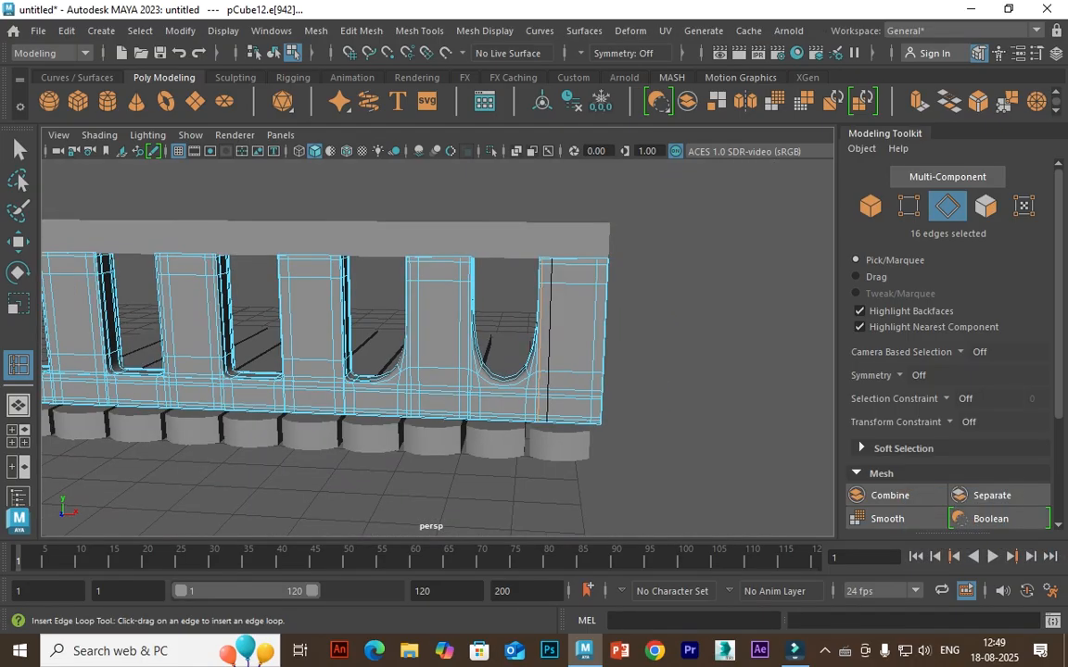
Add the missing vertical edge loop beside the last opening and show the railing in smooth preview
key(1)
scroll(437, 348, up, 5)
mouse_move(547, 390)
alt+mouse_down()
mouse_move(589, 426)
mouse_move(563, 380)
alt+mouse_up()
scroll(437, 347, up, 4)
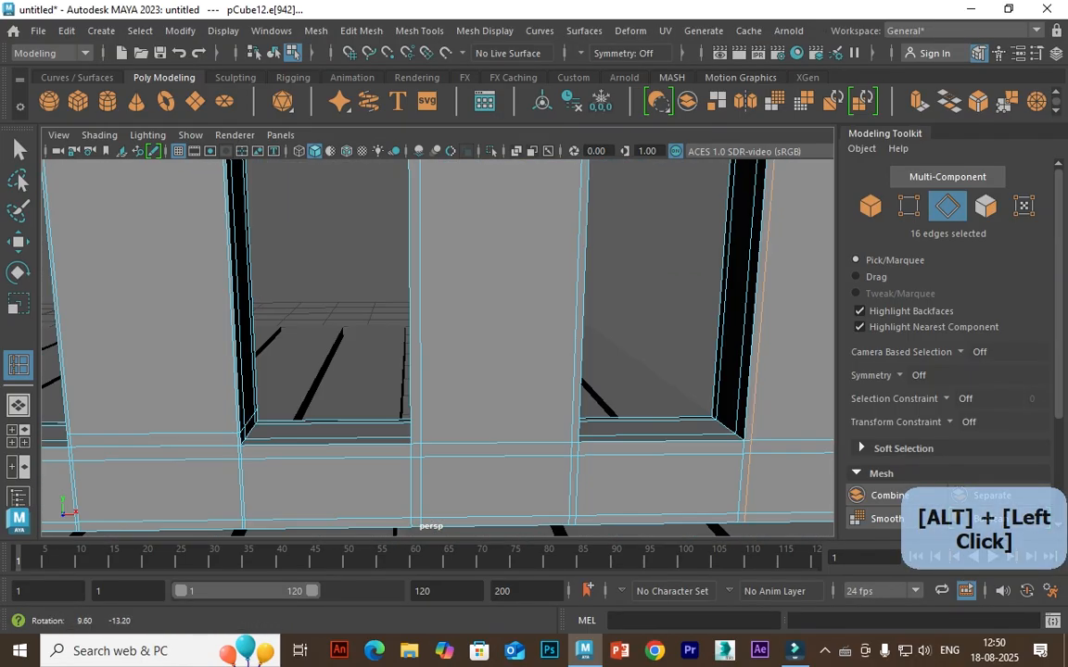
click(719, 413)
scroll(437, 348, down, 5)
key(3)
Insert supporting edge loops along the upper rail's long edges and close to its two ends
alt+middle_drag(482, 352, 696, 415)
click(436, 269)
alt+middle_drag(436, 306, 619, 335)
click(71, 310)
click(70, 272)
alt+drag(389, 305, 408, 390)
click(79, 421)
click(88, 403)
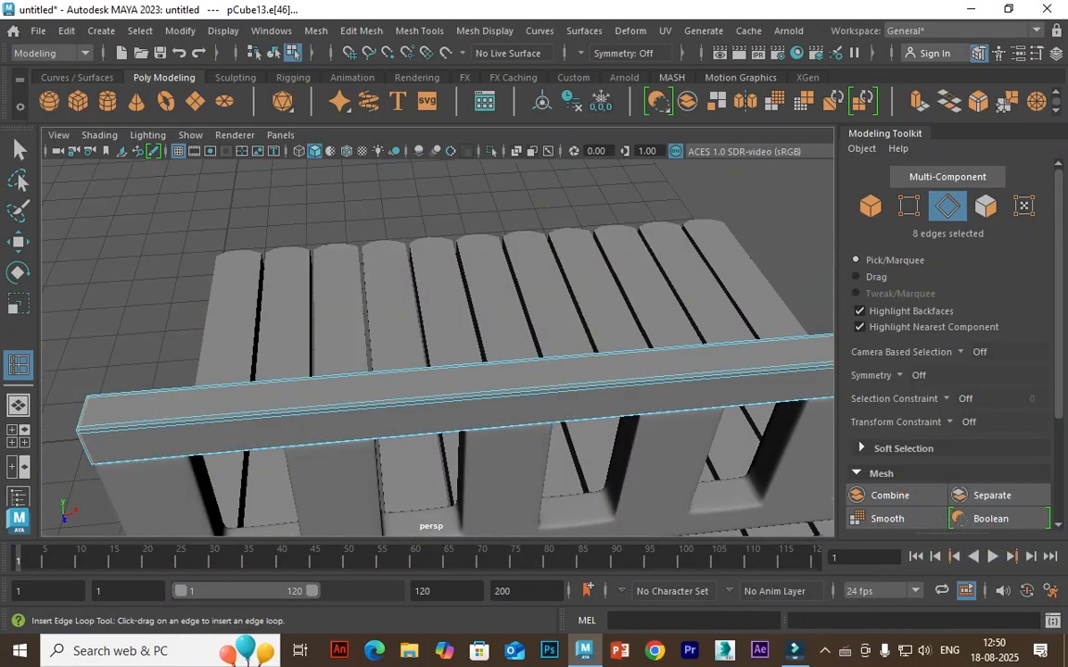
click(89, 428)
alt+middle_drag(89, 428, 77, 432)
alt+middle_drag(435, 348, 297, 341)
drag(793, 350, 803, 349)
Return to object selection, examine the smoothed railing and select the upper rail for moving
click(17, 242)
alt+drag(566, 390, 491, 259)
click(273, 53)
click(519, 243)
scroll(547, 260, down, 4)
scroll(464, 269, up, 3)
alt+drag(339, 291, 427, 315)
click(408, 316)
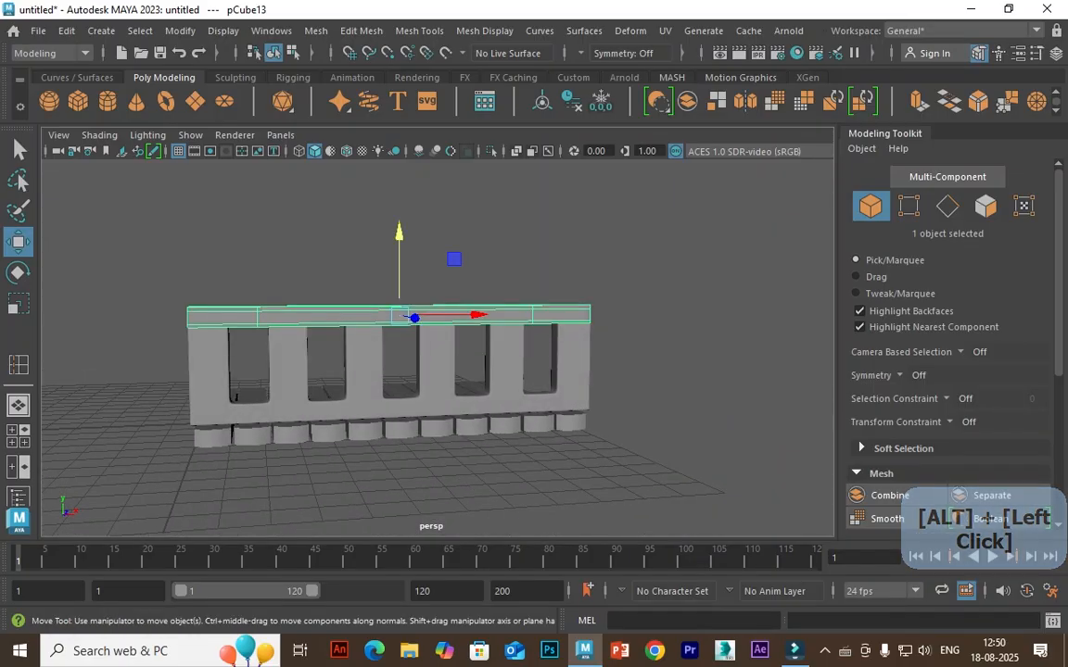
In the front view, move the upper rail's end vertices outward so the rail overhangs the outermost posts at both ends
key(space)
key(space)
scroll(602, 464, up, 3)
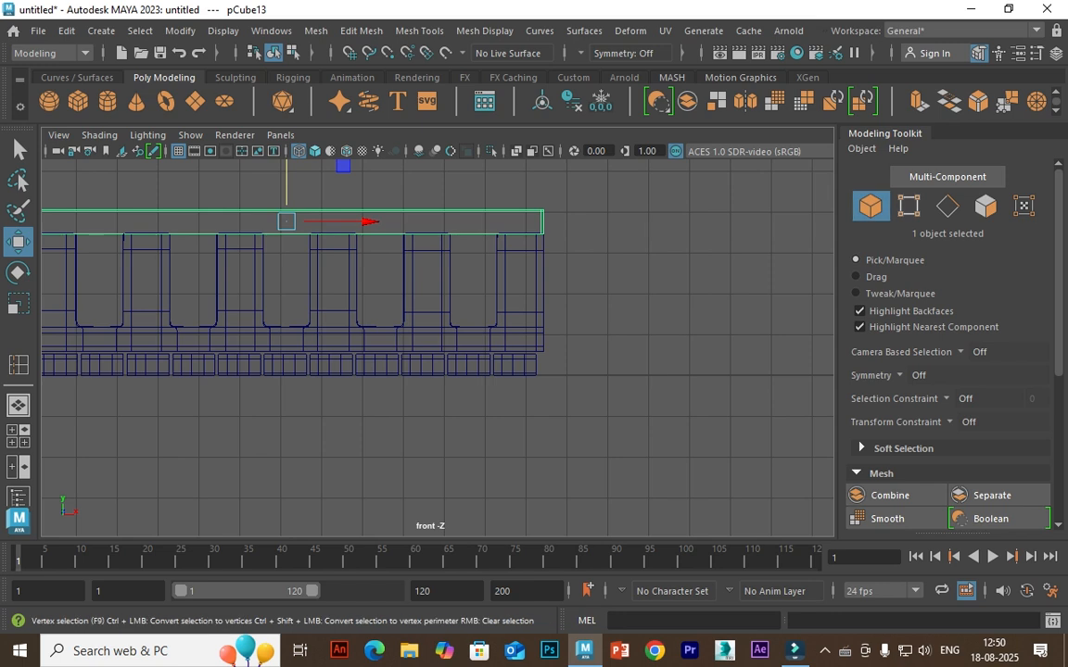
click(908, 205)
drag(473, 172, 584, 265)
drag(612, 222, 644, 221)
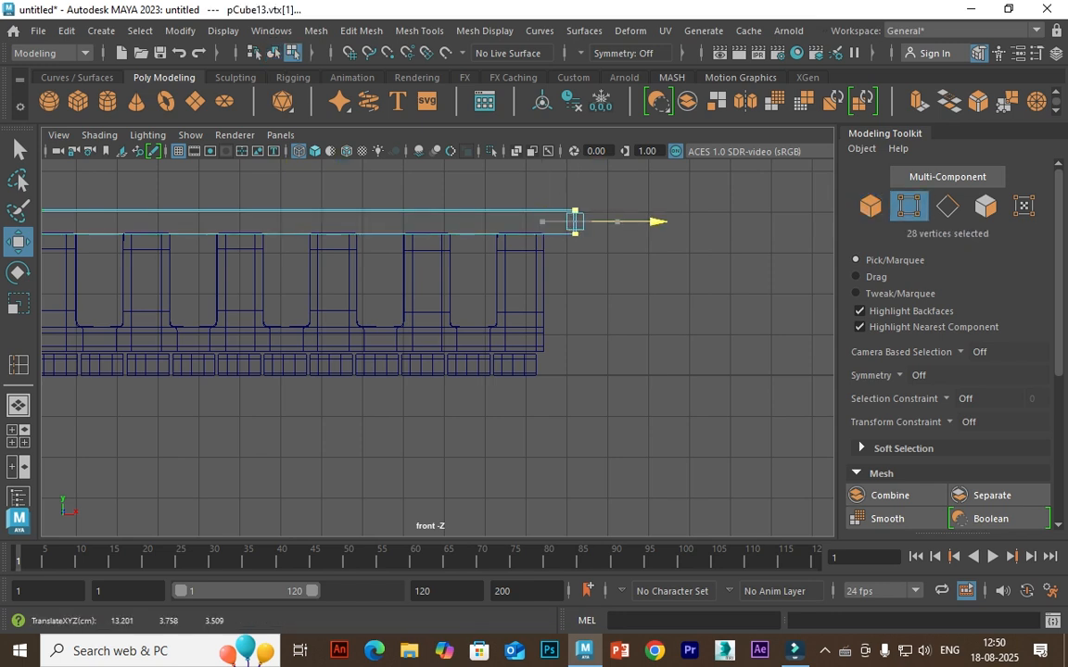
alt+middle_drag(557, 417, 787, 444)
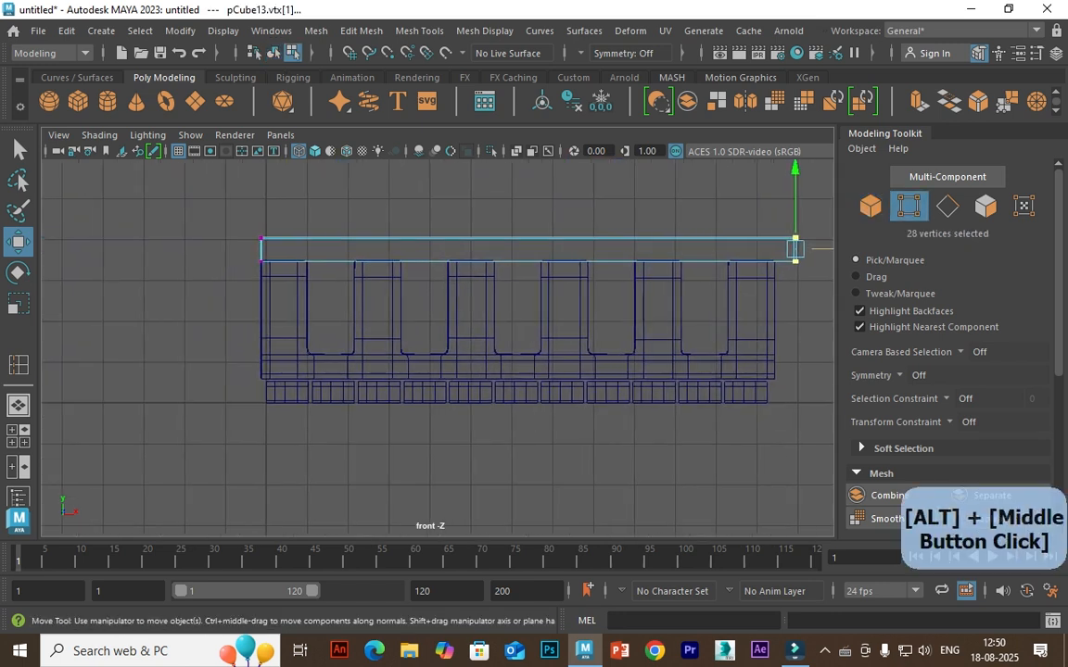
drag(232, 206, 297, 278)
drag(348, 249, 320, 249)
key(space)
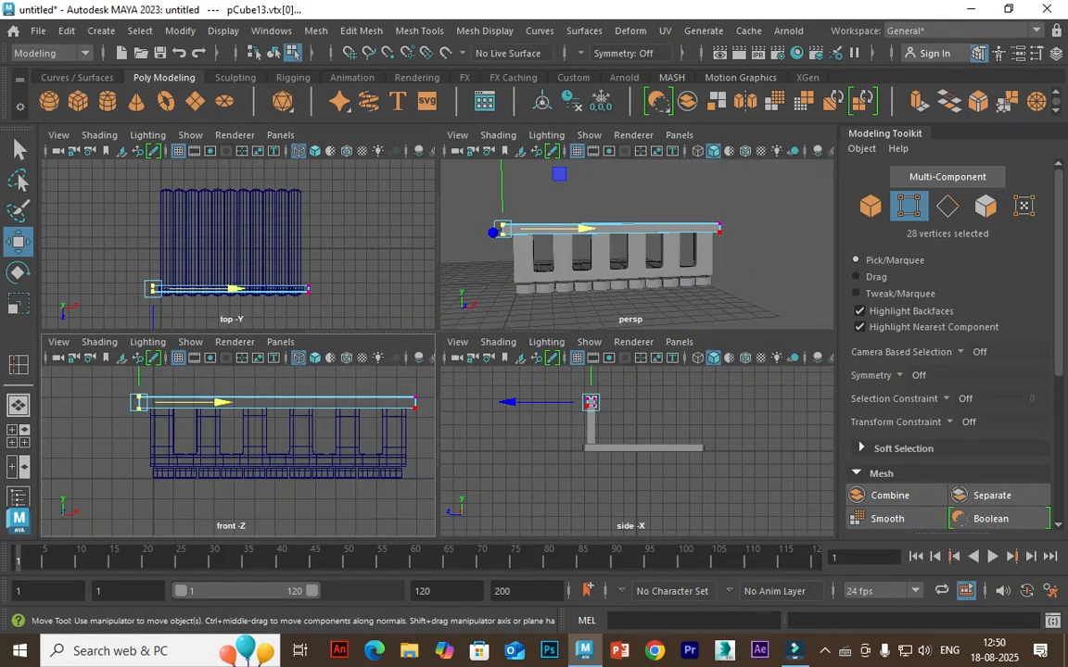
key(space)
Combine the lower bar with its posts and the upper rail into one mesh
click(870, 206)
click(677, 278)
scroll(556, 353, down, 3)
alt+drag(519, 361, 529, 408)
click(423, 389)
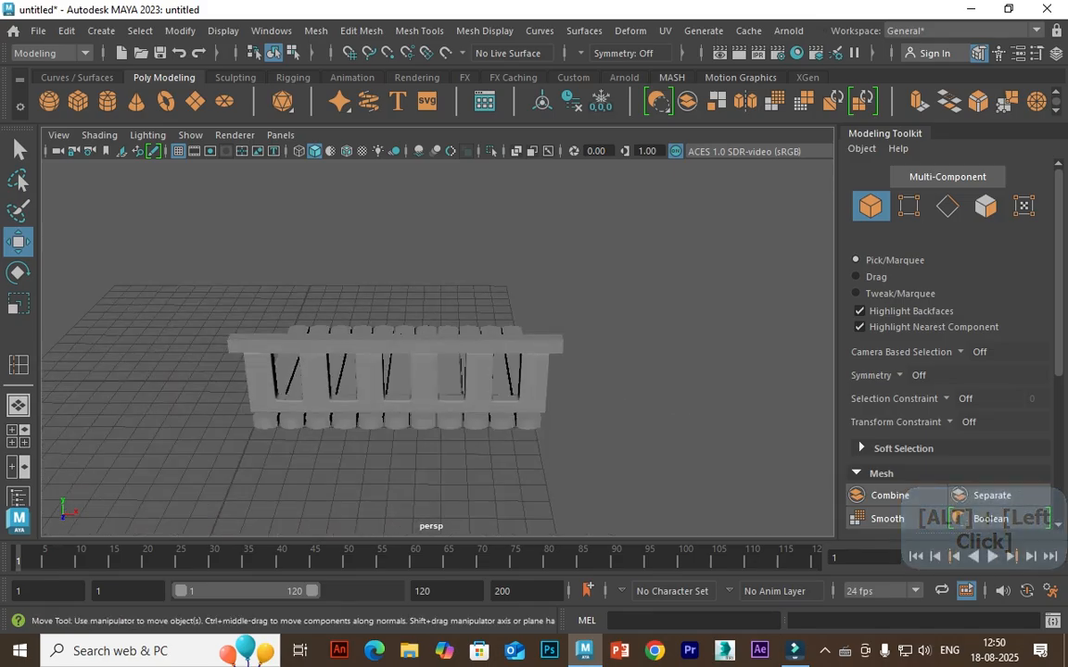
shift+click(306, 344)
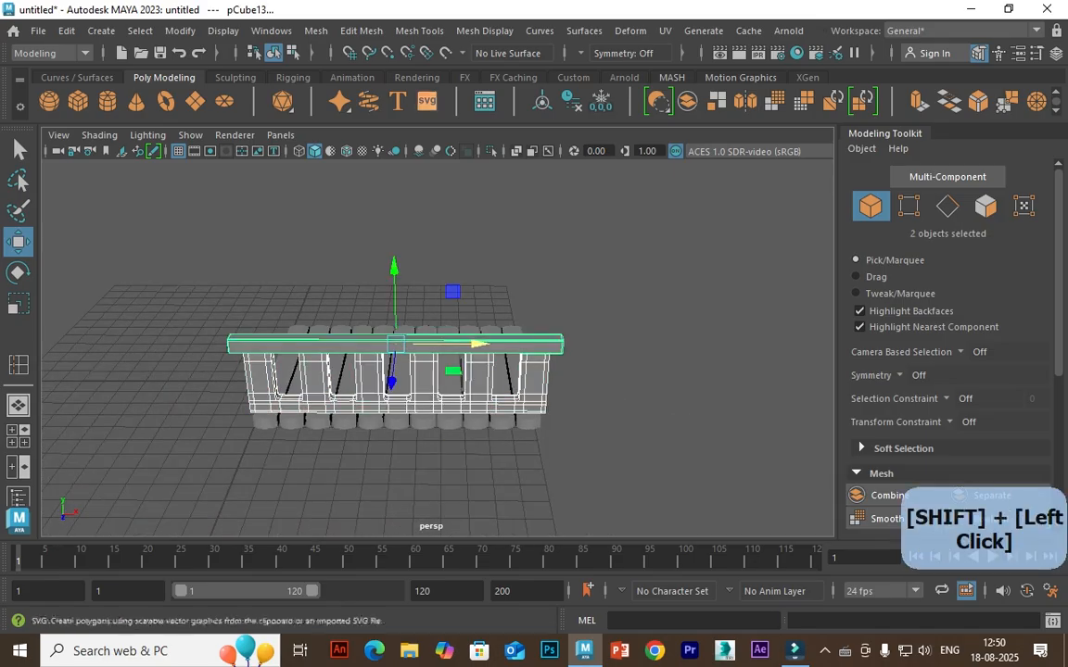
click(315, 30)
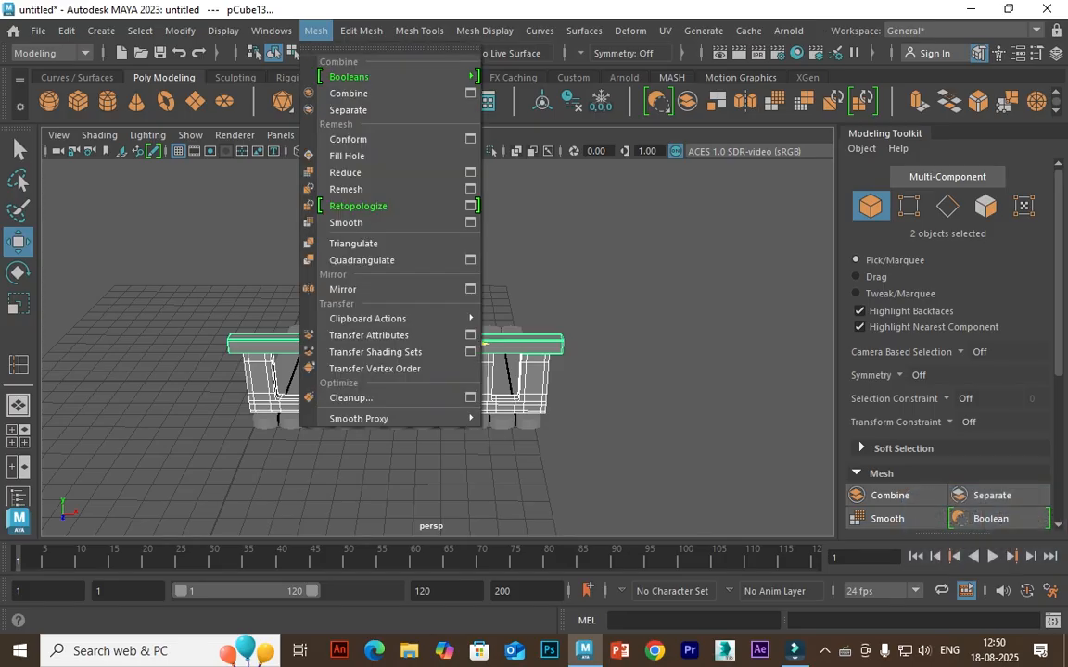
click(347, 93)
Duplicate the combined railing and place the copy along the opposite ends of the planks
alt+drag(399, 371, 501, 346)
key(ctrl+d)
click(534, 256)
scroll(534, 256, down, 3)
alt+drag(417, 361, 519, 357)
alt+middle_drag(398, 361, 436, 301)
scroll(547, 362, up, 3)
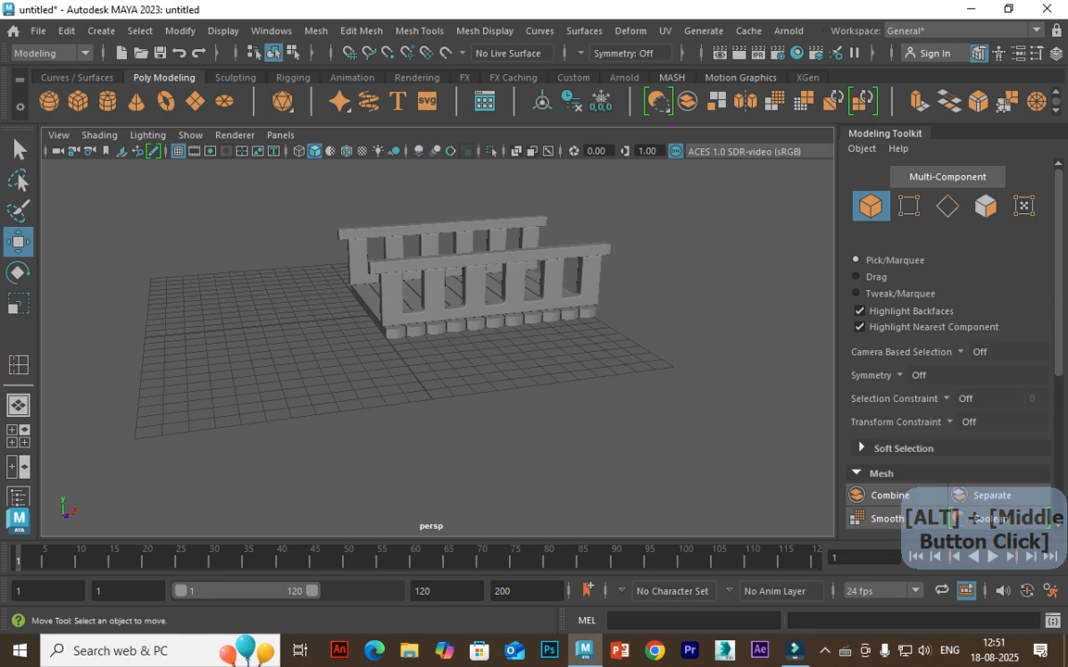
In the front view, create a polygon cylinder below the planks, with radius about 0.93 and height about 1.33
key(space)
key(space)
alt+middle_drag(418, 417, 288, 375)
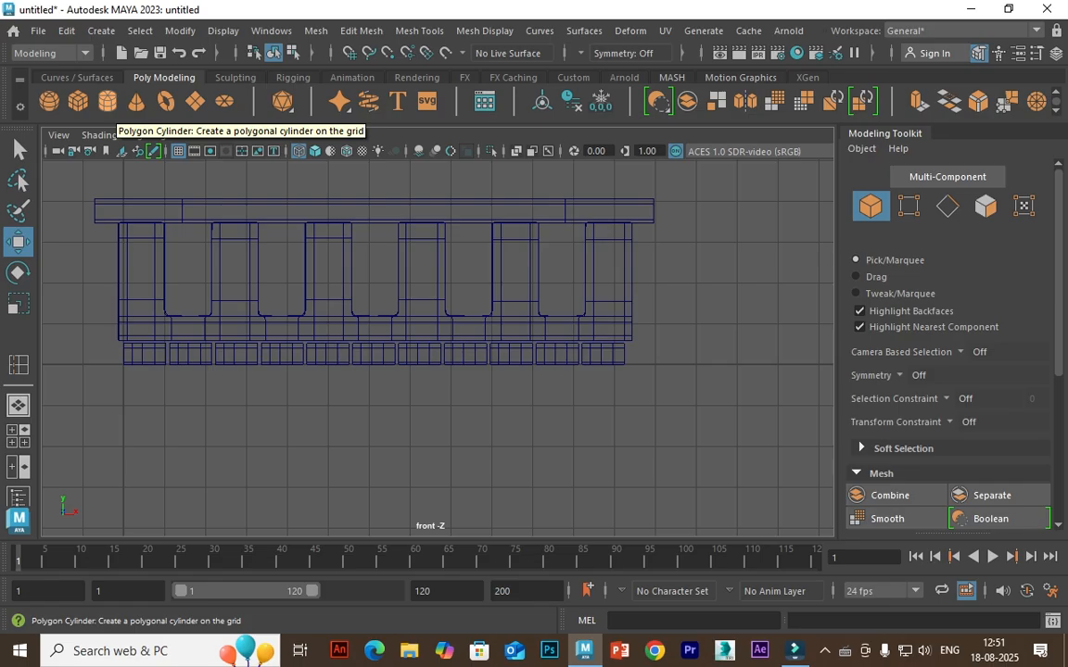
click(108, 102)
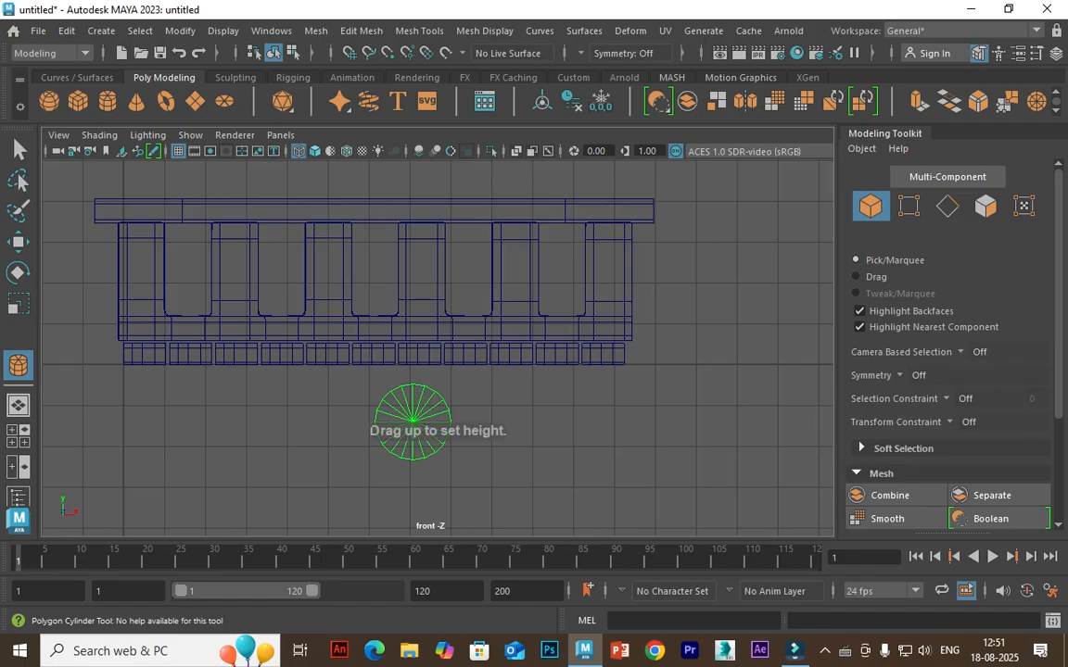
drag(412, 421, 413, 375)
key(space)
key(space)
Move the cylinder down and forward, clear of the planks, to Y about -2.02 and Z about 1.99
scroll(438, 348, up, 4)
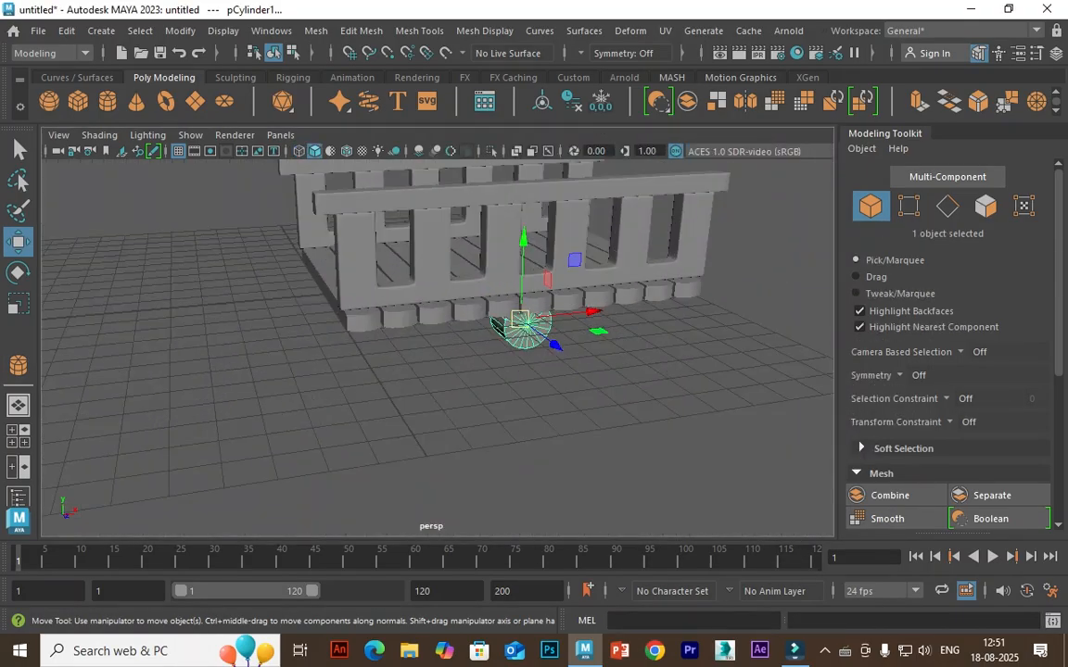
scroll(437, 347, up, 4)
drag(608, 208, 606, 238)
drag(642, 349, 684, 376)
alt+middle_drag(685, 377, 489, 364)
alt+drag(489, 362, 524, 362)
alt+middle_drag(525, 362, 414, 349)
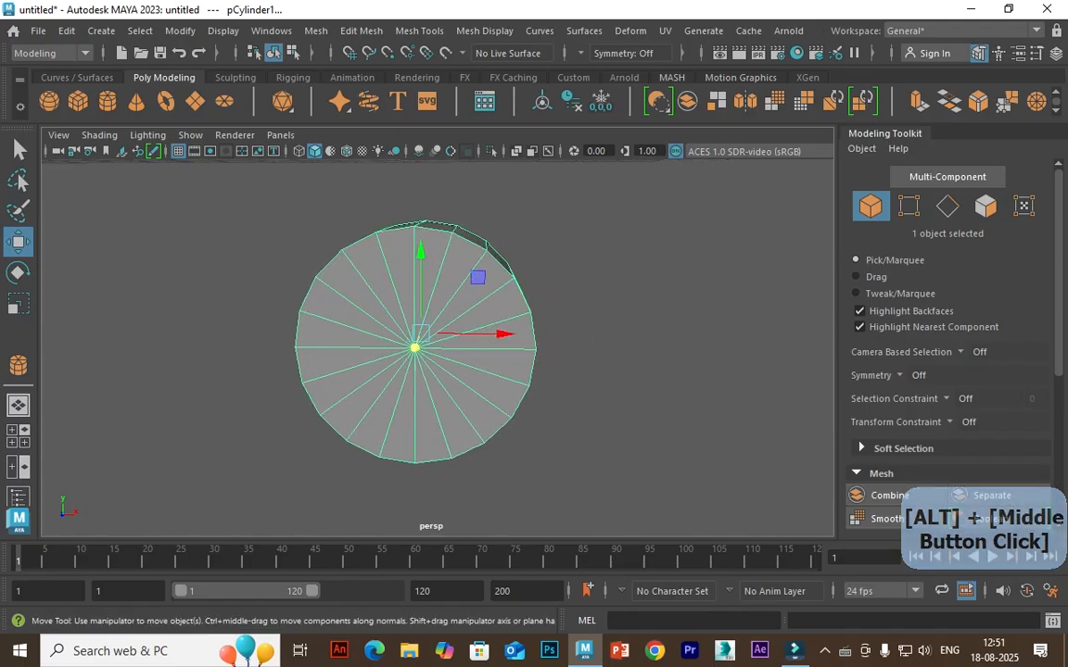
Set the cylinder's axis subdivisions to 24
click(1055, 53)
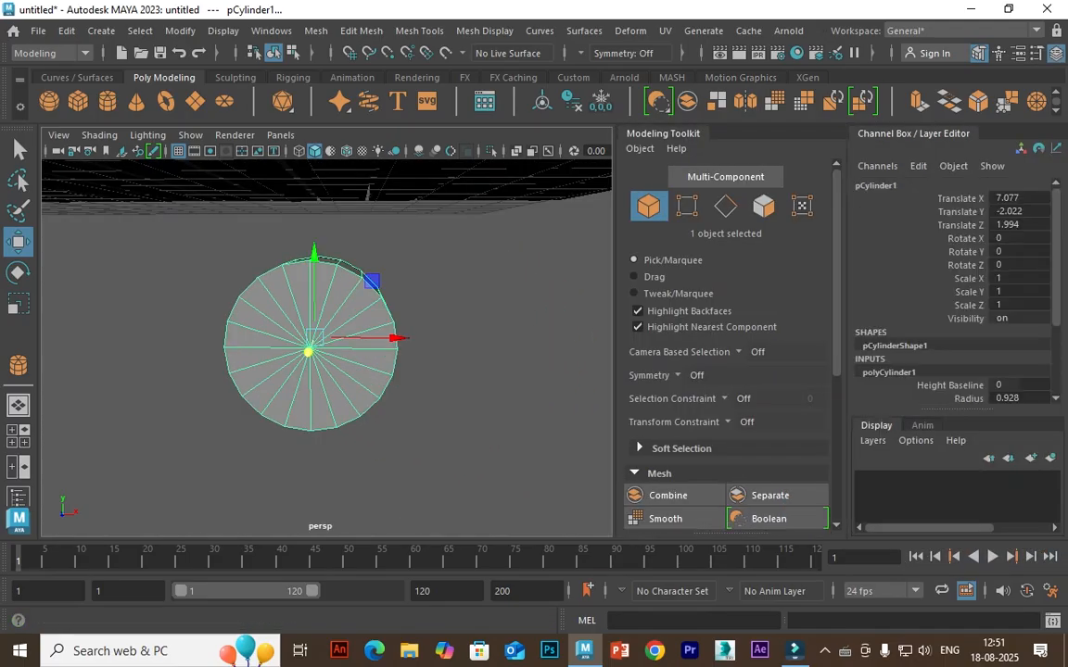
scroll(954, 278, down, 3)
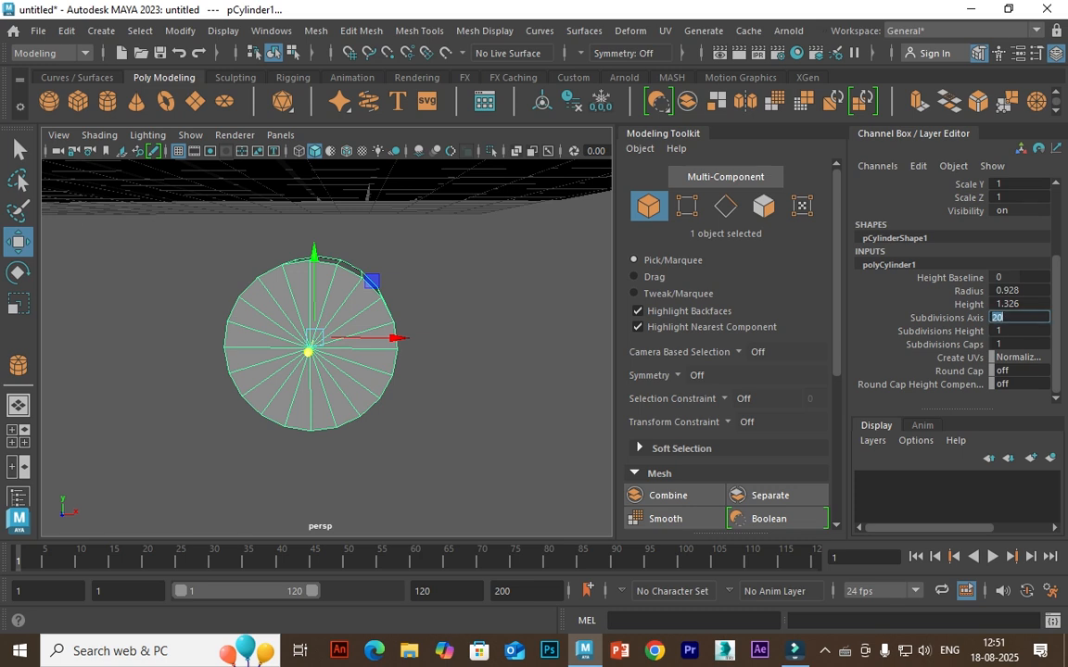
text(24)
key(Return)
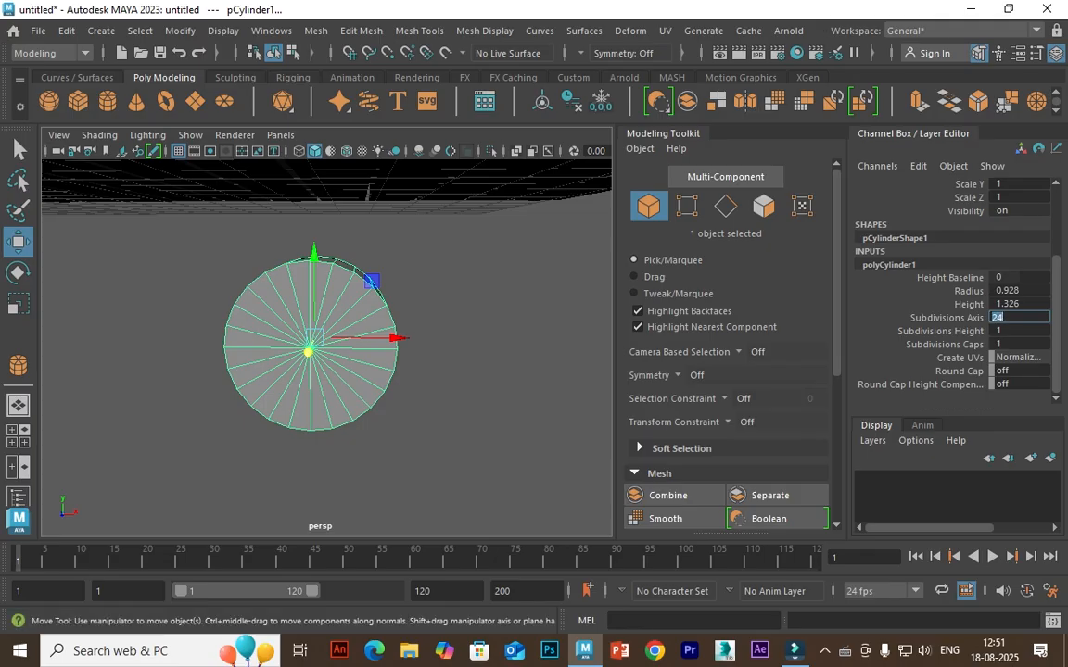
click(1056, 53)
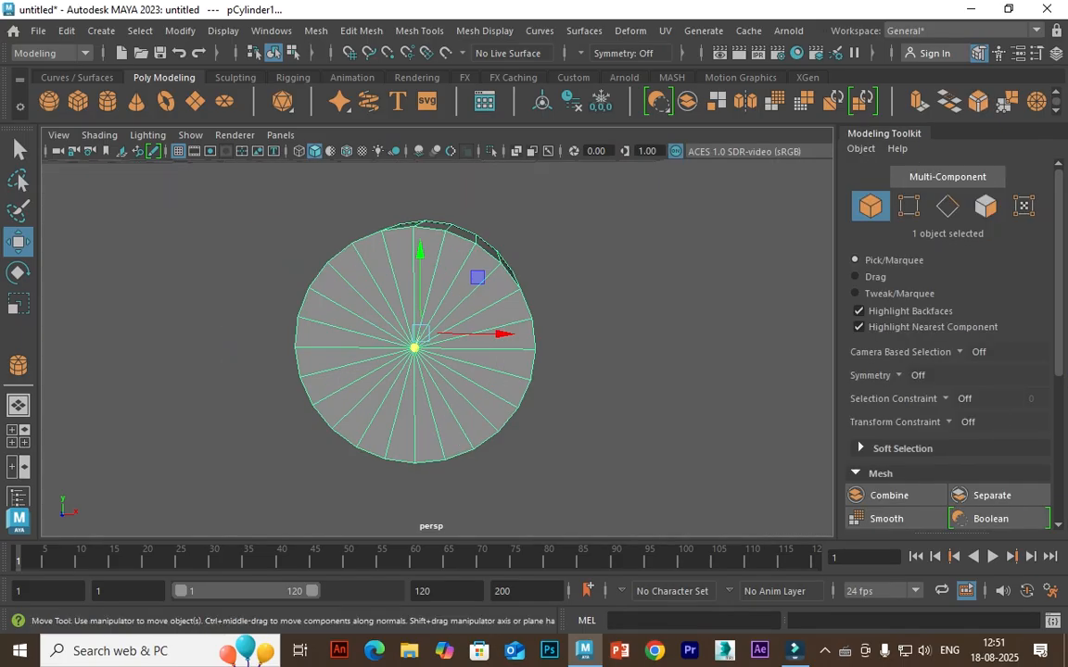
Select all faces of the cylinder's front cap and extrude them with an offset of 0.3
alt+drag(436, 343, 334, 320)
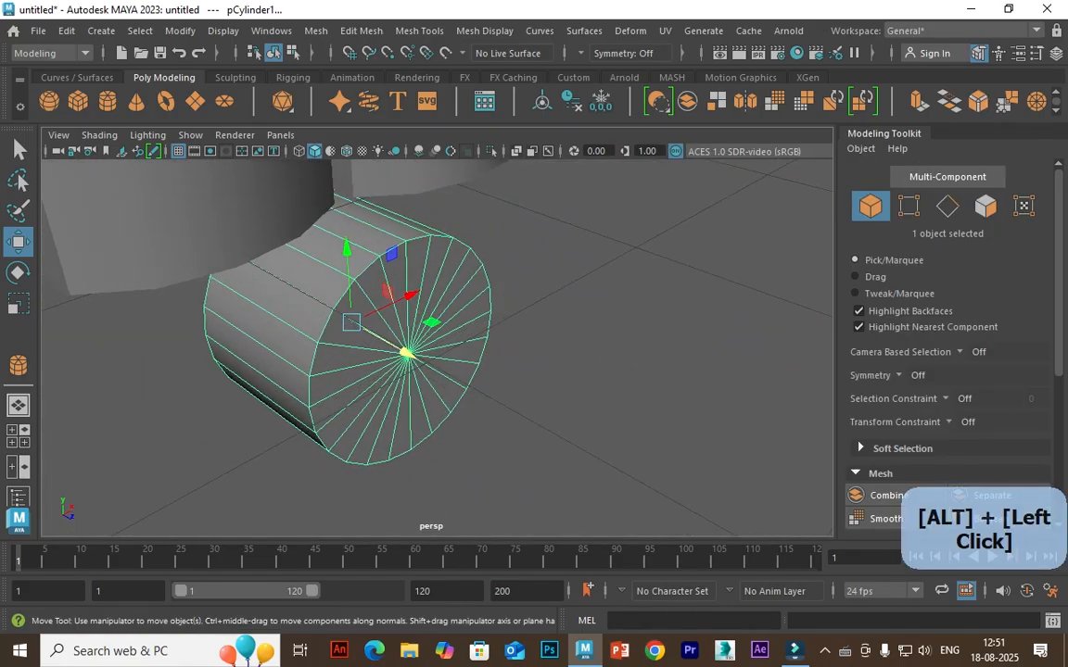
click(984, 206)
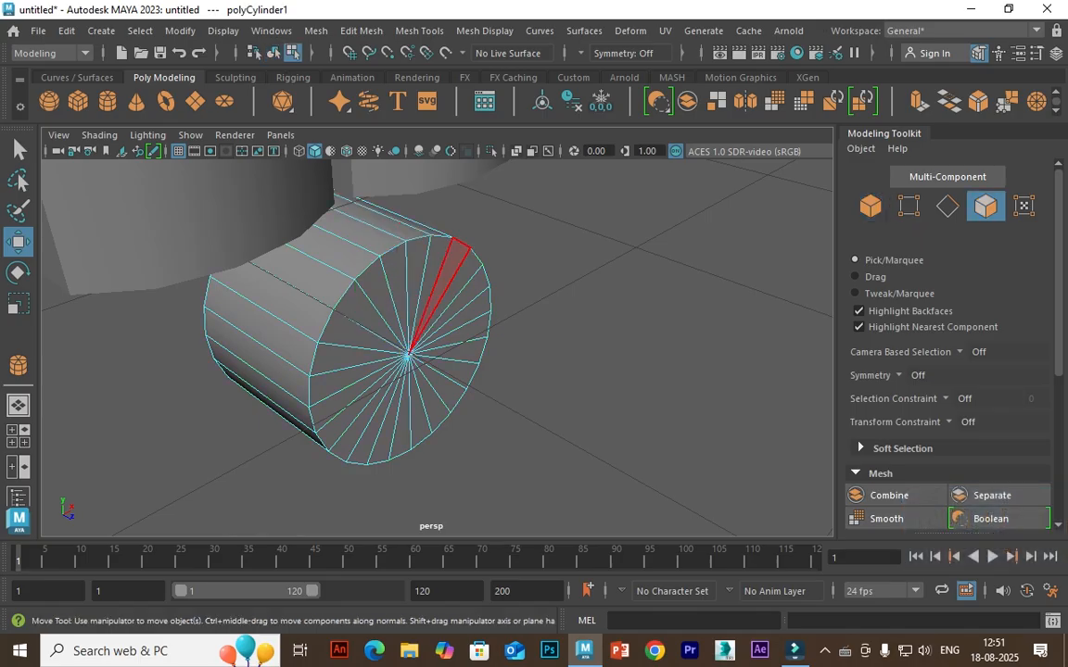
key(Tab)
drag(436, 262, 467, 271)
drag(422, 417, 375, 287)
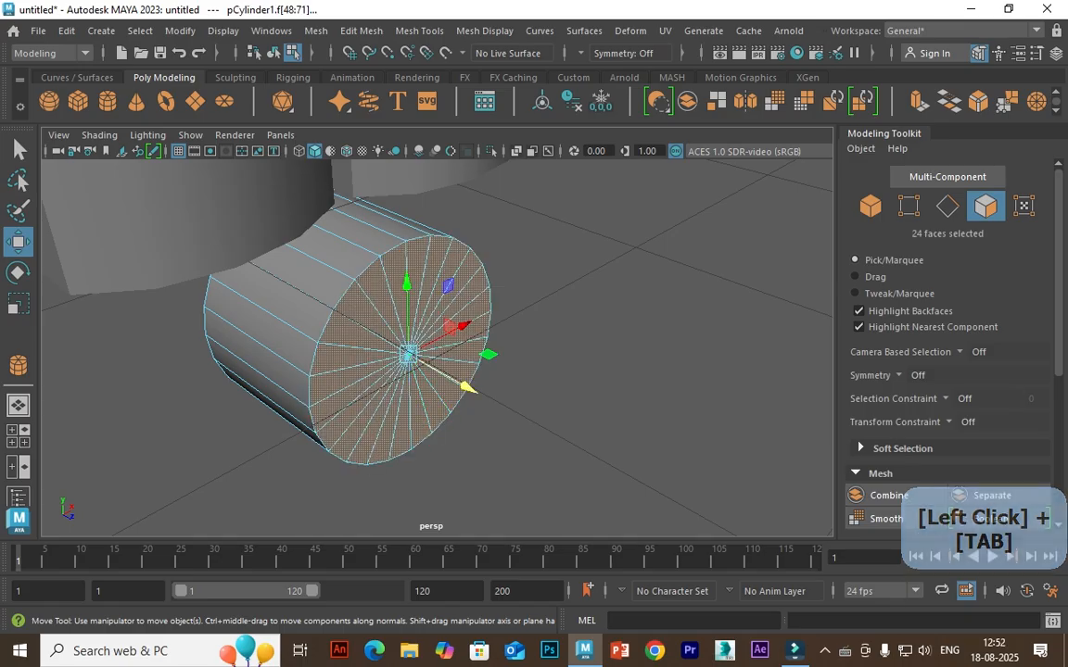
key(ctrl+e)
ctrl+drag(662, 300, 732, 300)
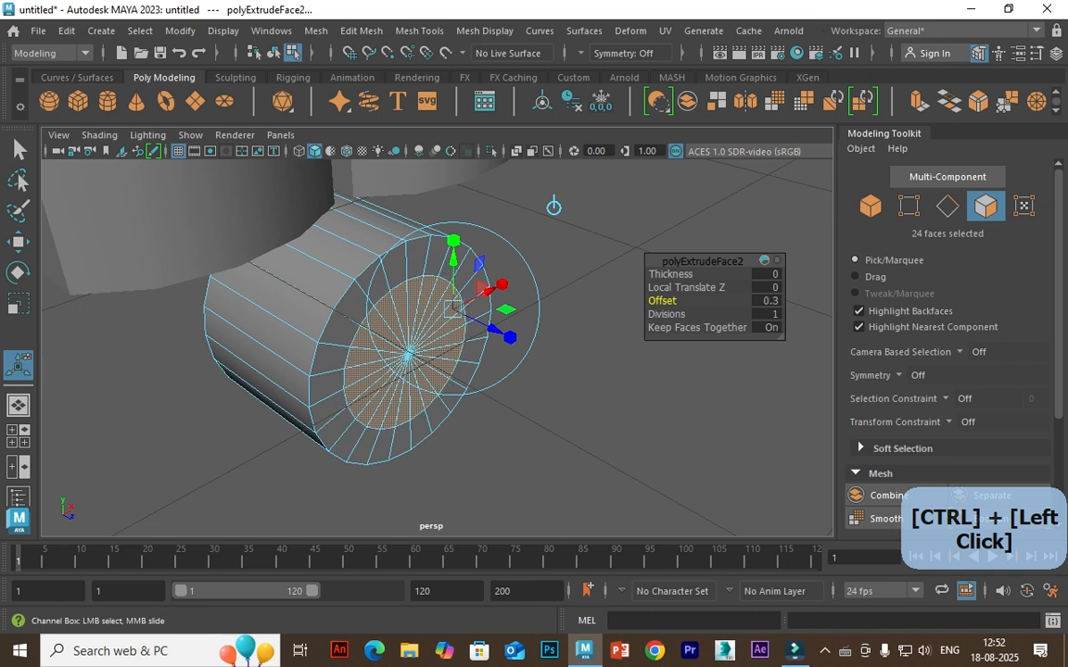
Extrude the inset cap faces inward with a thickness of -0.07
key(ctrl+e)
mouse_move(704, 273)
ctrl+mouse_down()
mouse_move(665, 273)
mouse_move(684, 273)
ctrl+mouse_up()
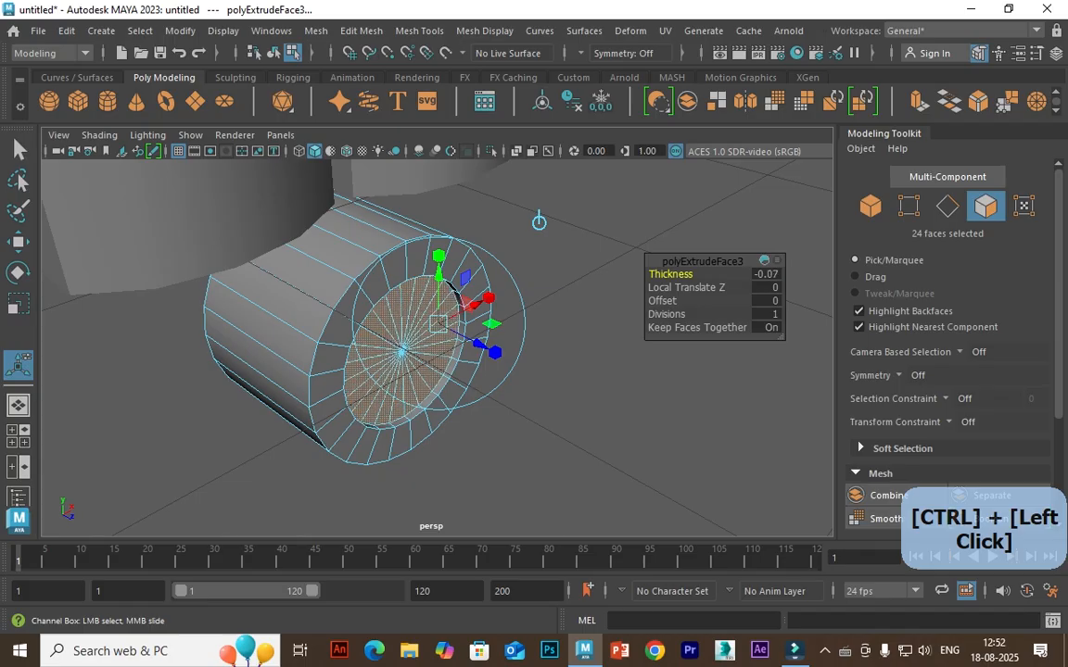
key(w)
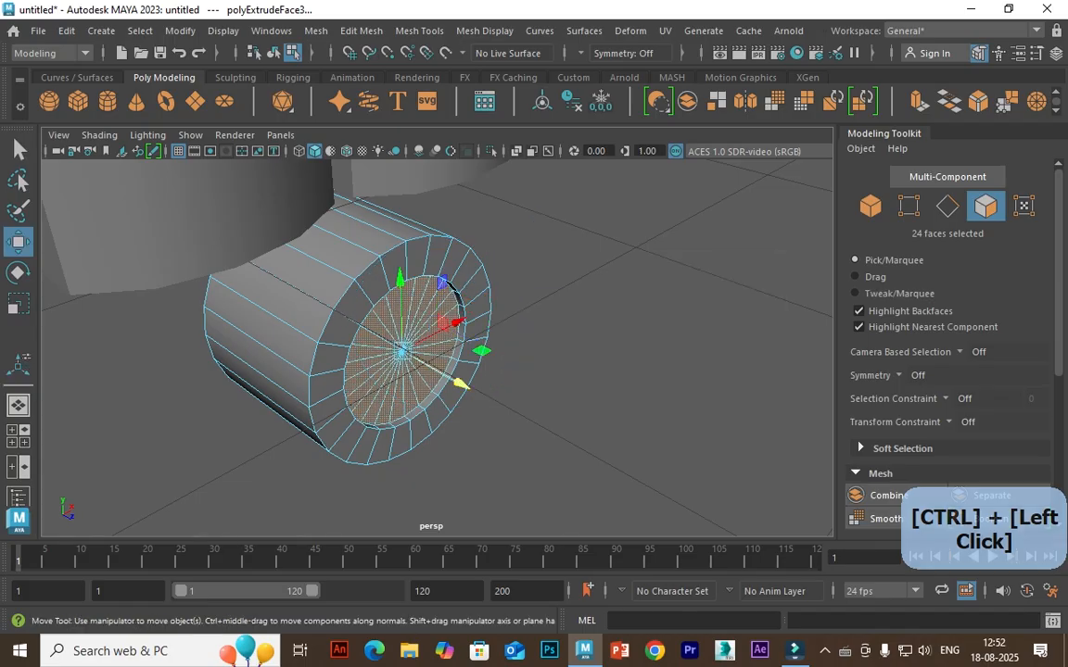
Extrude the recessed cap faces again, much deeper into the cylinder, to hollow it out
key(ctrl+e)
ctrl+drag(704, 273, 583, 273)
alt+drag(531, 217, 541, 219)
drag(671, 273, 649, 273)
key(w)
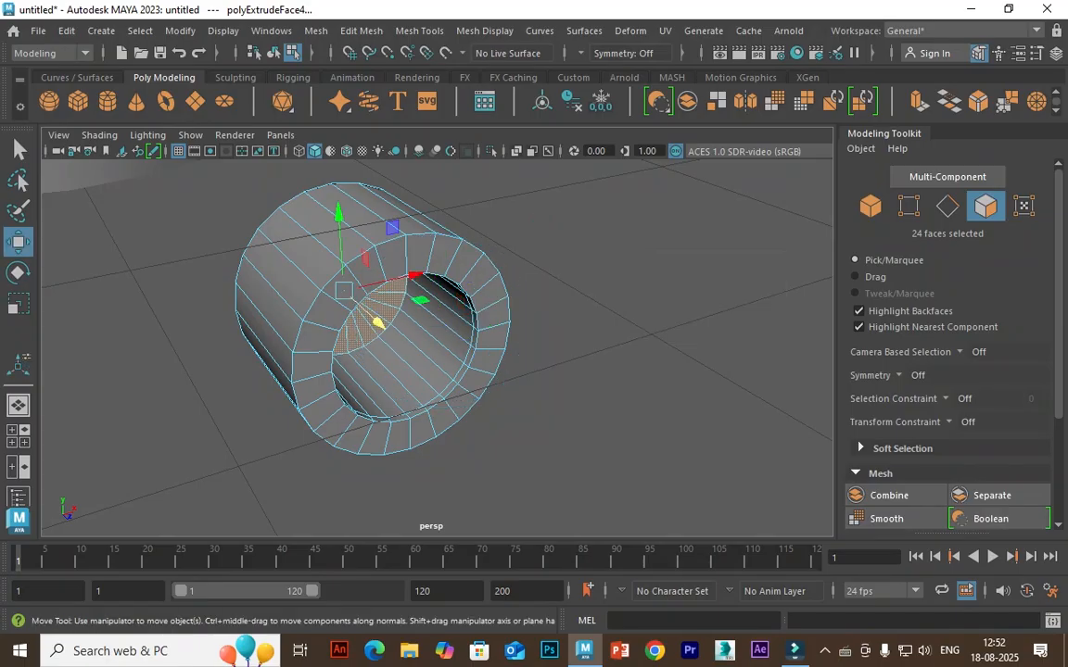
Inset the faces at the cavity's far end by 0.16 and extrude them back towards the opening as a tapered central hub
key(ctrl+e)
ctrl+drag(662, 300, 666, 301)
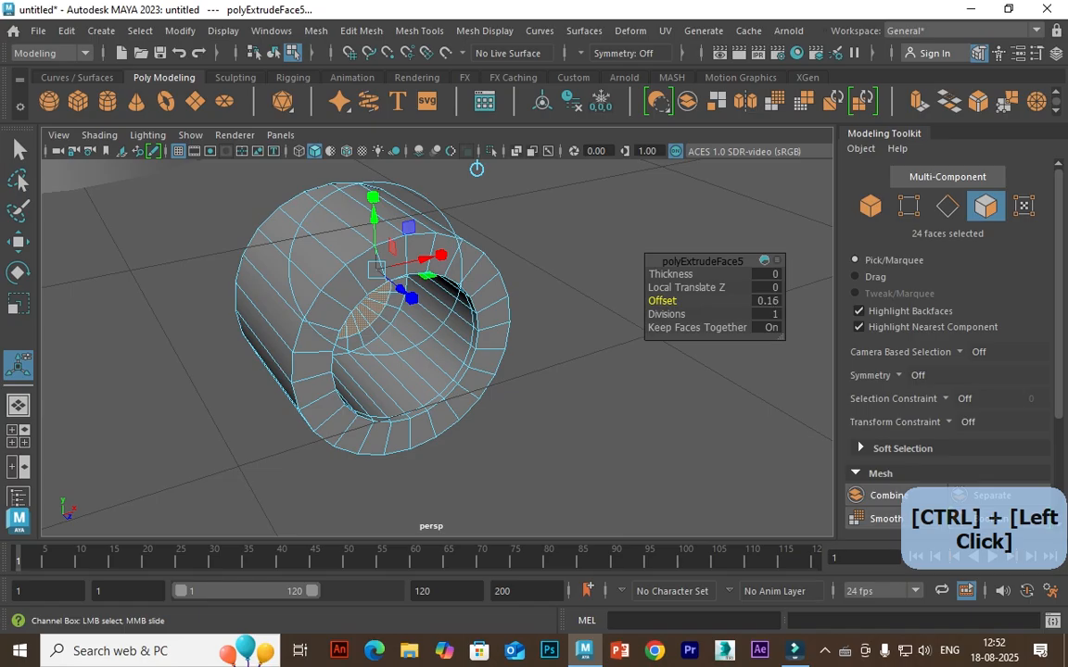
key(ctrl+e)
ctrl+drag(671, 275, 788, 274)
ctrl+drag(664, 300, 684, 300)
key(w)
click(573, 361)
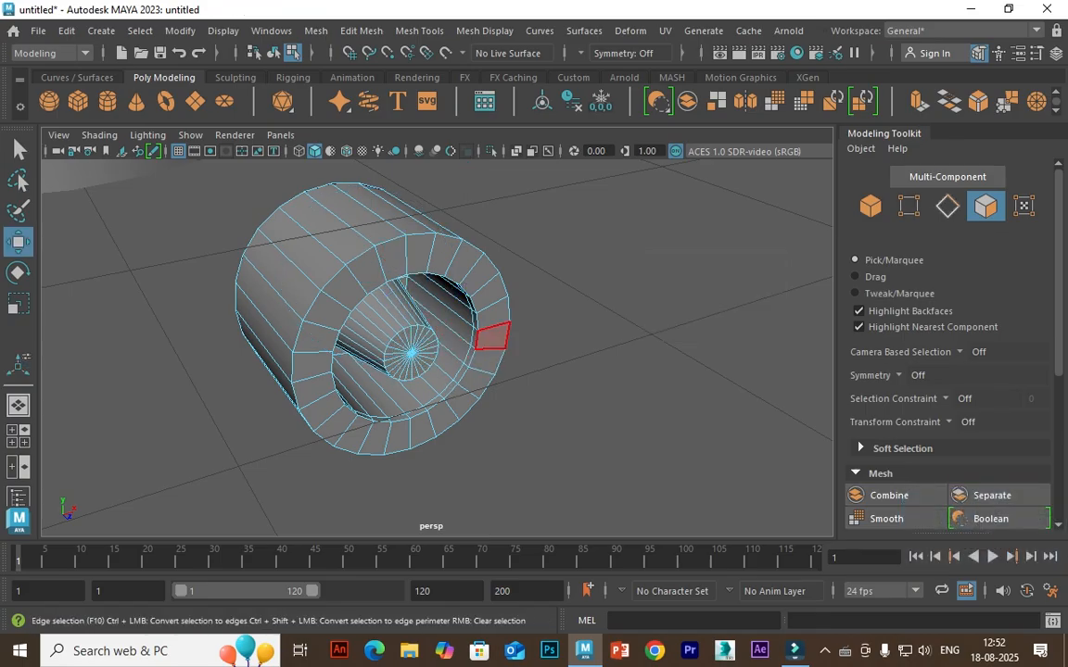
Scale the recess's inner edge loop to about 0.75 and the front opening's rim loop to 1.05, both in X and Y only
key(F10)
double_click(470, 347)
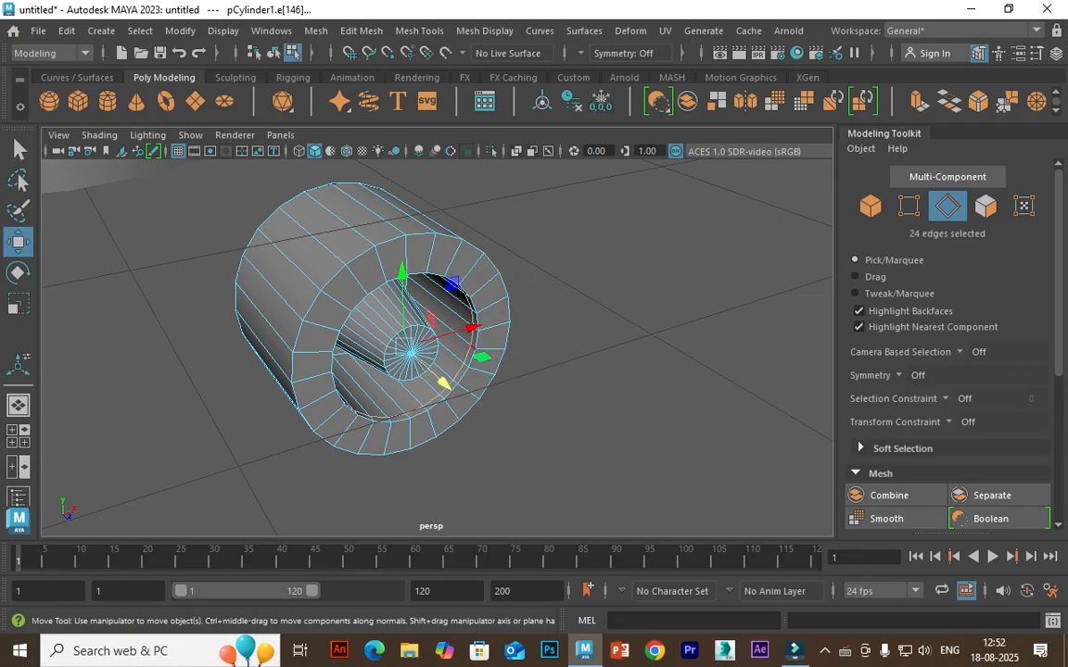
key(r)
ctrl+drag(441, 381, 426, 368)
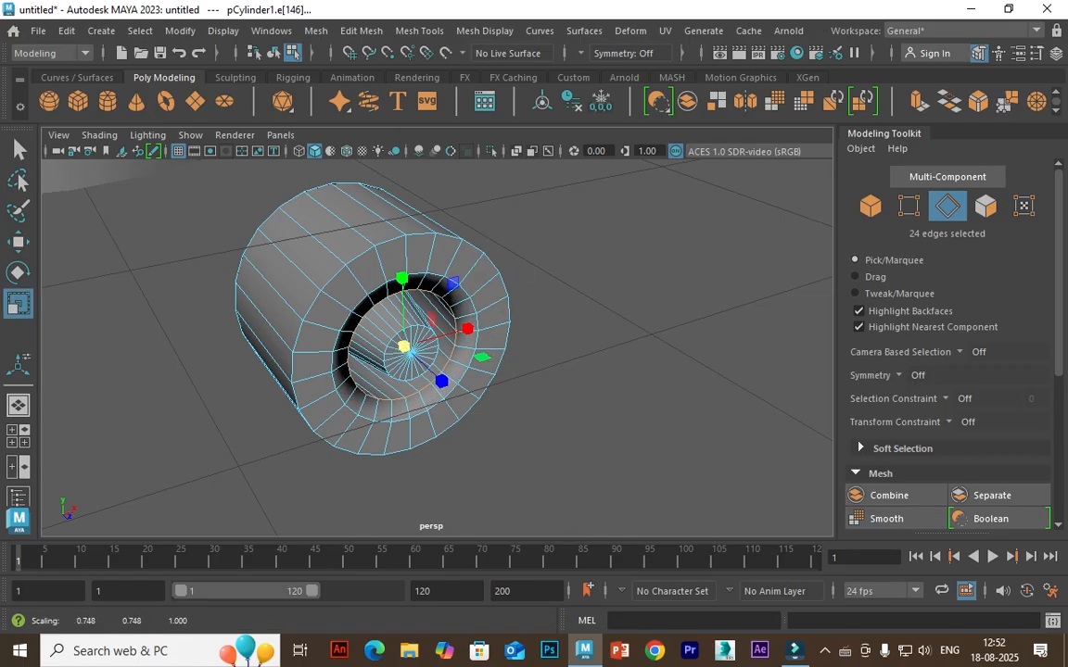
double_click(464, 375)
mouse_move(445, 384)
ctrl+mouse_down()
mouse_move(435, 375)
mouse_move(452, 390)
ctrl+mouse_up()
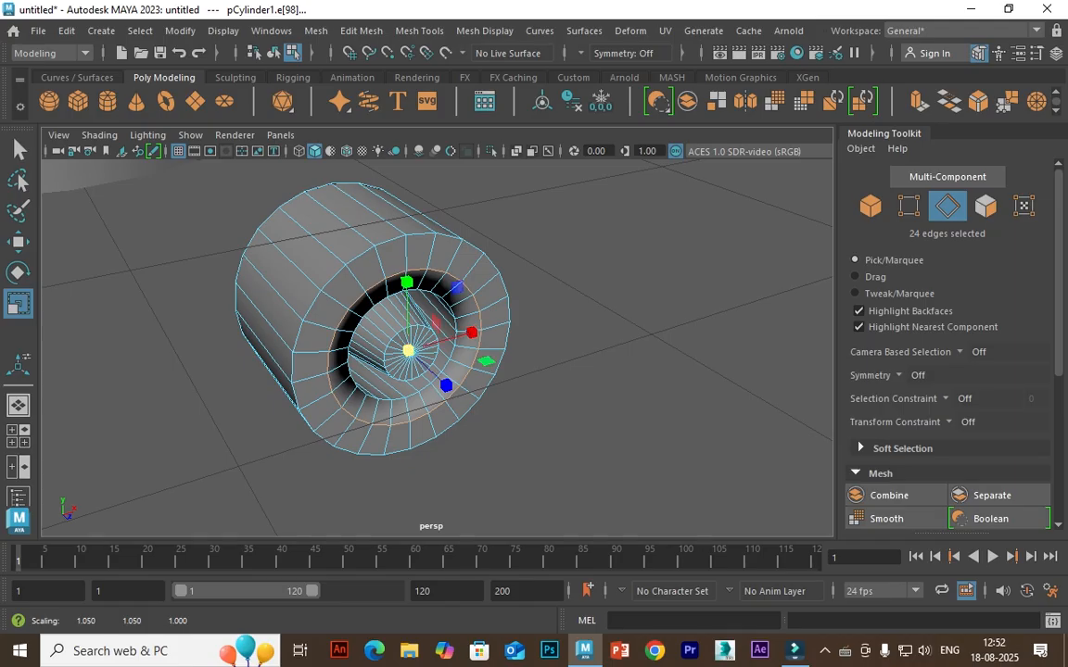
Insert an edge loop midway around the cylinder's front ring and move it slightly outward along the cylinder's axis
click(419, 31)
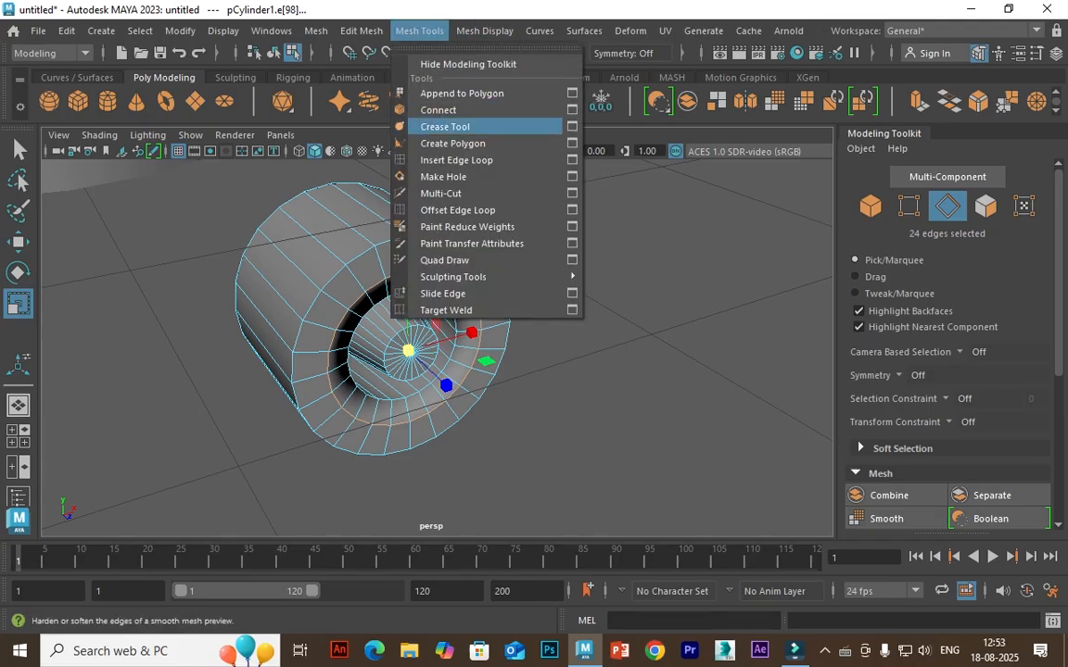
click(454, 157)
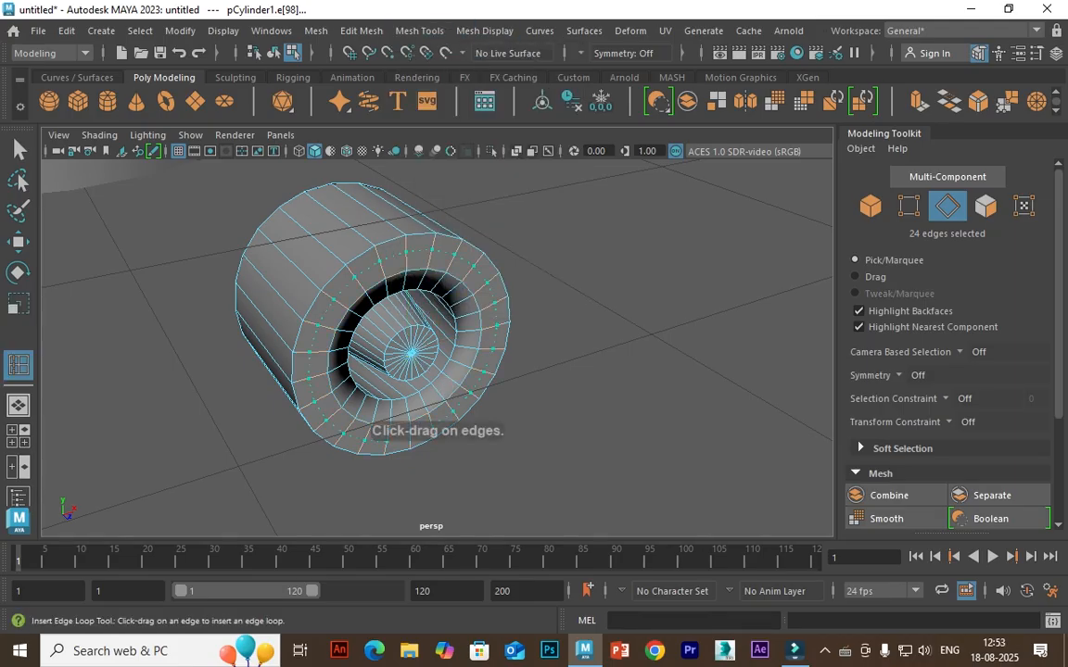
click(412, 353)
key(w)
drag(449, 388, 452, 392)
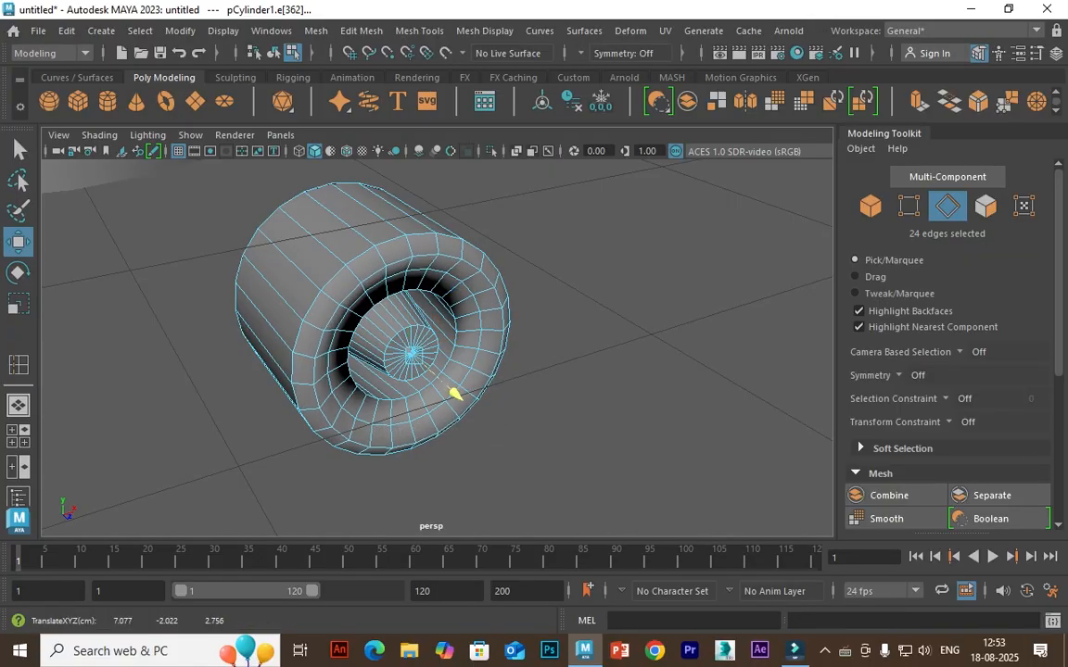
Shift the front opening's rim loop and the inner recess loop along the cylinder's axis to shape a rounded lip
double_click(476, 356)
ctrl+double_click(477, 300)
double_click(427, 266)
alt+drag(427, 266, 387, 304)
drag(466, 400, 461, 397)
alt+drag(421, 318, 343, 276)
double_click(371, 315)
alt+drag(380, 315, 422, 320)
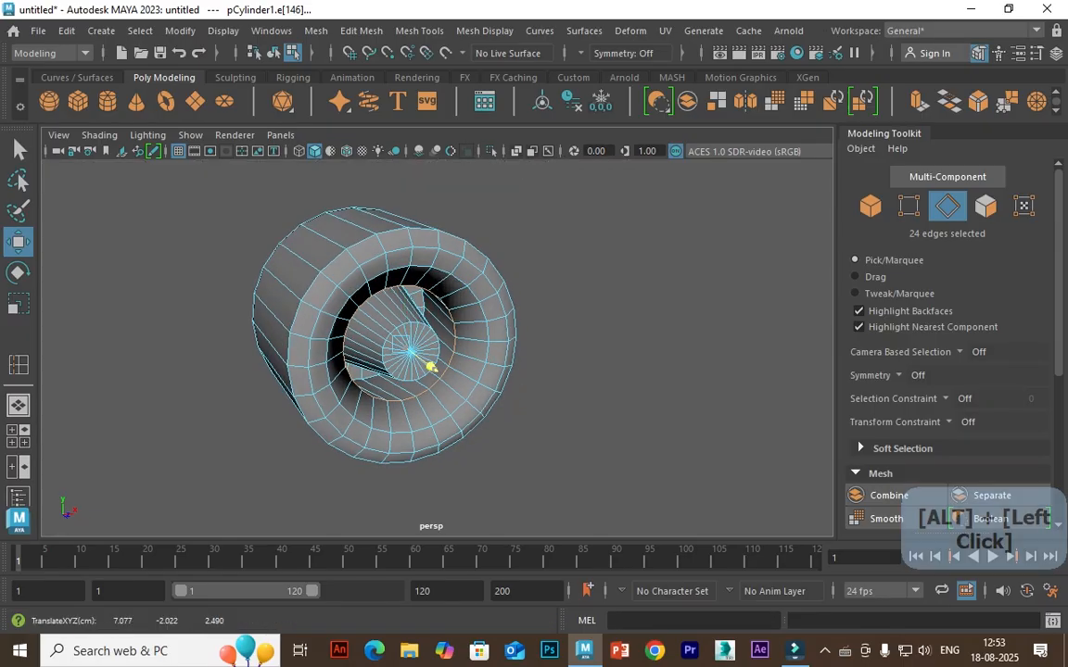
drag(436, 371, 556, 295)
scroll(417, 352, down, 3)
alt+drag(519, 250, 445, 306)
key(1)
scroll(356, 300, up, 3)
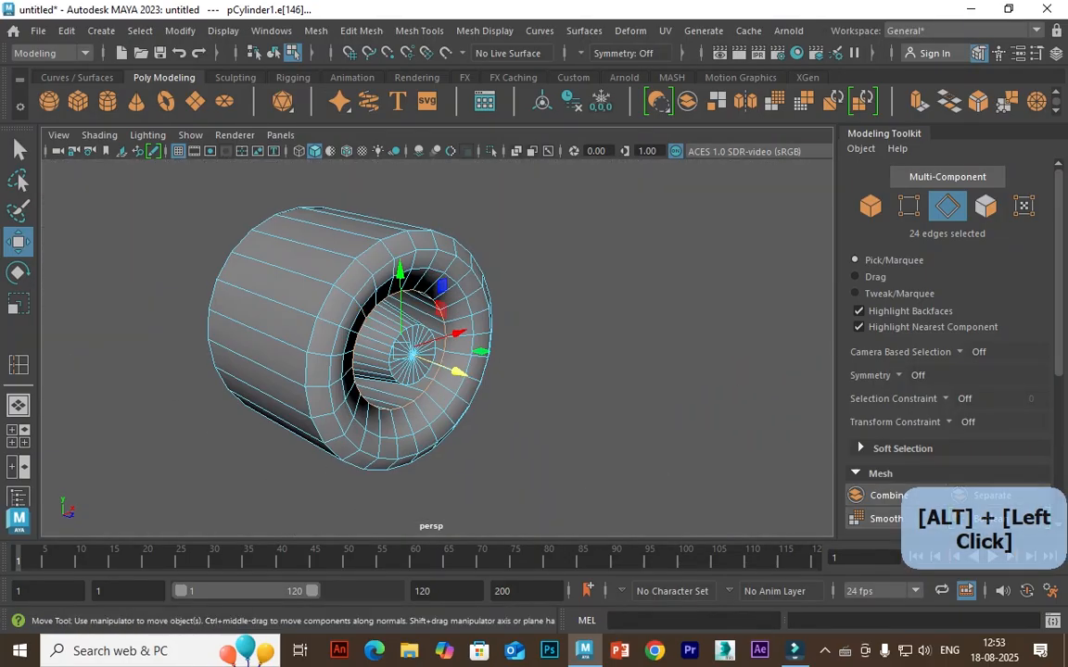
Insert an edge loop around the middle of the cylinder's outer wall and scale it down in X and Y to form a waist
click(484, 30)
click(419, 30)
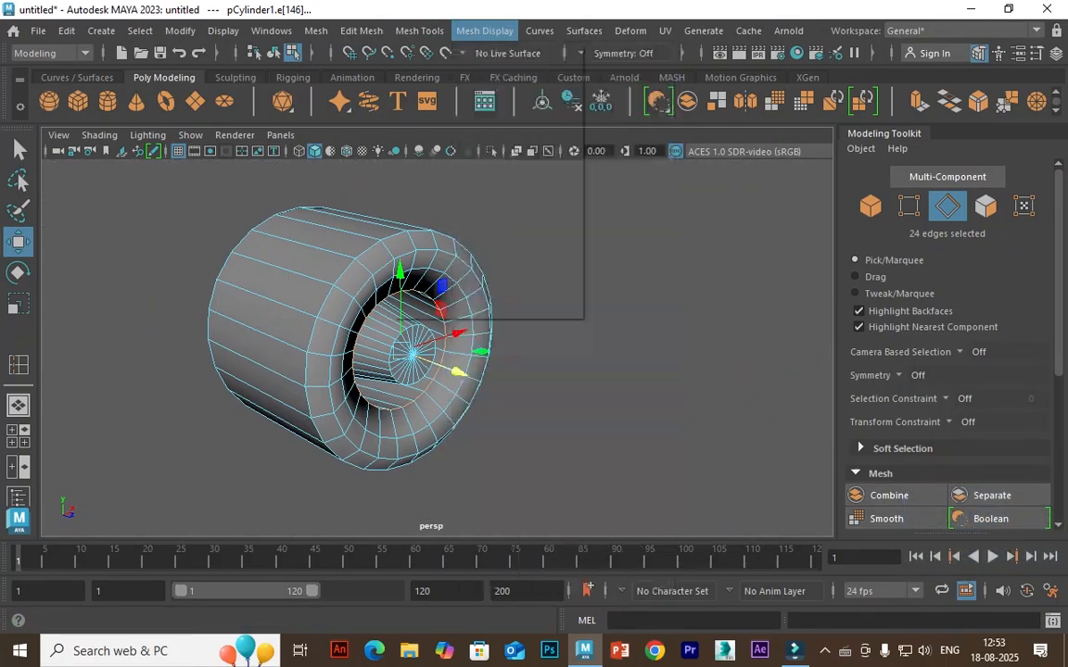
click(436, 144)
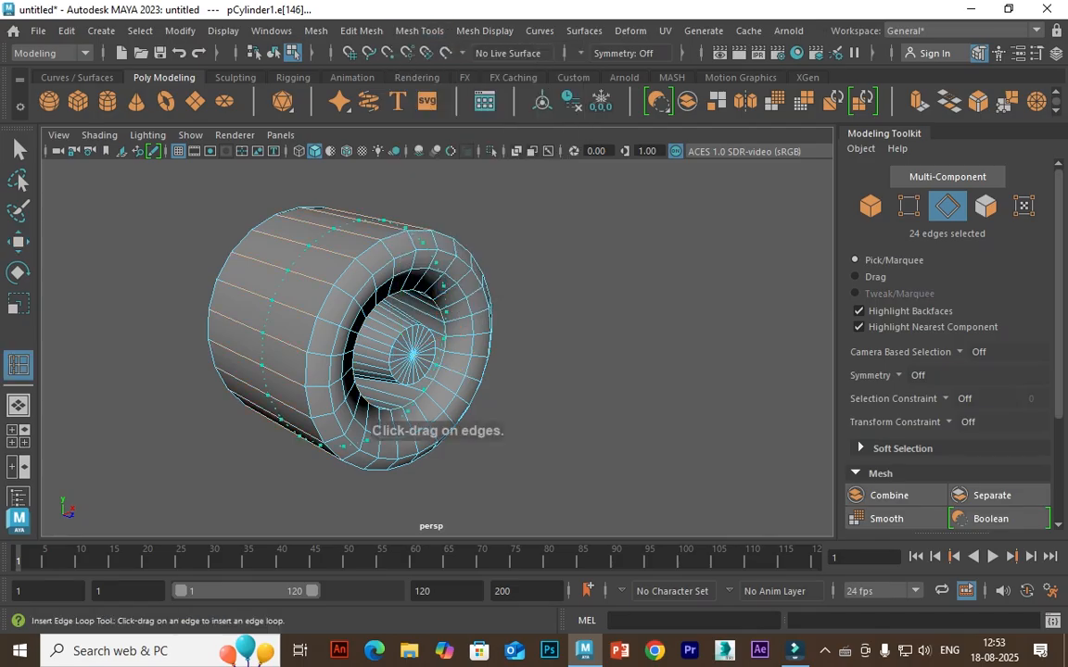
key(r)
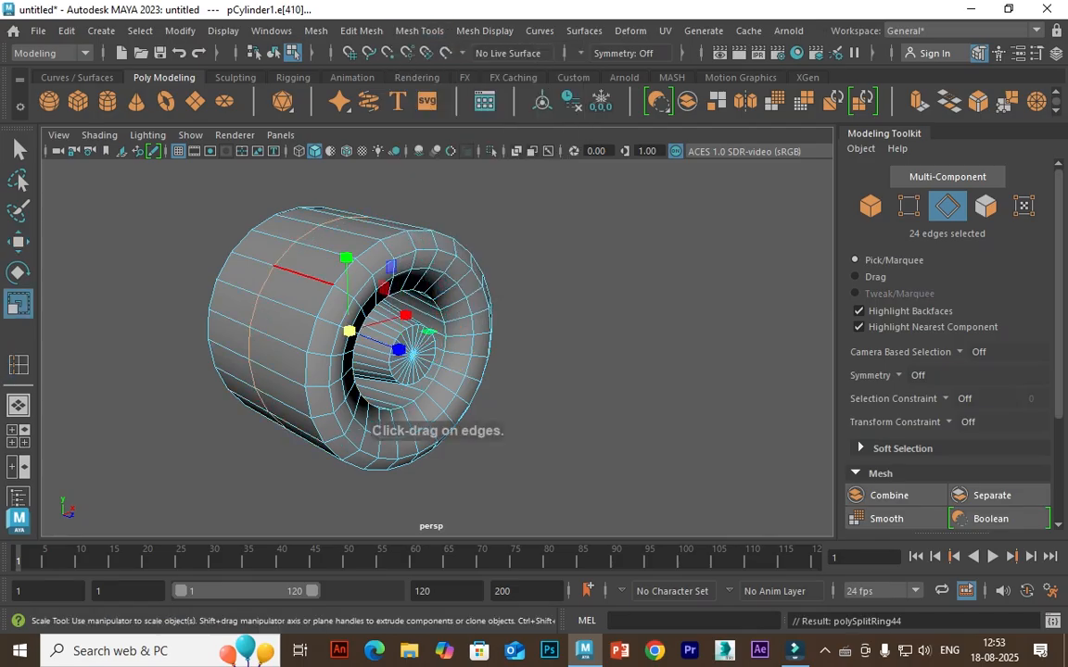
drag(391, 267, 502, 231)
Insert an edge loop between the waist and the front rim, scale it to 1.12 in X and Y, and preview the smoothed shape
key(g)
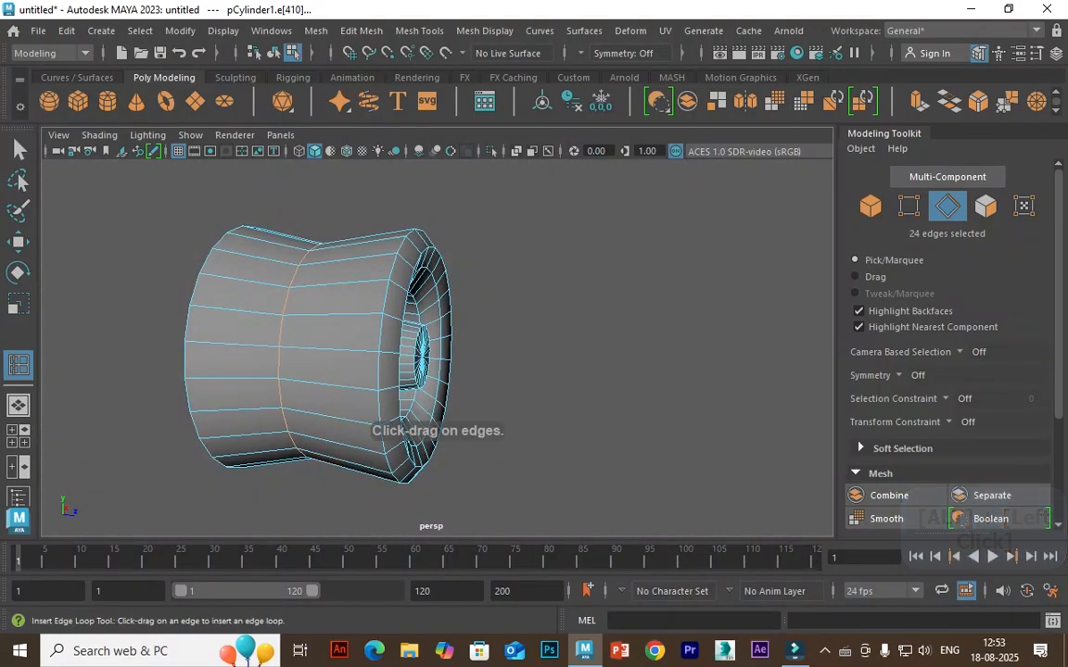
key(r)
ctrl+drag(448, 358, 458, 358)
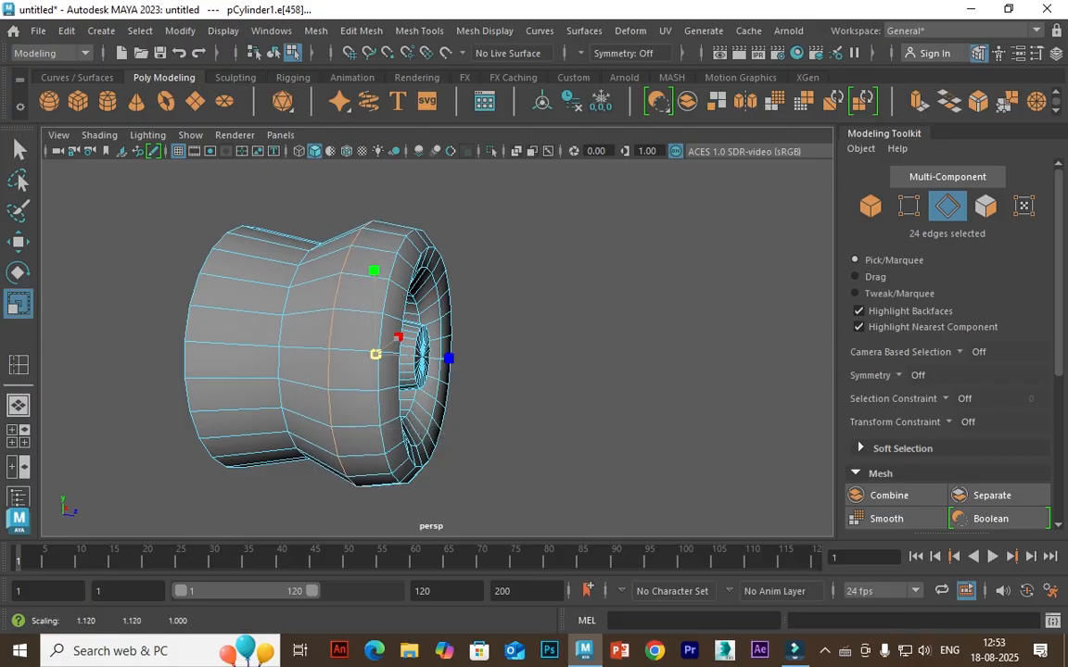
key(3)
scroll(437, 348, down, 3)
alt+drag(667, 398, 600, 326)
key(1)
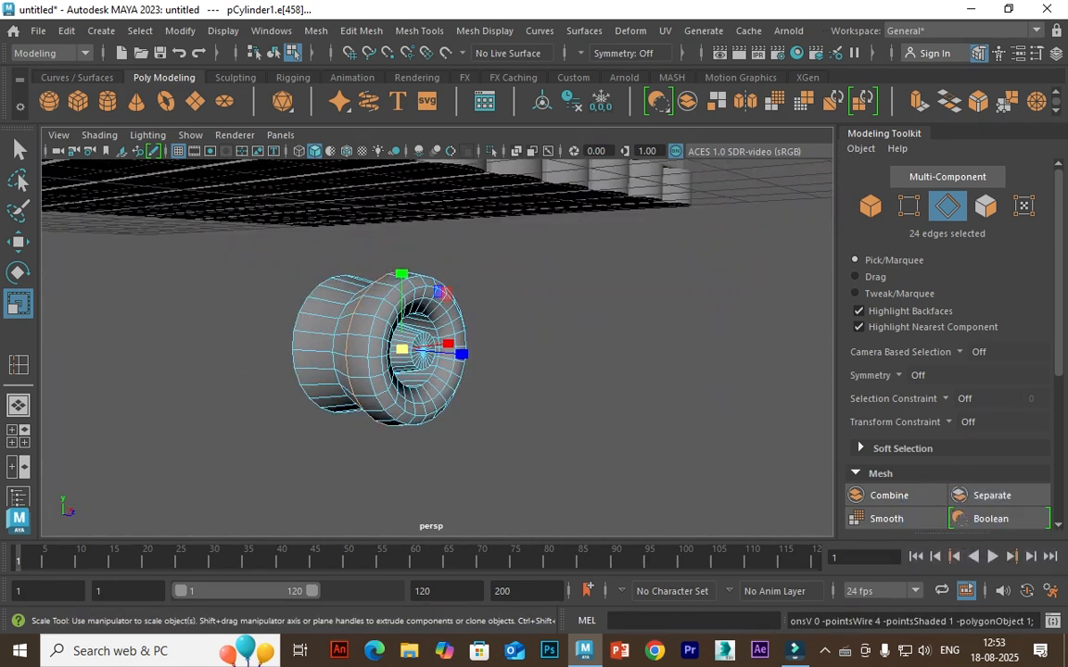
Return to object selection and isolate the wheel in the viewport
key(F8)
scroll(437, 348, down, 3)
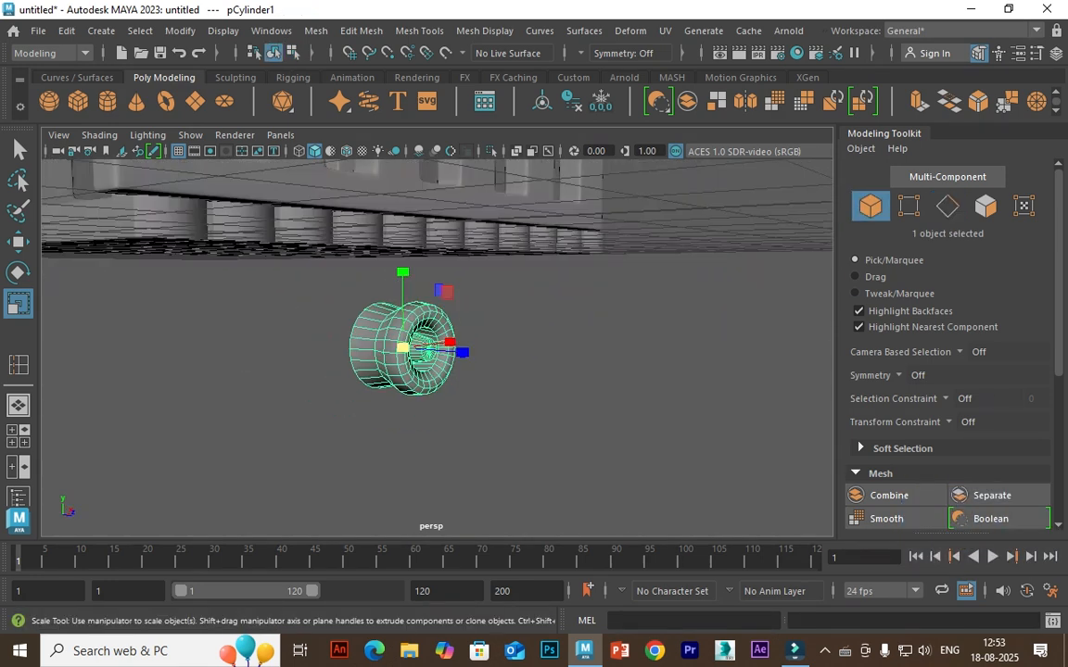
scroll(436, 348, up, 3)
alt+drag(556, 353, 584, 343)
alt+middle_drag(436, 347, 430, 408)
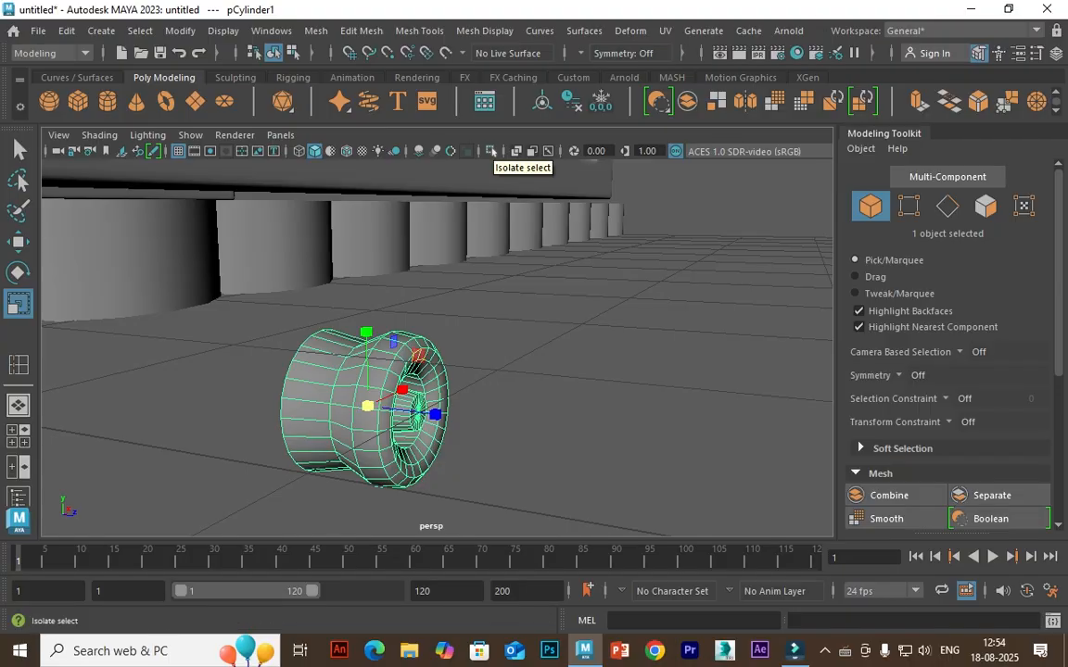
click(491, 151)
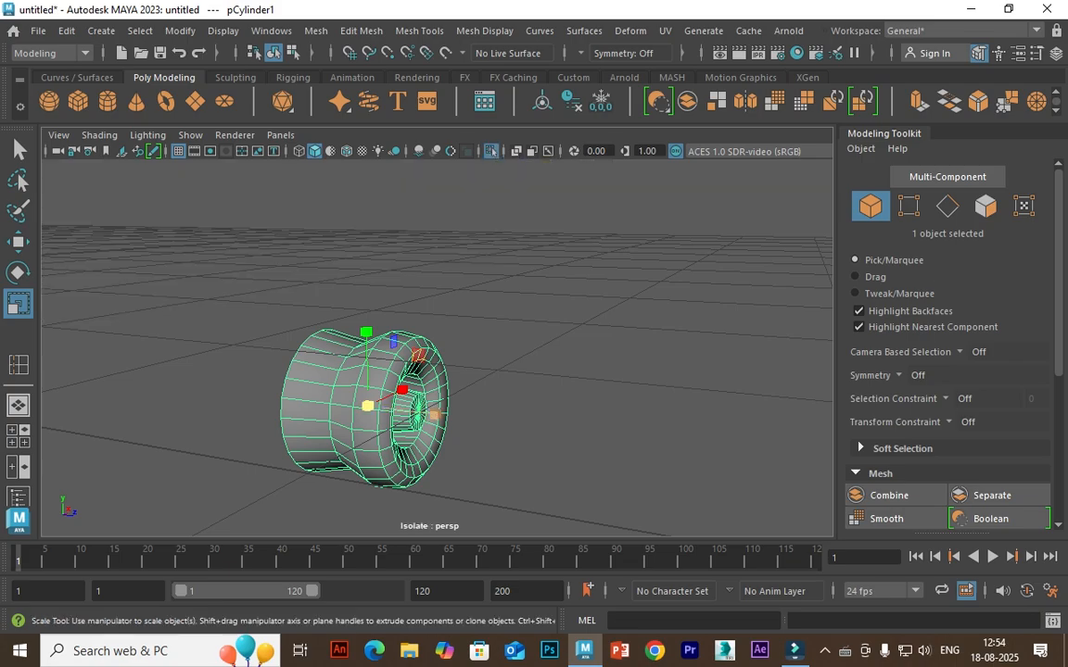
click(491, 151)
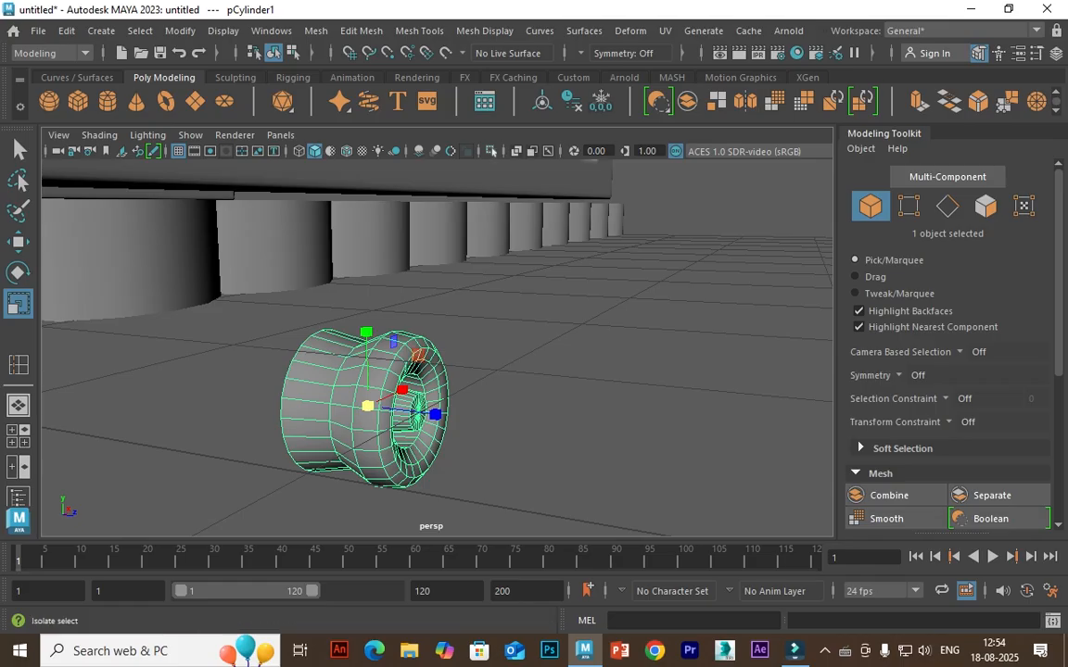
click(492, 151)
alt+drag(556, 370, 415, 298)
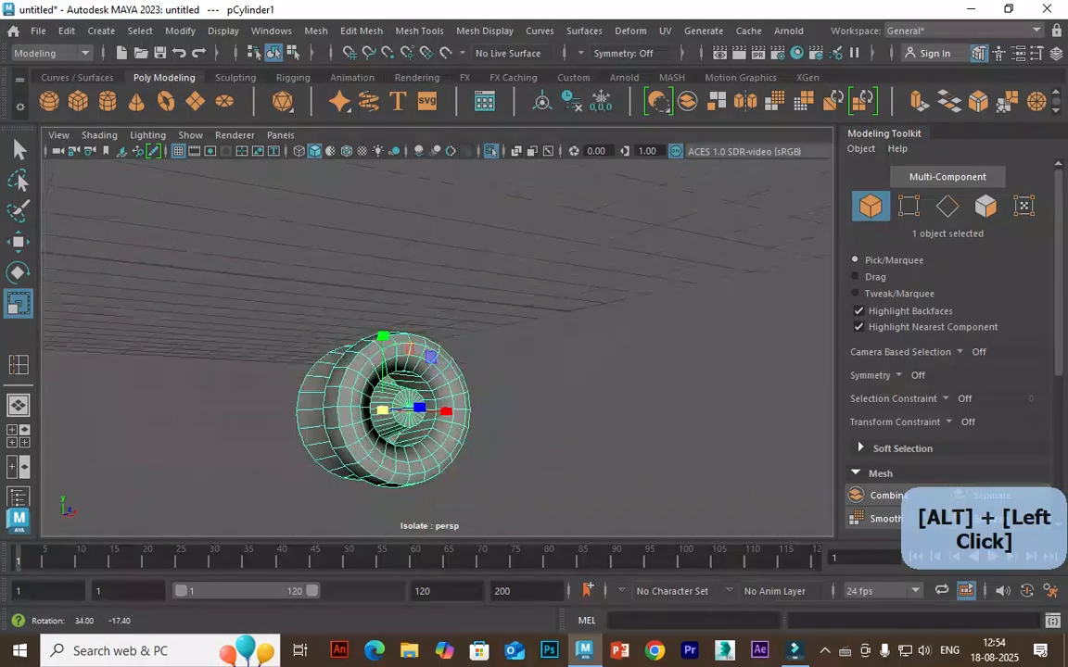
Insert supporting edge loops close to the waist, the outer bulge and the back rim of the wheel
alt+drag(387, 380, 419, 368)
scroll(419, 367, up, 4)
alt+middle_drag(401, 432, 469, 351)
click(420, 30)
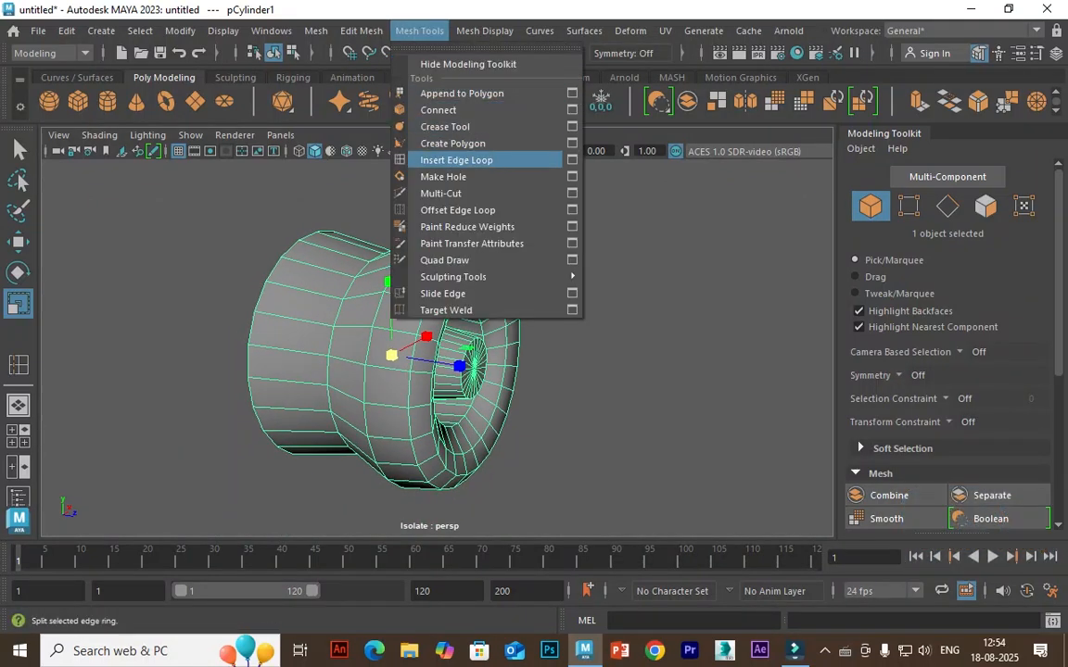
click(456, 160)
scroll(419, 289, up, 2)
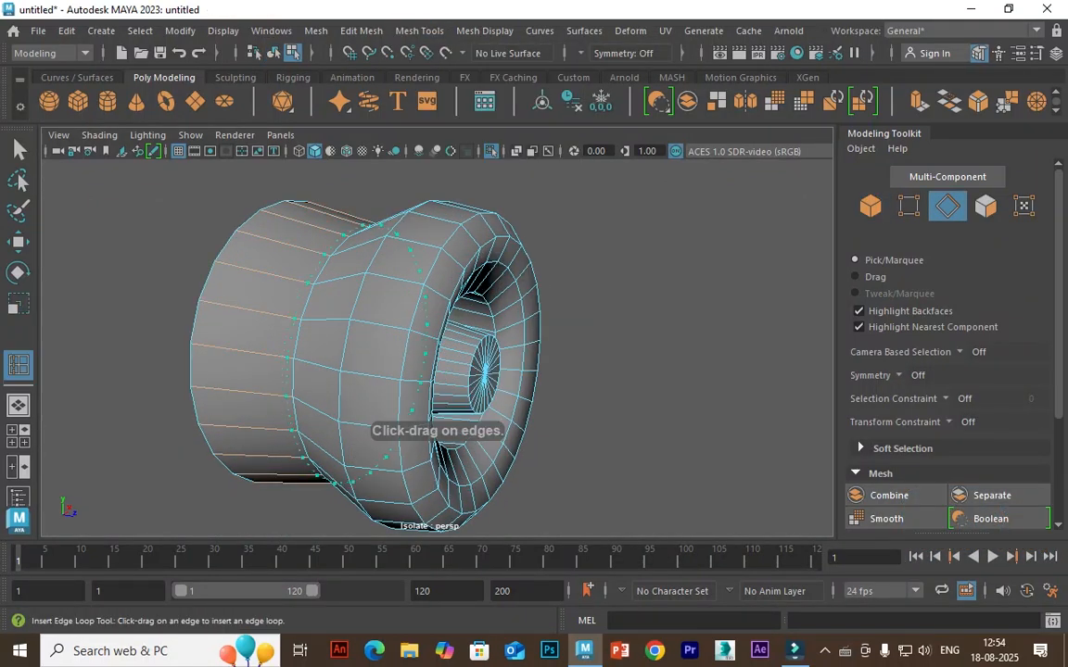
click(306, 283)
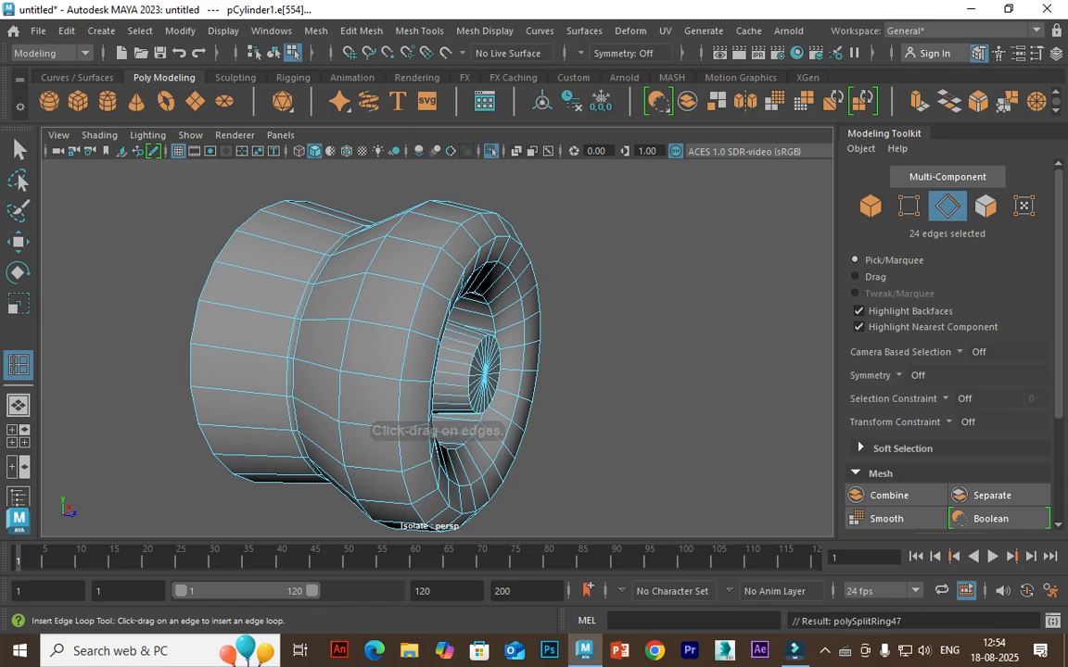
click(372, 274)
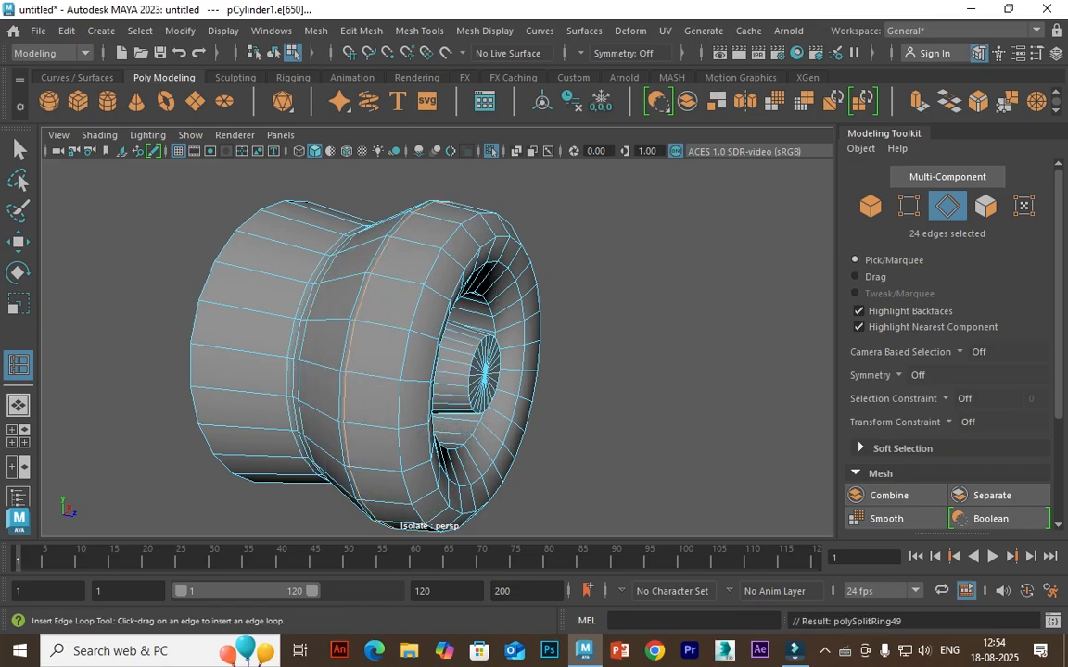
alt+drag(519, 352, 399, 362)
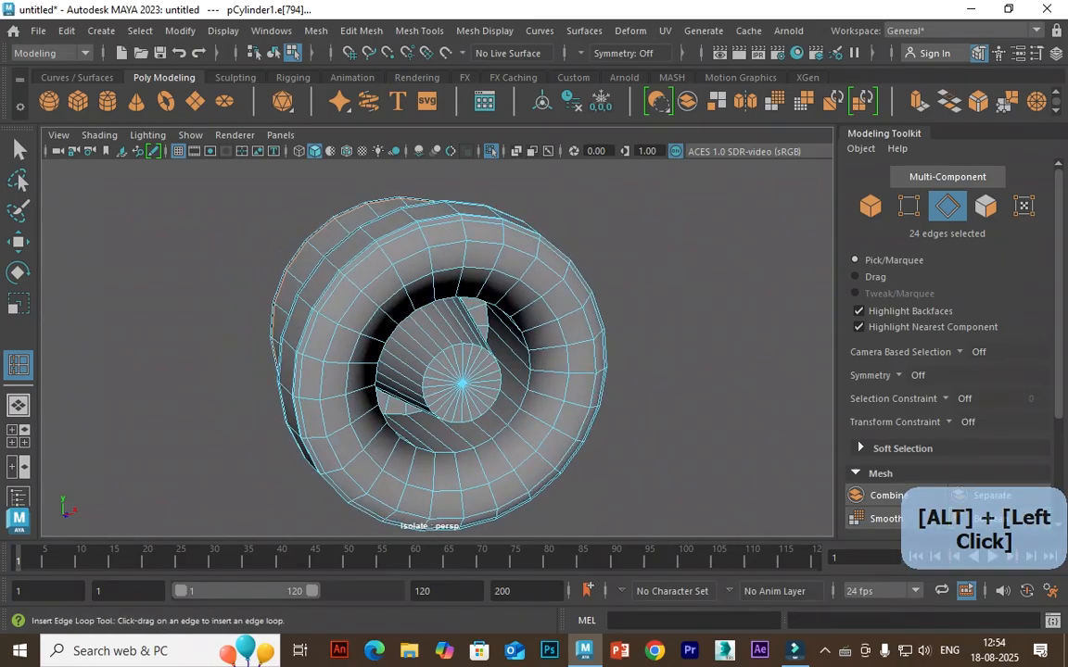
Insert supporting edge loops close to the edge of the wheel's front recess and preview the smoothed result
scroll(469, 390, up, 2)
click(554, 390)
click(551, 389)
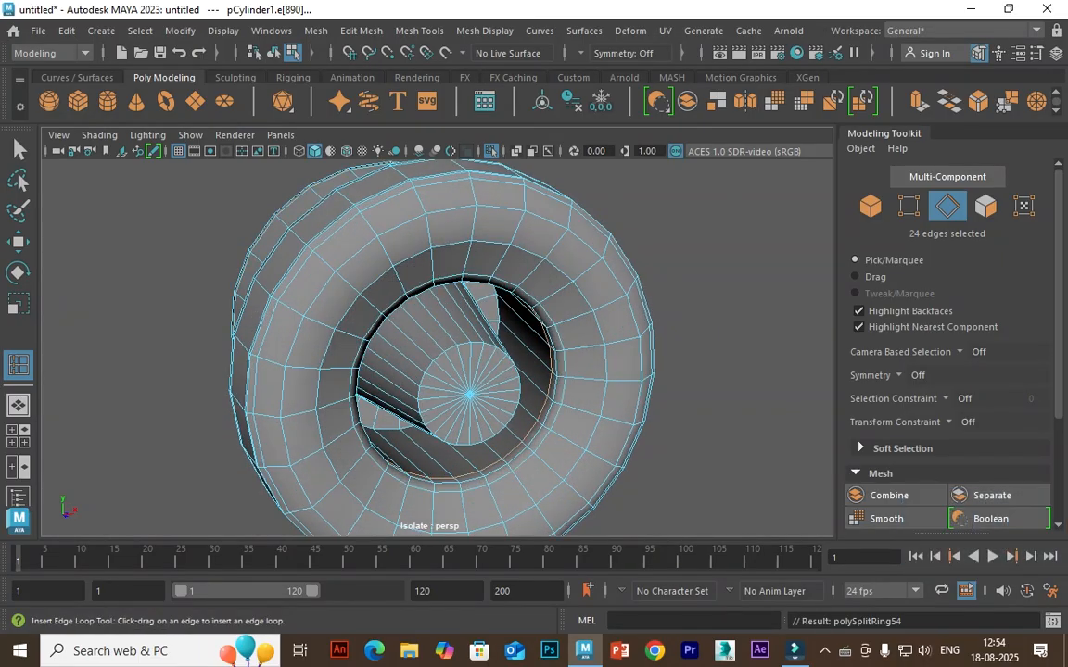
key(3)
mouse_move(417, 371)
alt+mouse_down()
mouse_move(519, 371)
mouse_move(426, 371)
mouse_move(427, 384)
alt+mouse_up()
key(1)
Insert supporting edge loops near the central hub's tip and at the far end of the wheel's cavity
click(461, 345)
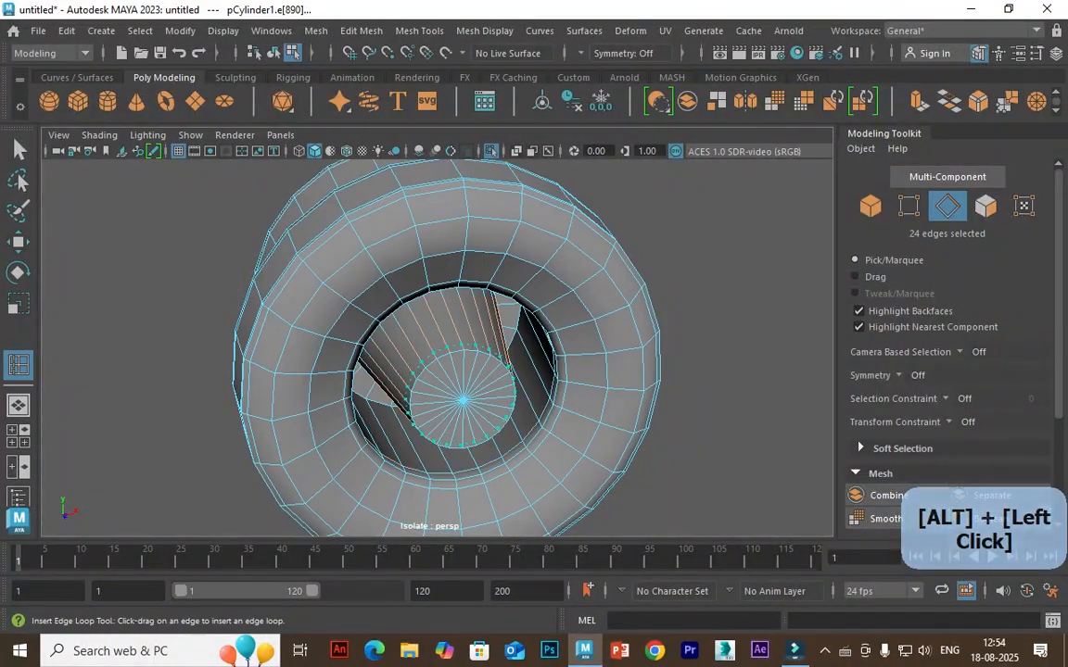
alt+drag(501, 398, 445, 343)
click(541, 356)
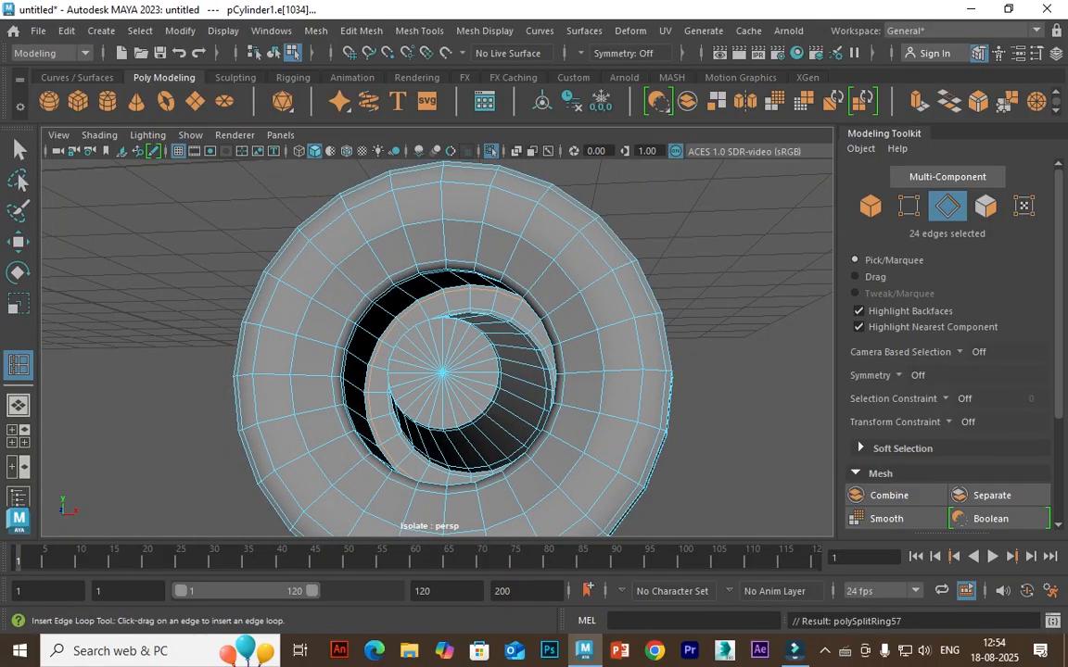
Inspect the smoothed wheel from the front, the side and the back
key(w)
scroll(445, 324, down, 4)
alt+drag(408, 278, 491, 320)
click(534, 279)
scroll(401, 314, up, 2)
alt+drag(400, 313, 497, 248)
scroll(434, 291, up, 2)
alt+drag(434, 292, 719, 289)
alt+middle_drag(398, 366, 509, 346)
alt+drag(509, 345, 441, 358)
alt+middle_drag(441, 359, 489, 354)
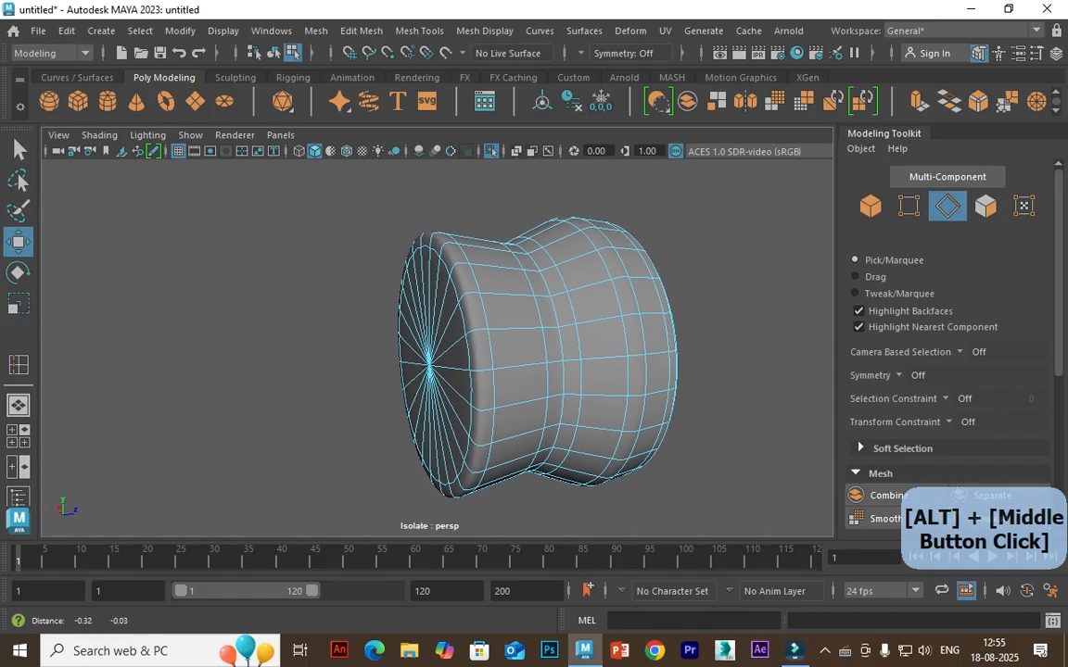
key(1)
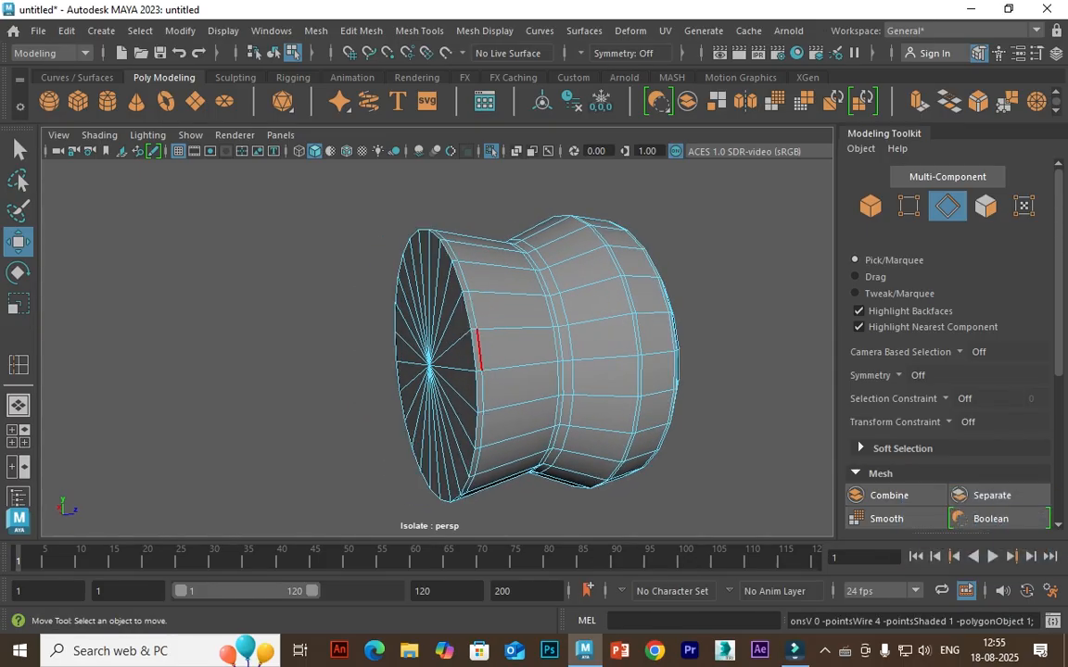
Select all faces of the wheel's back cap and extrude them with an offset to inset a small central disc
click(986, 206)
alt+drag(572, 243, 686, 268)
key(Tab)
drag(506, 282, 527, 300)
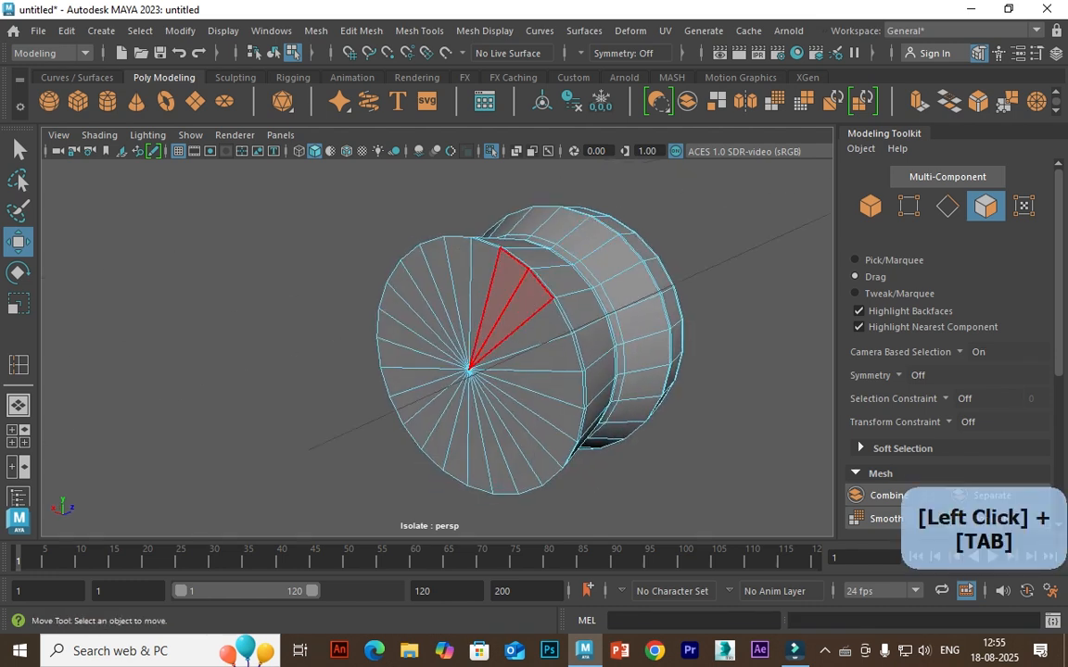
drag(413, 394, 476, 266)
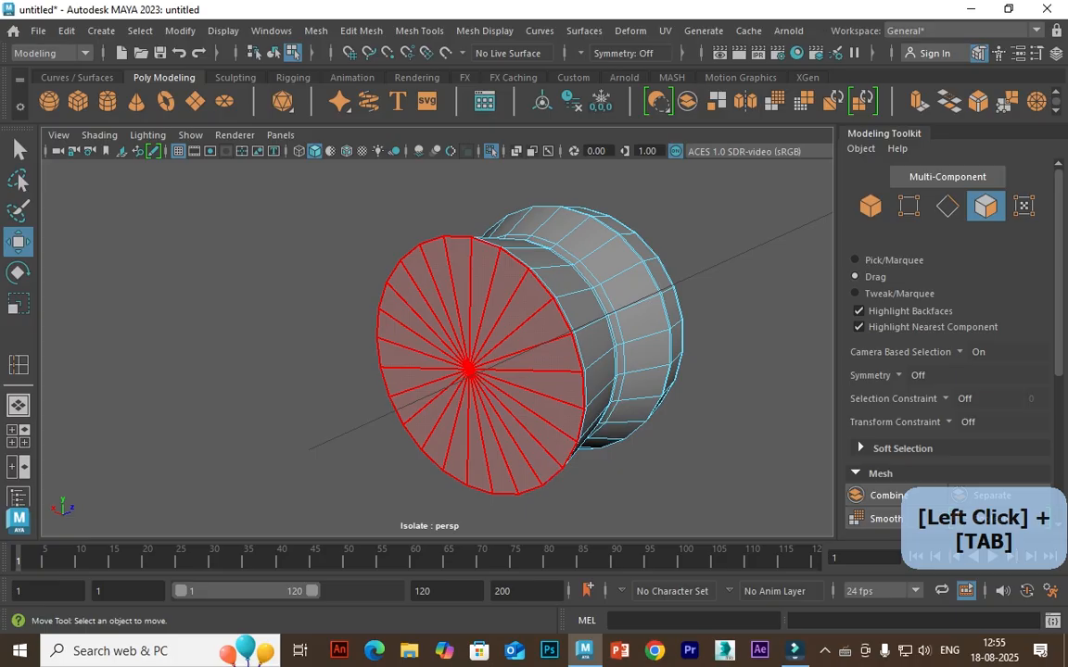
key(ctrl+e)
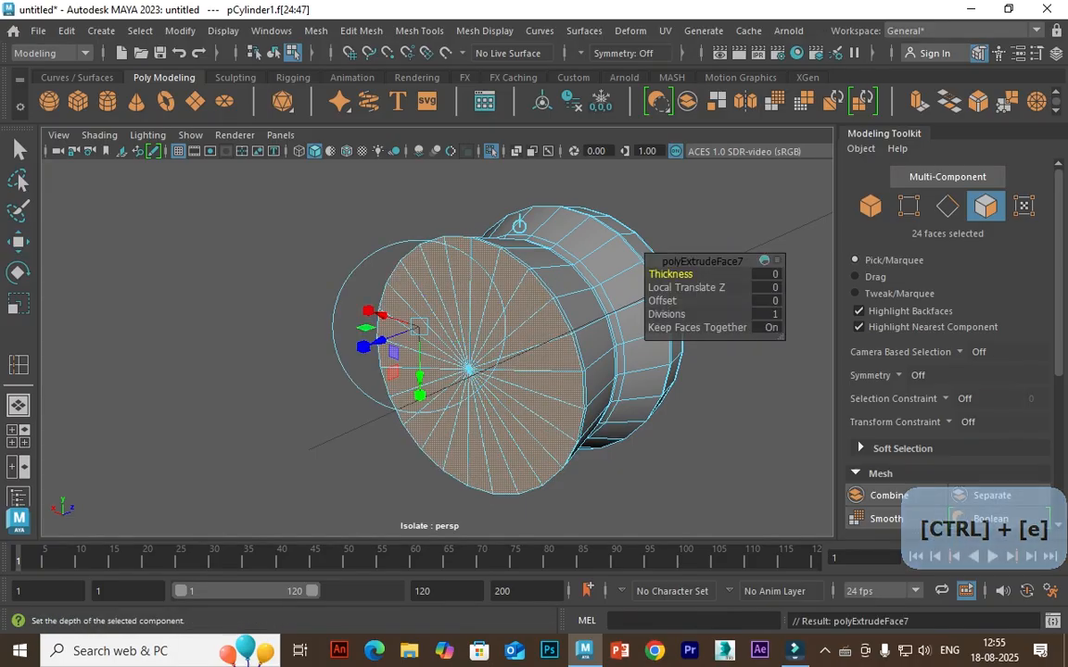
key(ctrl+z)
ctrl+drag(662, 301, 761, 300)
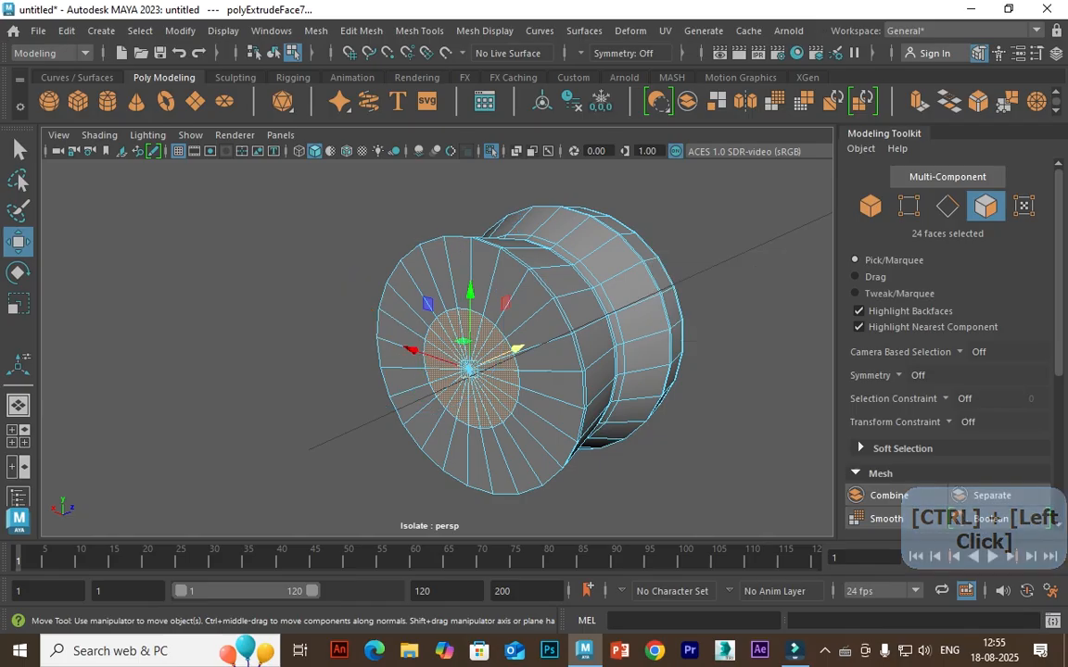
Extrude the small central disc on the wheel's back outward by a large thickness to form a long axle
key(ctrl+e)
ctrl+drag(670, 275, 778, 275)
scroll(436, 348, down, 2)
scroll(543, 246, down, 3)
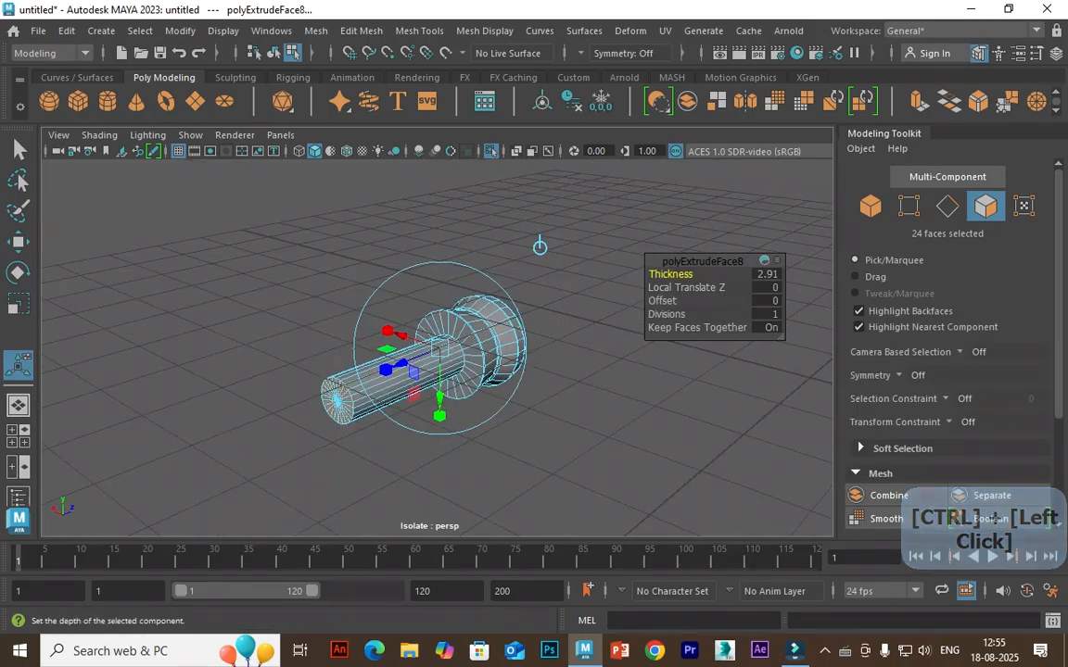
key(w)
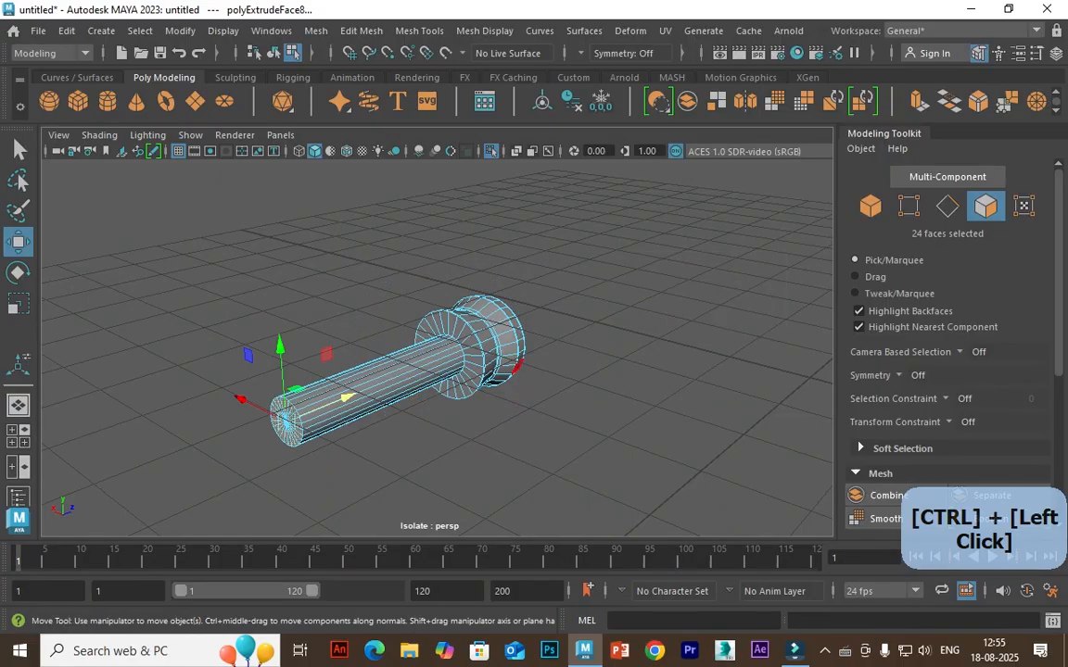
Shift the vertices of the wheel's back half toward its front in the side view to narrow the wheel
click(557, 370)
alt+drag(556, 371, 408, 338)
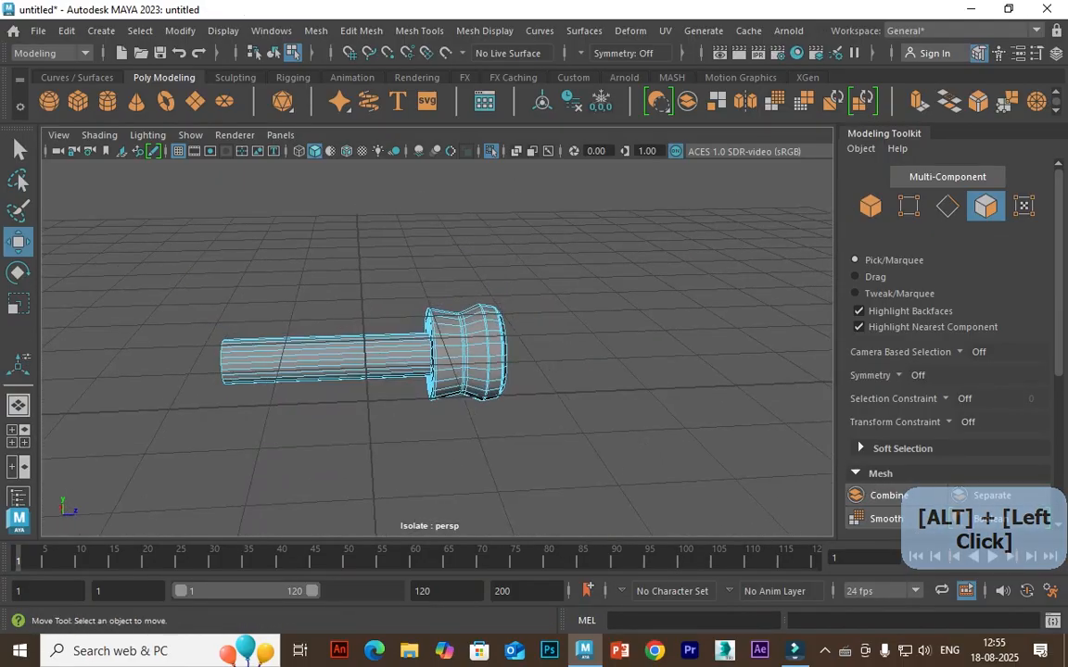
alt+drag(491, 408, 286, 382)
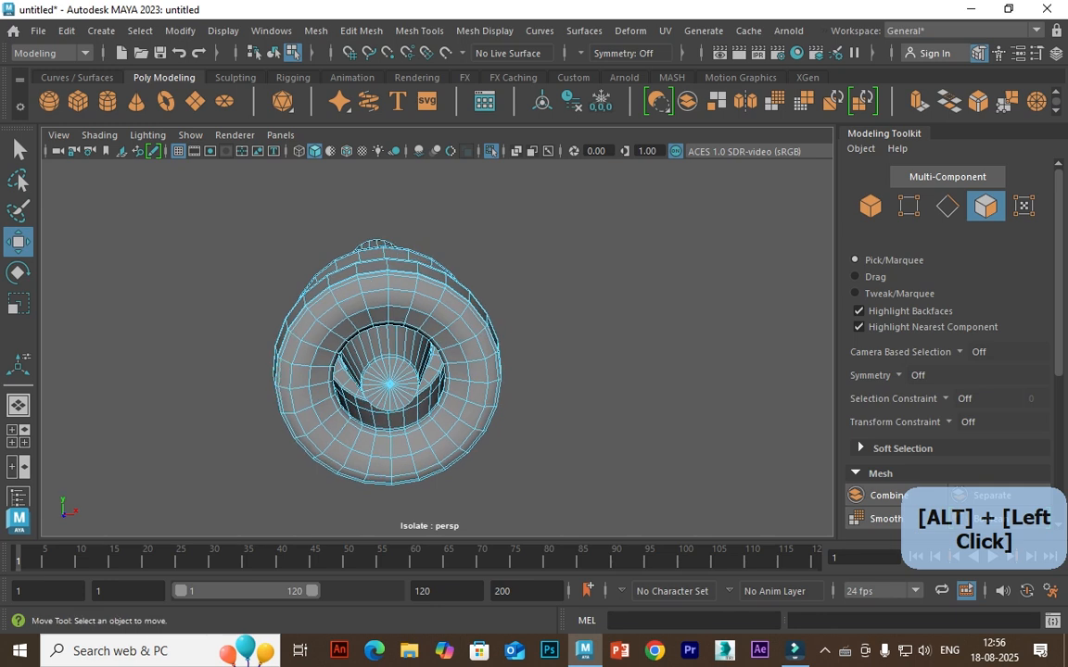
alt+drag(346, 330, 407, 417)
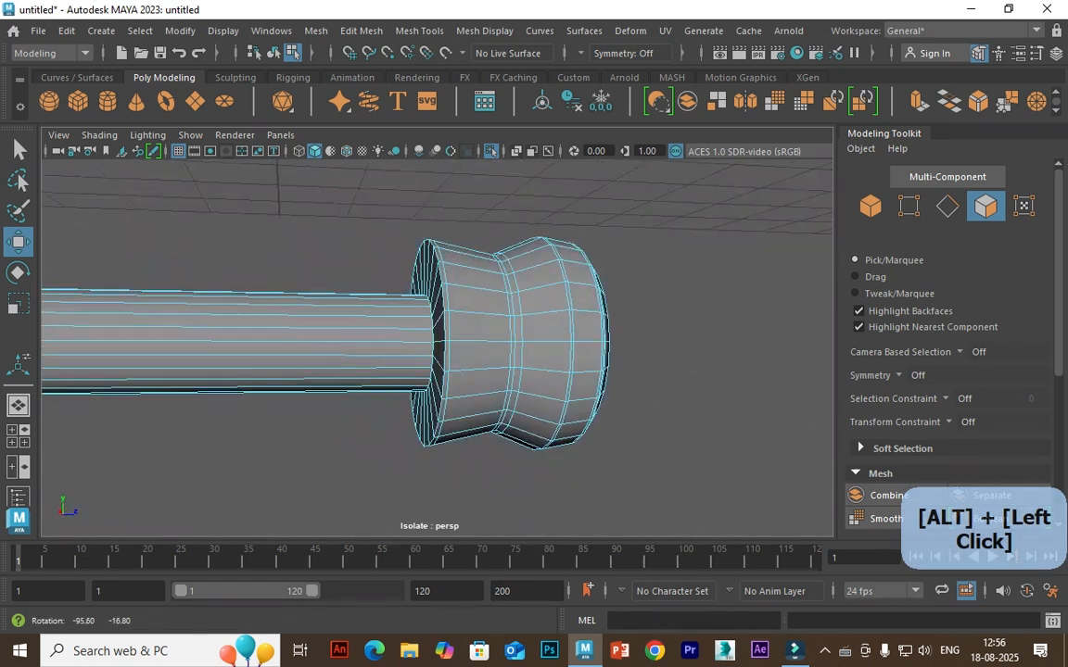
key(space)
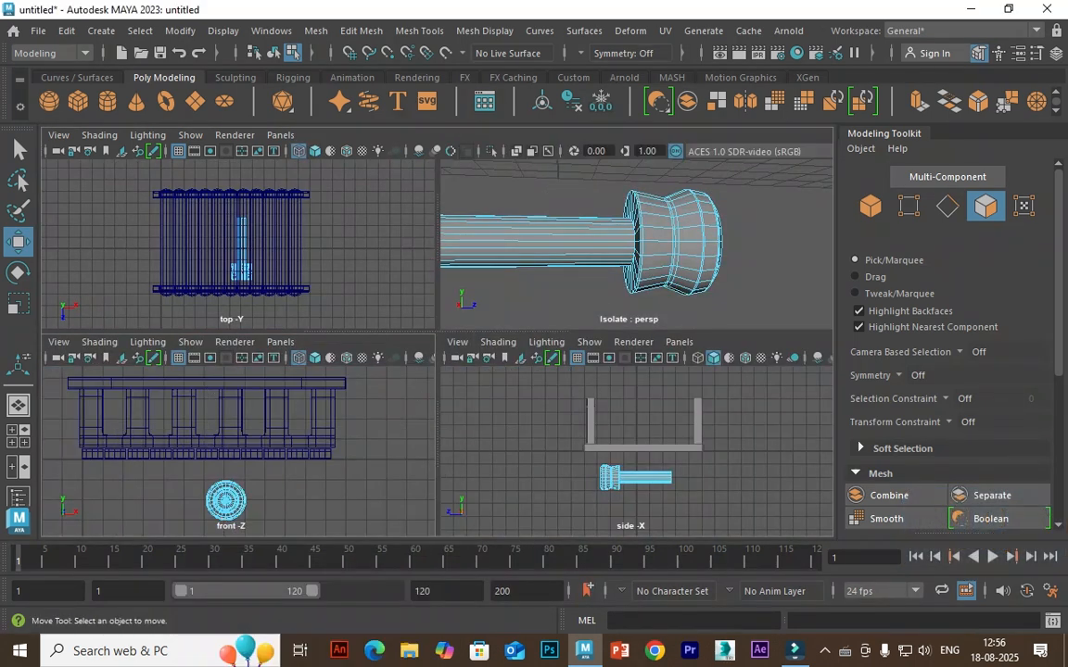
key(space)
scroll(374, 452, up, 7)
alt+middle_drag(375, 452, 459, 332)
key(4)
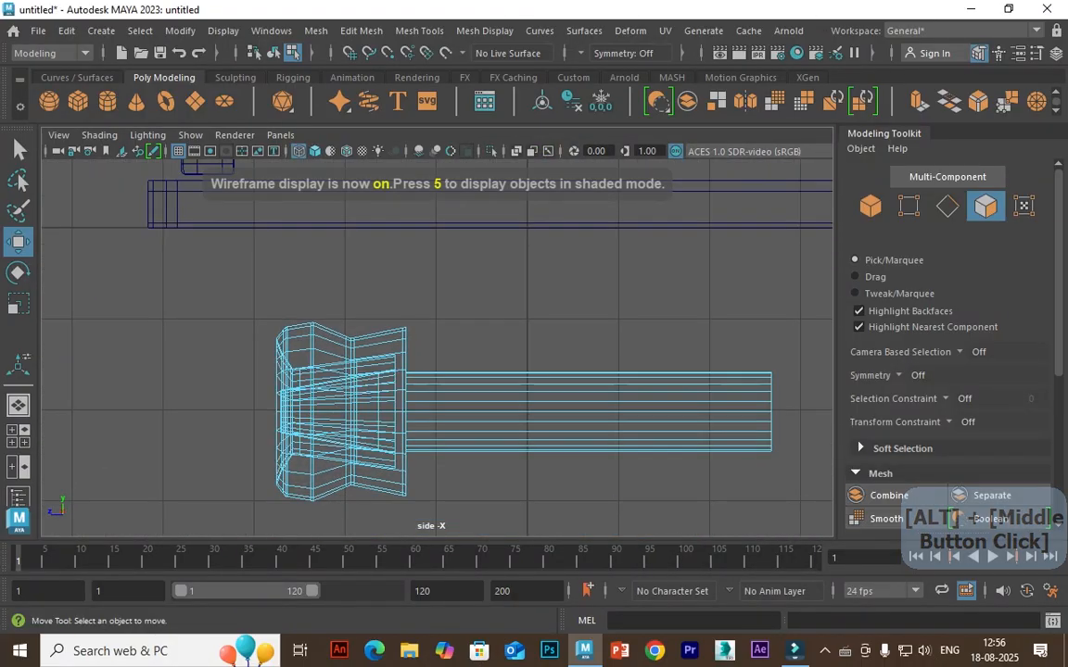
key(F9)
drag(378, 506, 371, 513)
scroll(436, 347, up, 1)
drag(304, 421, 290, 421)
drag(503, 270, 319, 535)
drag(283, 421, 266, 421)
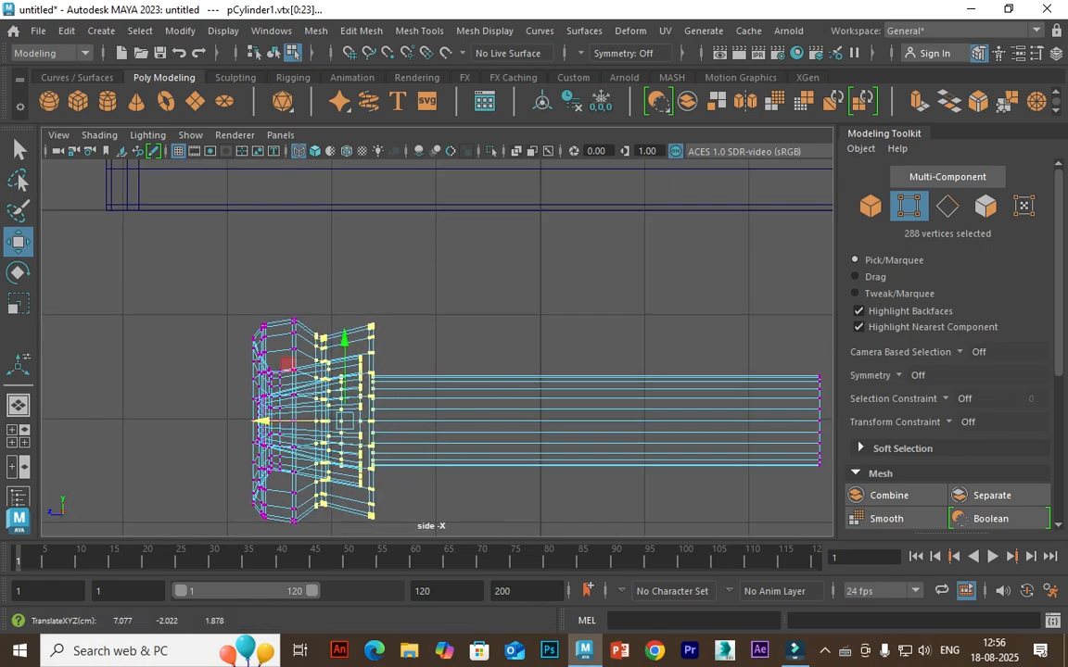
Inspect the narrowed wheel and axle in perspective with smooth preview, and return to unsmoothed object selection
key(space)
key(space)
alt+drag(464, 324, 519, 307)
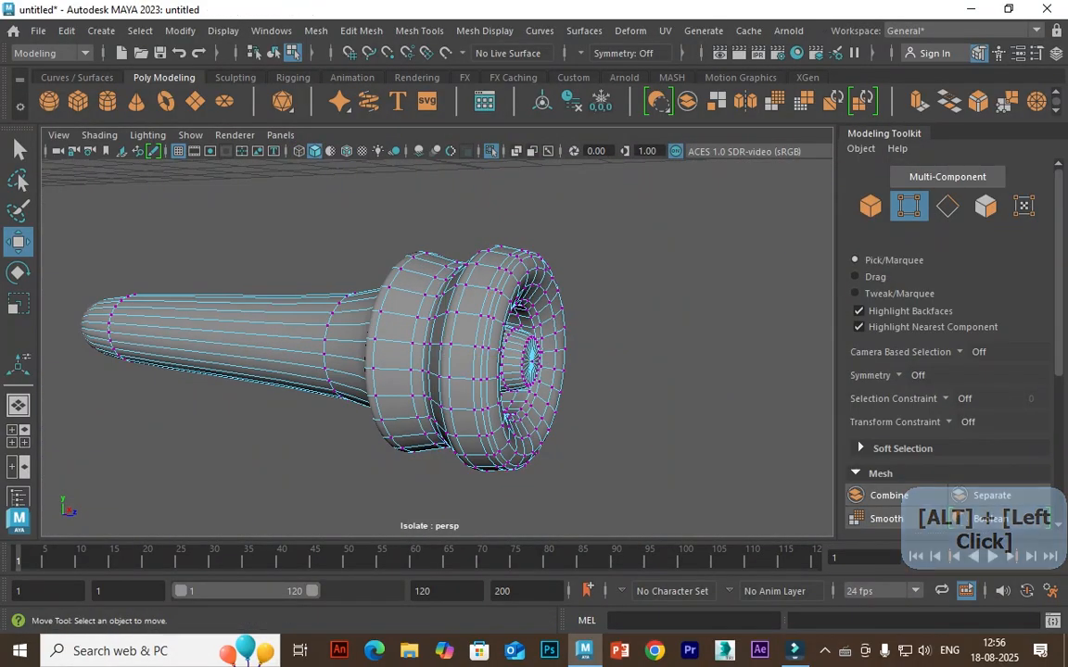
scroll(437, 347, down, 3)
click(908, 206)
click(649, 278)
click(463, 348)
alt+drag(520, 371, 566, 389)
click(631, 296)
scroll(436, 348, up, 2)
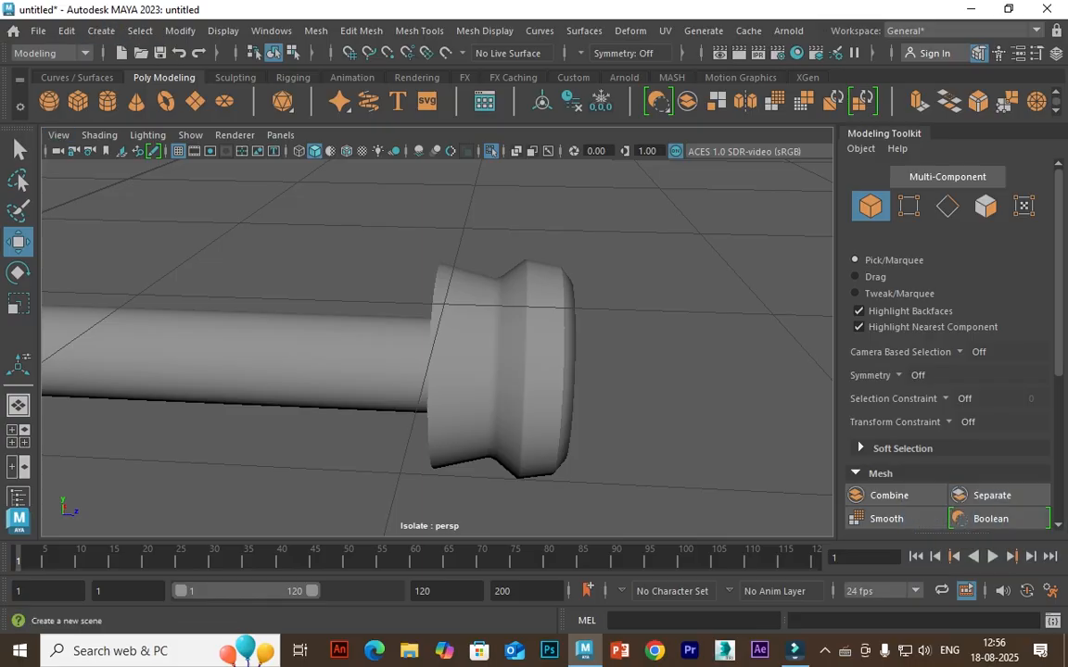
Create a polygon pipe with radius about 0.985 and height about 1.987, centred on the wheel in the front view
click(101, 31)
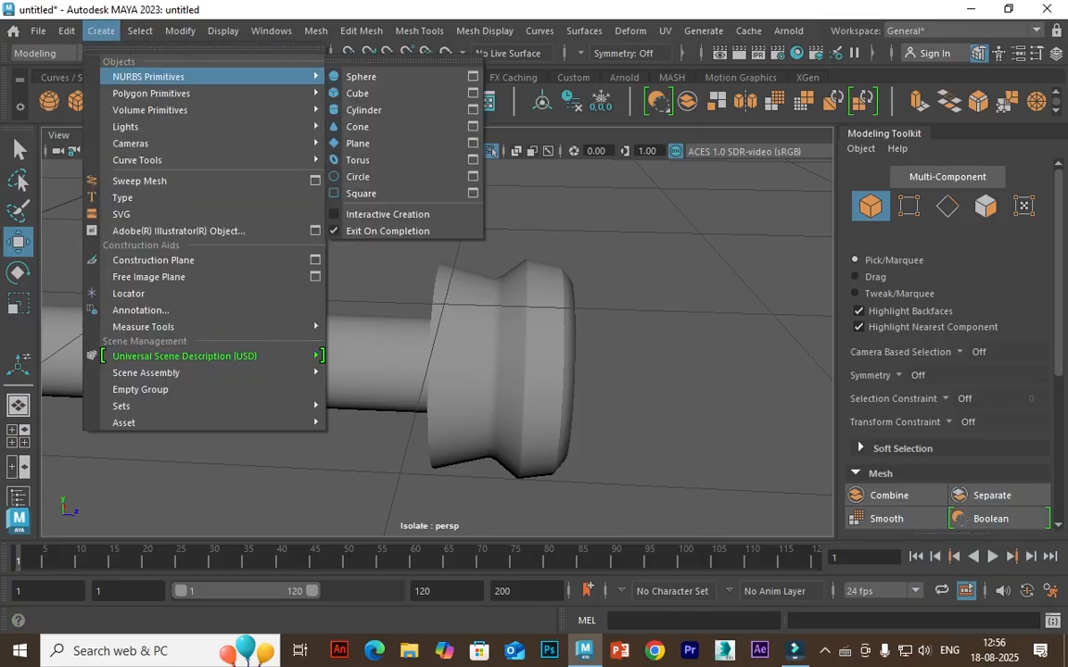
mouse_move(151, 93)
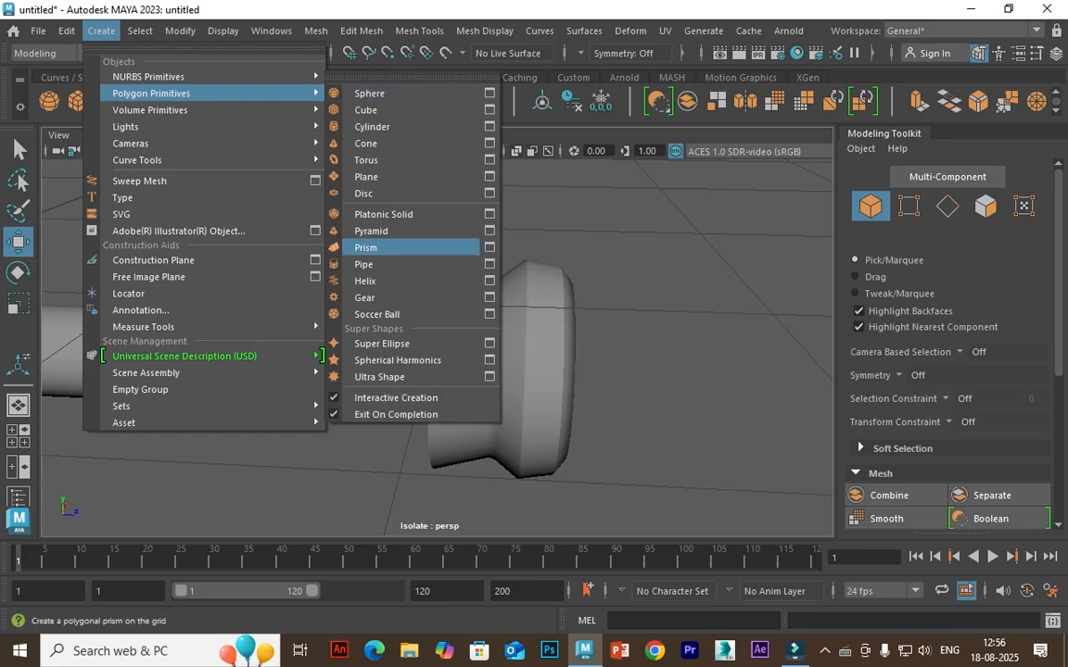
click(363, 264)
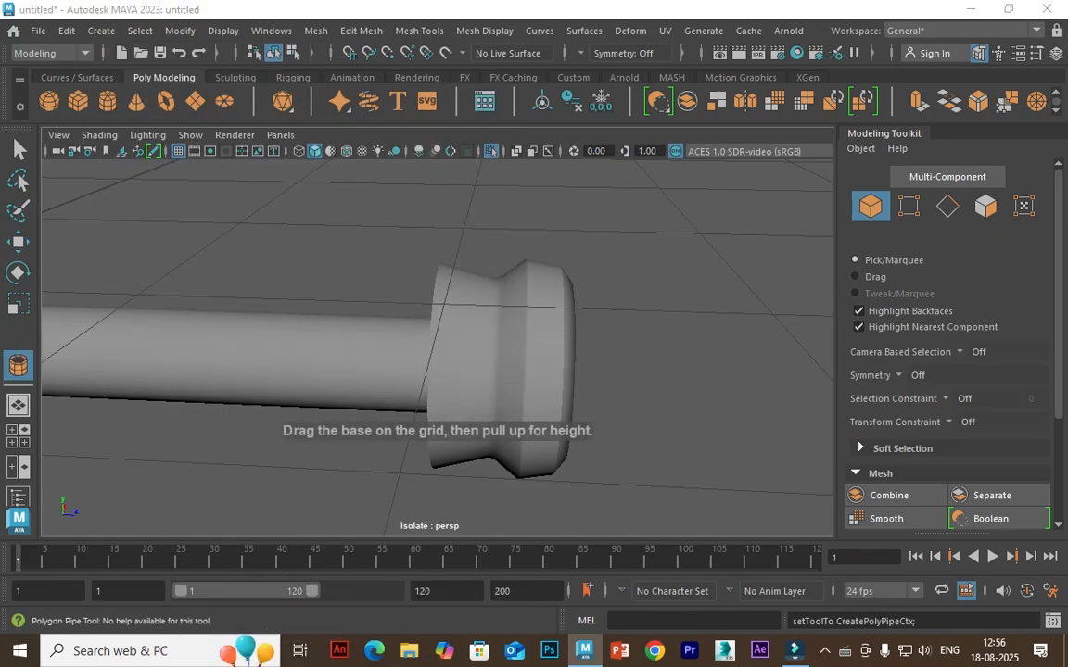
key(space)
key(space)
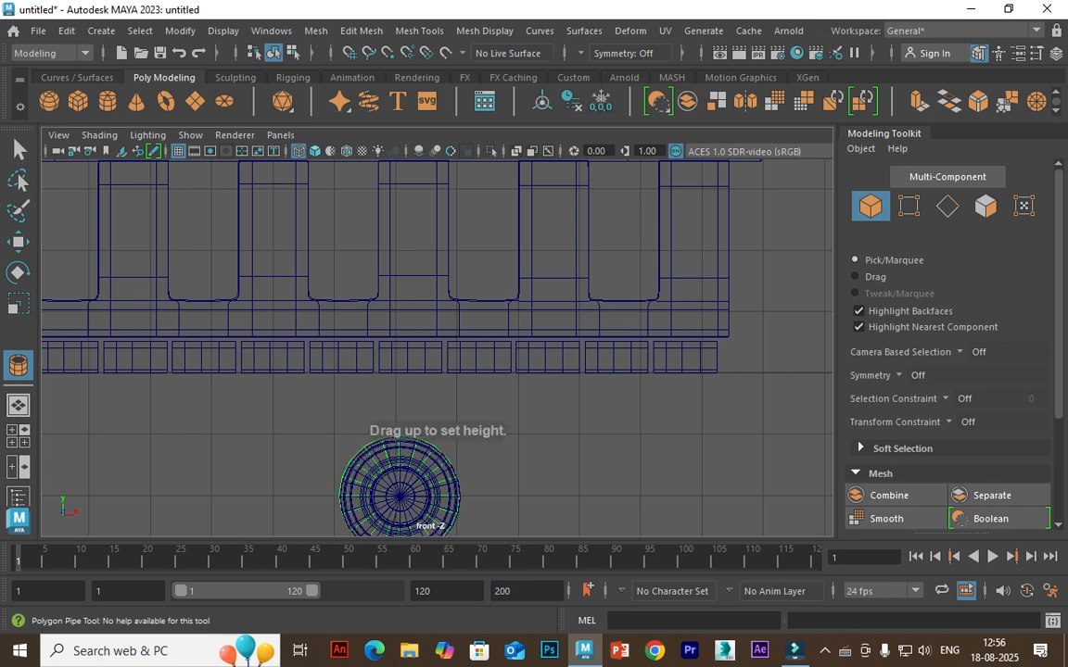
key(w)
Show the whole scene and slide the pipe along the axle against the wheel's back, at Translate Z 1.034
key(space)
key(space)
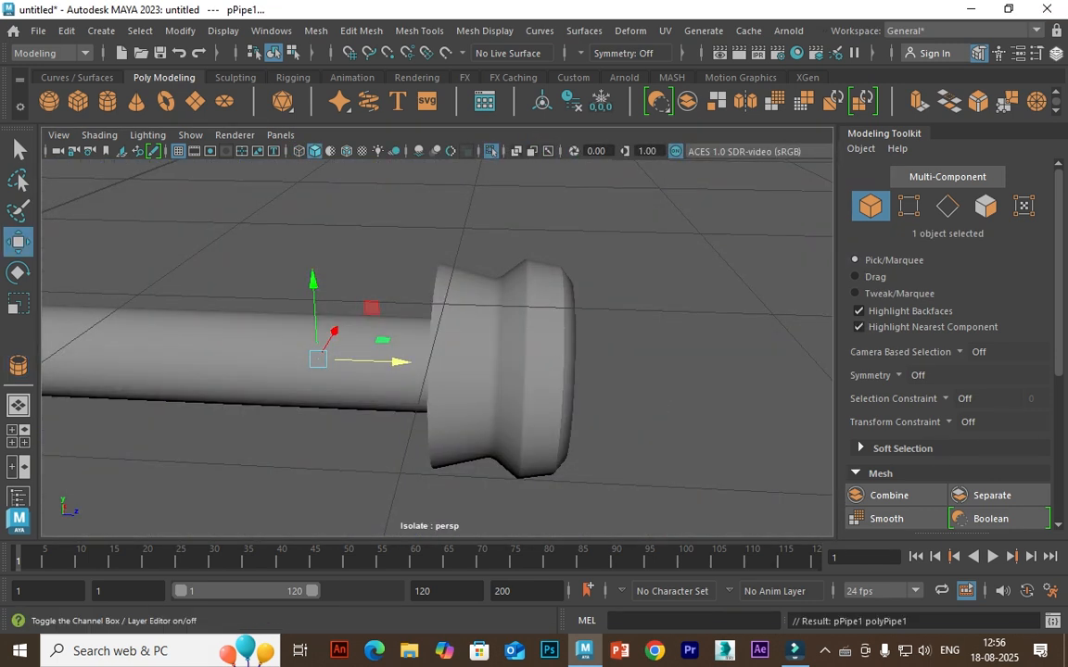
click(1057, 53)
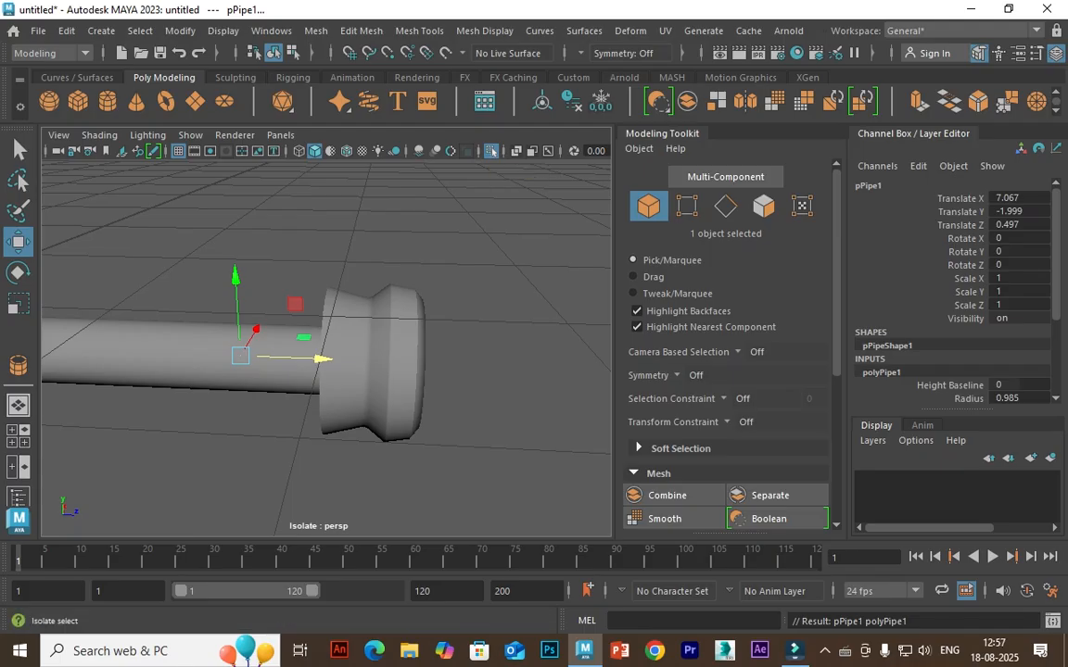
click(491, 151)
key(f)
alt+drag(389, 380, 273, 306)
drag(362, 352, 463, 345)
key(ctrl+z)
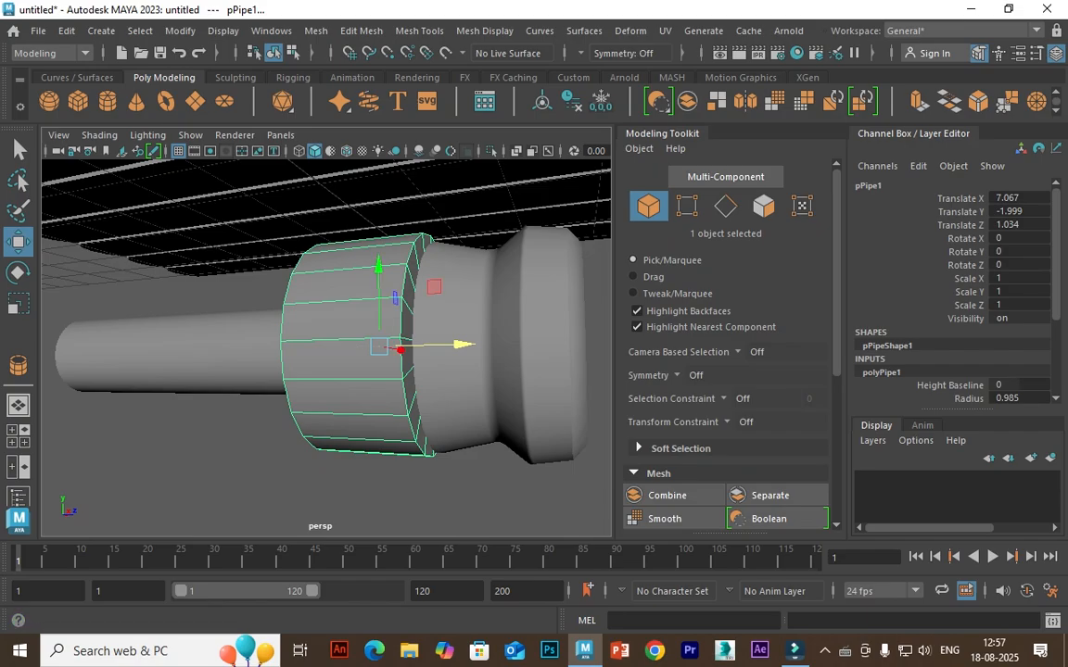
Set the pipe's radius to 0.905
scroll(955, 278, down, 3)
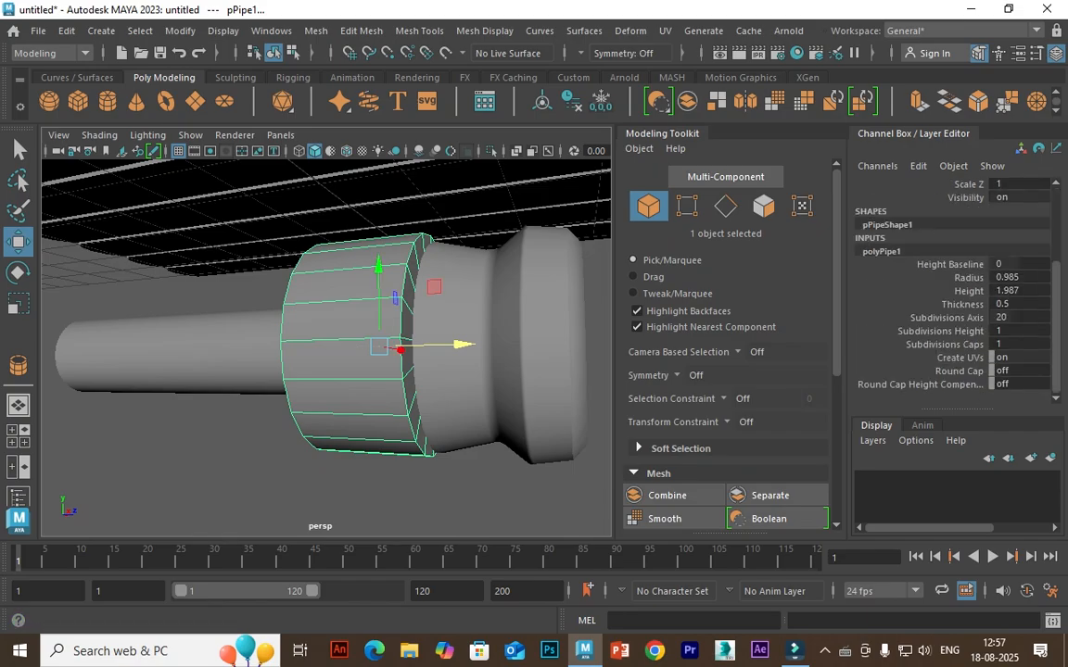
click(968, 278)
ctrl+middle_drag(371, 340, 338, 340)
Isolate the pipe together with the wheel and frame them in the perspective view
alt+drag(482, 353, 102, 295)
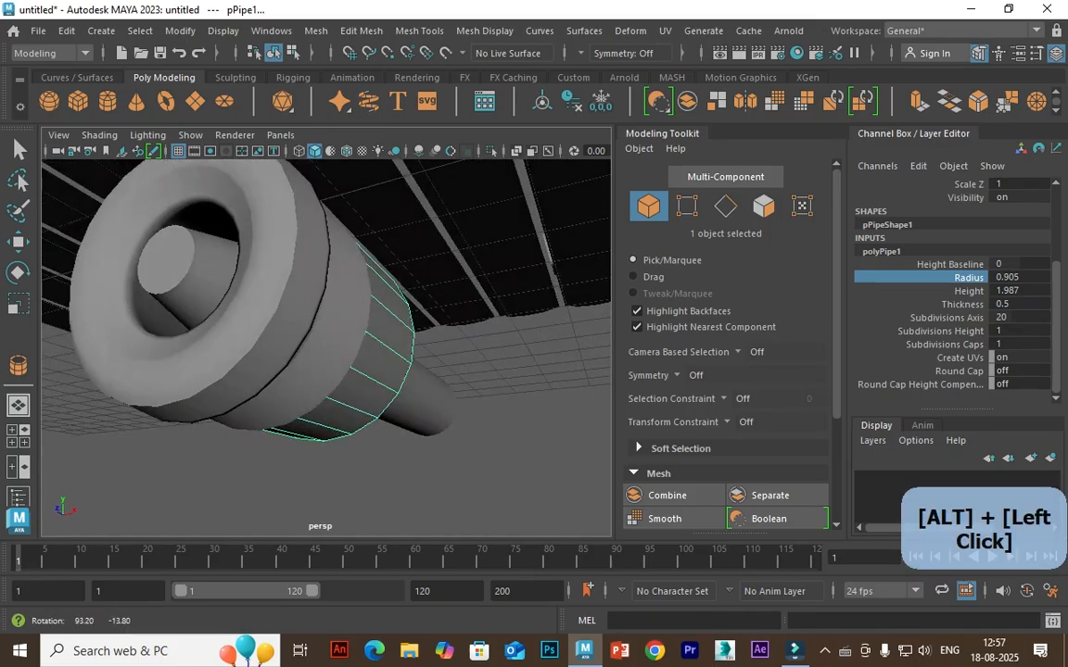
shift+click(278, 306)
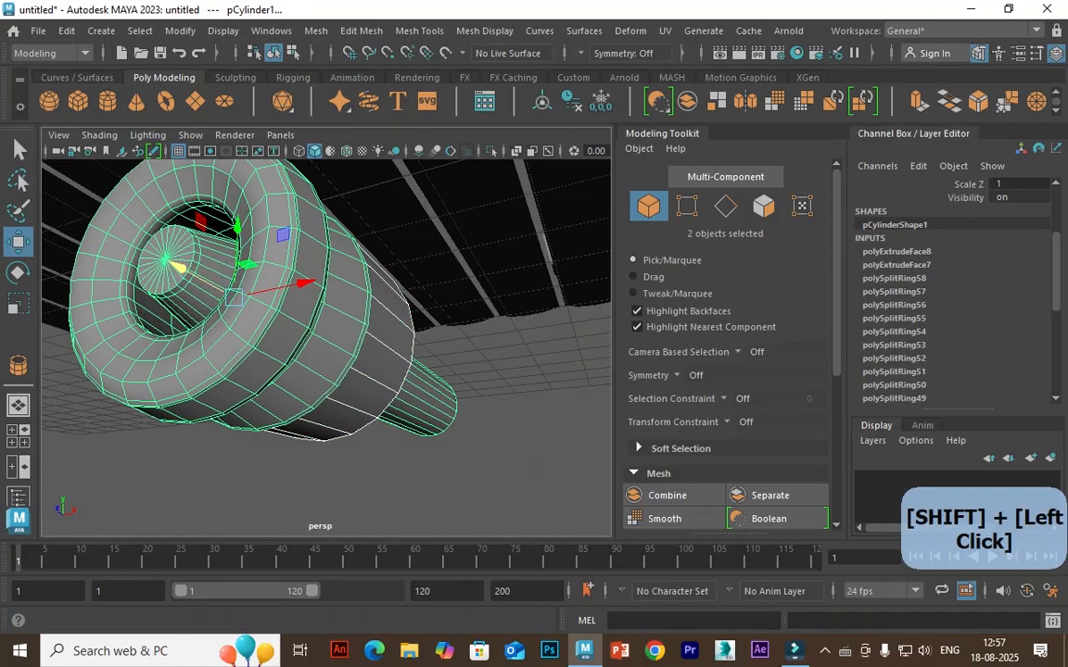
key(ctrl+1)
key(f)
Nudge the pipe into line with the axle and the wheel's back, at Translate X 7.073 and Z 1.031
click(463, 279)
alt+drag(464, 278, 408, 408)
click(316, 389)
drag(244, 436, 236, 445)
drag(354, 433, 361, 438)
alt+drag(361, 437, 500, 287)
scroll(389, 347, up, 3)
drag(484, 348, 469, 347)
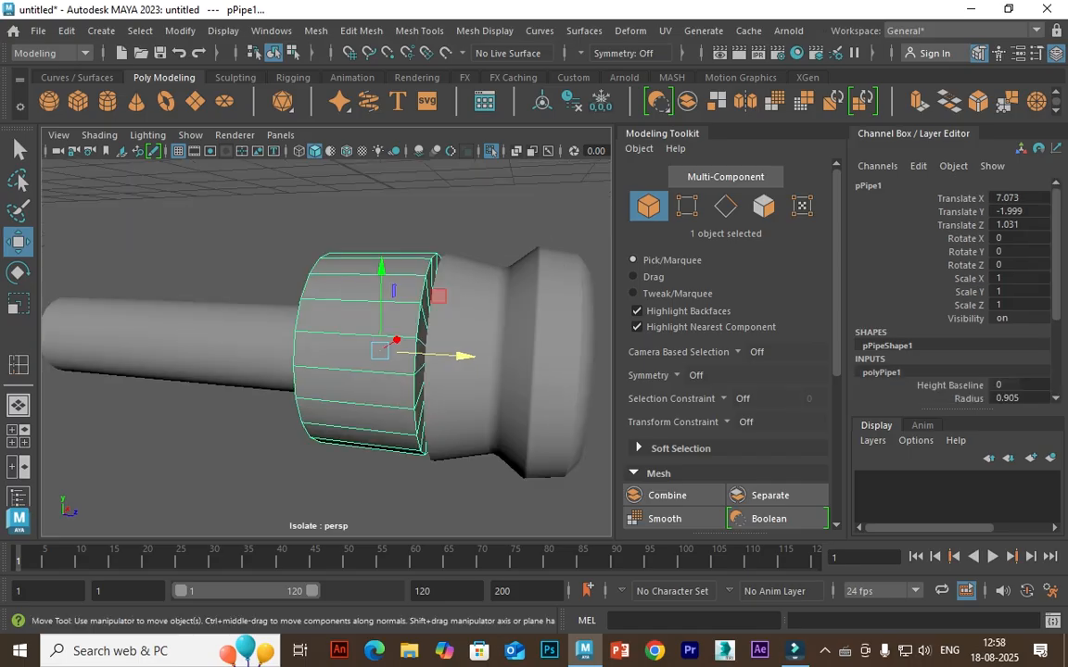
Set the pipe's axis subdivisions to 24
scroll(951, 287, down, 3)
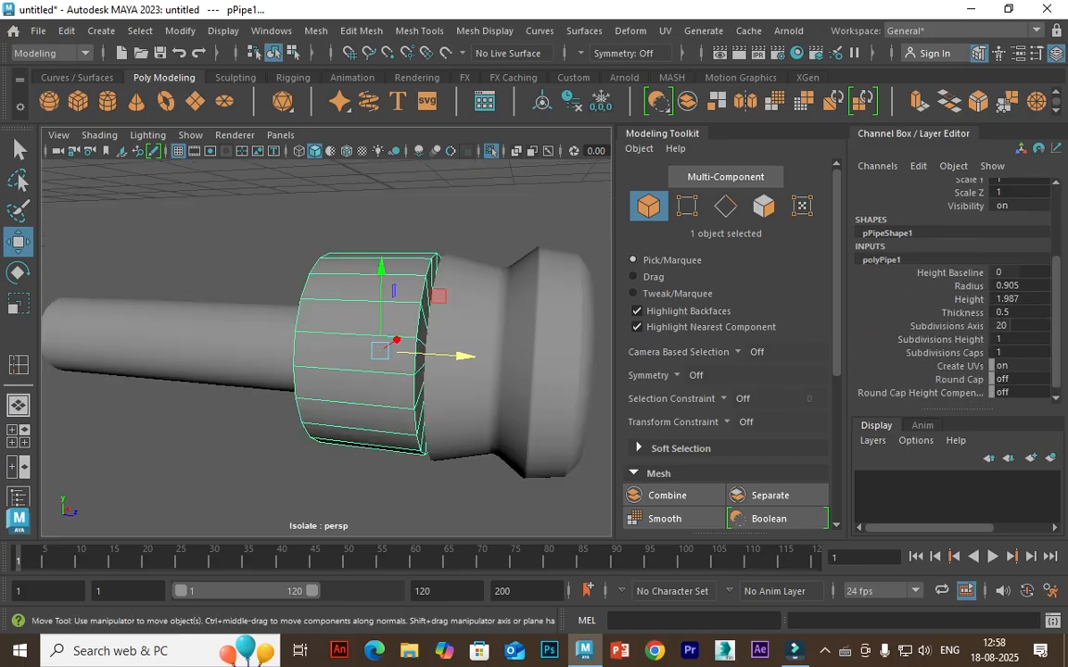
key(Return)
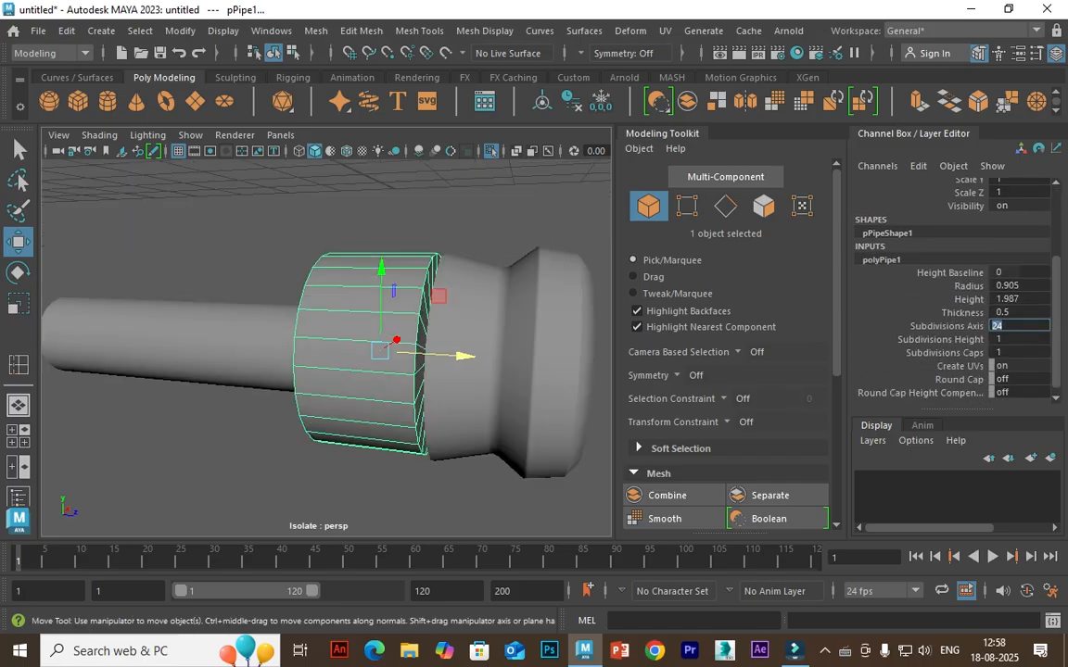
mouse_move(389, 371)
alt+mouse_down()
mouse_move(327, 363)
mouse_move(369, 370)
alt+mouse_up()
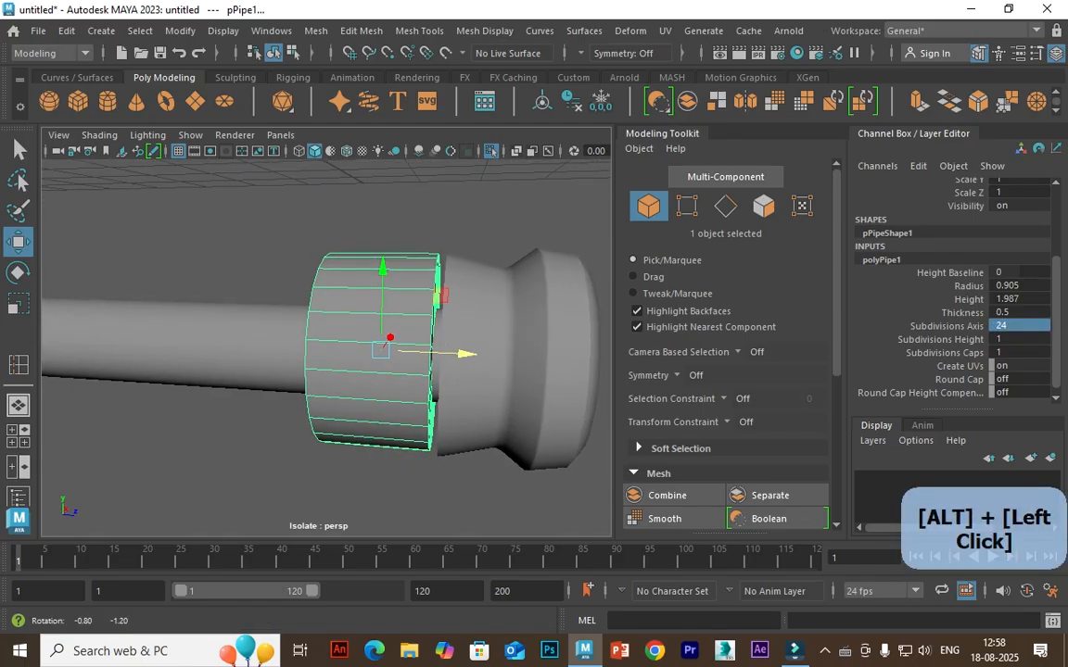
Insert two edge loops around the pipe, one near each end
click(419, 31)
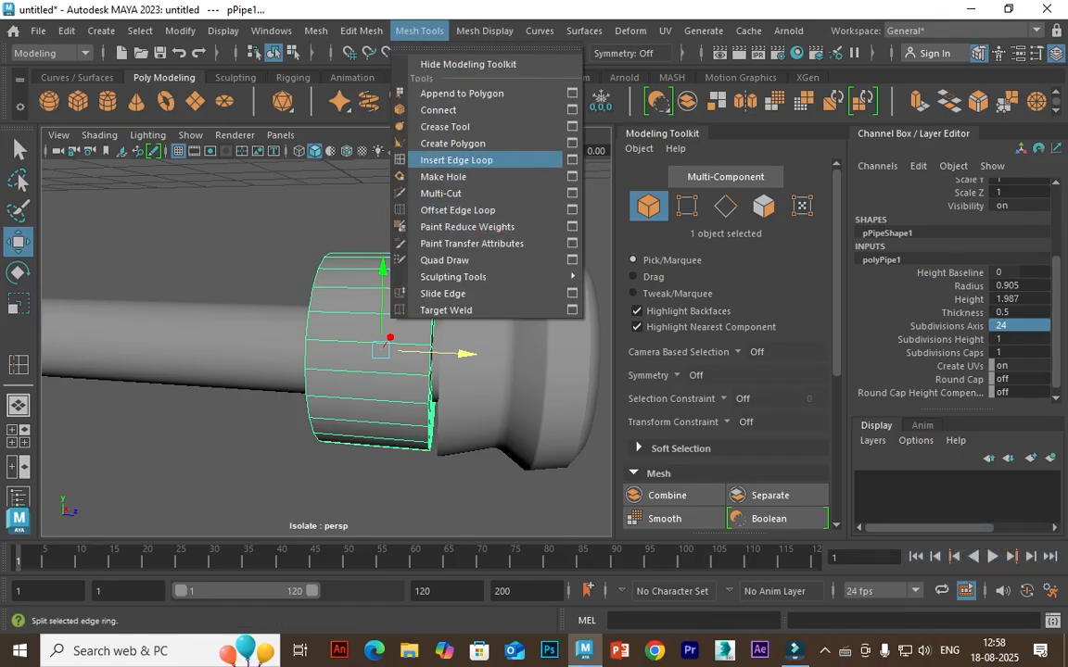
click(456, 160)
click(414, 352)
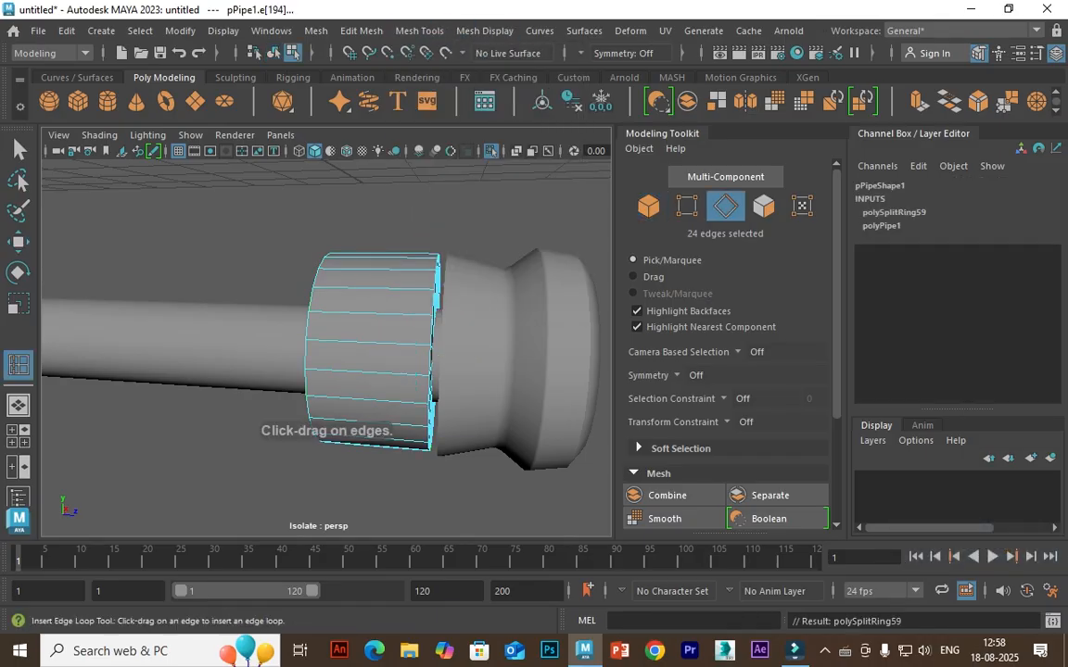
key(ctrl+z)
click(334, 389)
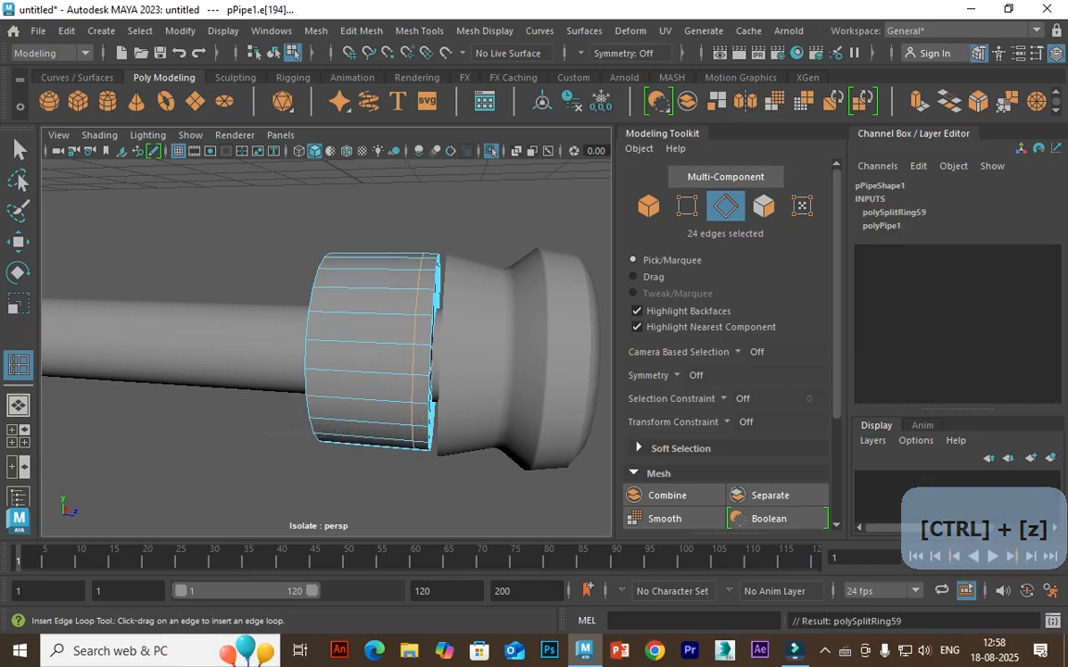
click(335, 398)
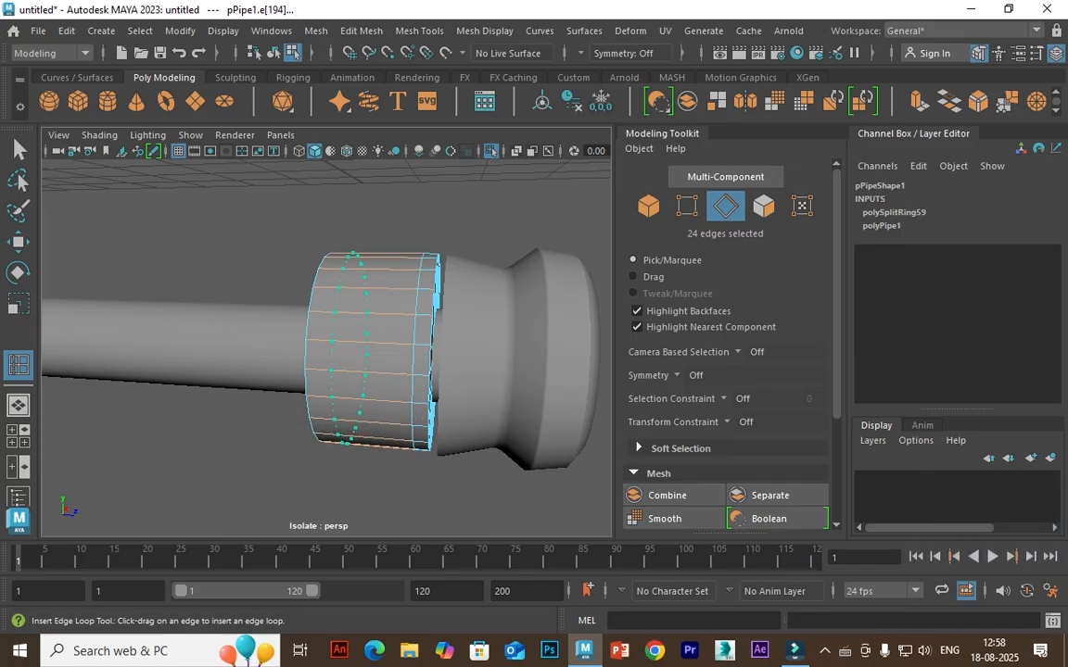
key(w)
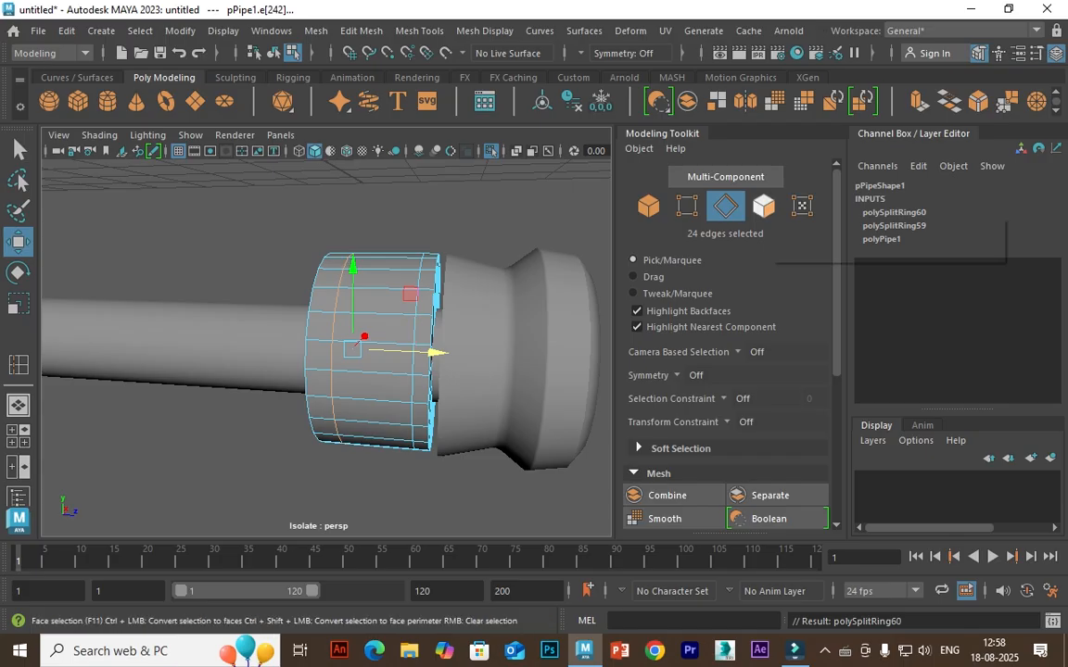
Return the pipe to object selection, isolate it without the wheel, and hide the Channel Box
click(764, 206)
click(385, 295)
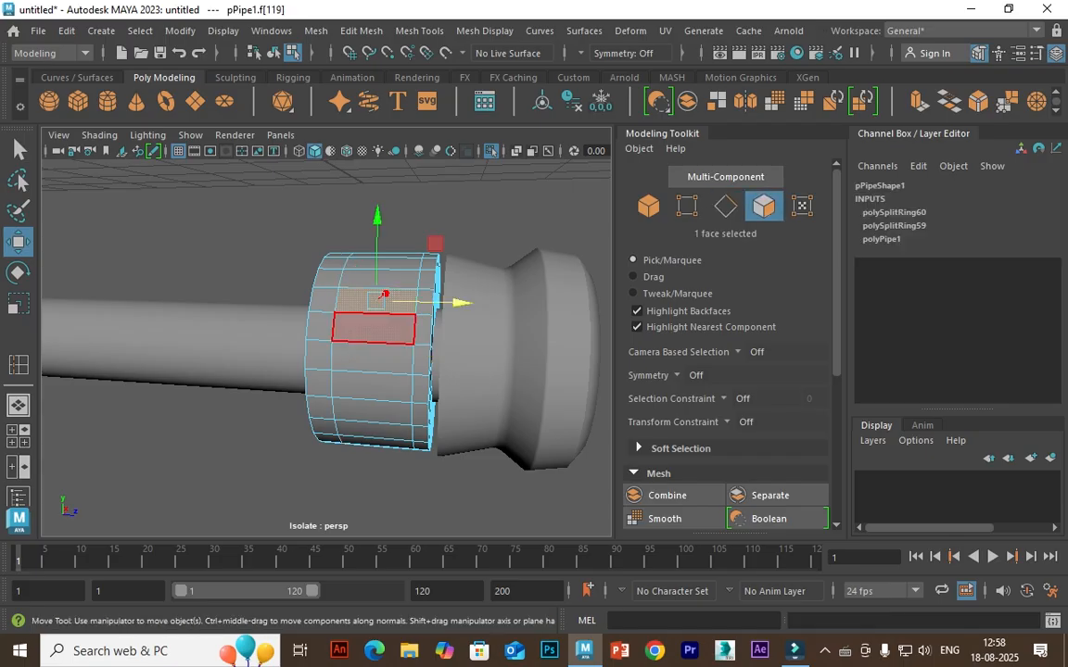
click(764, 206)
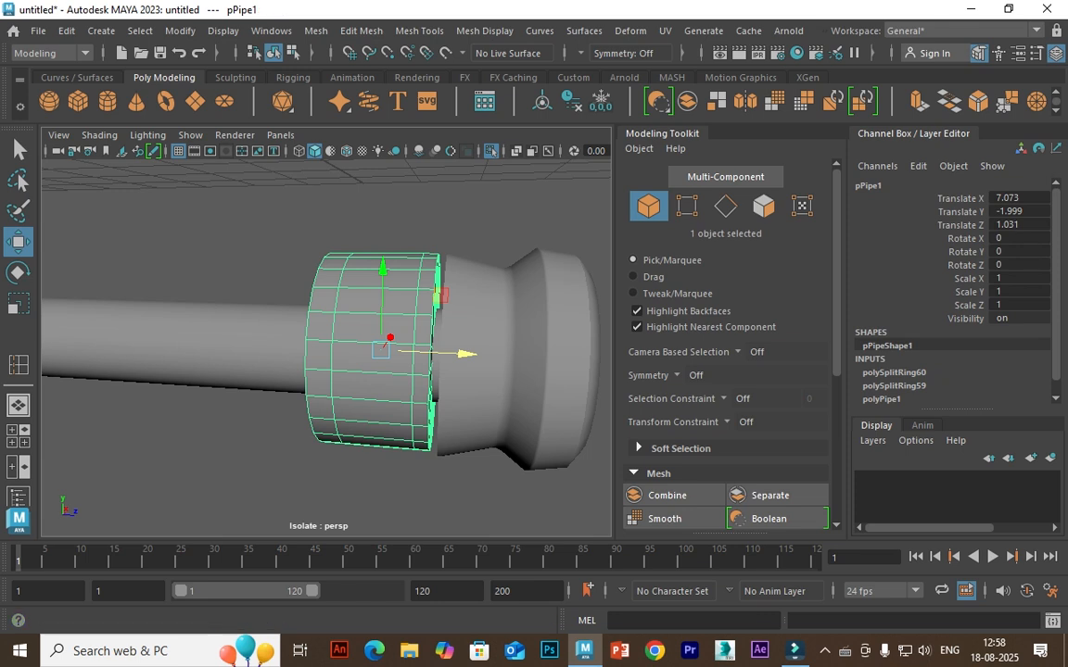
click(491, 150)
click(491, 151)
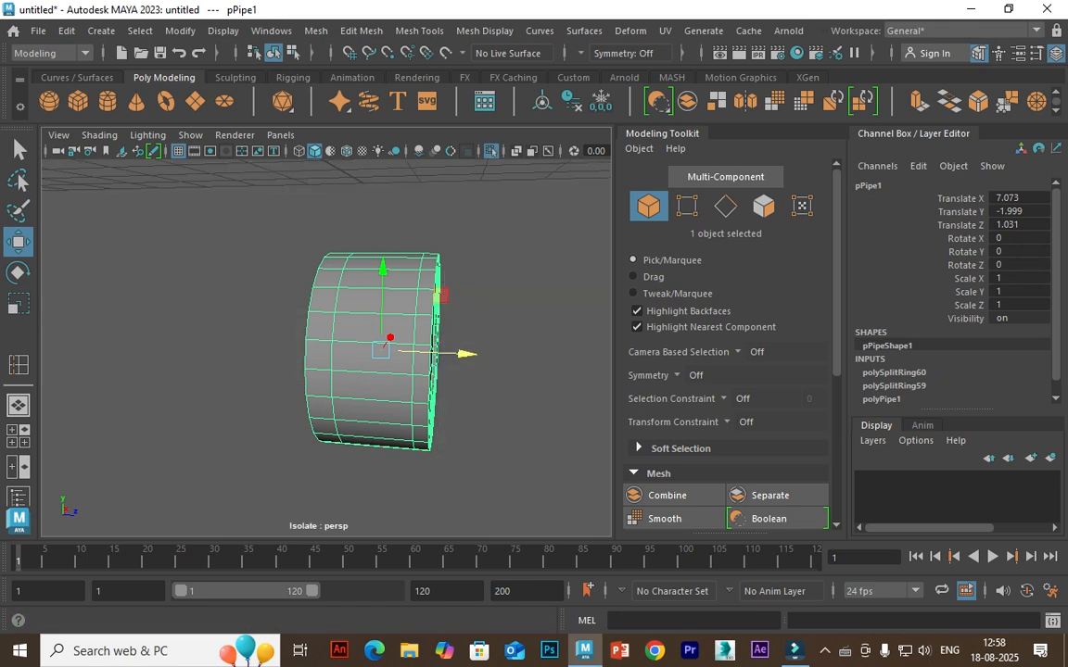
click(1056, 53)
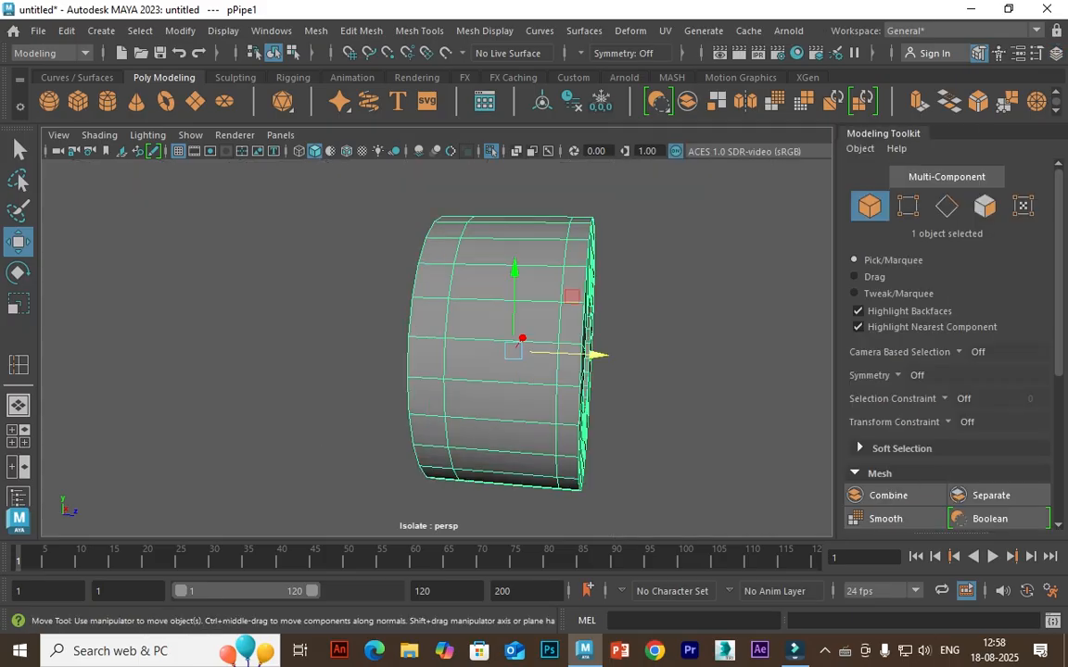
Select eight pairs of adjacent faces around the pipe's middle outer band, leaving one unselected face between pairs
alt+drag(557, 353, 435, 357)
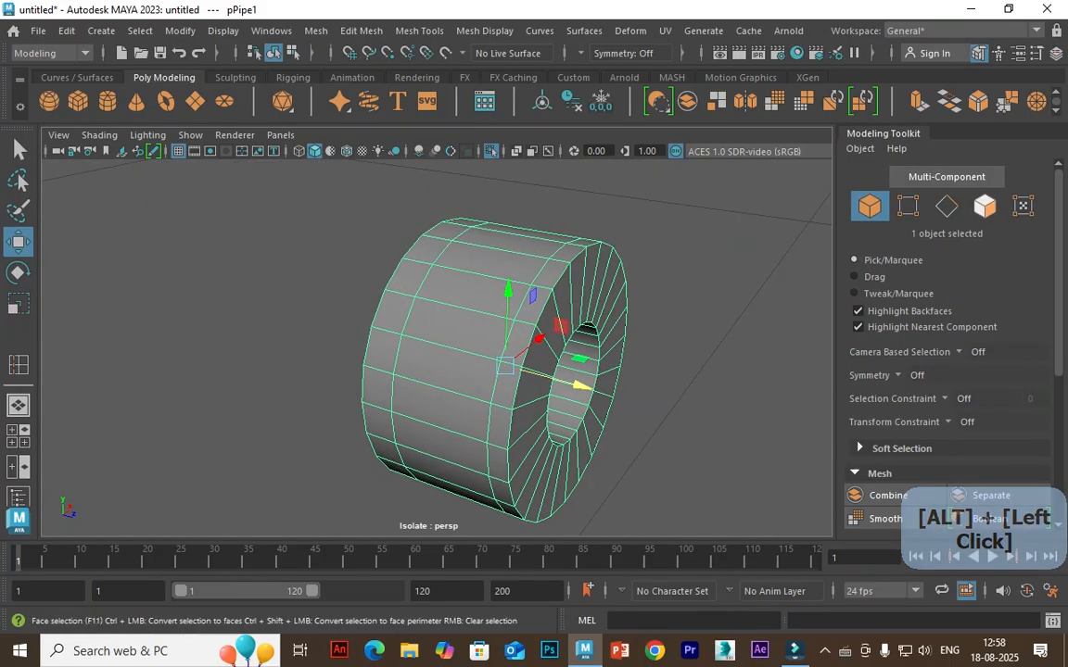
click(984, 205)
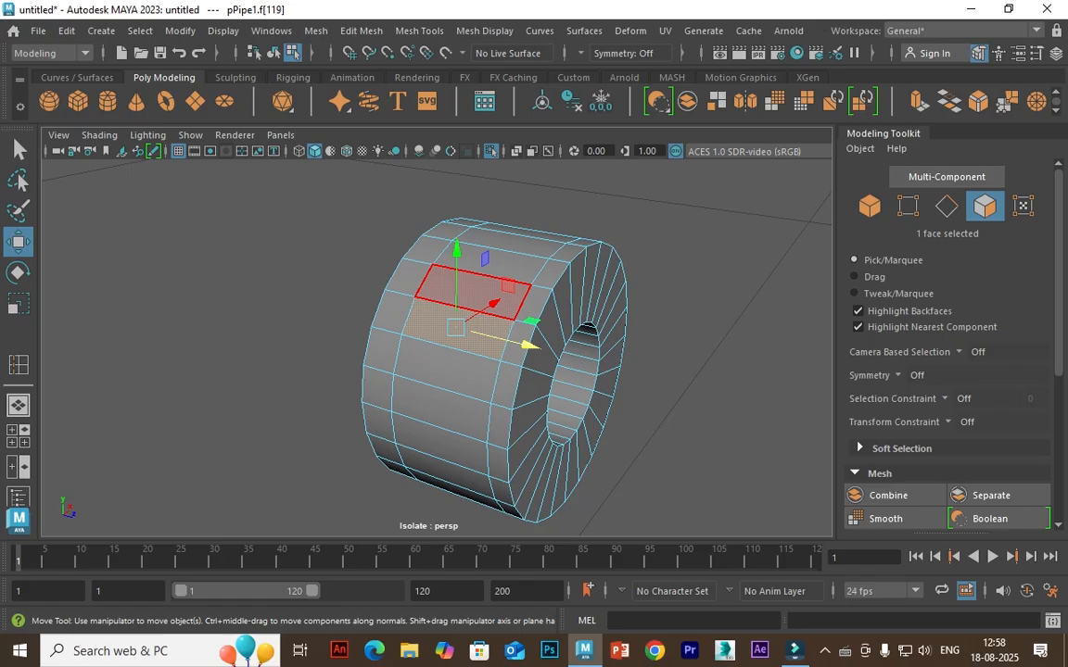
shift+click(475, 290)
alt+drag(552, 324, 403, 366)
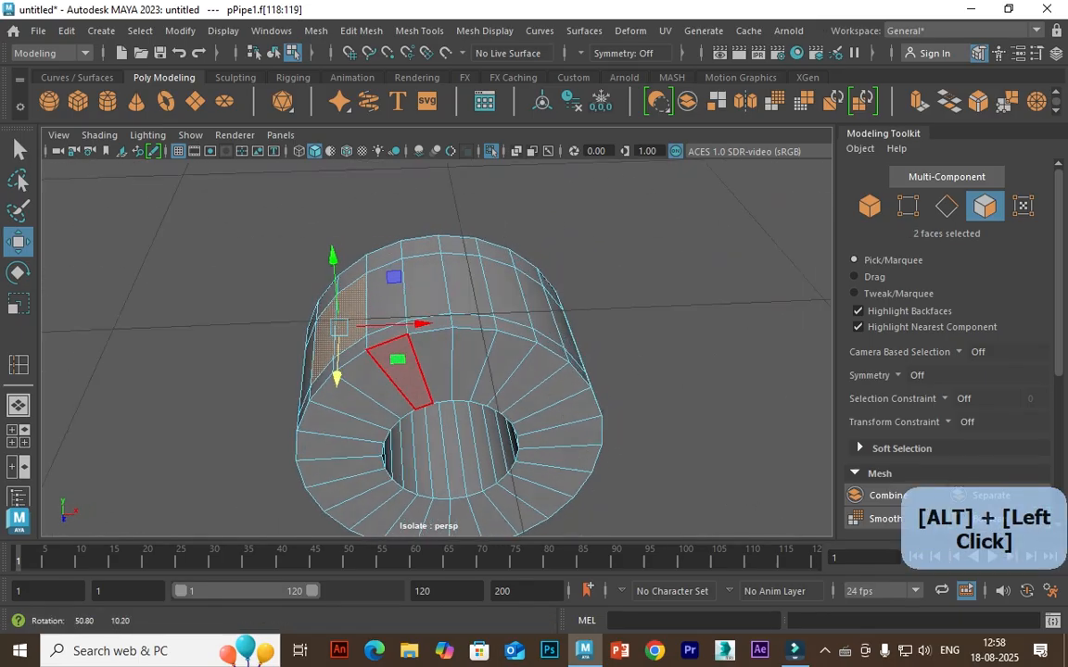
shift+click(426, 285)
shift+click(466, 283)
shift+click(538, 306)
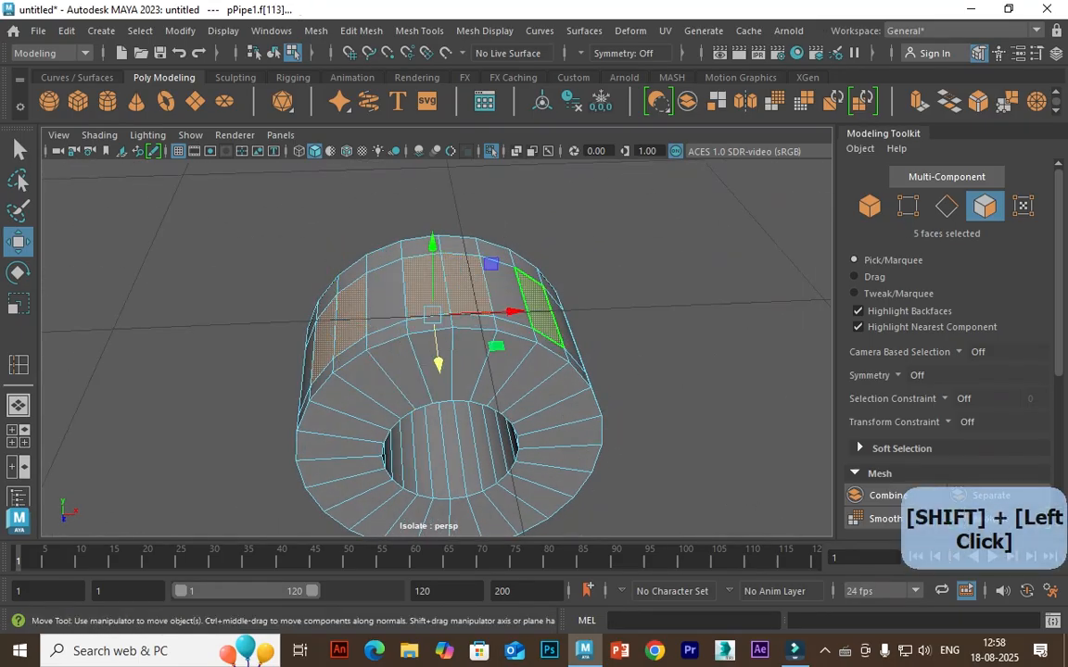
alt+drag(538, 306, 431, 288)
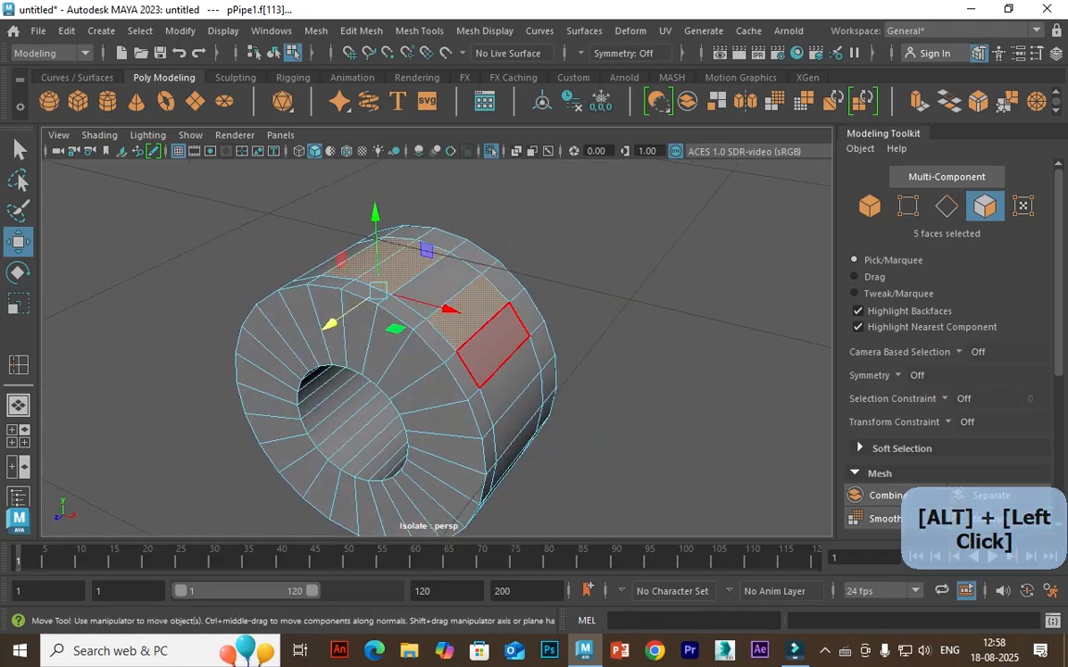
shift+click(493, 345)
alt+drag(493, 344, 501, 374)
shift+click(443, 339)
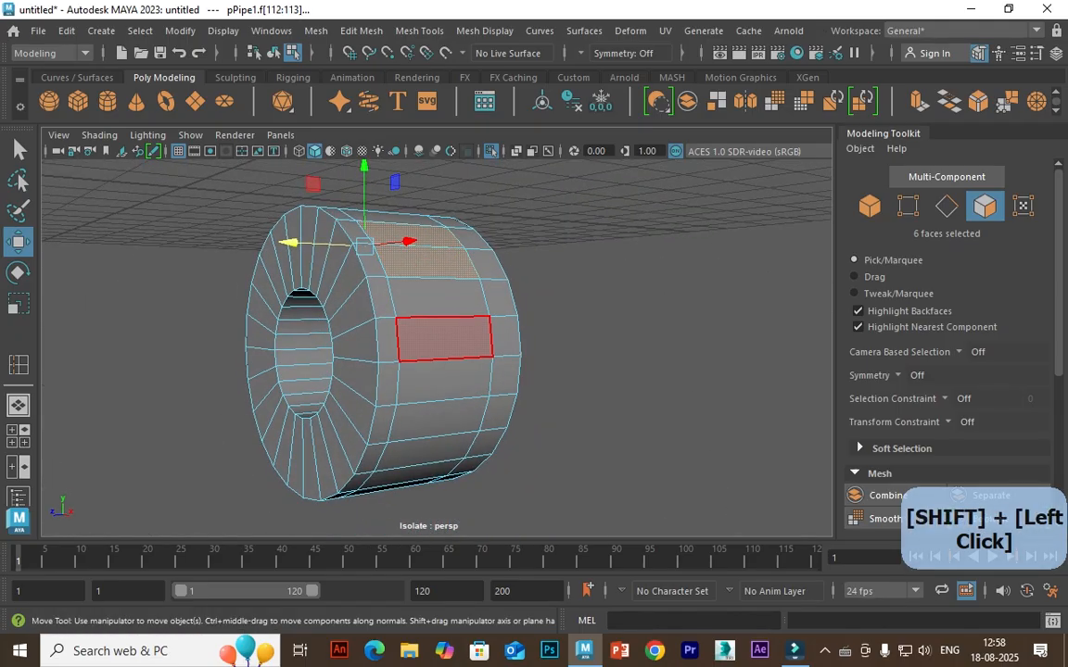
shift+click(443, 380)
alt+drag(443, 408, 452, 339)
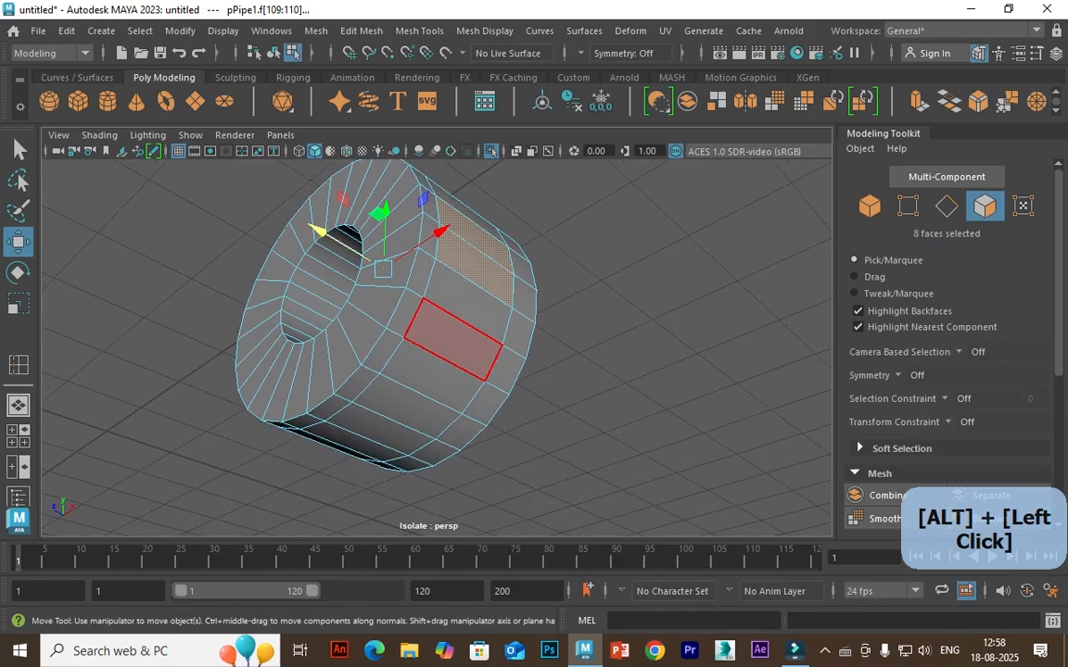
shift+click(432, 377)
shift+click(452, 339)
alt+drag(423, 406, 436, 311)
shift+click(429, 341)
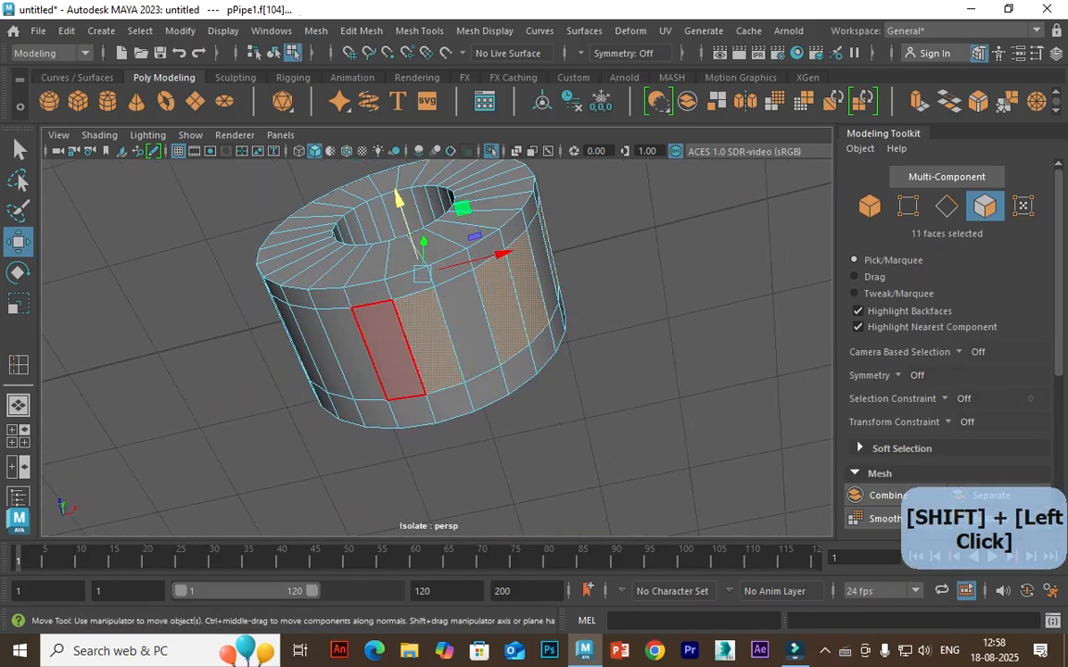
shift+click(388, 351)
alt+drag(387, 351, 448, 329)
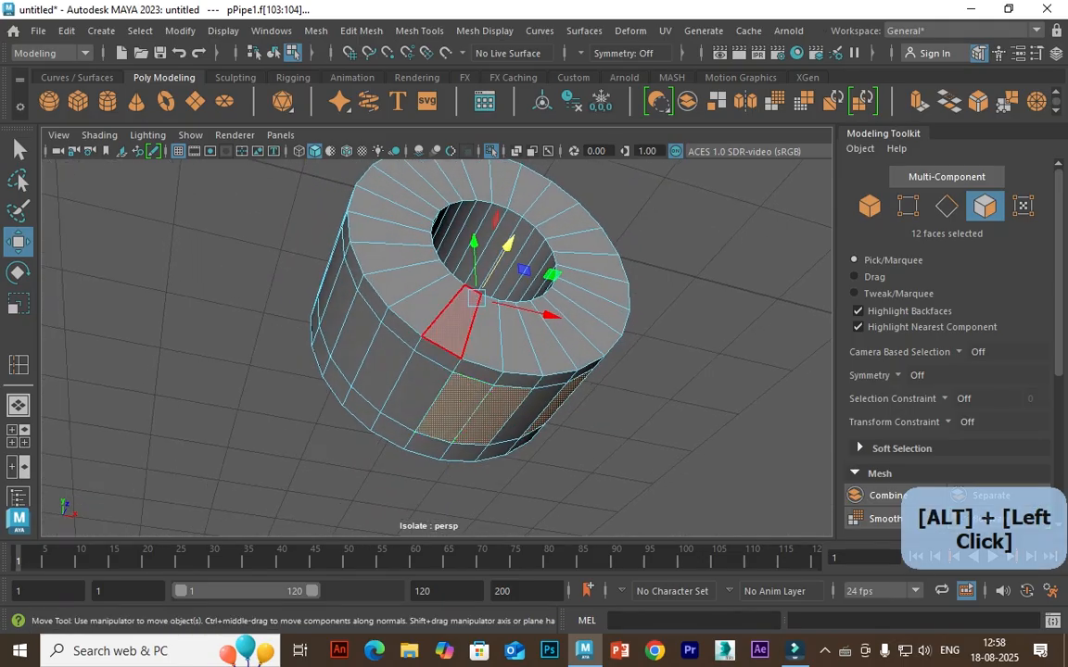
shift+click(382, 367)
shift+click(355, 339)
alt+drag(397, 278, 444, 373)
shift+click(383, 367)
shift+click(381, 324)
scroll(381, 325, down, 4)
alt+drag(381, 325, 185, 445)
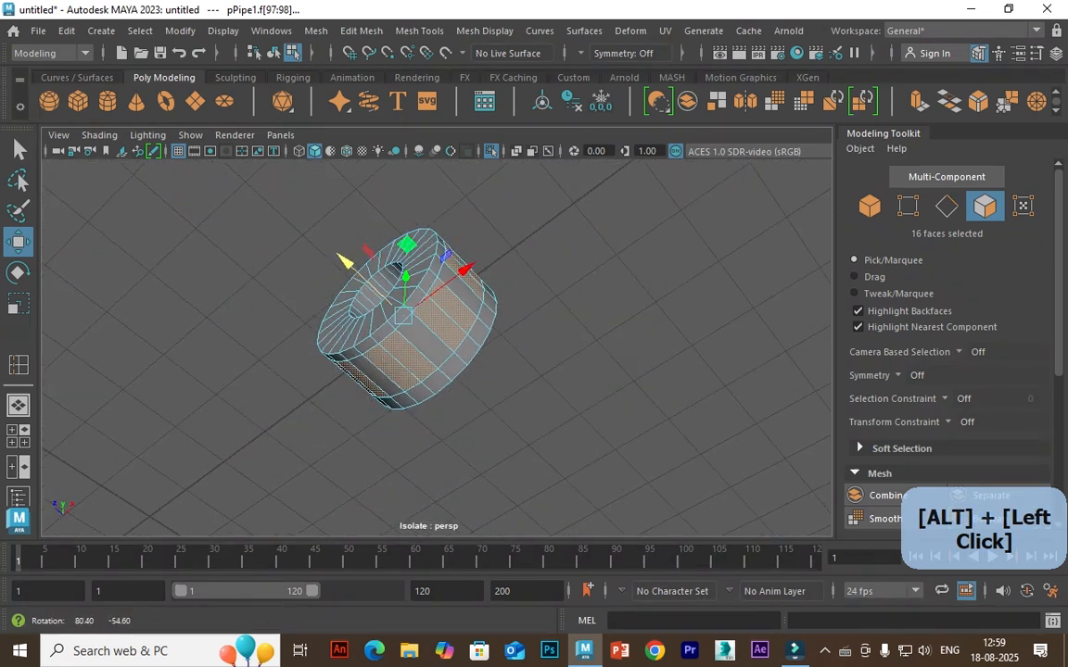
alt+drag(185, 278, 401, 475)
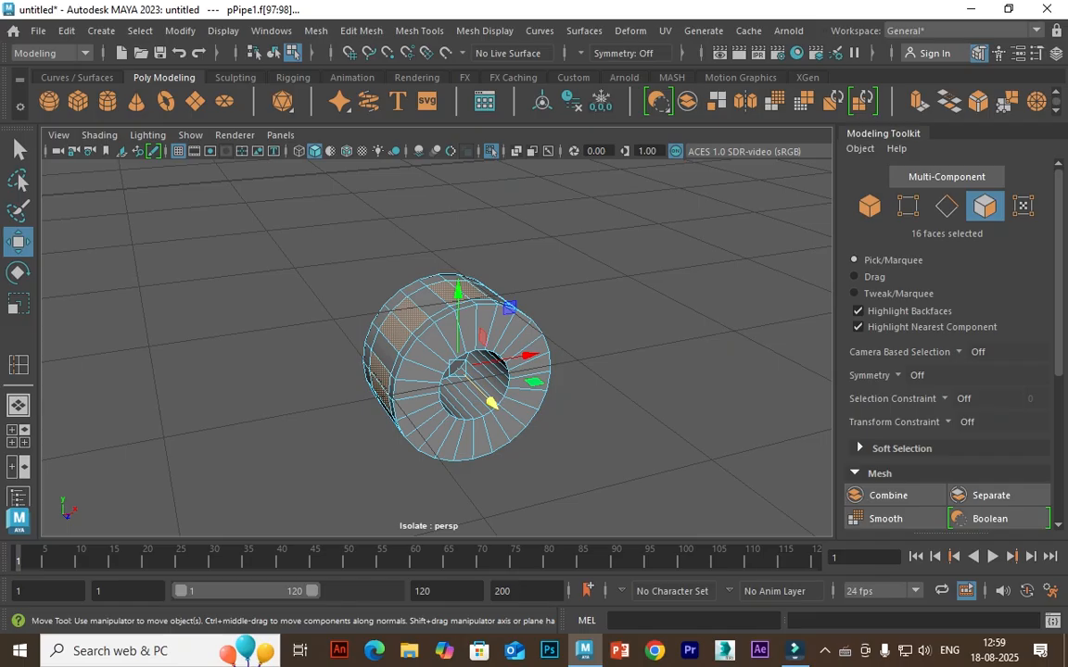
Extrude the selected face pairs outward with a thickness of 0.21 and slightly scale the raised faces
key(ctrl+e)
ctrl+click(685, 288)
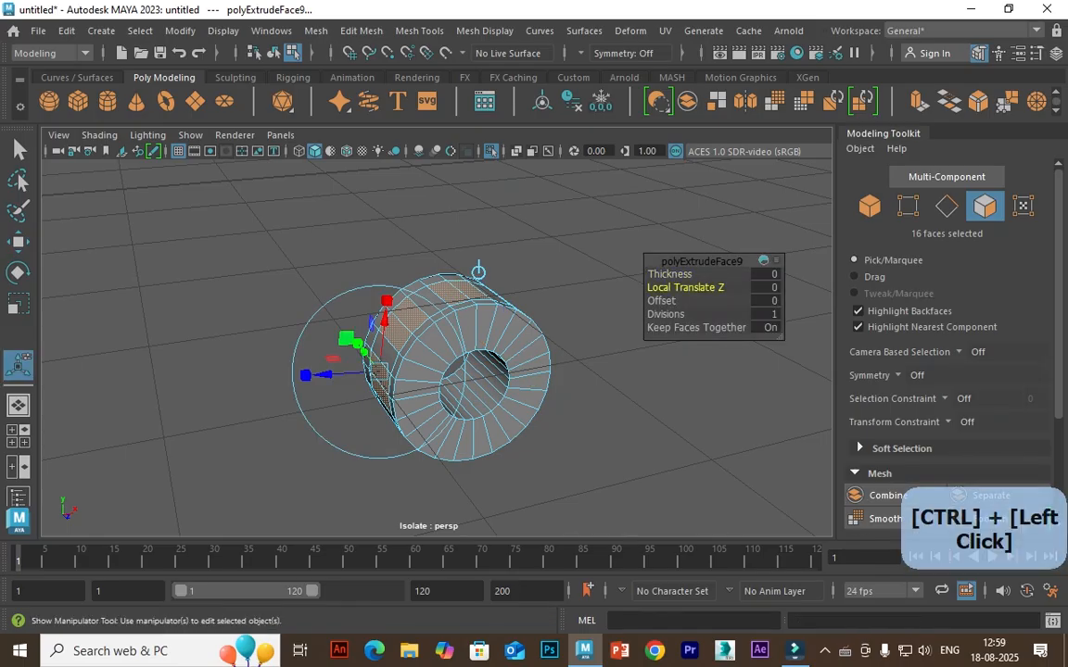
ctrl+drag(670, 273, 701, 274)
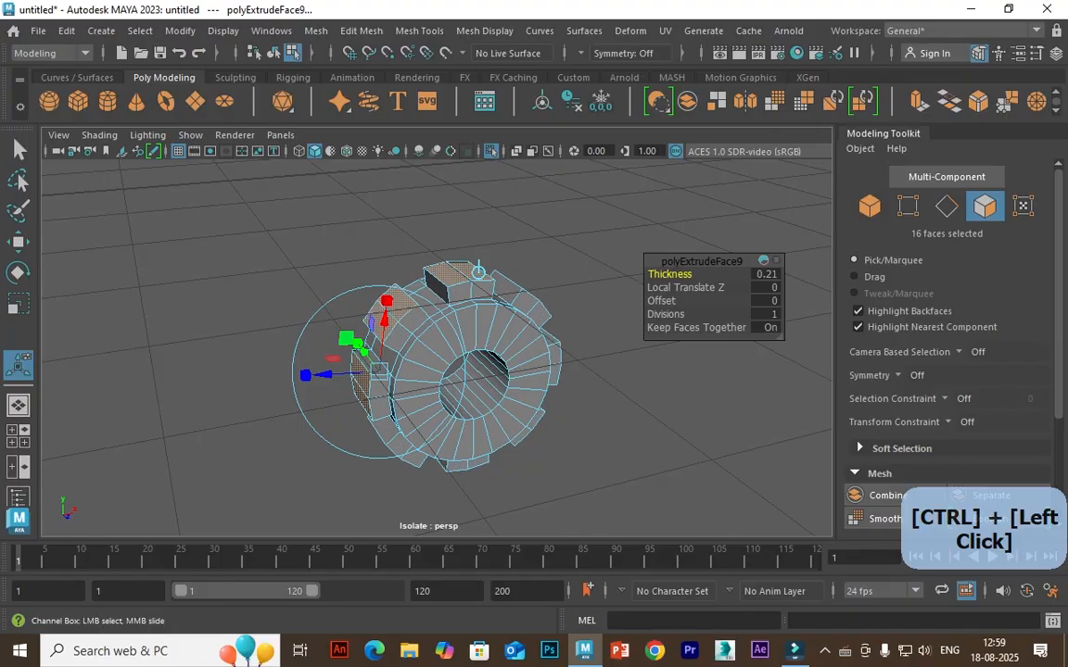
key(w)
key(r)
mouse_move(457, 368)
mouse_down()
mouse_move(431, 368)
mouse_move(458, 368)
mouse_up()
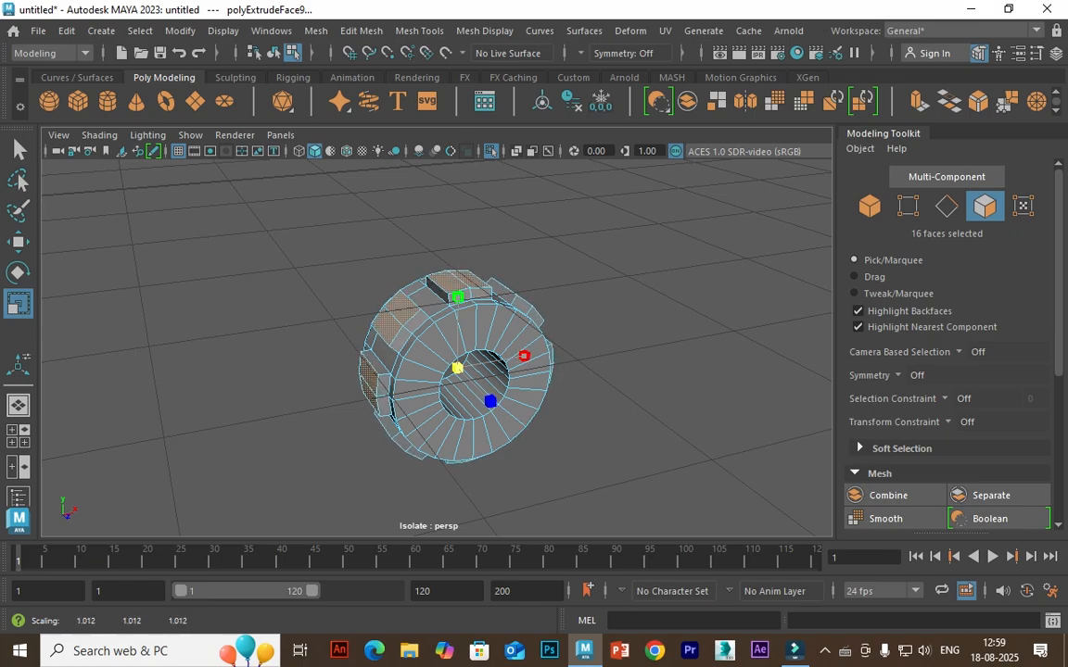
Extrude the raised faces outward again with a thickness of 0.11
key(ctrl+e)
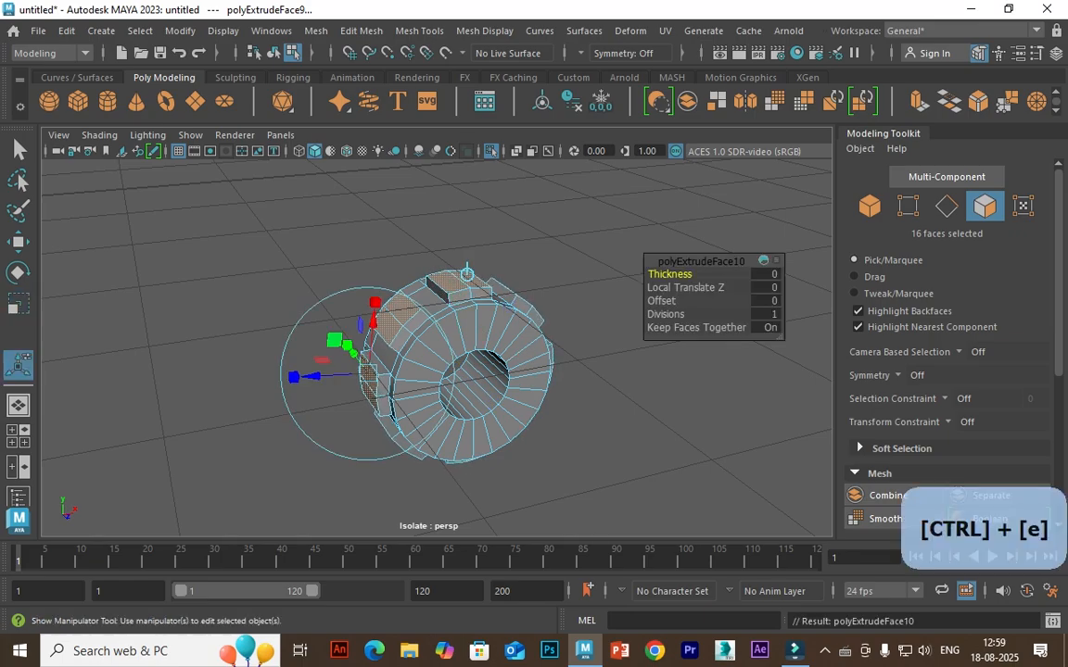
ctrl+click(669, 274)
middle_drag(467, 275, 469, 274)
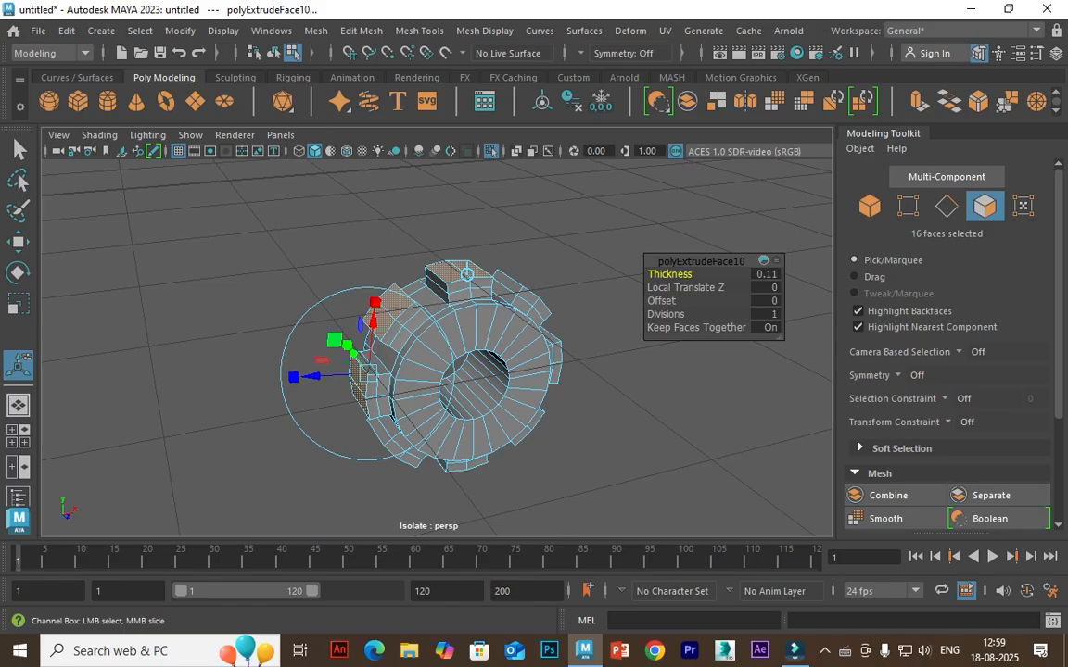
Extrude the raised faces into eight long spokes with thickness 2.12 and offset 0.2
key(ctrl+e)
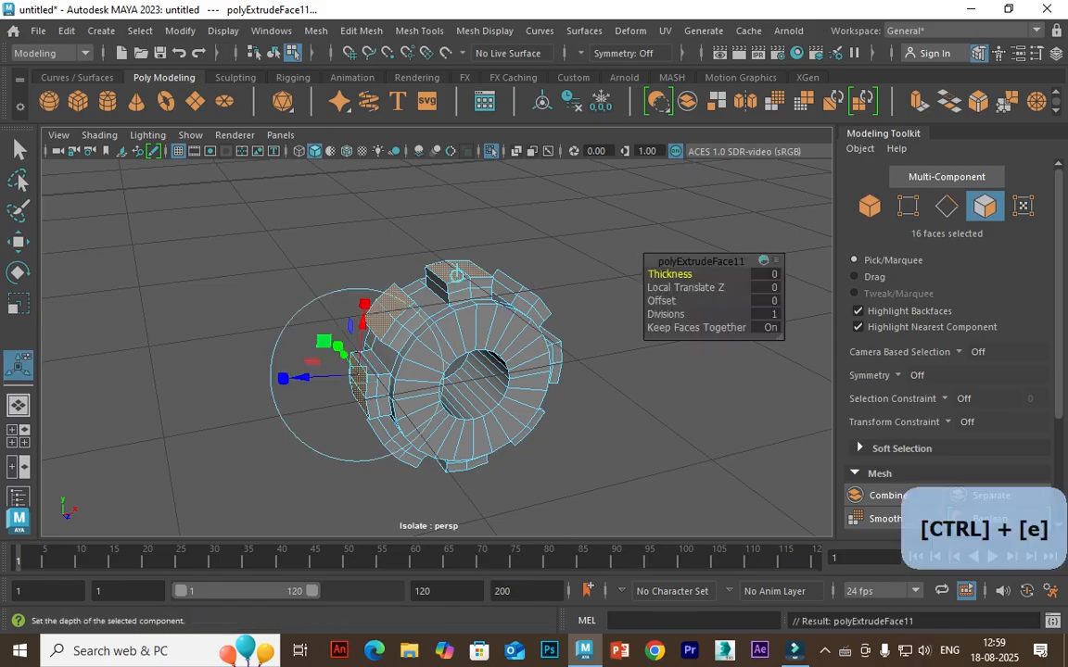
ctrl+drag(669, 275, 786, 274)
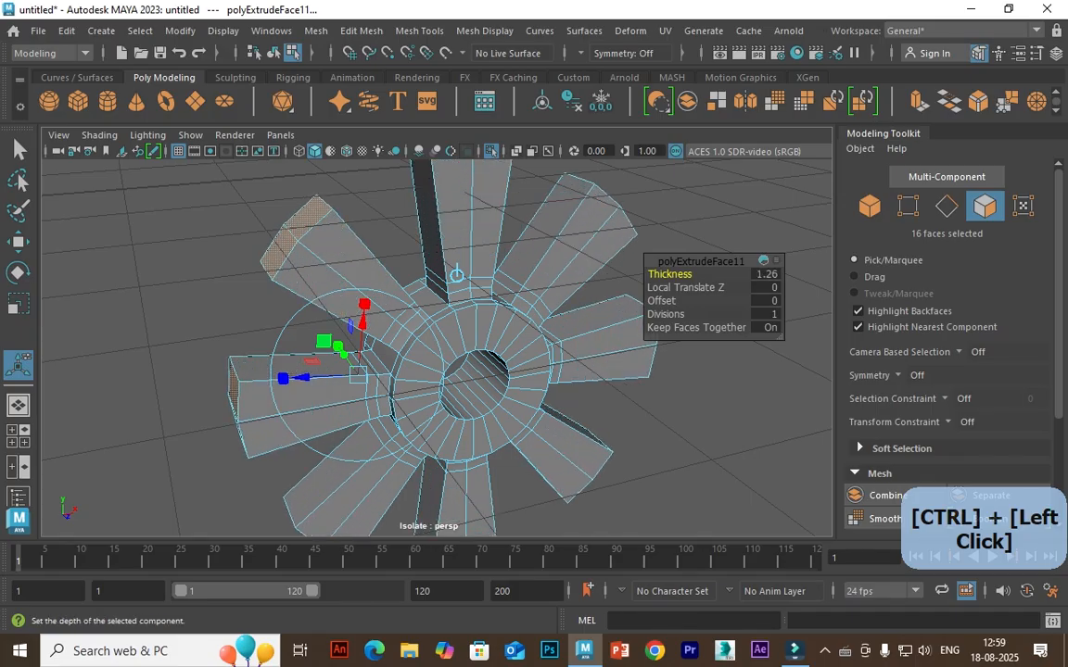
scroll(468, 336, down, 2)
mouse_move(662, 302)
ctrl+mouse_down()
mouse_move(691, 302)
mouse_move(679, 301)
ctrl+mouse_up()
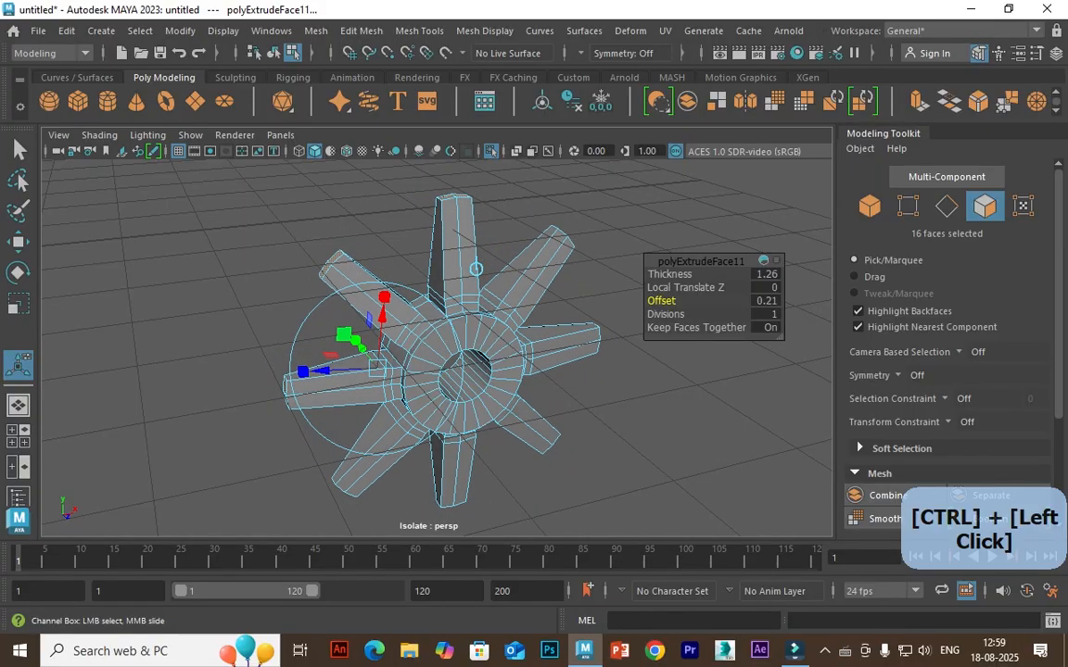
ctrl+drag(681, 273, 755, 273)
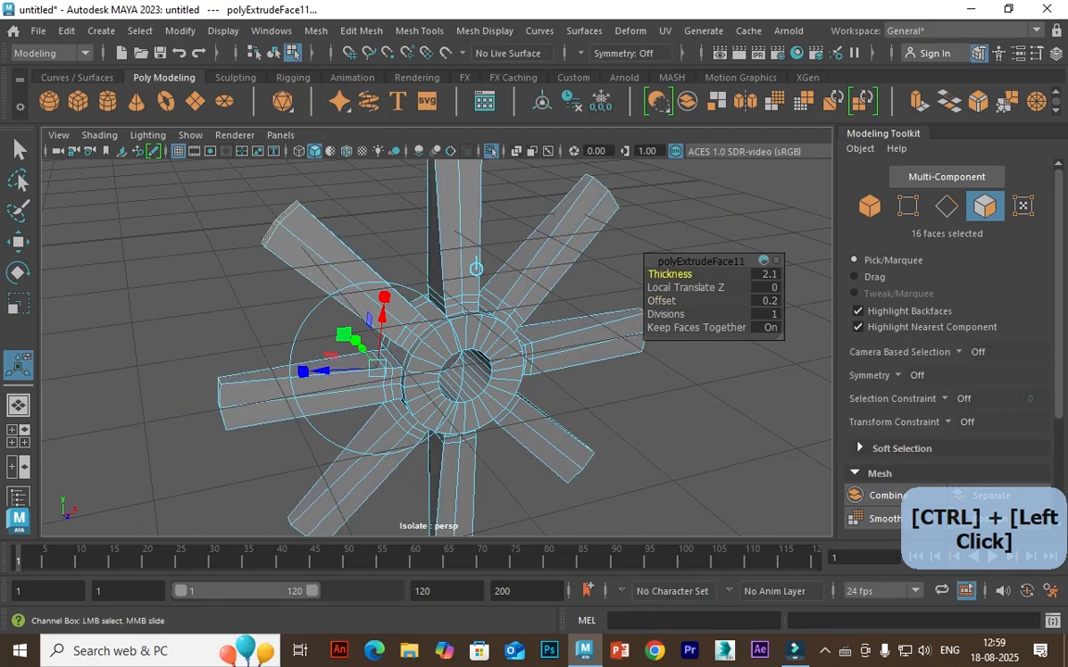
scroll(437, 348, down, 3)
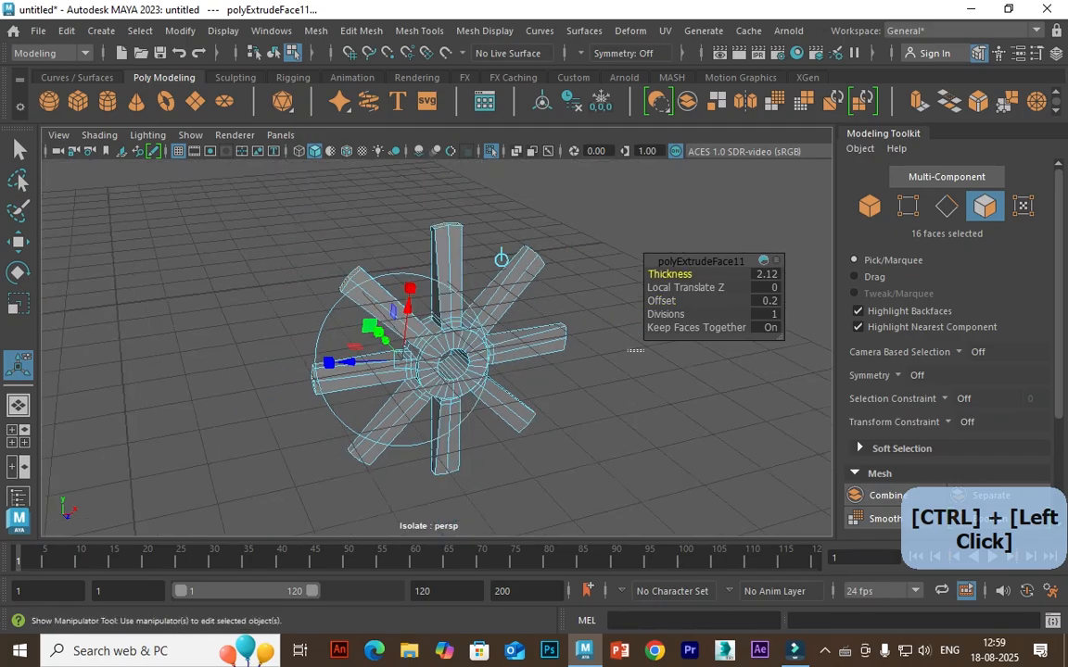
key(w)
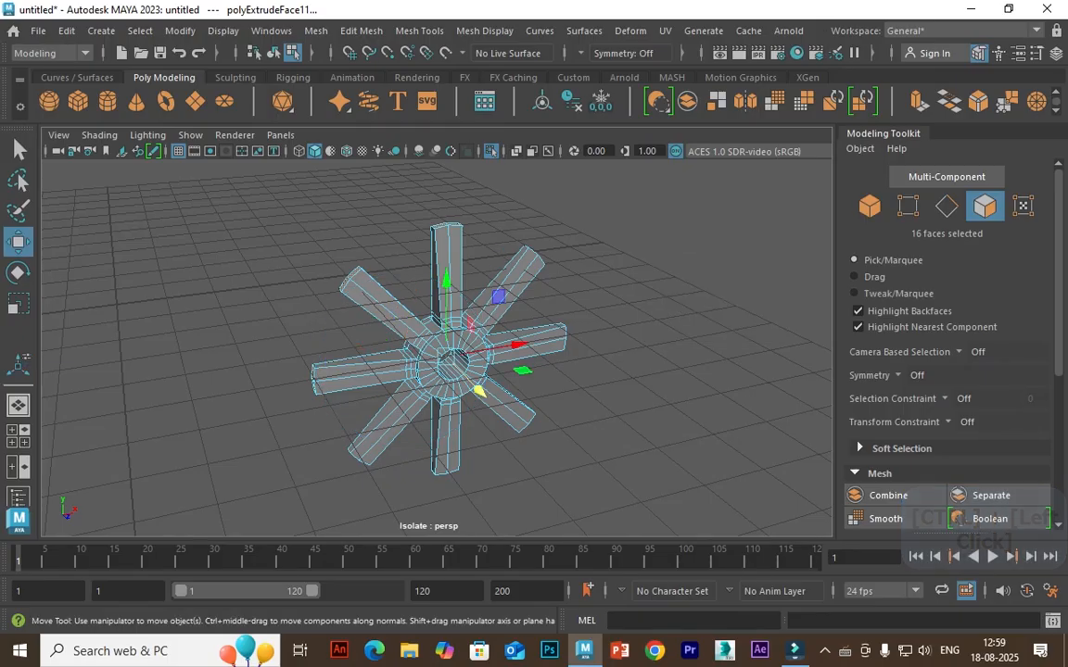
Extrude a thin end segment on all eight spoke tips and check the shape in smooth preview
key(ctrl+e)
ctrl+drag(670, 273, 686, 274)
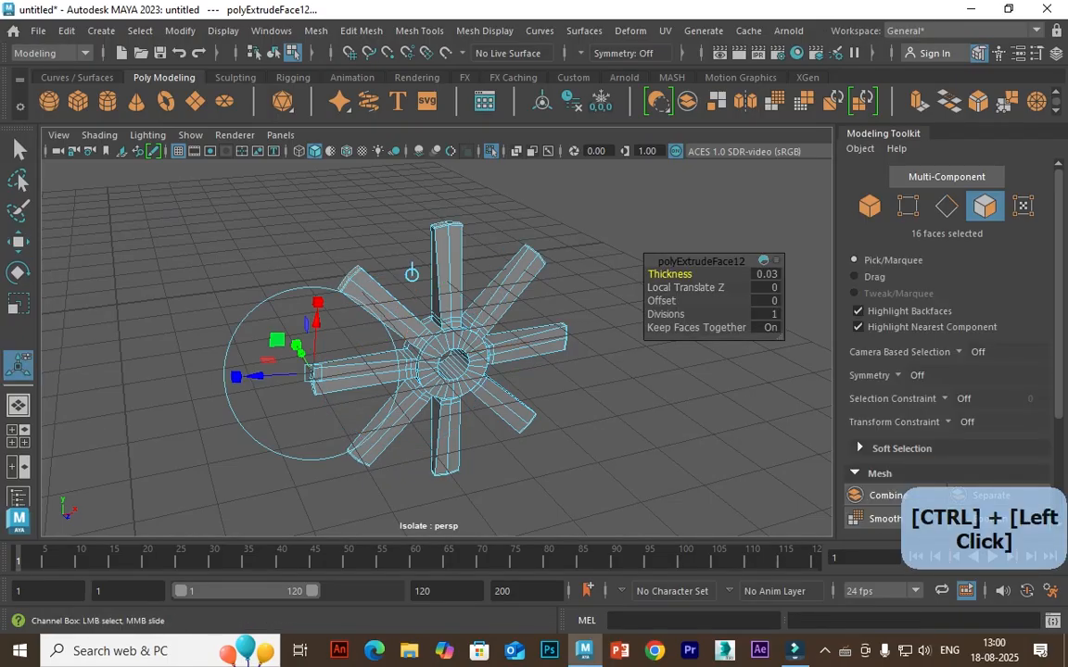
key(w)
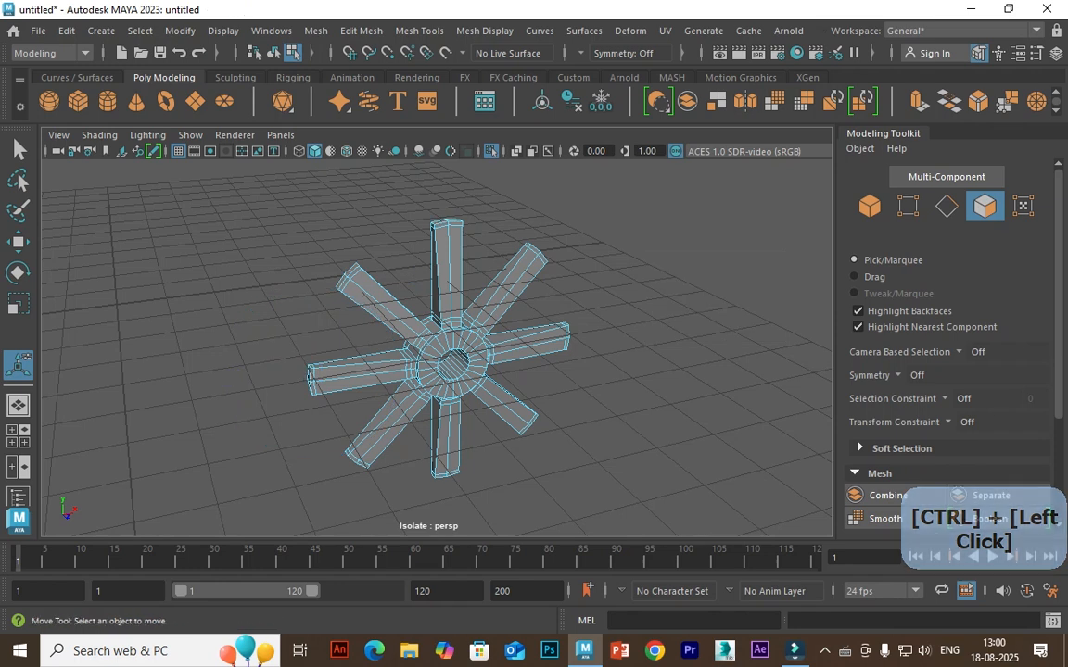
key(3)
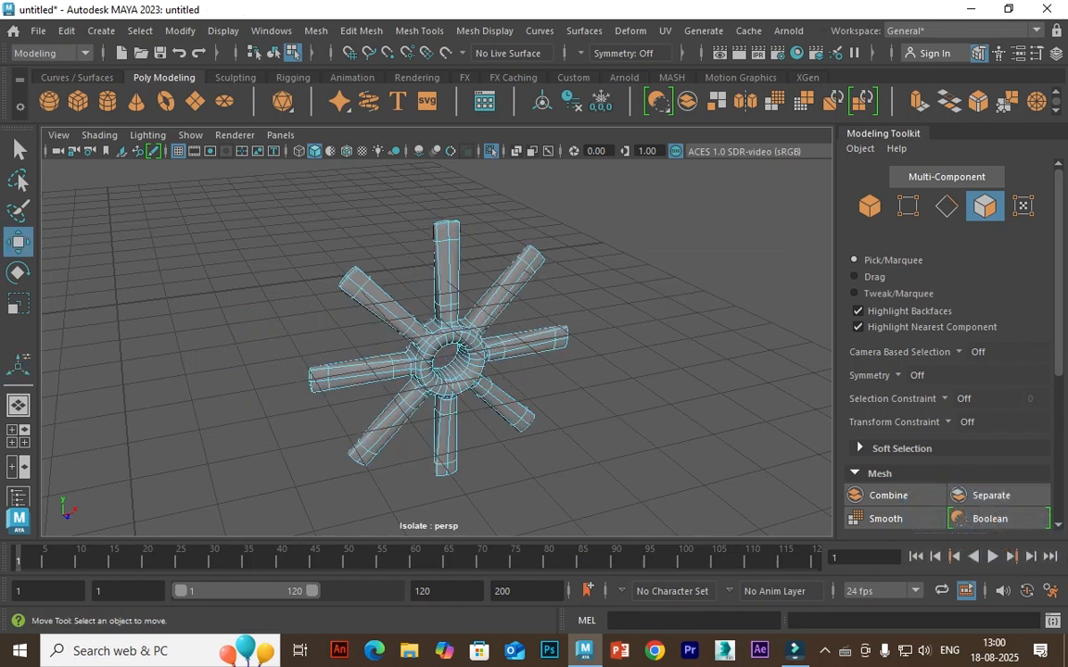
key(q)
scroll(528, 269, up, 2)
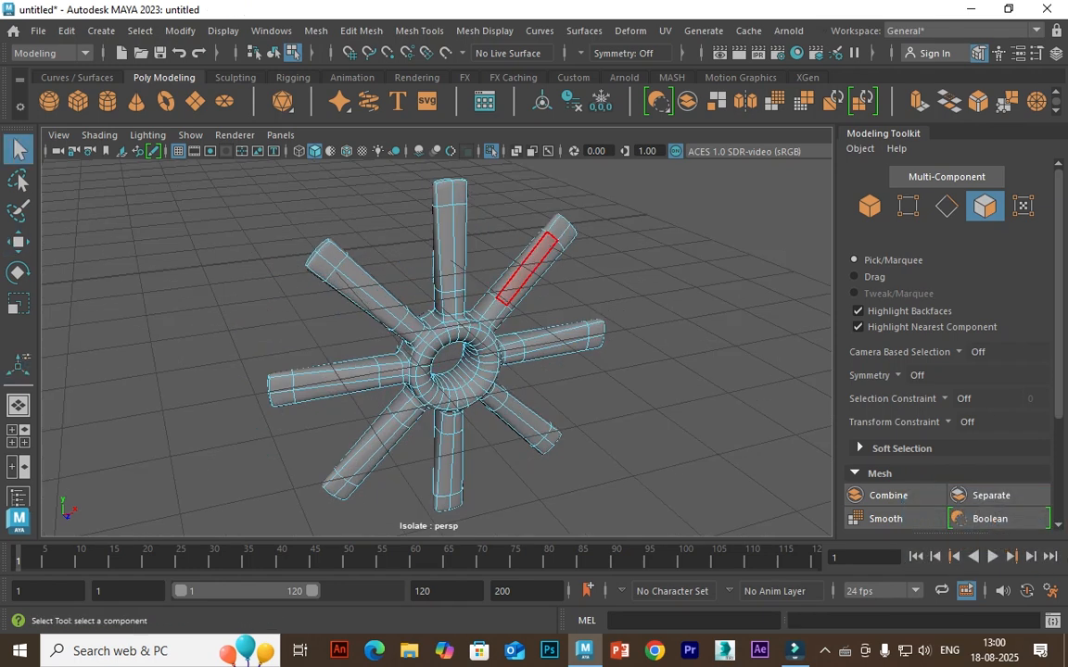
scroll(519, 334, up, 4)
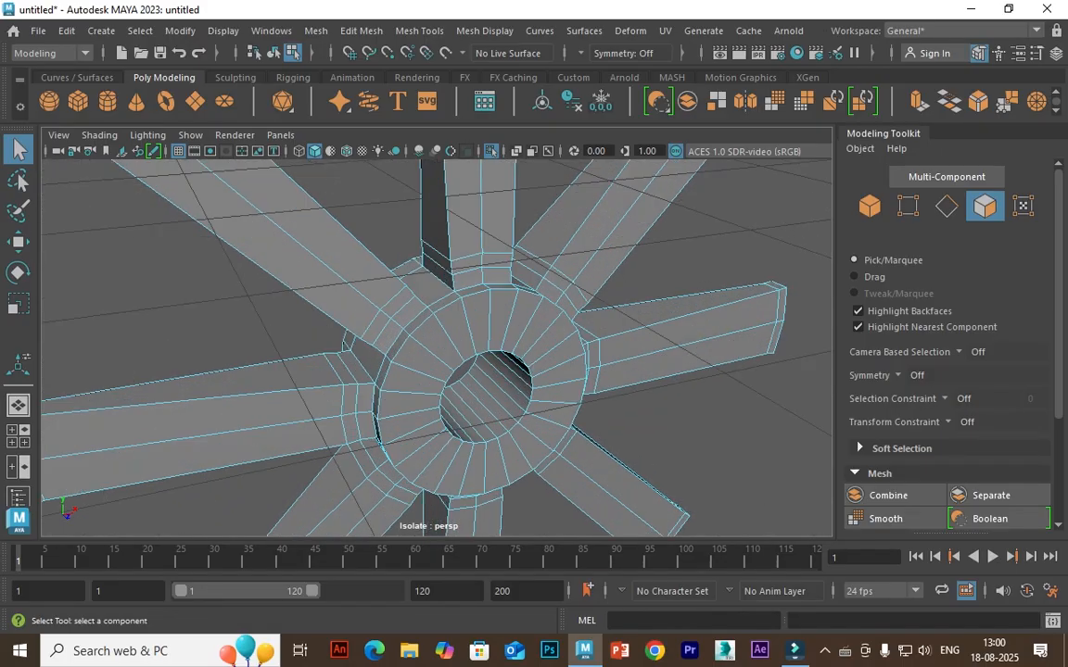
Insert edge loops on the hub's front ring near its inner and outer edges, and inside the bore near its ends
alt+drag(535, 325, 607, 269)
click(419, 31)
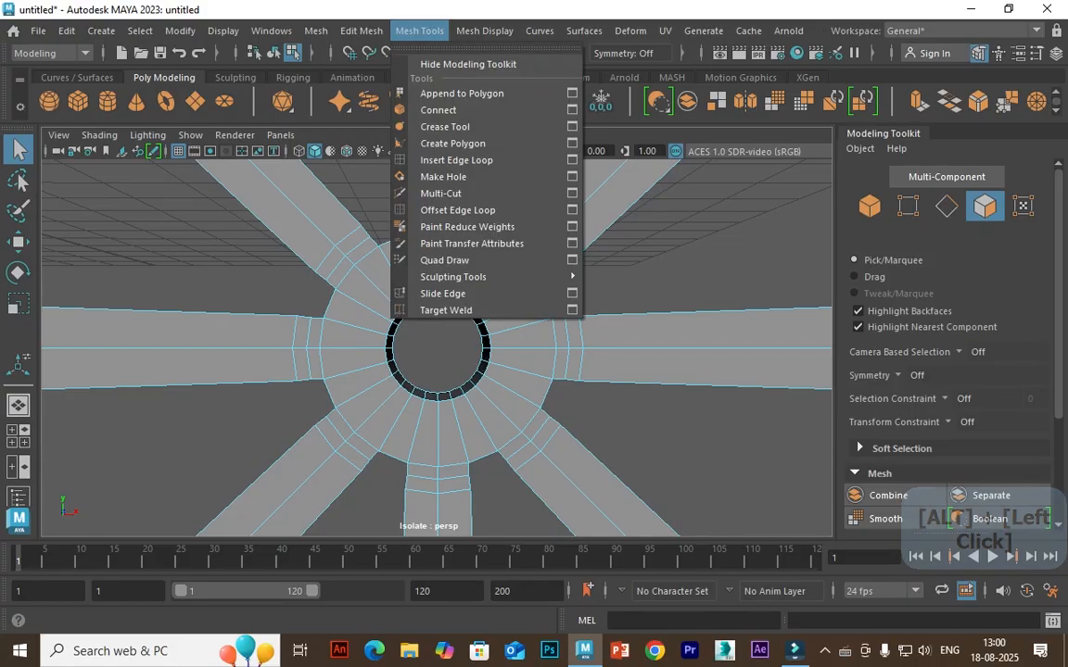
click(454, 160)
scroll(438, 348, up, 2)
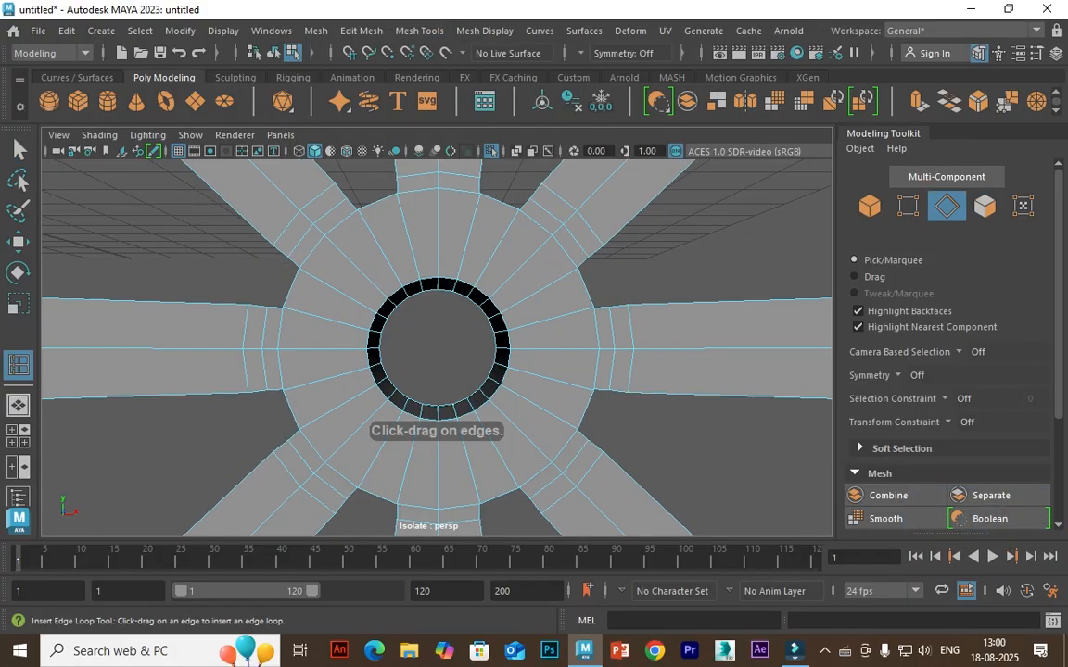
click(438, 272)
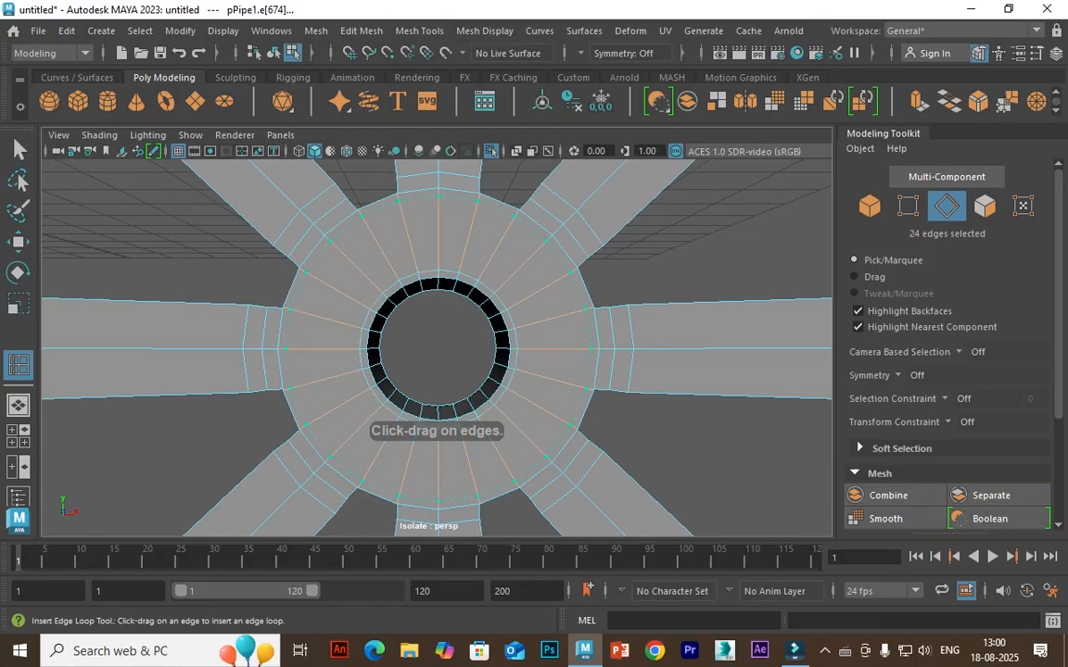
click(437, 197)
alt+drag(437, 347, 511, 374)
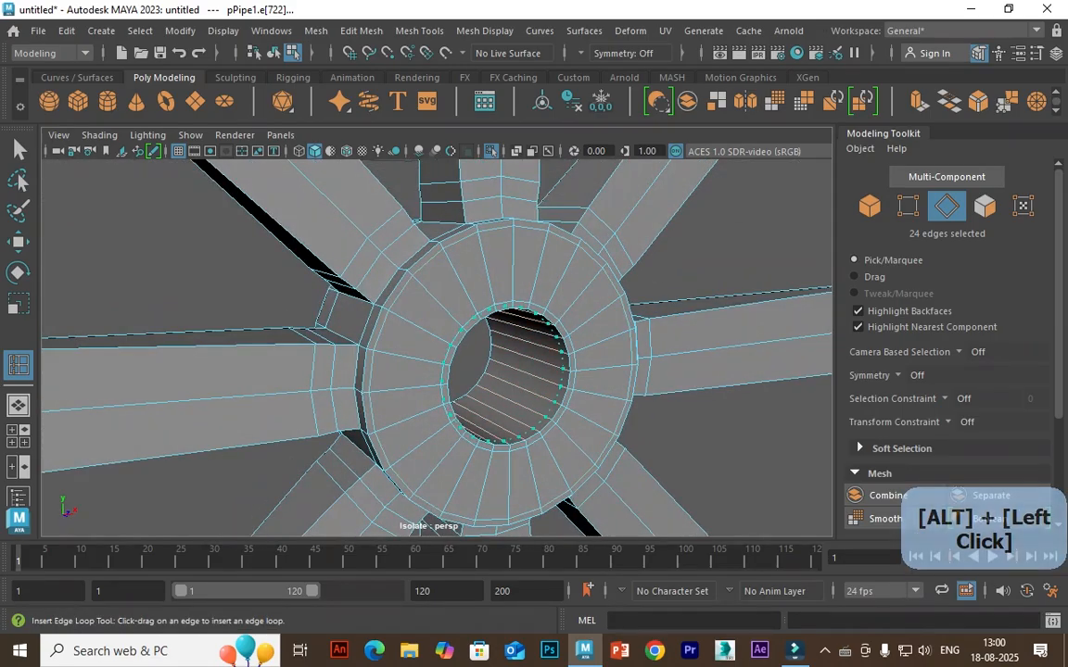
click(560, 380)
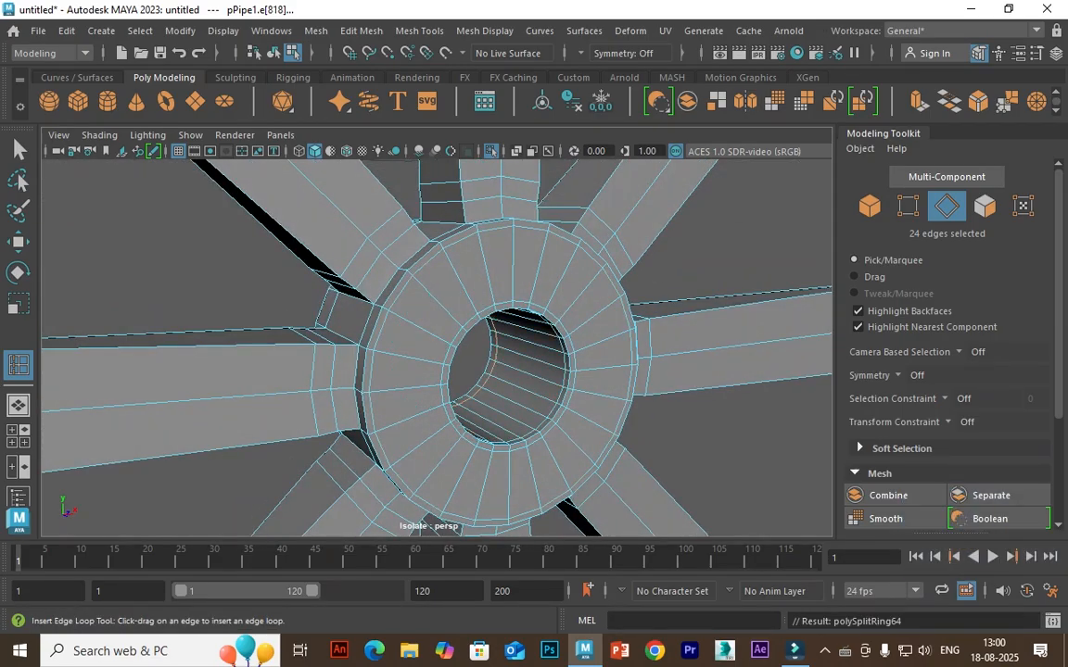
Leave edge loop insertion, preview the spoked hub smoothed from several angles, and return it to the unsmoothed display
key(a)
key(w)
alt+drag(519, 363, 491, 369)
key(3)
click(593, 306)
alt+drag(556, 315, 501, 380)
key(1)
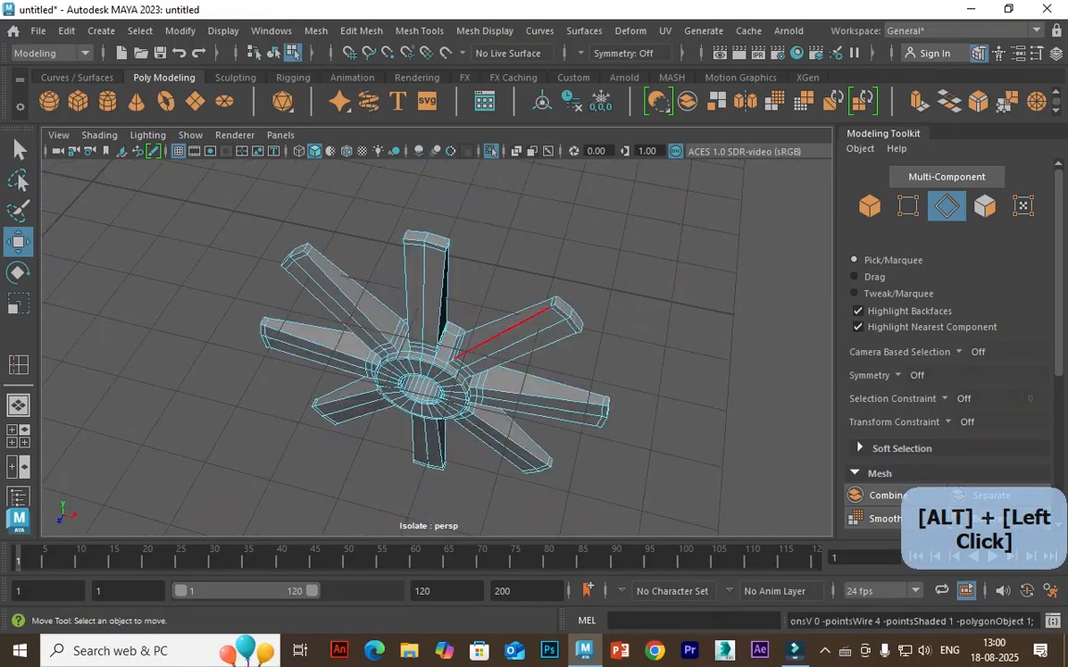
Insert an edge loop around the hub's outer rim near its front edge and supporting loops across the hub between the spokes
scroll(510, 343, up, 6)
key(g)
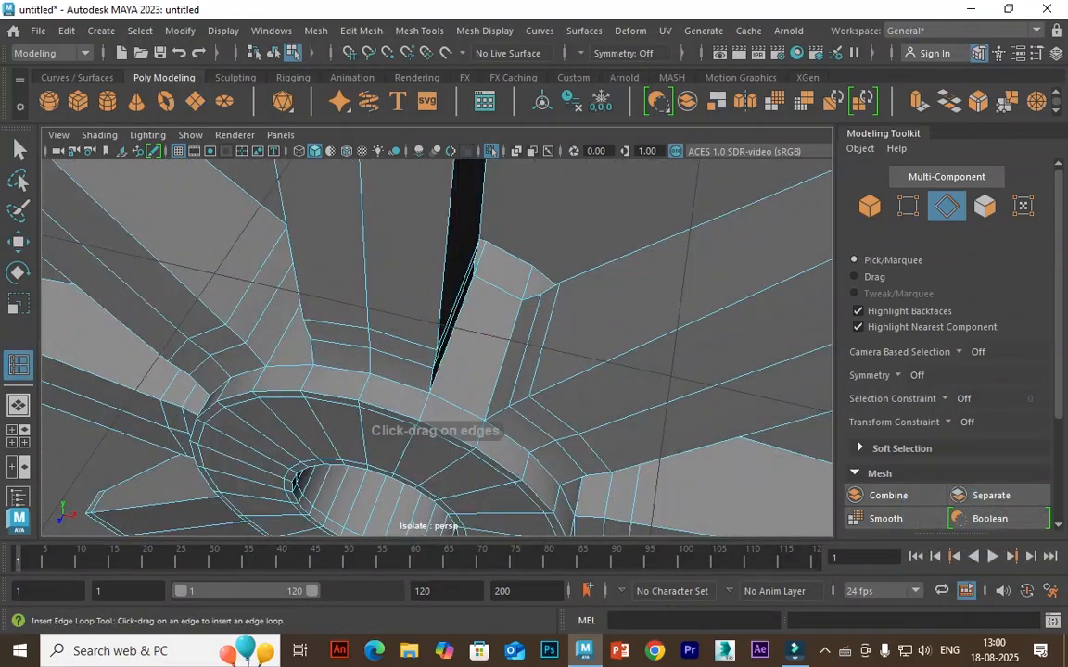
click(421, 413)
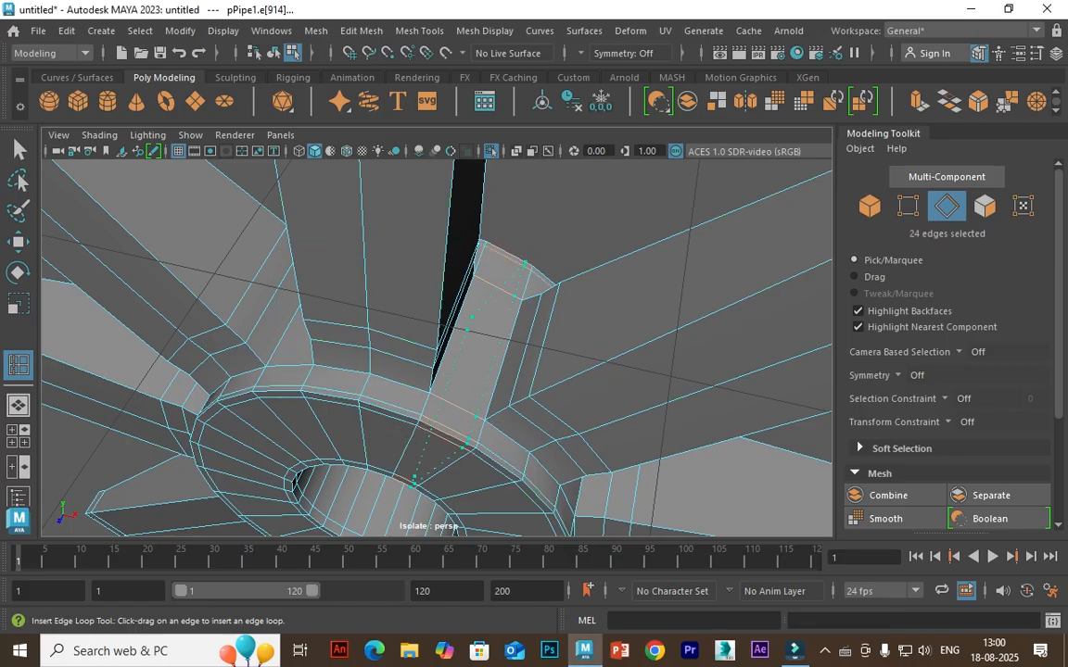
alt+drag(422, 413, 529, 533)
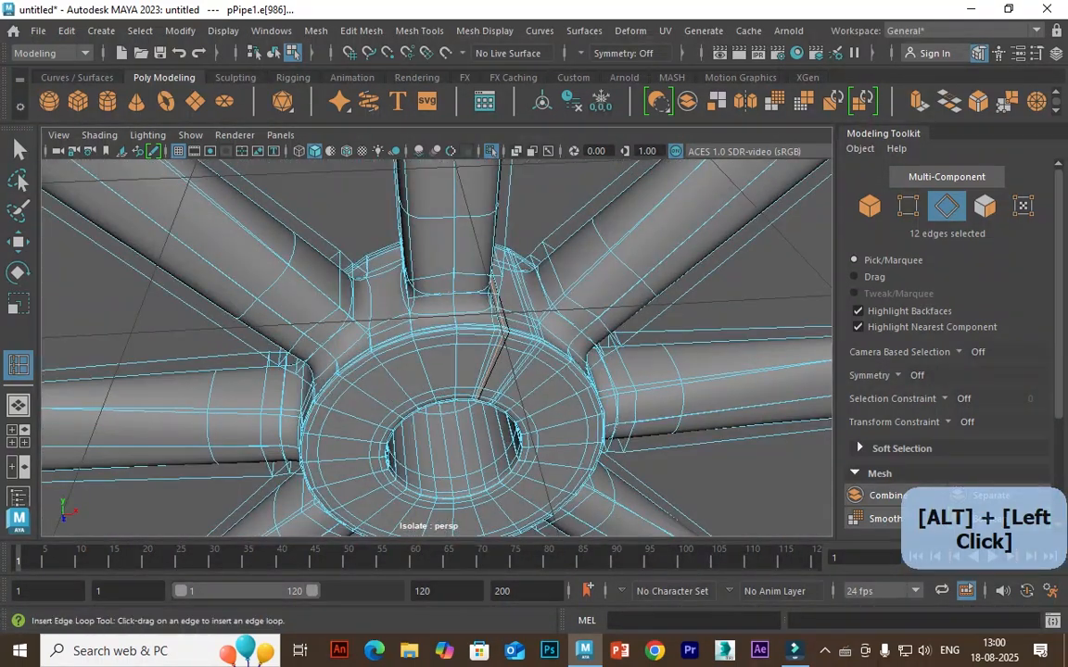
key(w)
scroll(437, 348, down, 5)
Insert two more supporting edge loops on the spoked hub, viewed from its front side
click(947, 206)
click(704, 278)
alt+drag(436, 390, 223, 380)
scroll(437, 347, down, 5)
click(438, 320)
scroll(437, 348, up, 3)
alt+middle_drag(496, 347, 432, 339)
key(g)
click(406, 374)
click(465, 375)
Leave edge loop insertion, return to object selection, deselect the spoked hub and check its shape
alt+drag(465, 374, 445, 427)
scroll(436, 348, down, 5)
key(w)
key(F8)
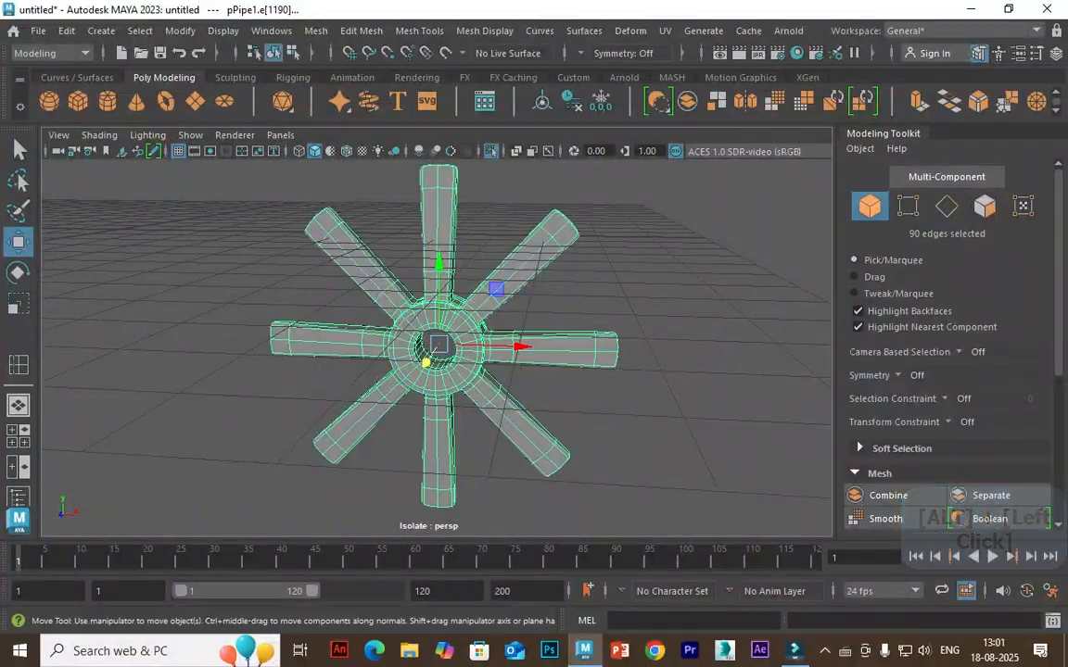
click(649, 390)
scroll(649, 390, down, 3)
scroll(991, 445, down, 1)
alt+drag(436, 371, 477, 329)
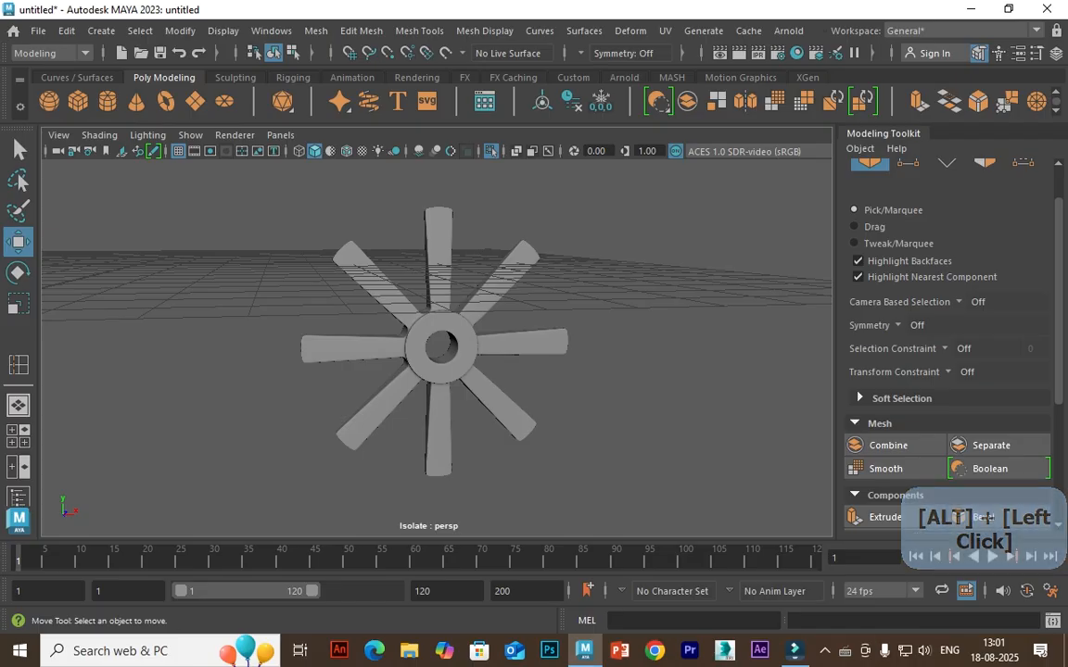
Isolate the spoked hub in the front view and frame all eight spokes
key(space)
key(space)
click(399, 306)
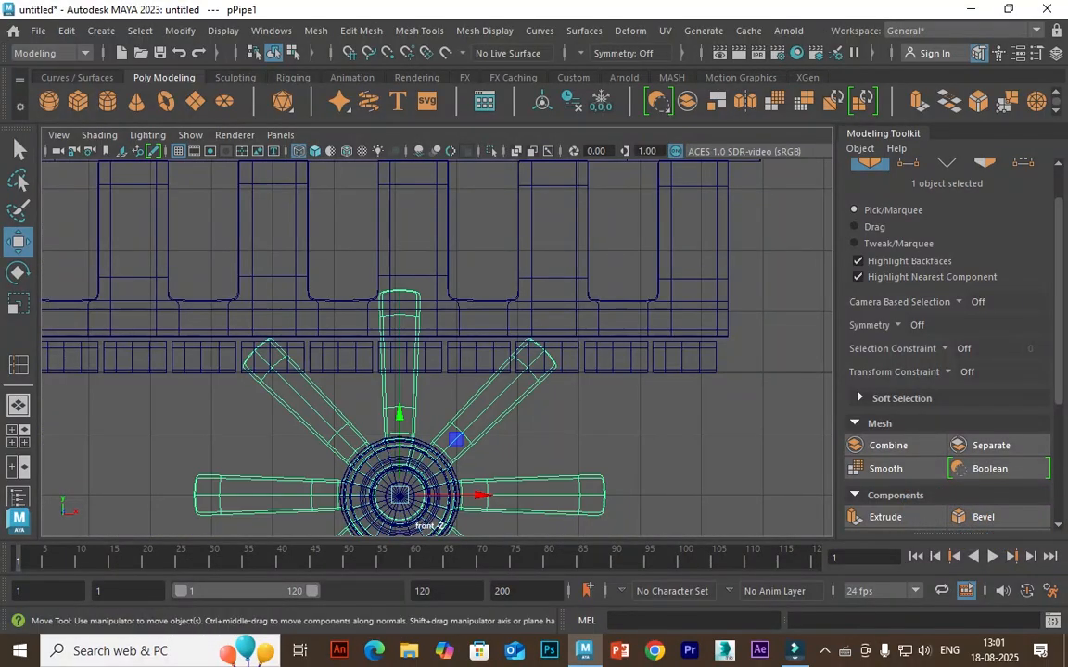
click(492, 150)
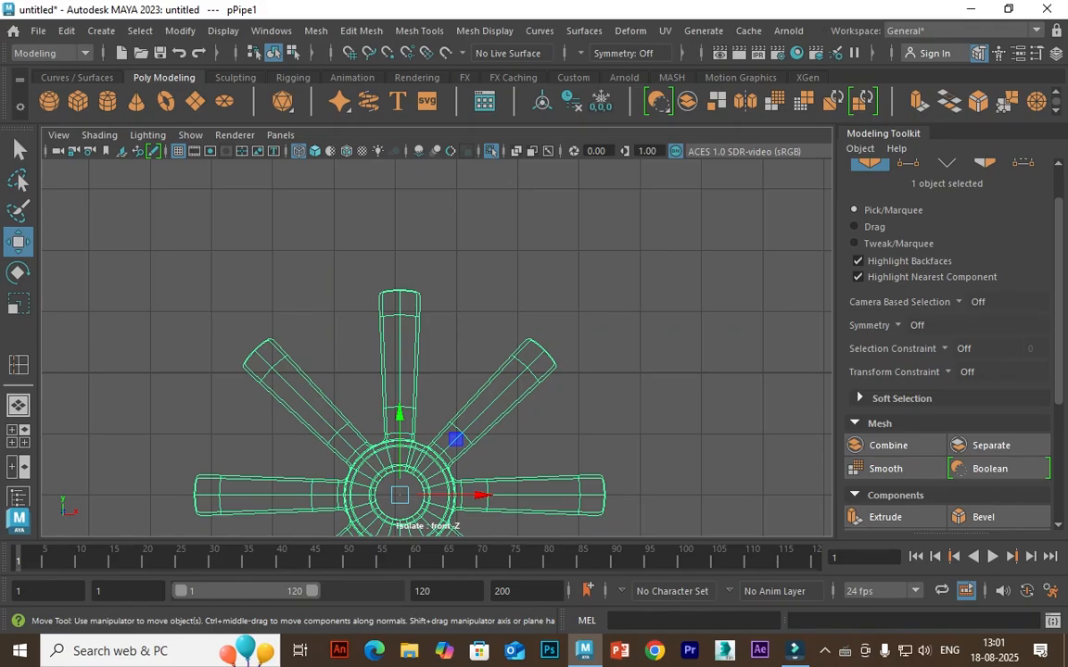
alt+middle_drag(475, 457, 441, 332)
scroll(440, 337, down, 3)
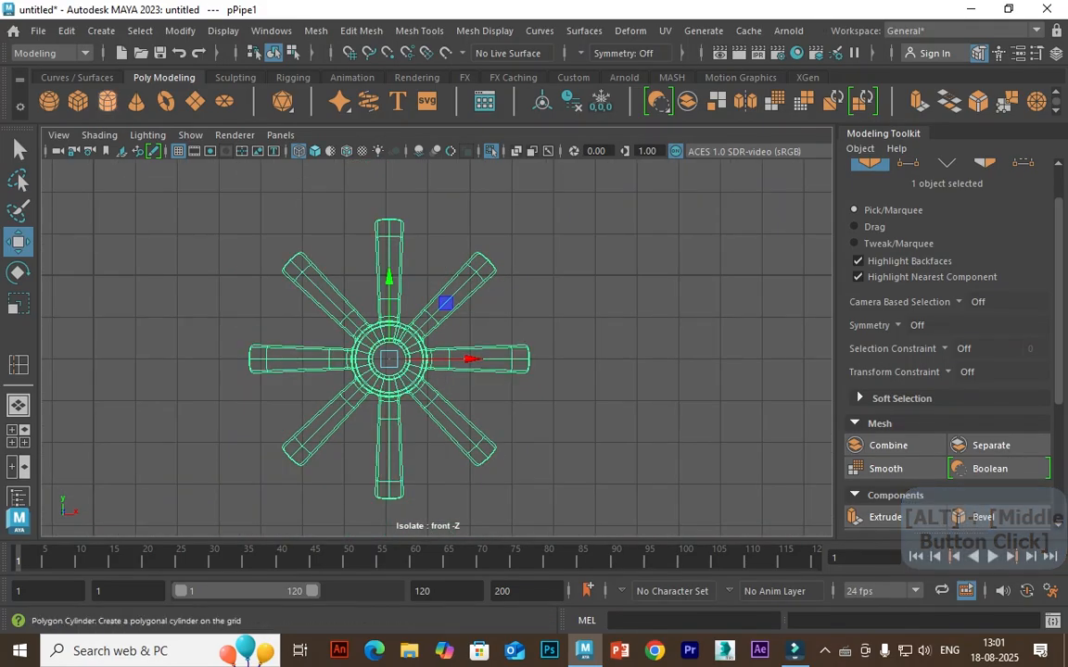
Create a polygon pipe centred on the hub with its outer edge just beyond the spoke tips, and end the isolation
click(101, 31)
mouse_move(213, 94)
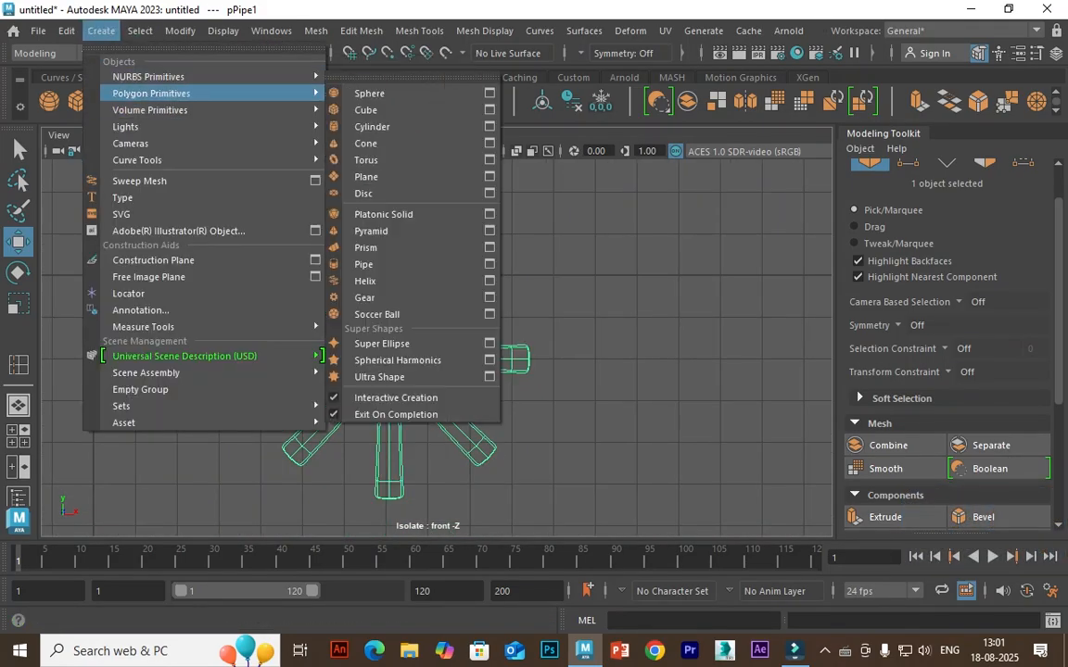
click(370, 265)
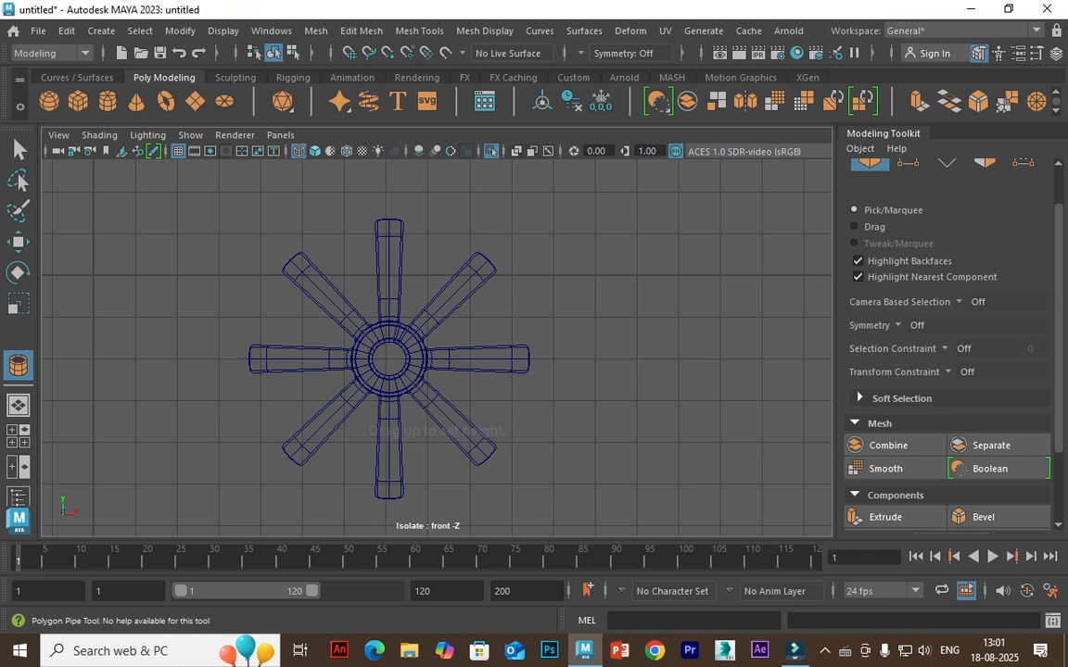
click(491, 151)
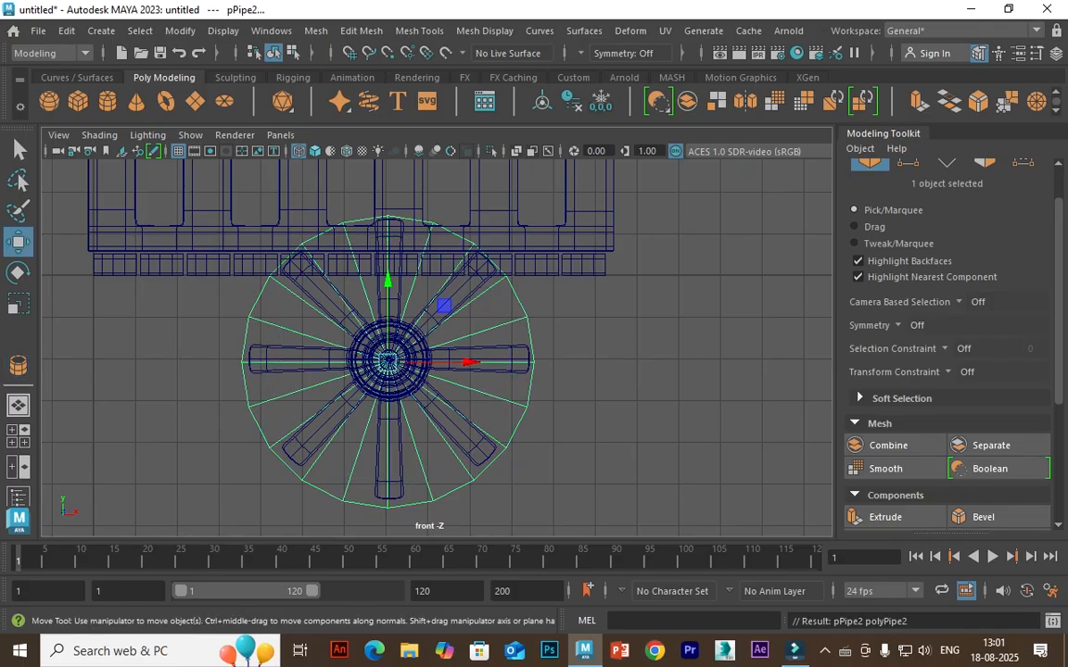
Replace the selected pipe with a new polygon pipe encircling the wheel spokes in the front view, about 3.84 radius and 0.5 thick
key(Delete)
click(101, 31)
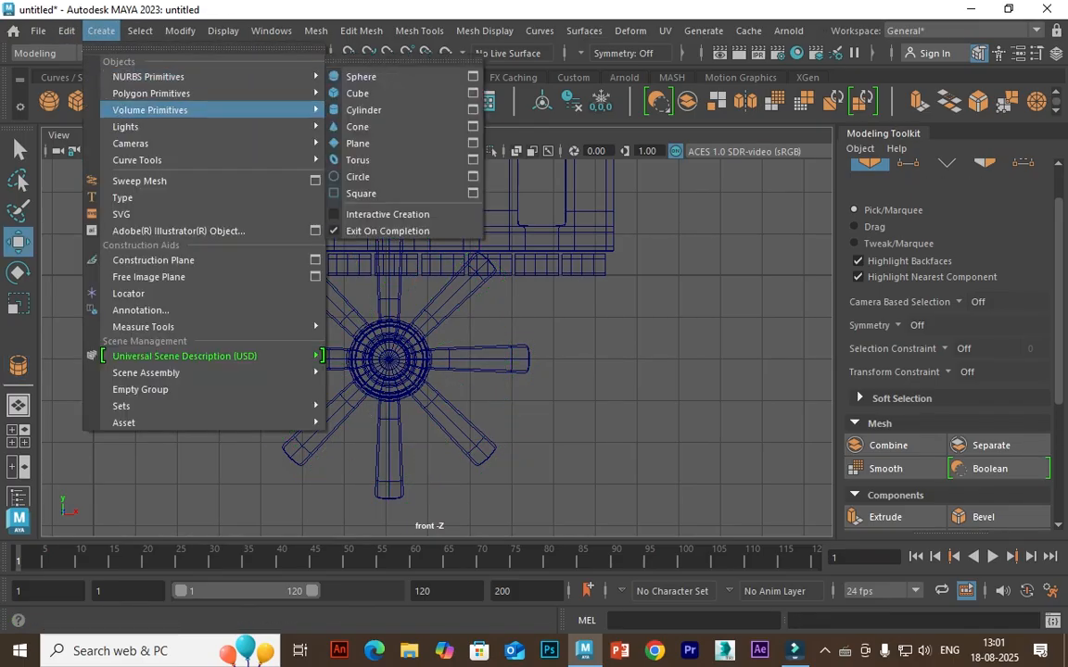
mouse_move(151, 93)
click(363, 264)
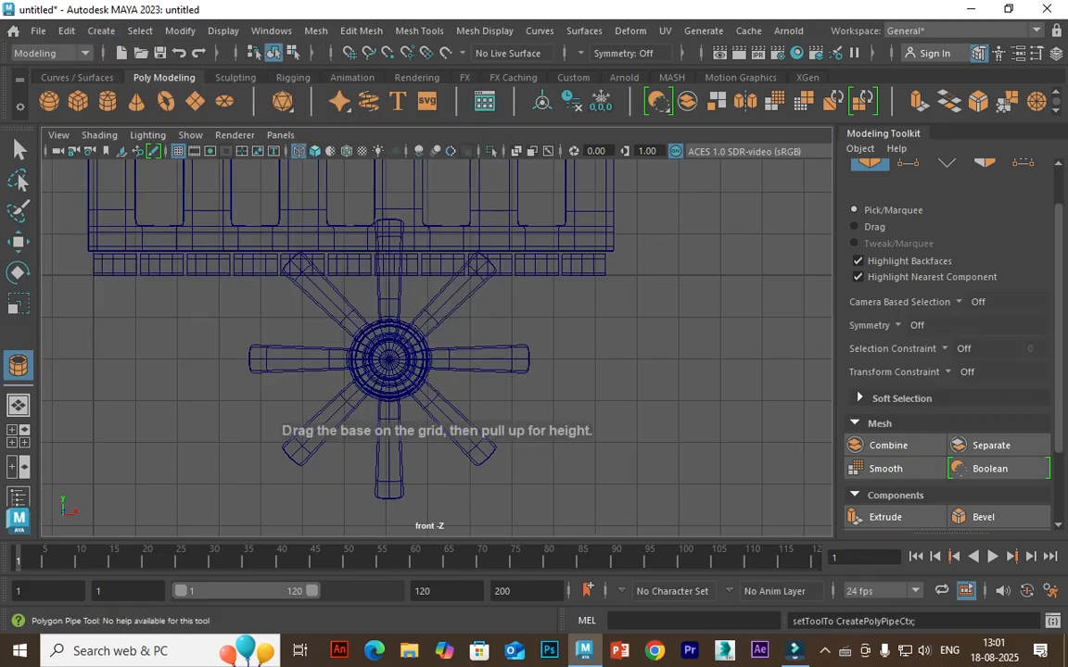
drag(433, 360, 551, 360)
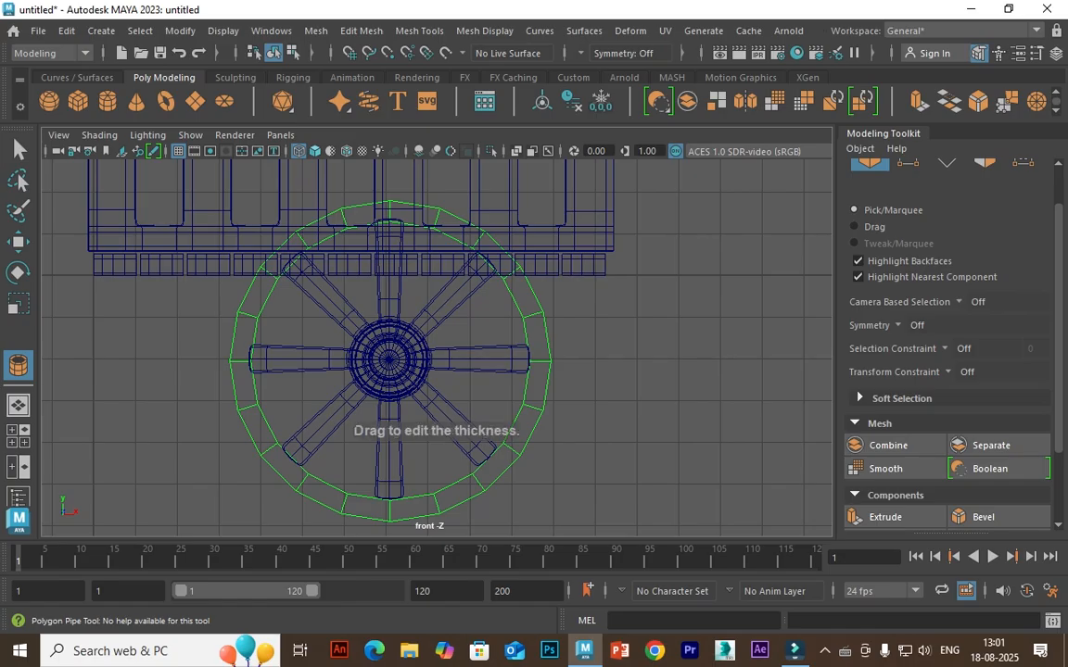
key(w)
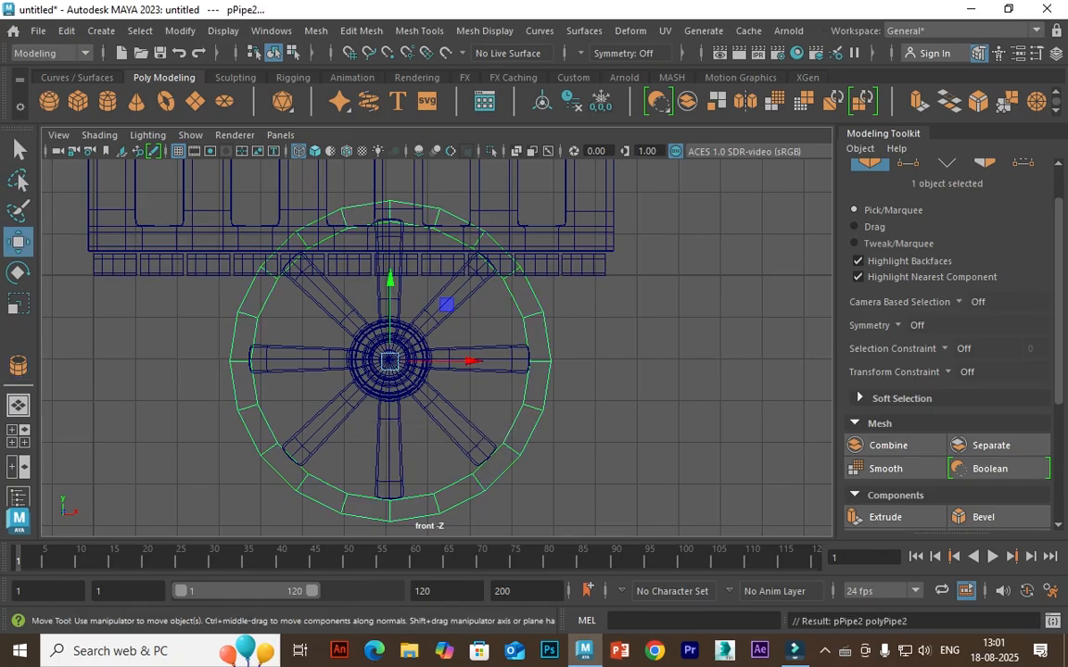
Move the rim pipe in the top view to about 1.08 along Z so it lines up with the wheel spokes
key(space)
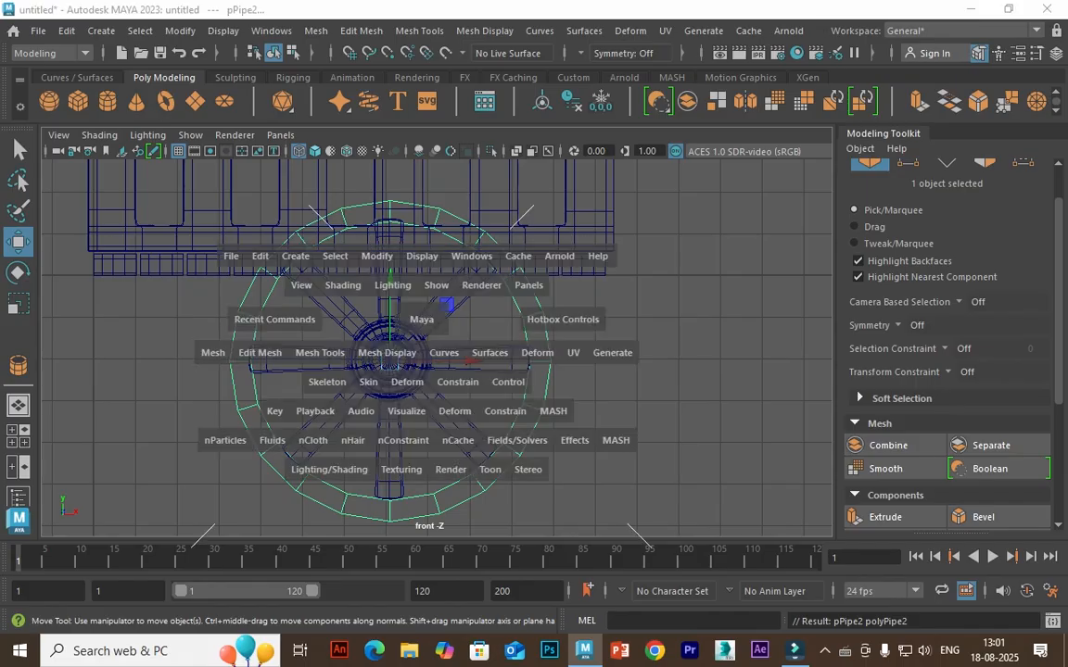
key(space)
drag(444, 443, 444, 458)
key(space)
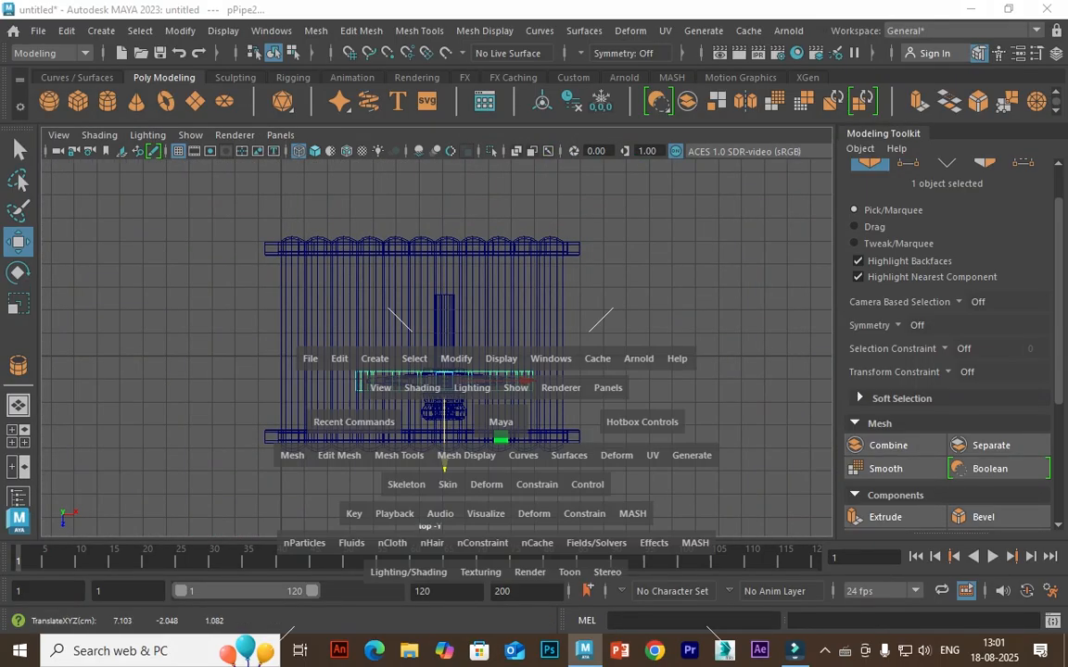
key(space)
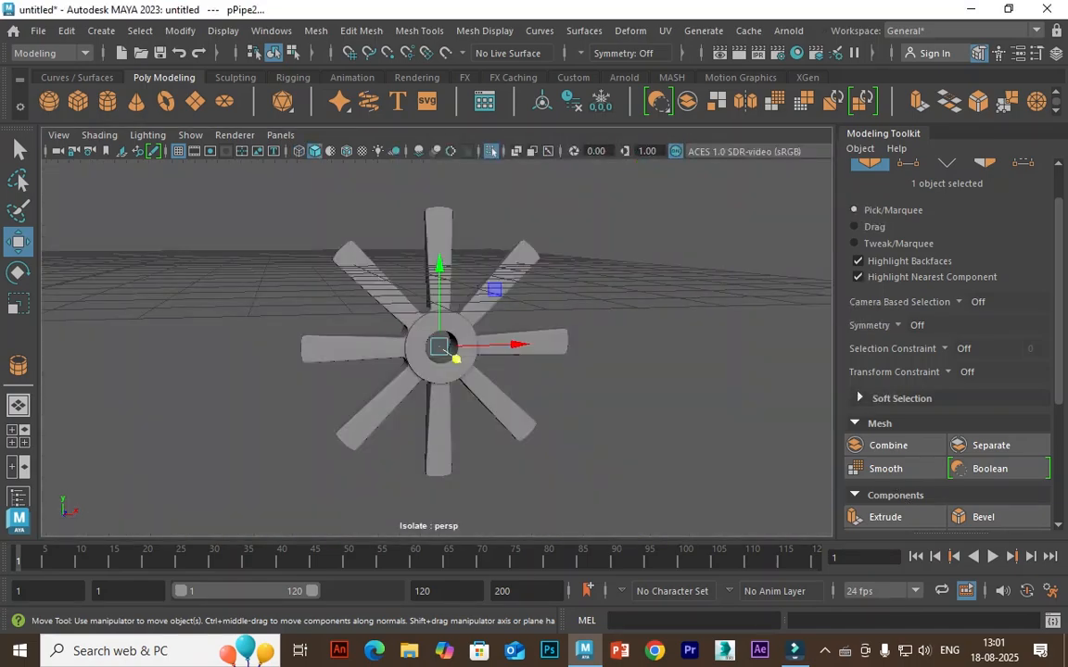
Exit the current isolation, isolate the rim pipe together with the spokes, and select the rim
key(ctrl+1)
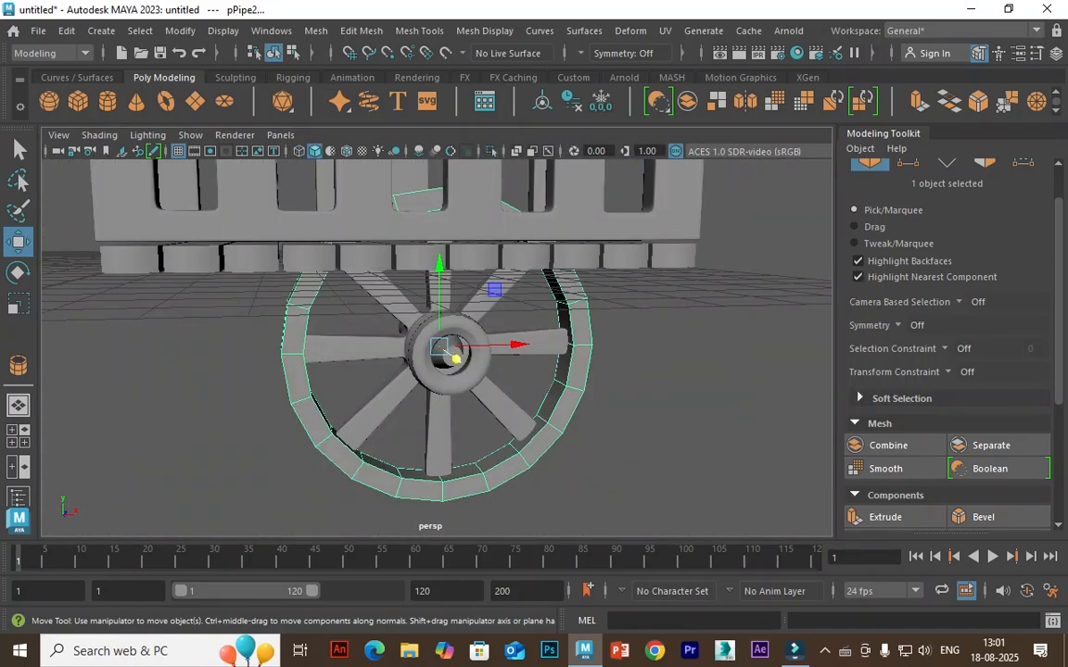
shift+click(482, 302)
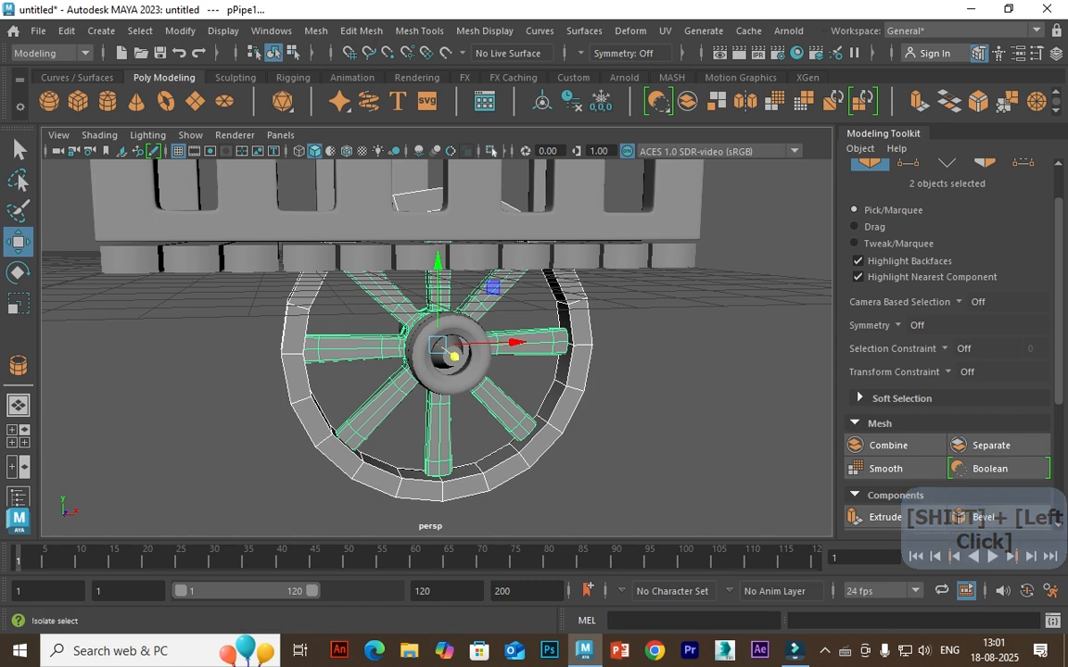
key(ctrl+1)
click(649, 306)
alt+drag(649, 306, 751, 336)
click(529, 399)
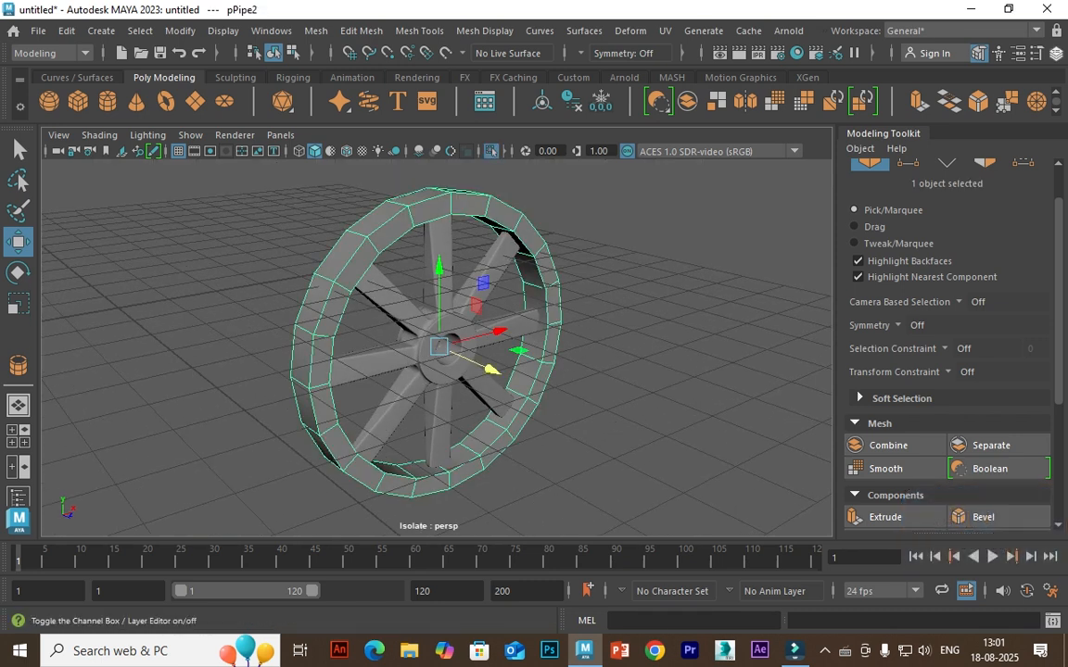
Set the rim pipe's thickness to 0.52 and its height to 0.757
click(1055, 53)
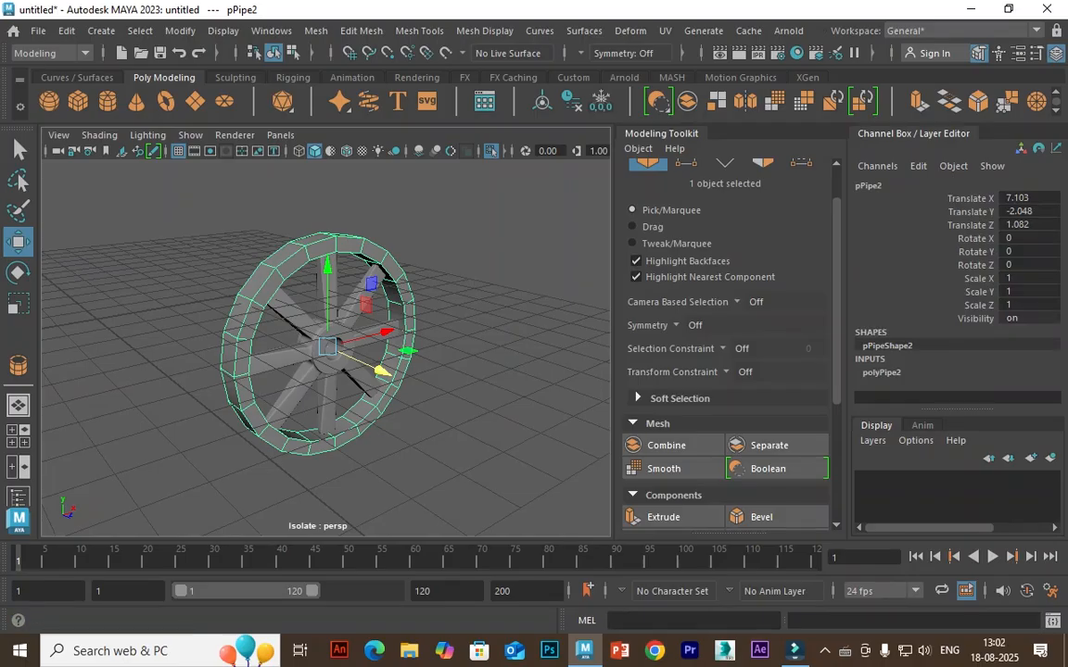
click(881, 372)
scroll(955, 352, down, 3)
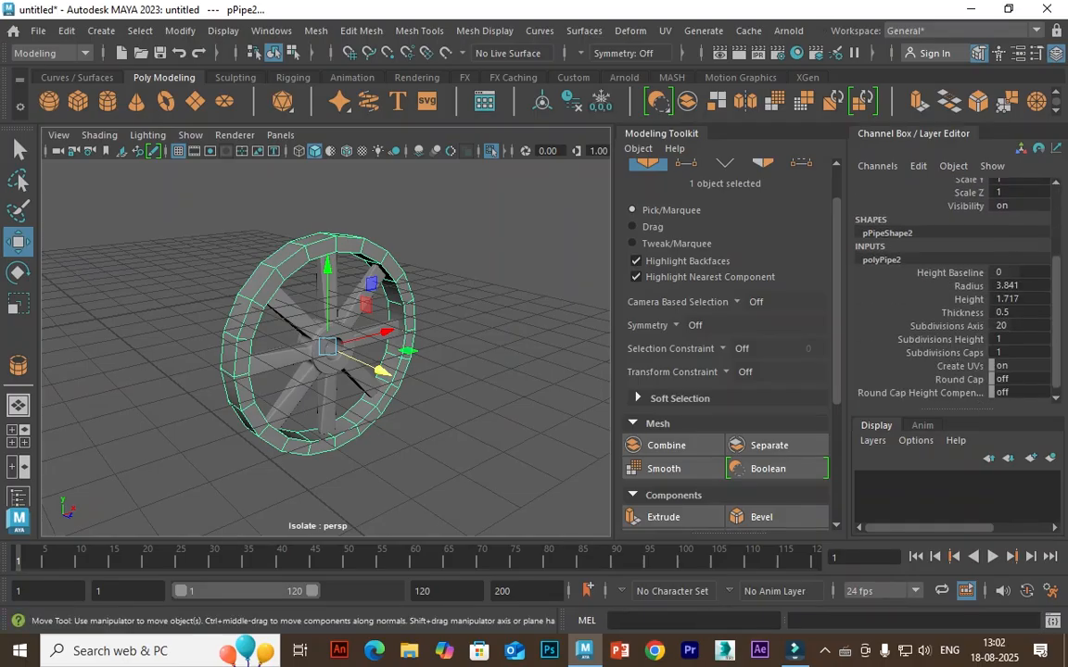
click(969, 285)
mouse_move(463, 343)
ctrl+middle_down()
mouse_move(445, 343)
mouse_move(482, 343)
mouse_move(429, 343)
mouse_move(471, 343)
mouse_move(453, 343)
ctrl+middle_up()
key(ctrl+z)
click(962, 312)
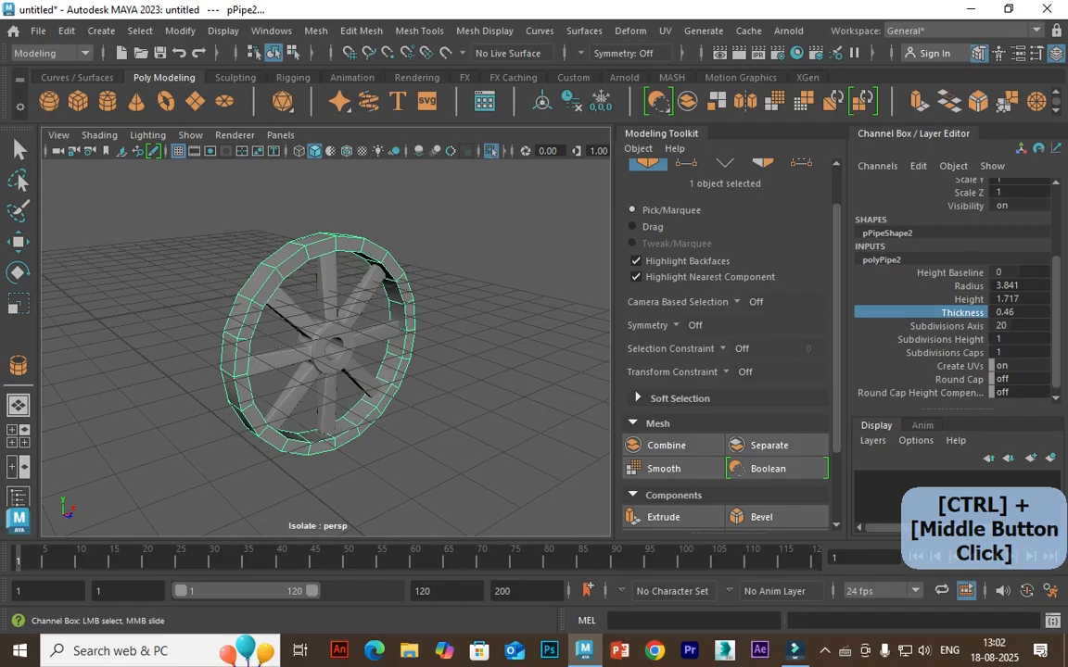
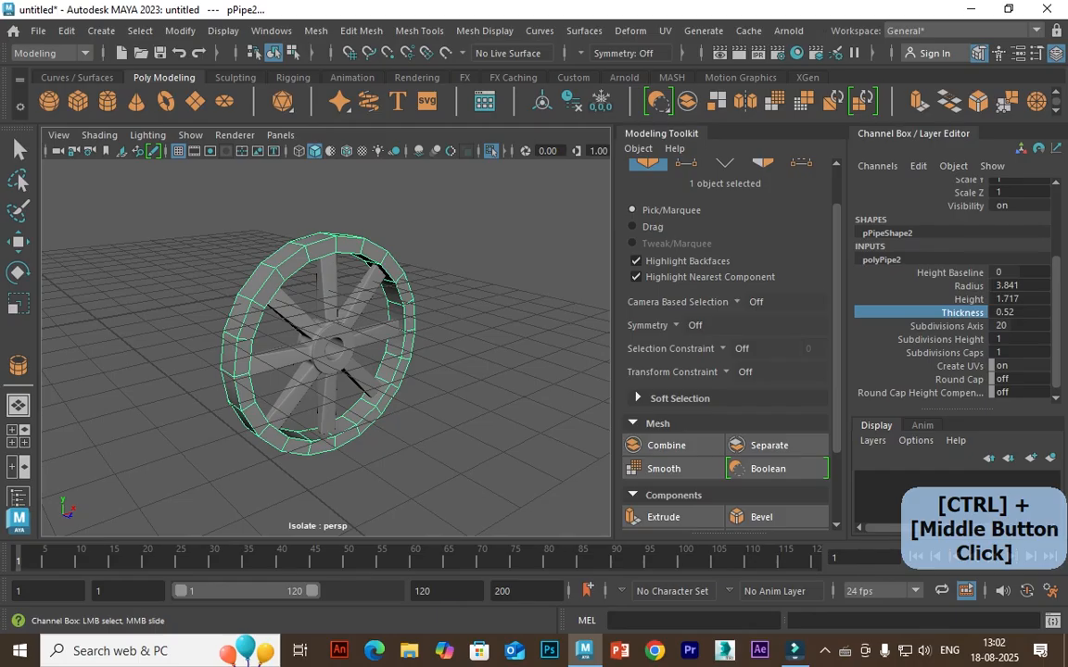
click(964, 299)
ctrl+middle_drag(964, 300, 922, 299)
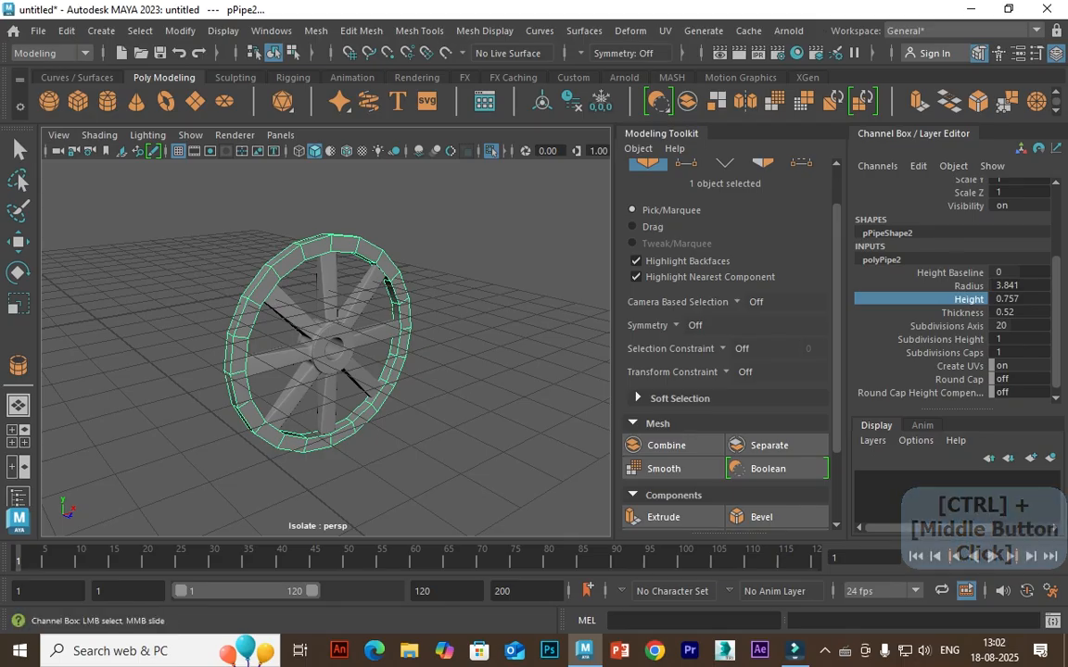
Set the rim pipe's axis subdivisions to 30 and hide the channel settings
key(w)
key(f)
click(520, 408)
alt+drag(519, 407, 399, 357)
click(320, 359)
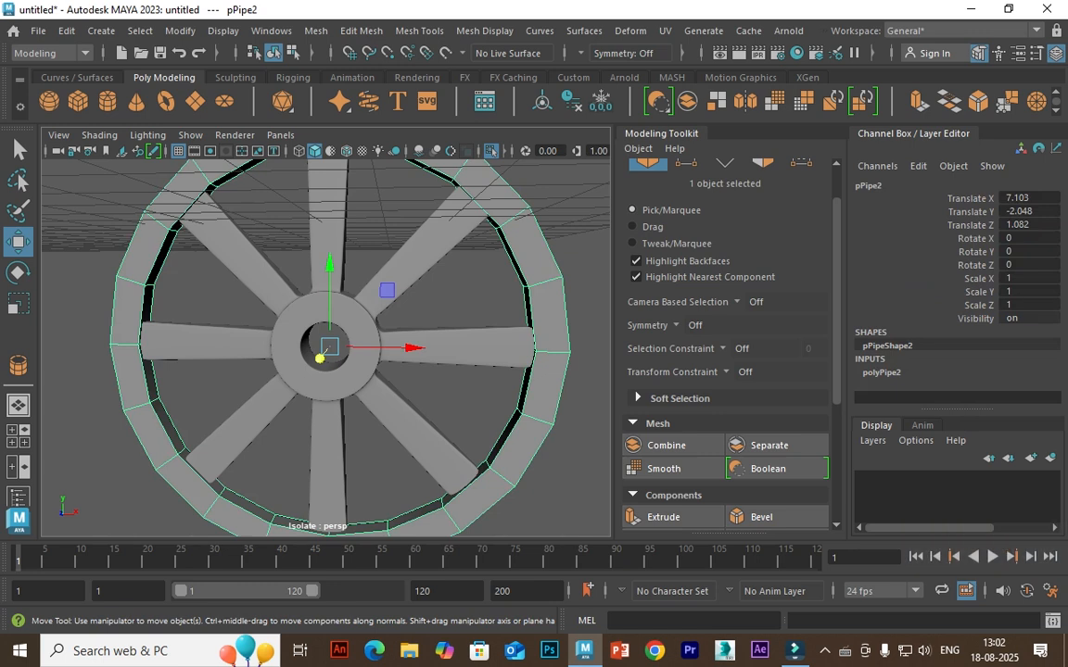
click(881, 372)
scroll(936, 306, down, 3)
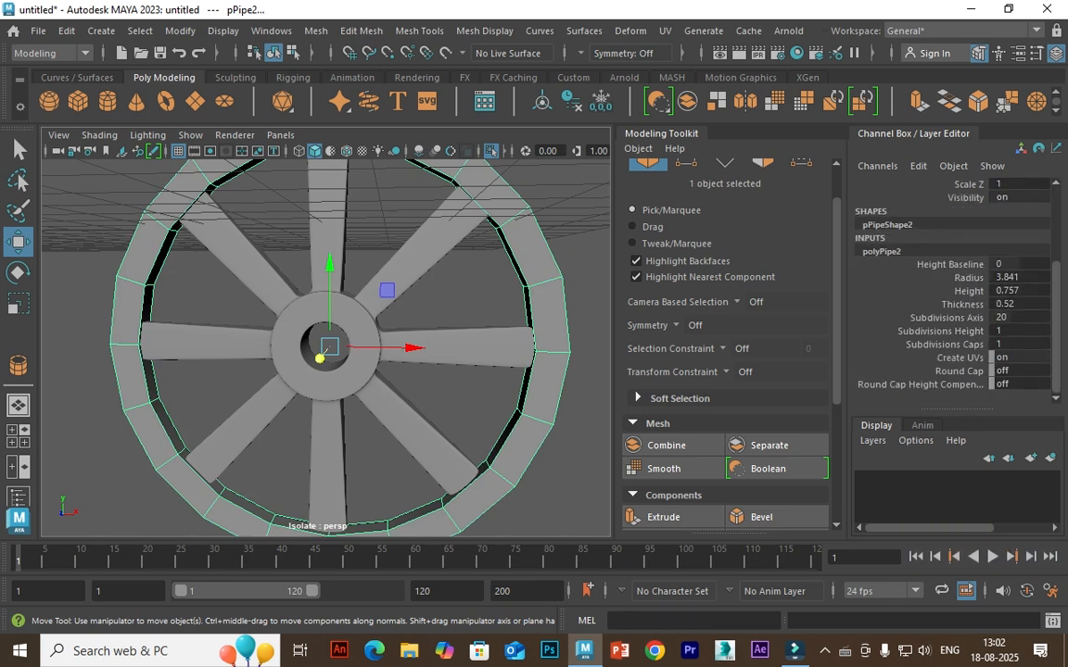
text(30)
key(Return)
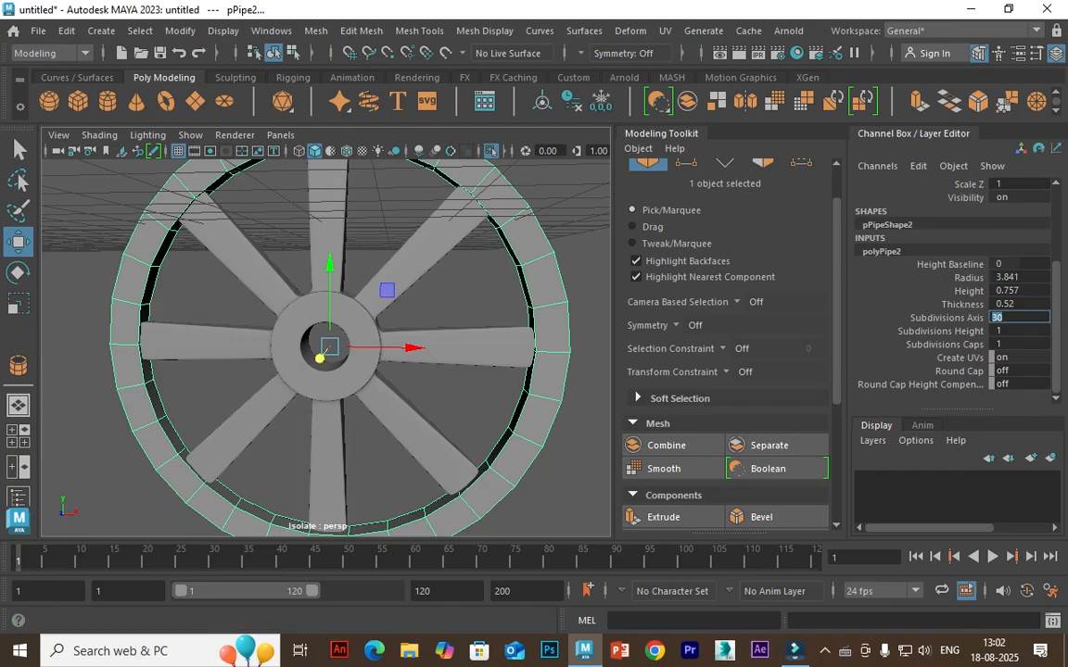
click(1055, 53)
Insert two edge loops around the rim's outer surface, one close to each side edge
scroll(436, 347, down, 6)
alt+drag(436, 347, 557, 398)
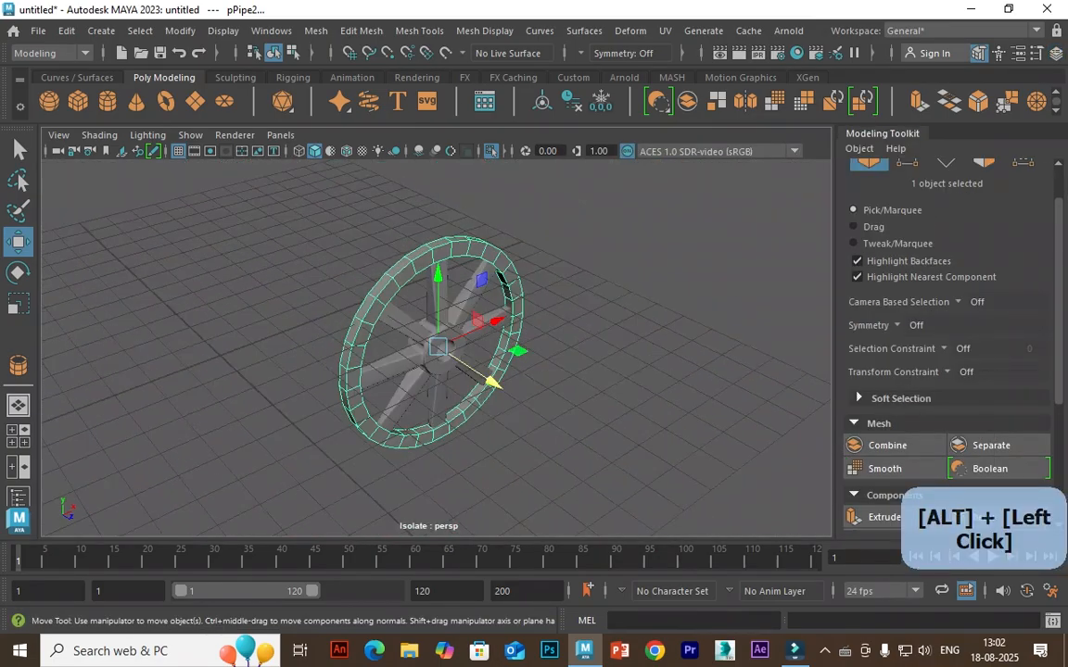
click(602, 352)
scroll(445, 343, up, 3)
alt+drag(435, 347, 389, 351)
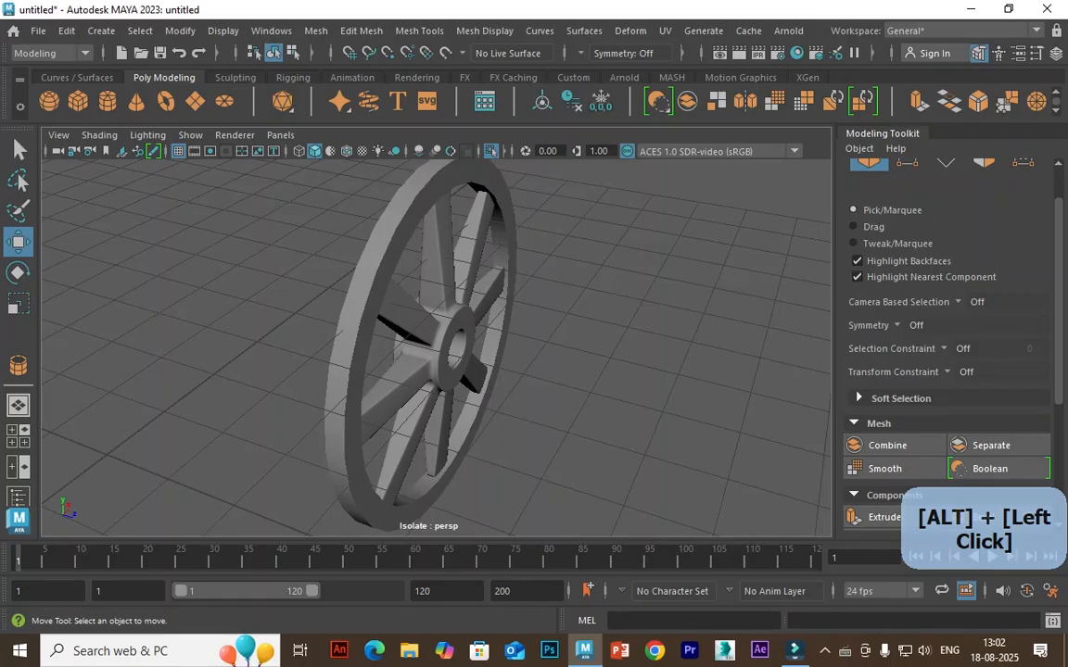
click(345, 371)
scroll(436, 347, up, 3)
alt+middle_drag(436, 347, 484, 423)
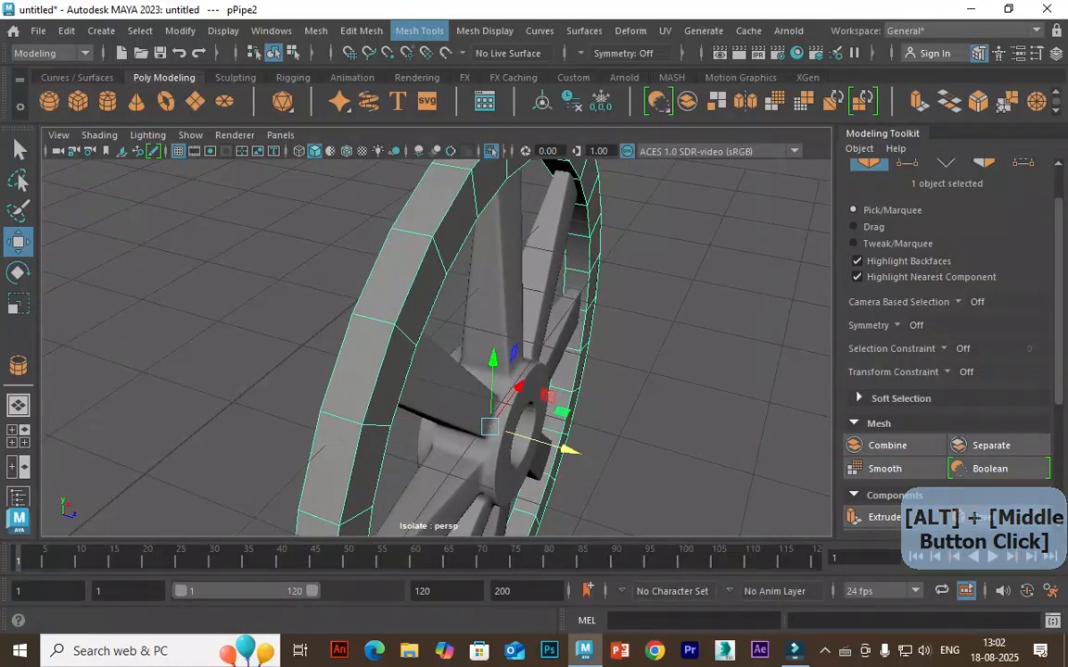
click(419, 31)
click(453, 159)
scroll(435, 347, up, 2)
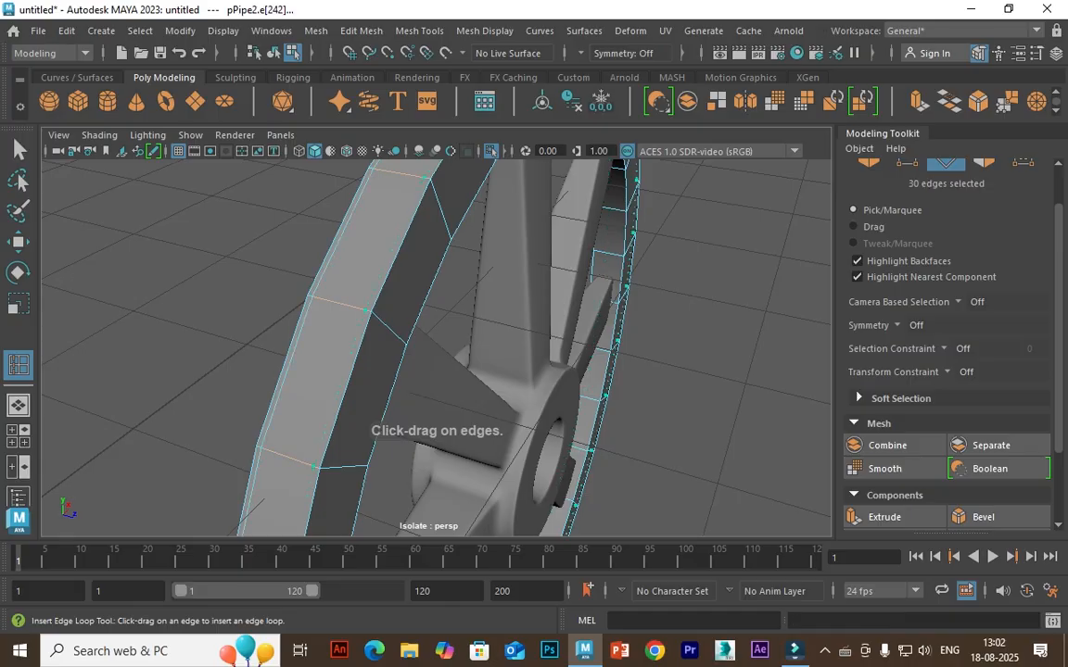
key(w)
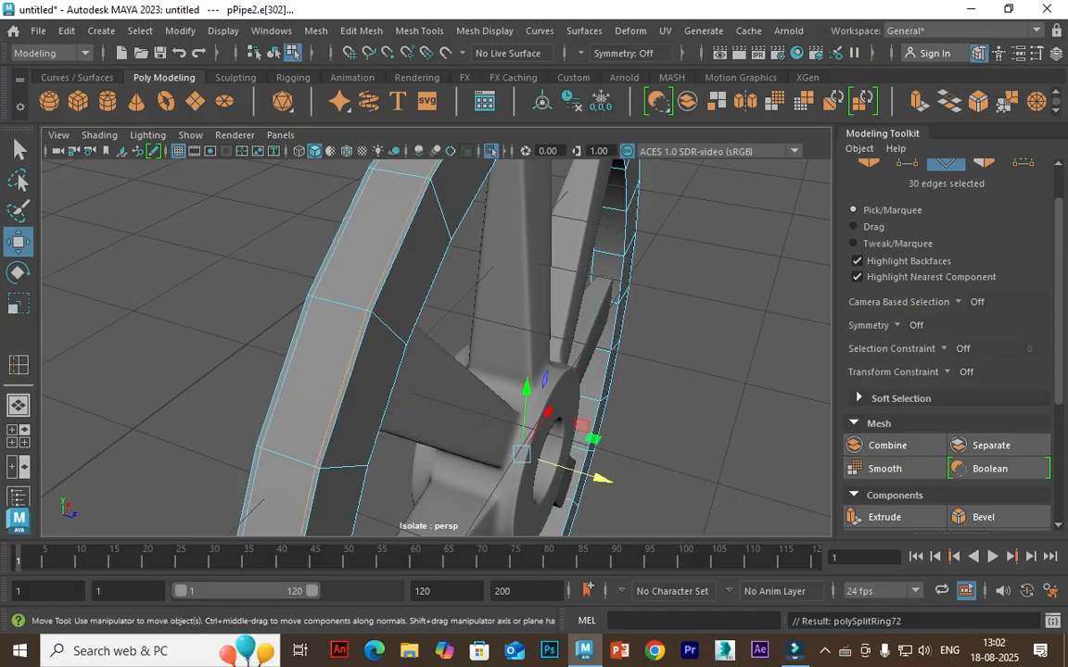
Select the full ring of faces between the two edge loops on the rim's outer surface
click(984, 164)
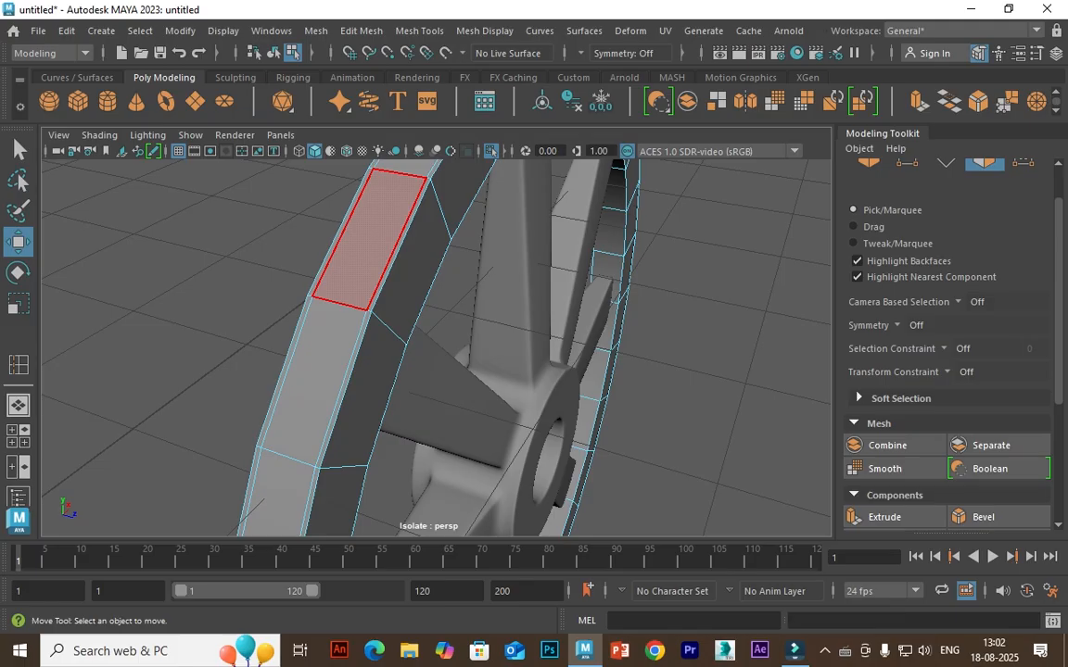
click(369, 239)
scroll(362, 389, down, 3)
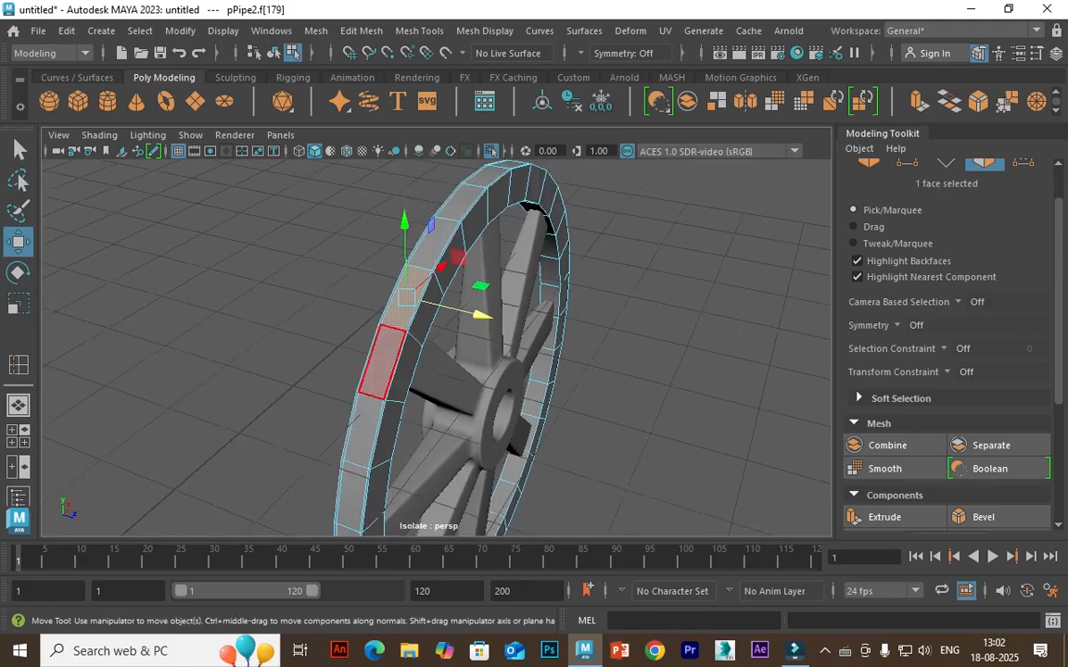
scroll(380, 362, up, 3)
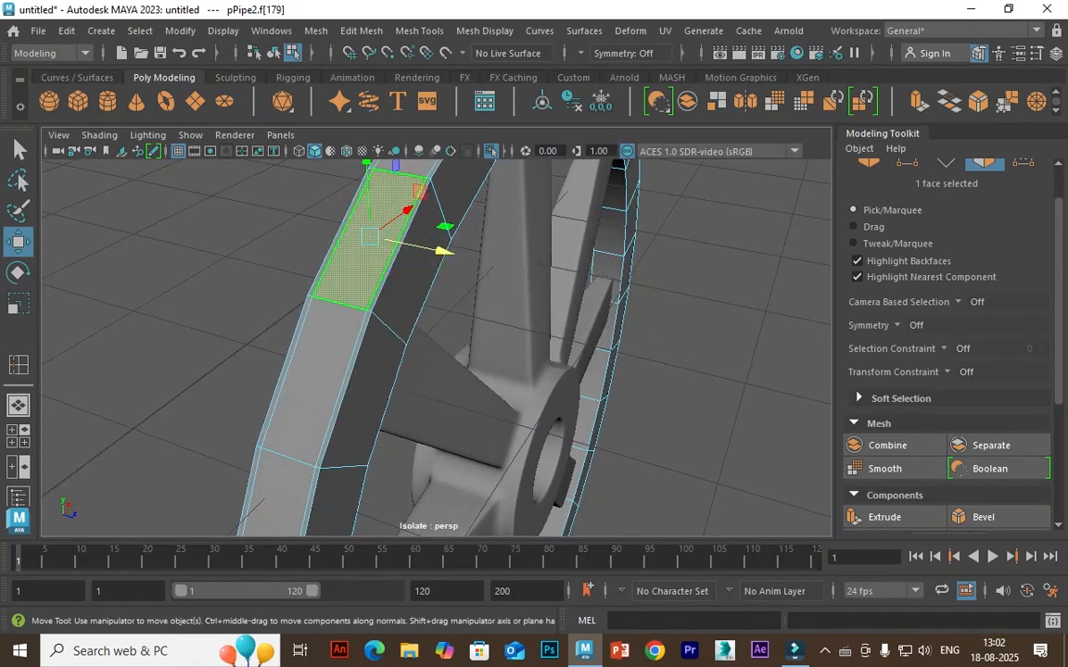
shift+click(315, 380)
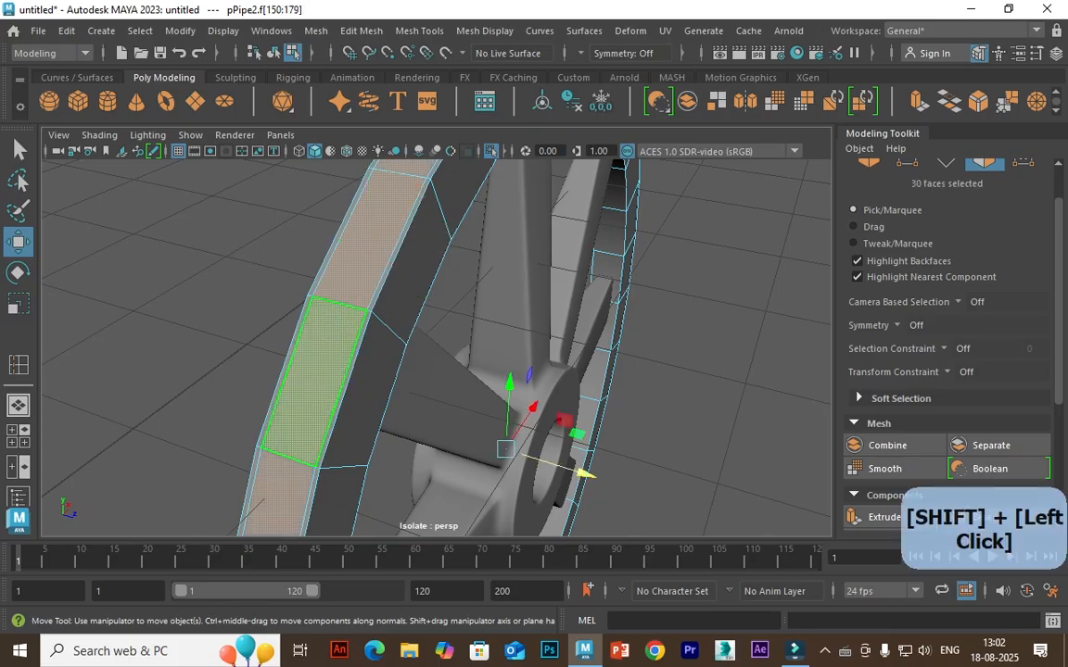
Extrude the selected face ring inward with a thickness of -0.18 to form a groove around the rim
scroll(362, 315, down, 5)
alt+drag(361, 315, 44, 237)
key(space)
key(space)
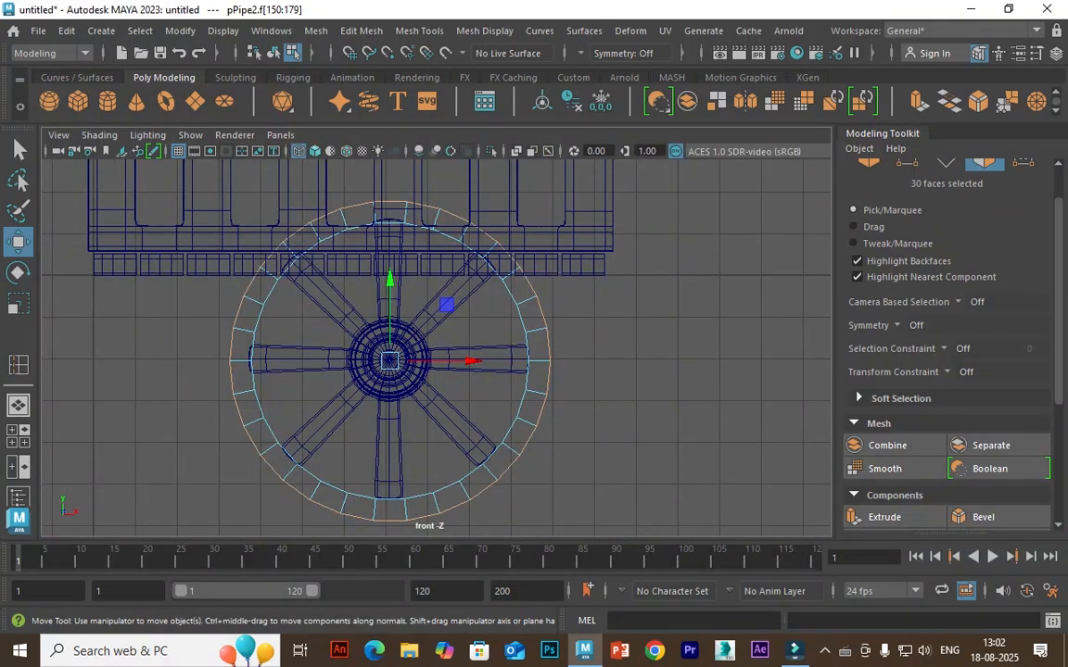
key(ctrl+e)
ctrl+drag(669, 274, 651, 275)
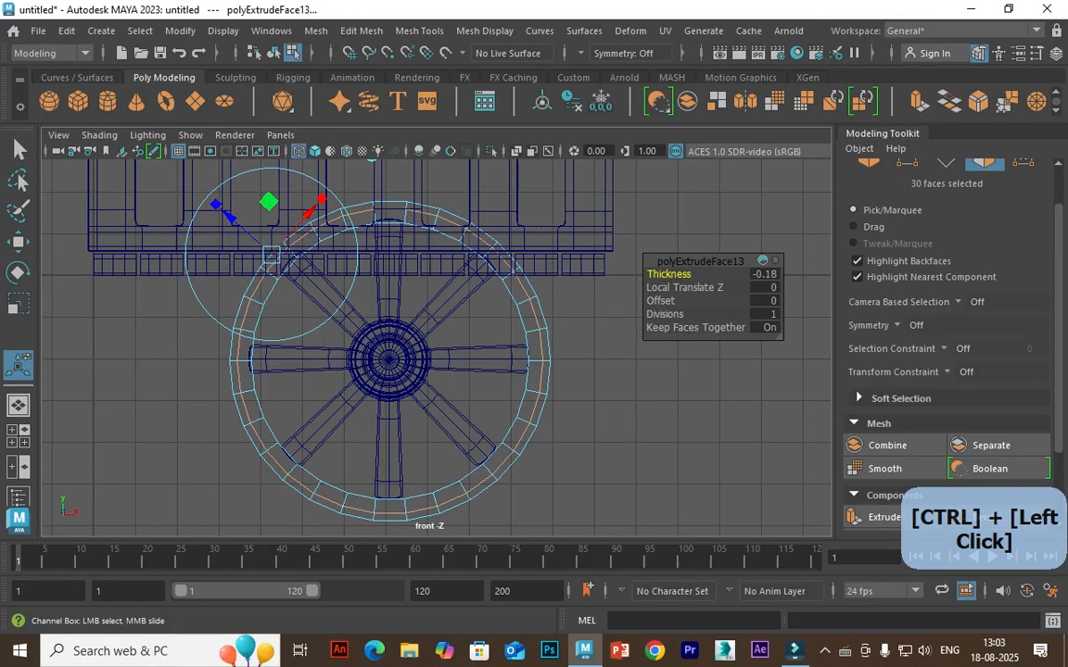
key(w)
key(space)
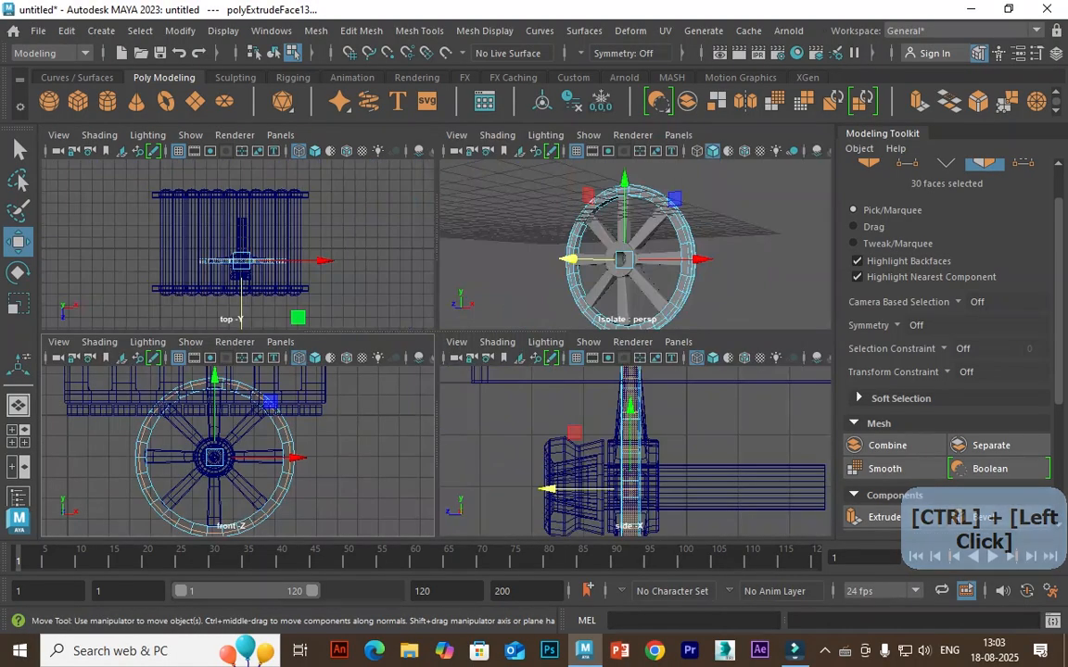
key(space)
alt+drag(436, 352, 556, 357)
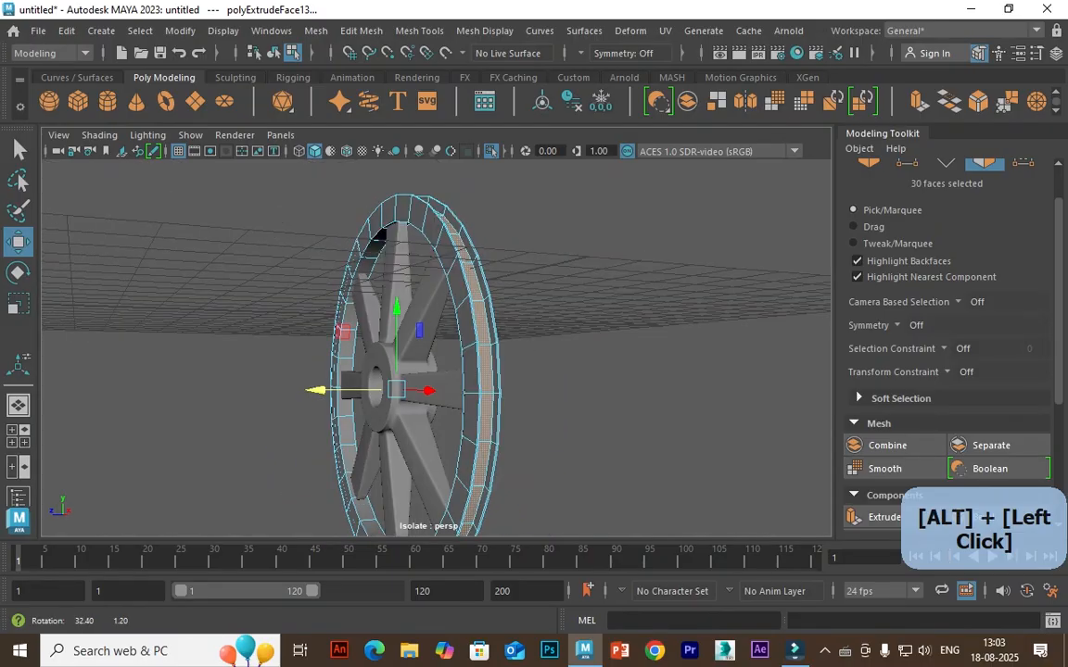
click(556, 357)
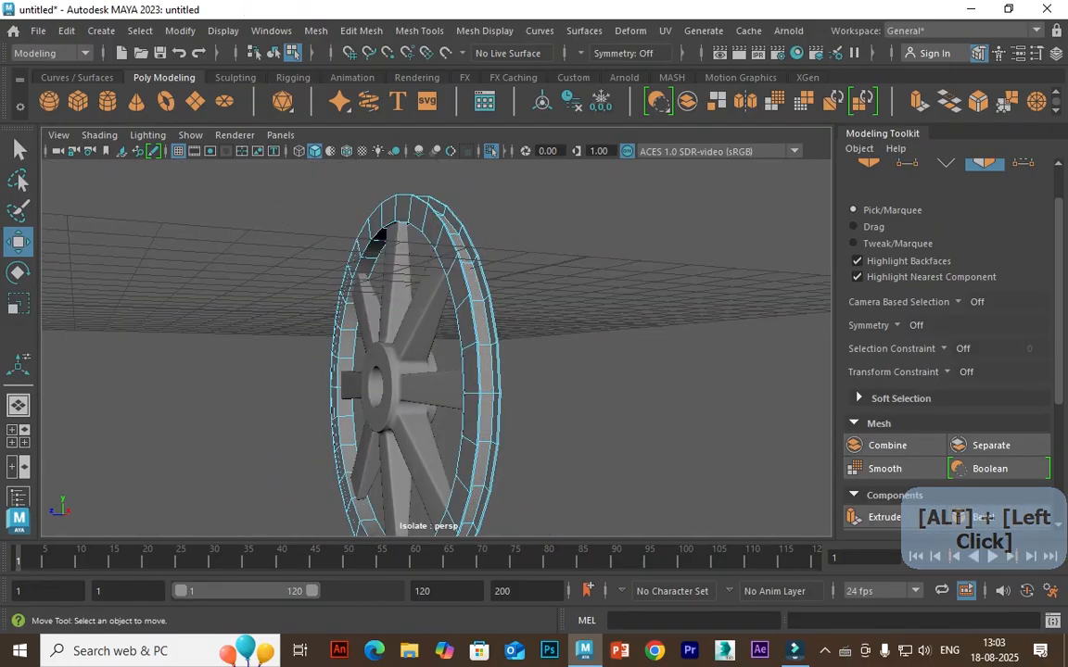
alt+drag(556, 357, 646, 432)
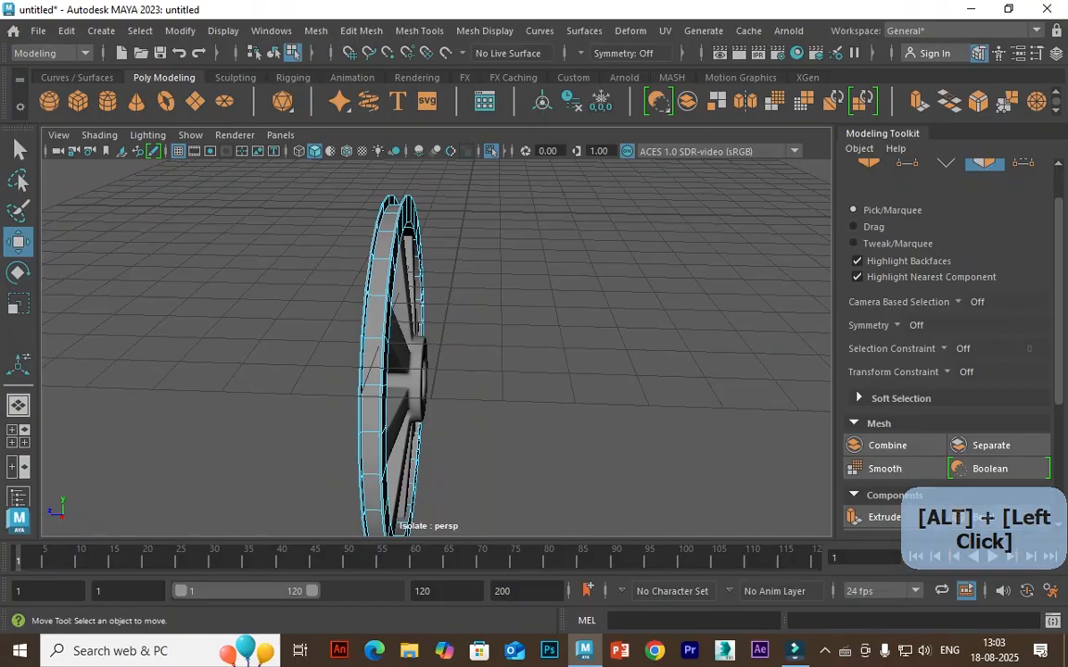
Create a polygon pipe around the rim in the front view, centred on the hub, about 4.2 in radius and 1.9 high
key(space)
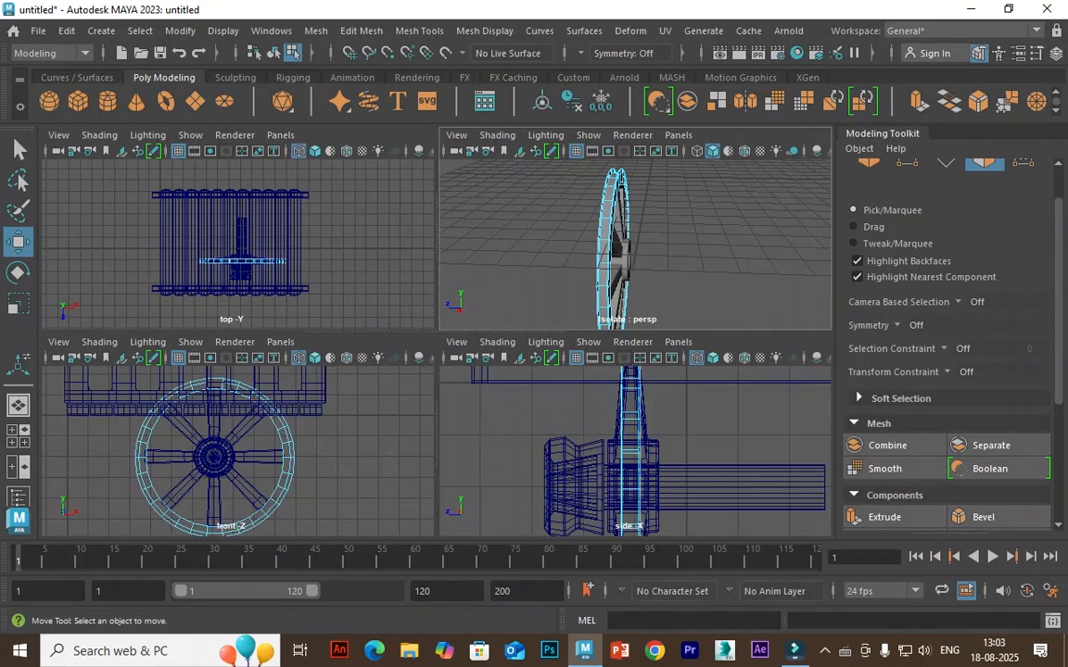
key(space)
click(101, 30)
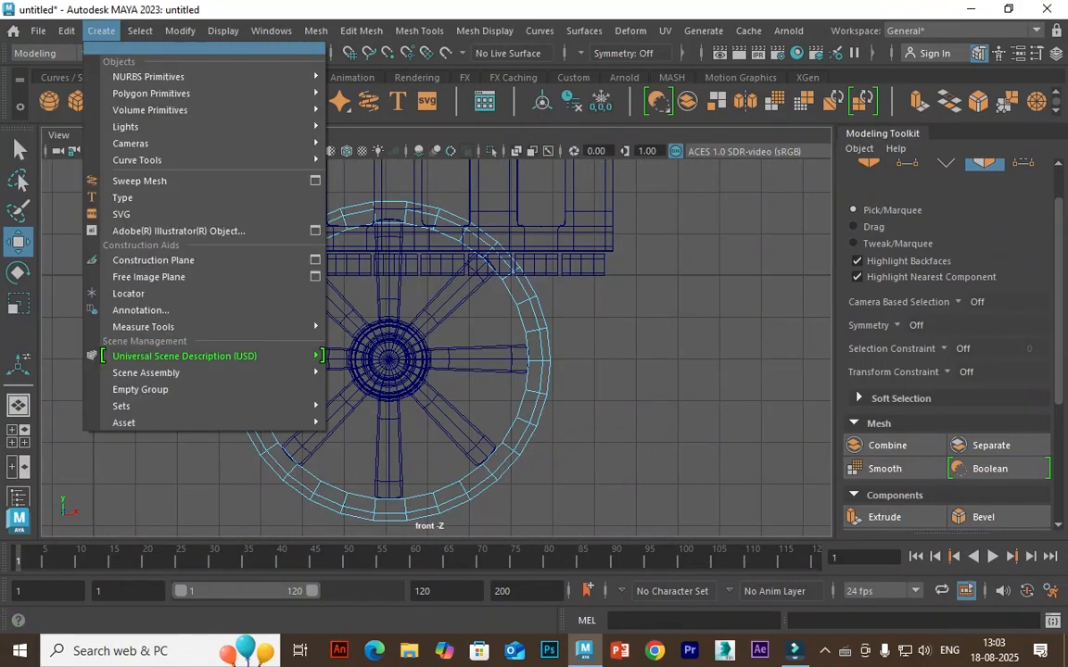
mouse_move(151, 93)
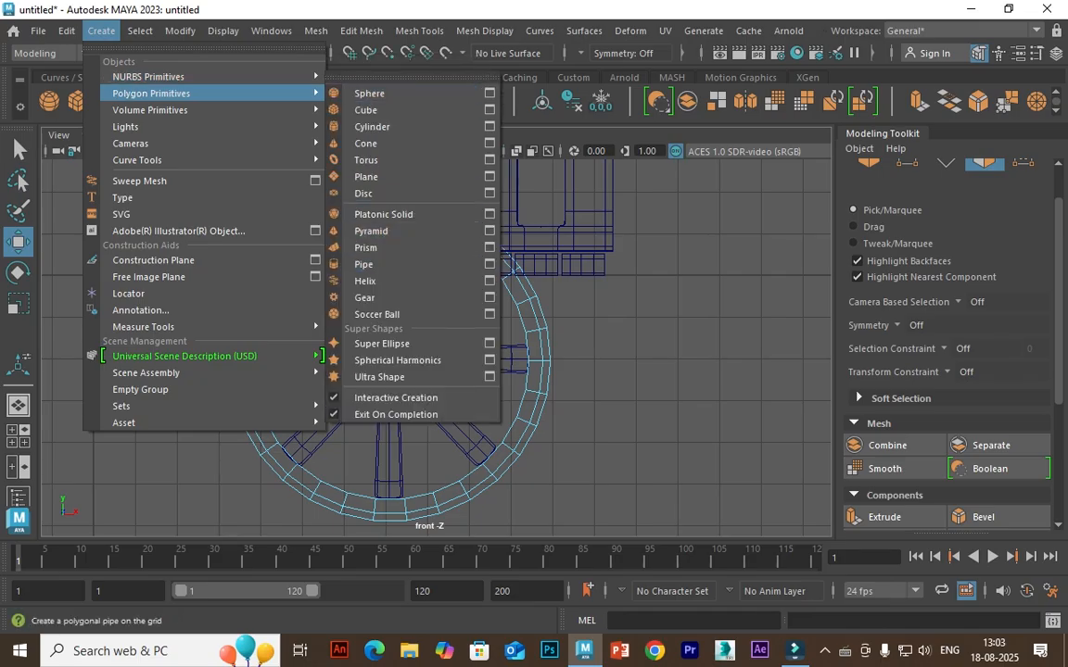
click(371, 264)
drag(390, 361, 567, 362)
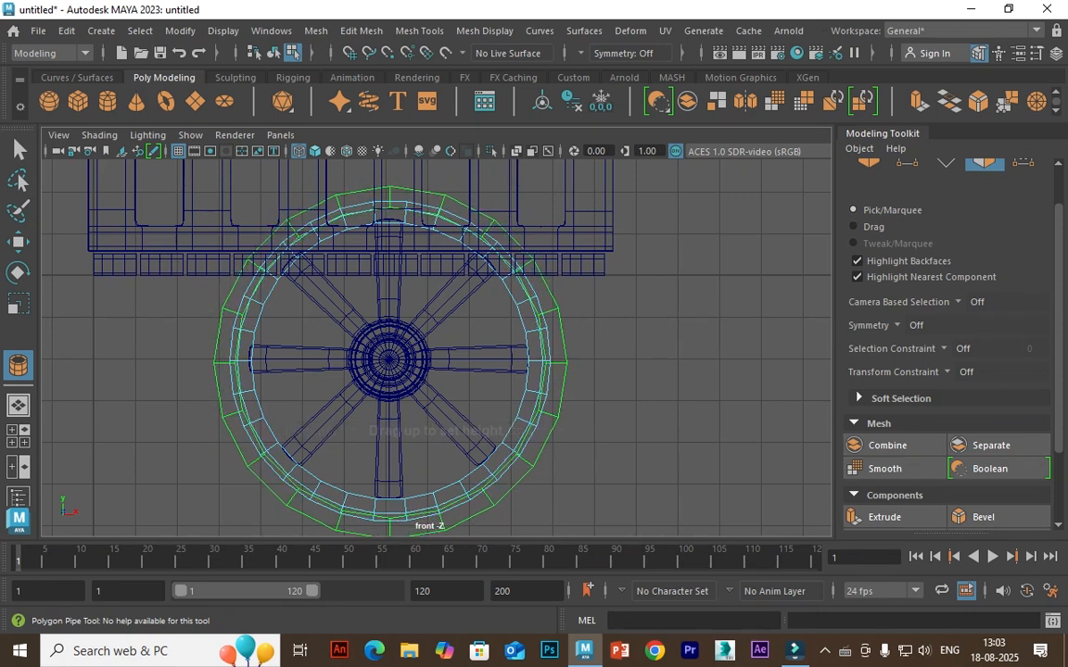
key(w)
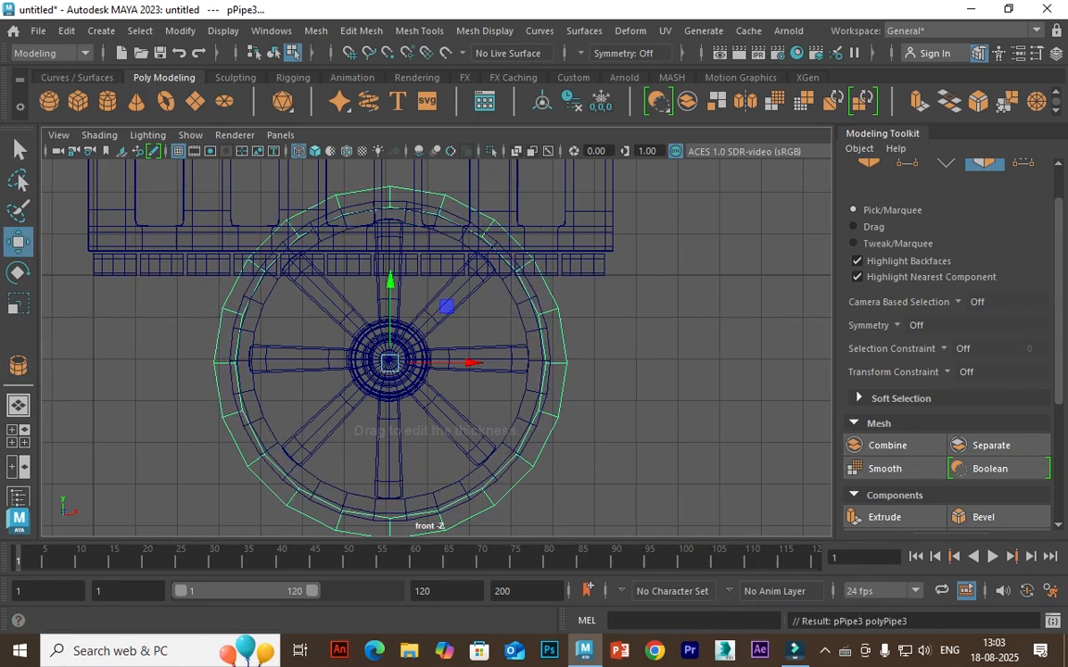
Set the new outer pipe's axis subdivisions to 30 and hide the channel settings
click(1056, 52)
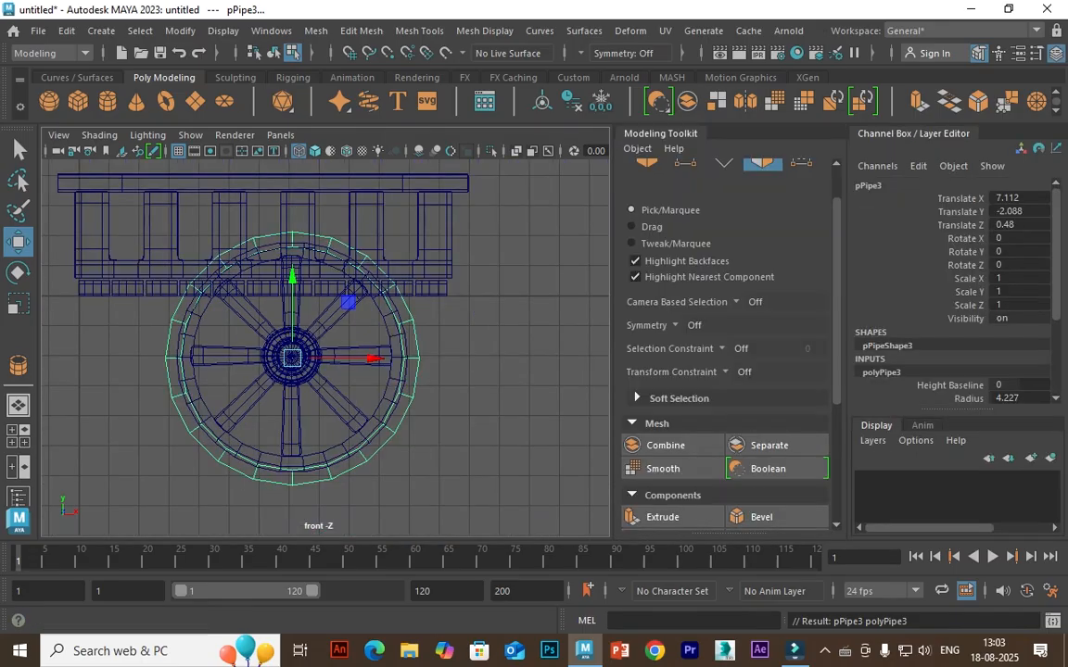
scroll(953, 287, down, 3)
key(Return)
click(1056, 53)
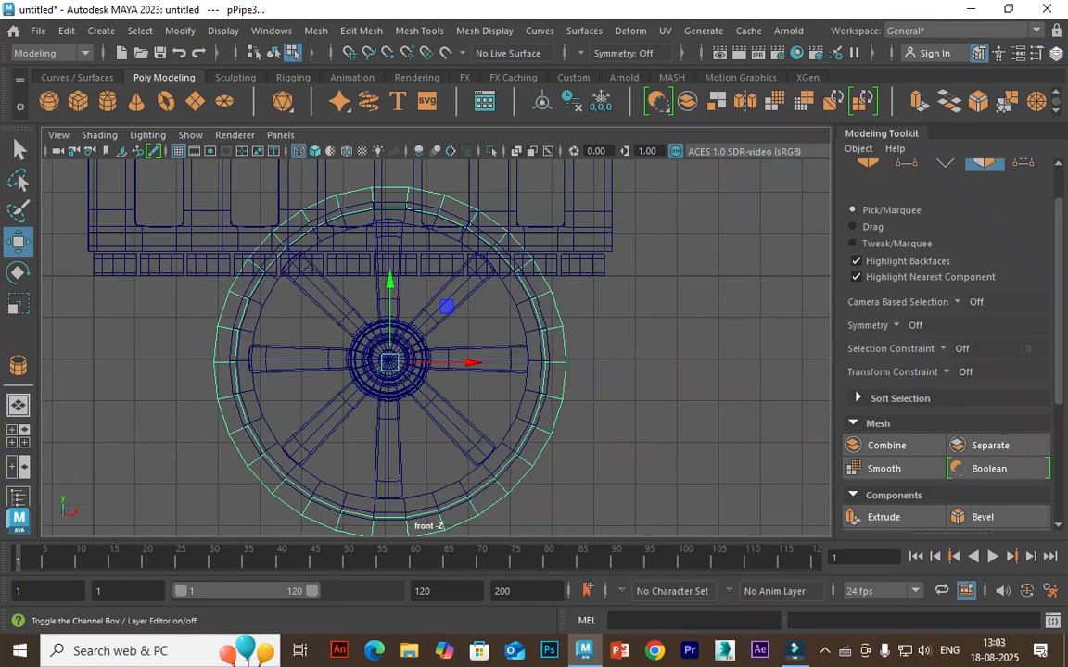
End the isolation in the perspective view and switch to object selection with the wheel in view below the cart
key(space)
key(space)
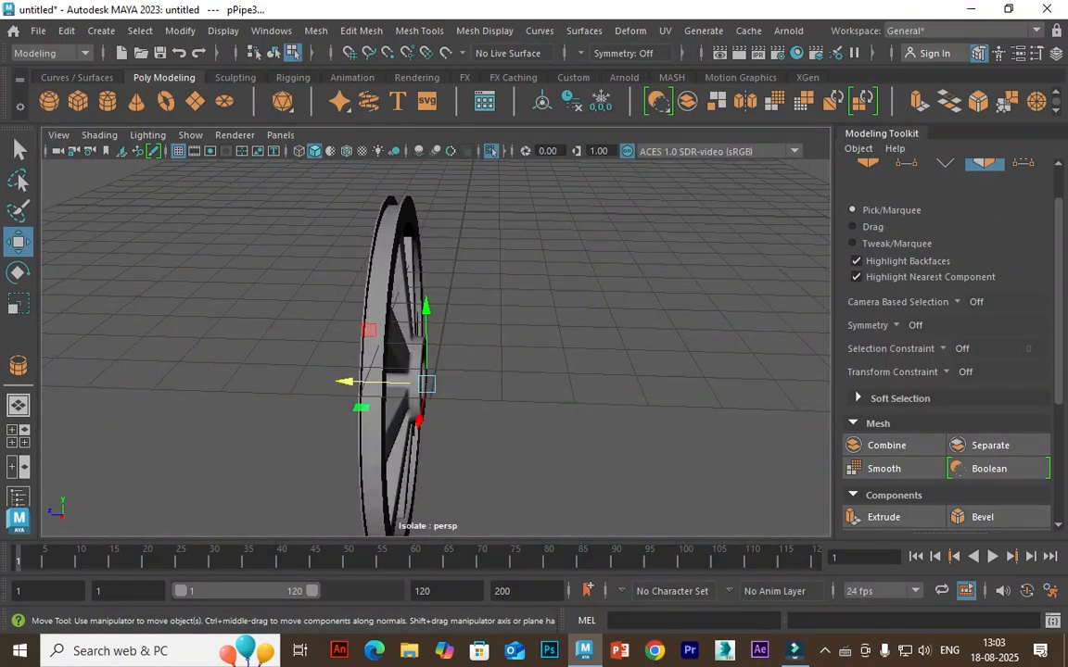
key(ctrl+1)
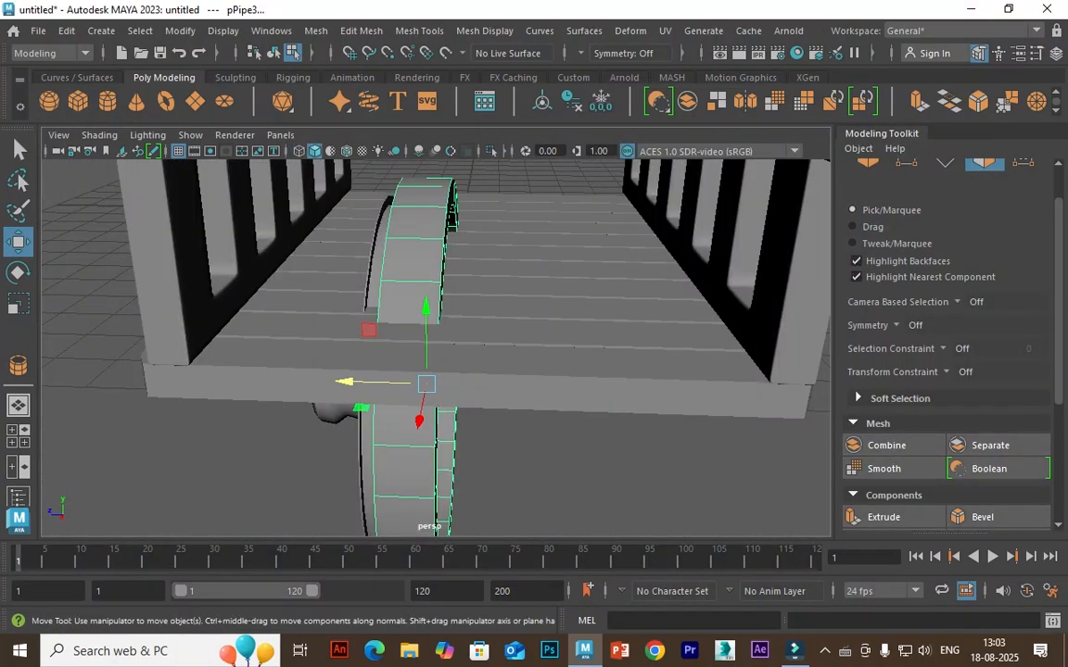
shift+click(373, 250)
alt+drag(519, 389, 343, 288)
shift+click(361, 353)
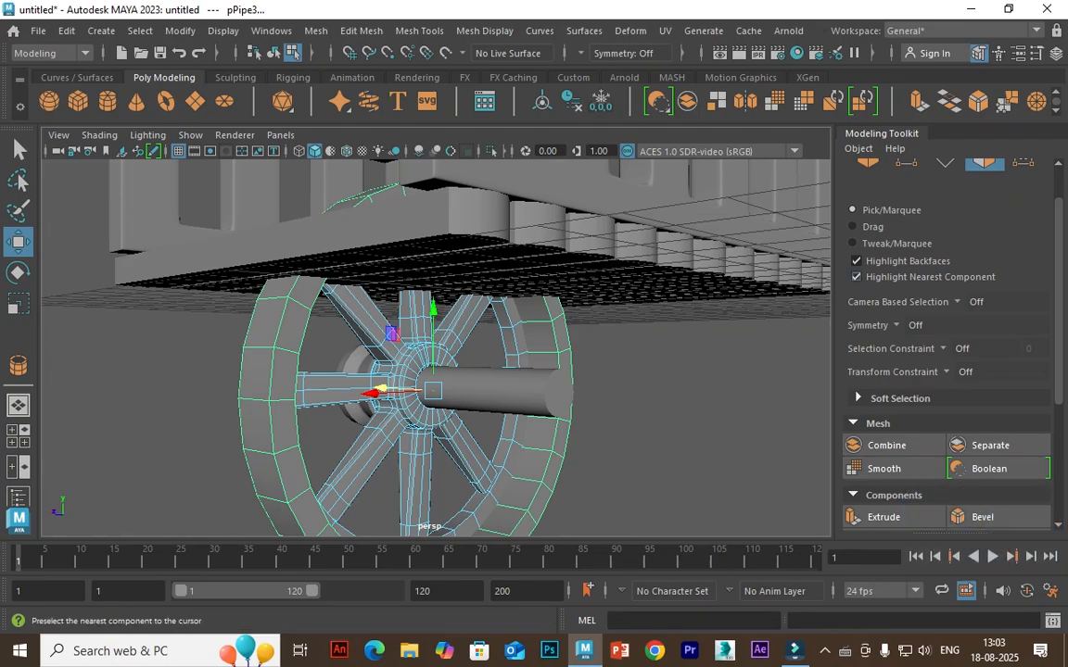
click(867, 163)
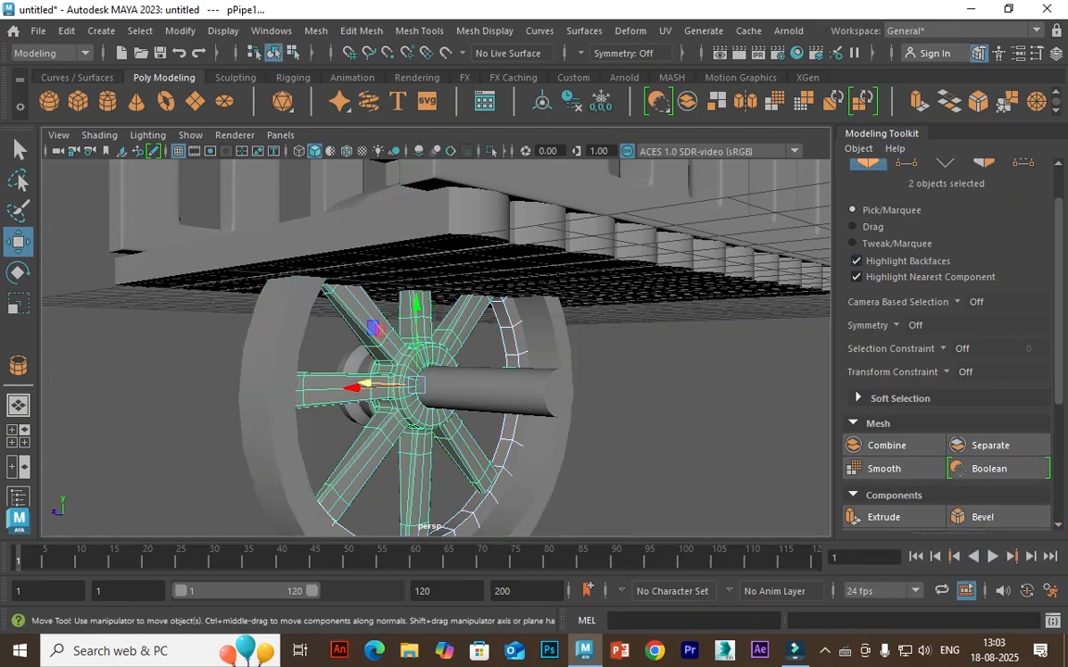
click(491, 151)
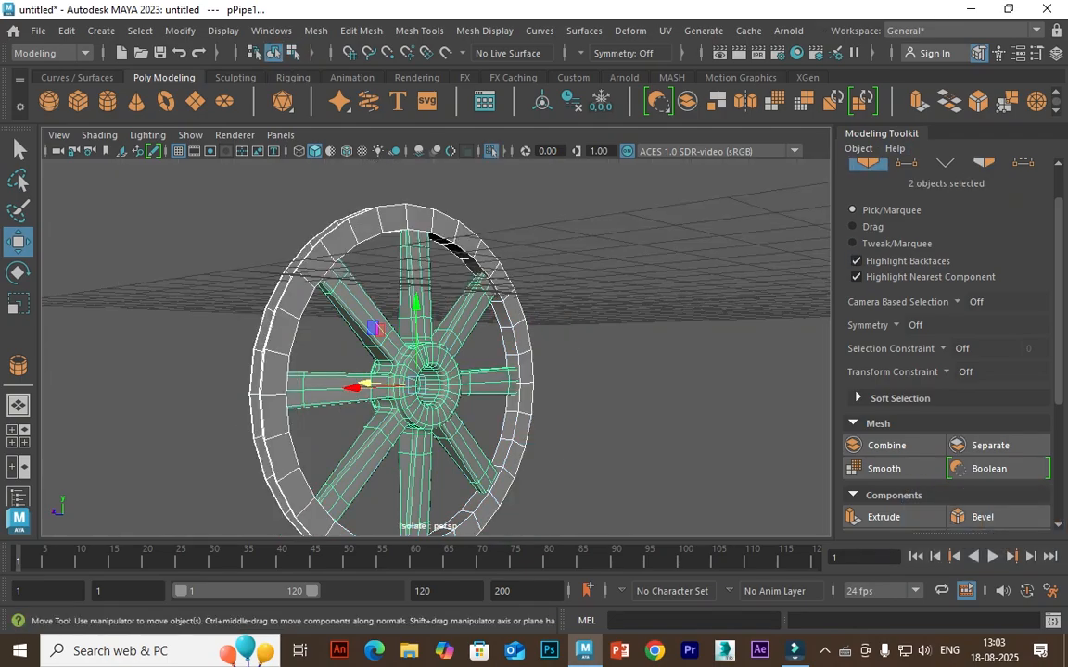
key(alt+d)
click(492, 151)
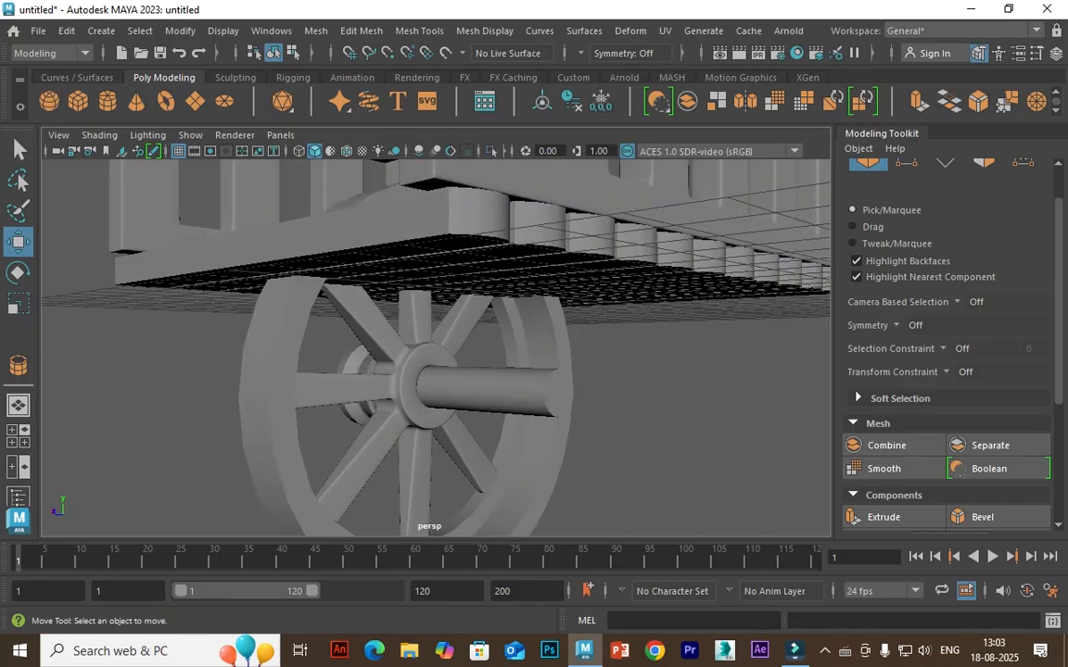
Isolate the spokes, the grooved rim and the new outer pipe, then clear the selection
click(343, 390)
shift+click(274, 389)
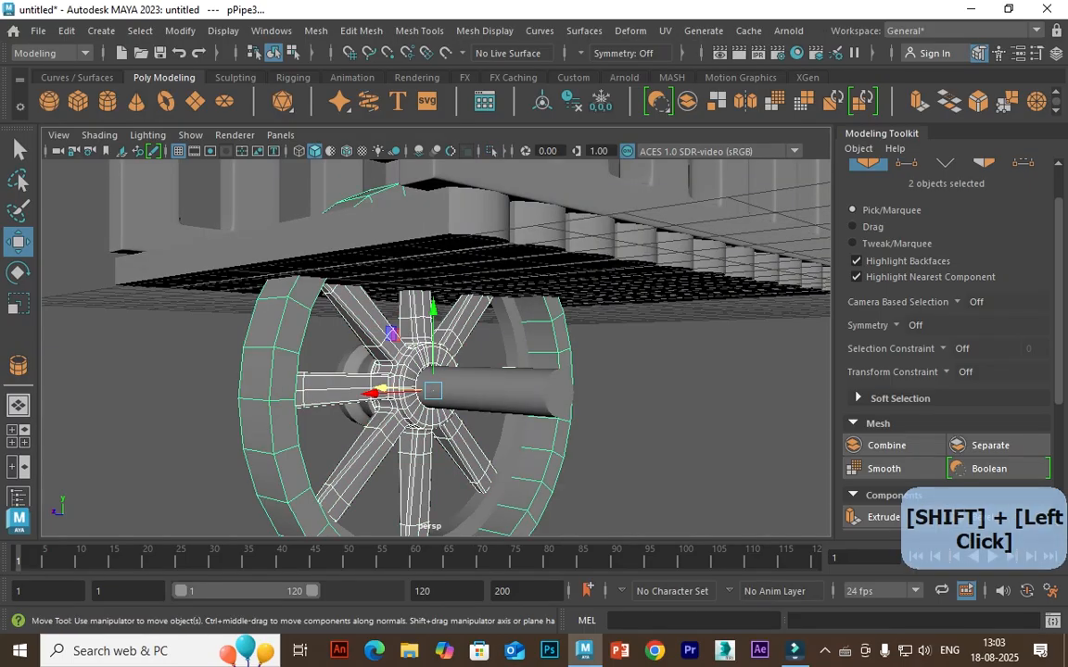
shift+click(510, 436)
click(491, 151)
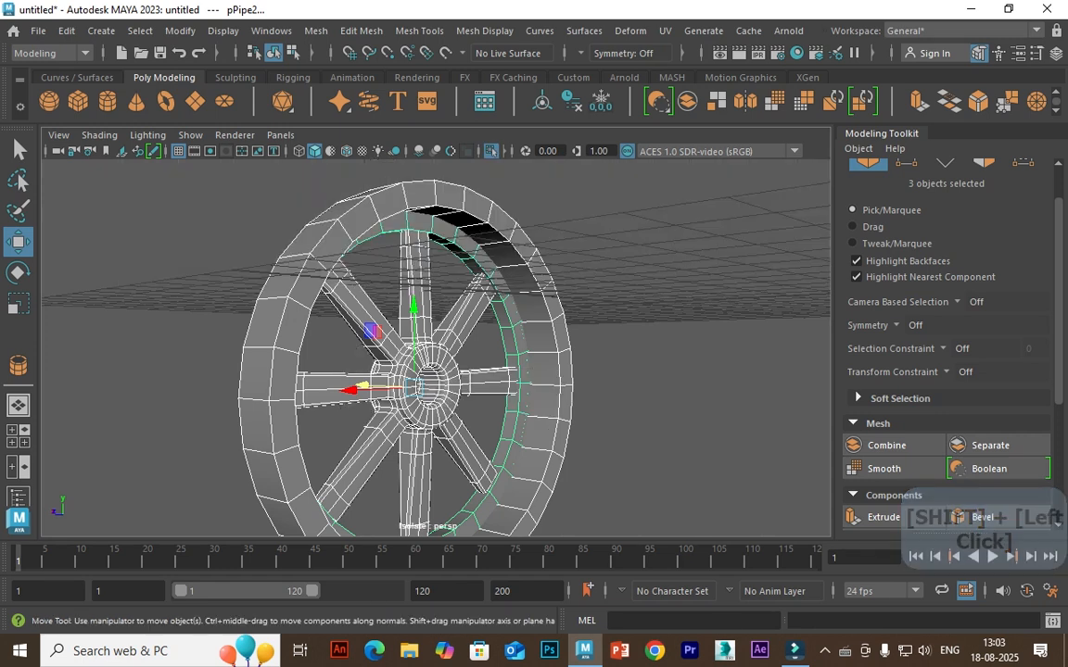
click(648, 352)
Move the outer pipe along Z to a Translate Z of about 1.26
alt+drag(556, 334, 653, 417)
click(371, 278)
drag(357, 348, 324, 337)
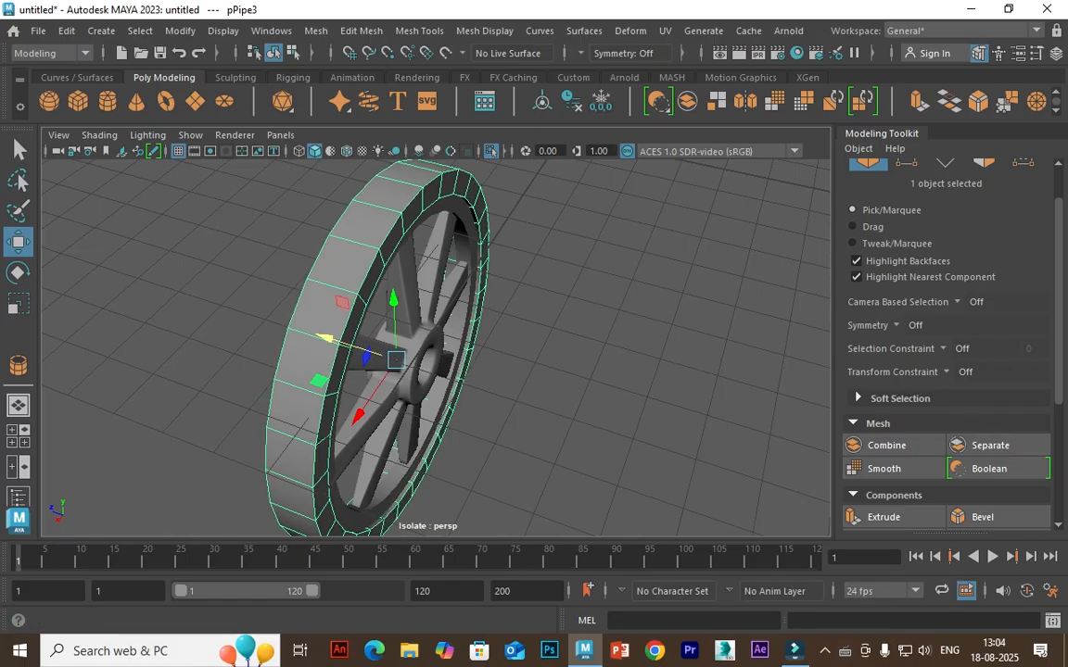
Reduce the outer pipe's height to 0.988 in its channel settings
click(1056, 53)
click(881, 371)
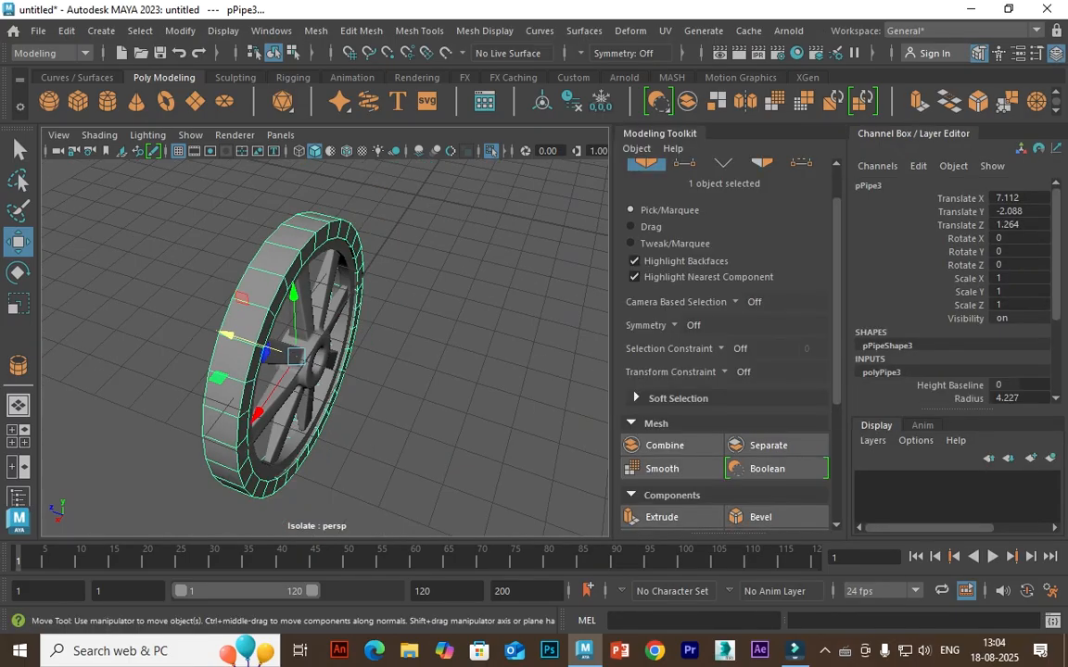
scroll(955, 297, down, 1)
click(968, 373)
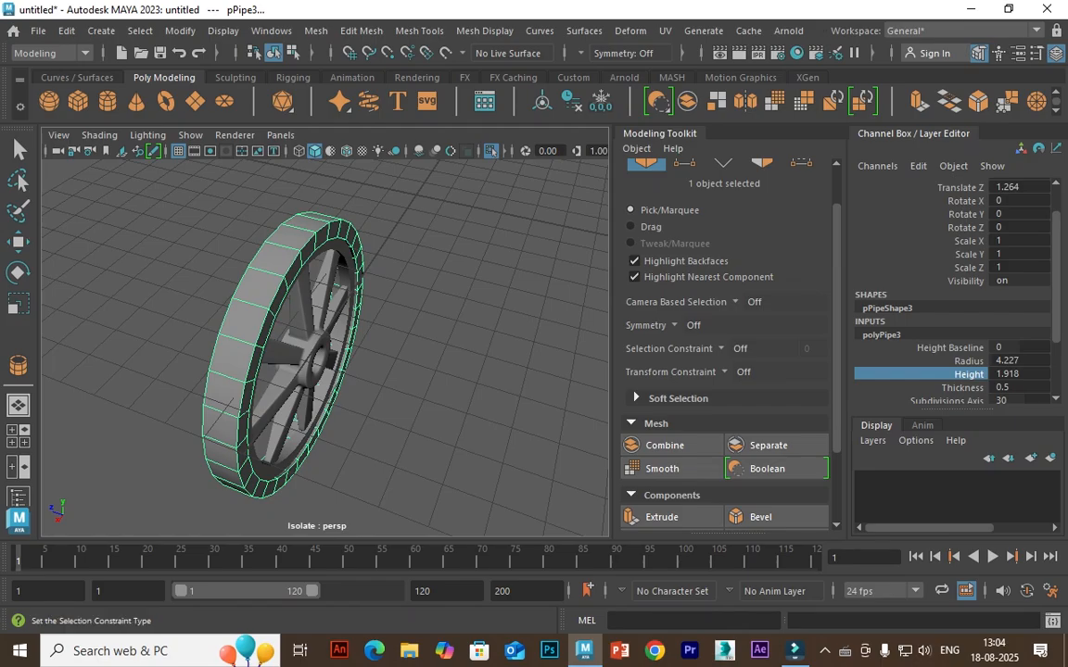
ctrl+middle_drag(464, 371, 380, 371)
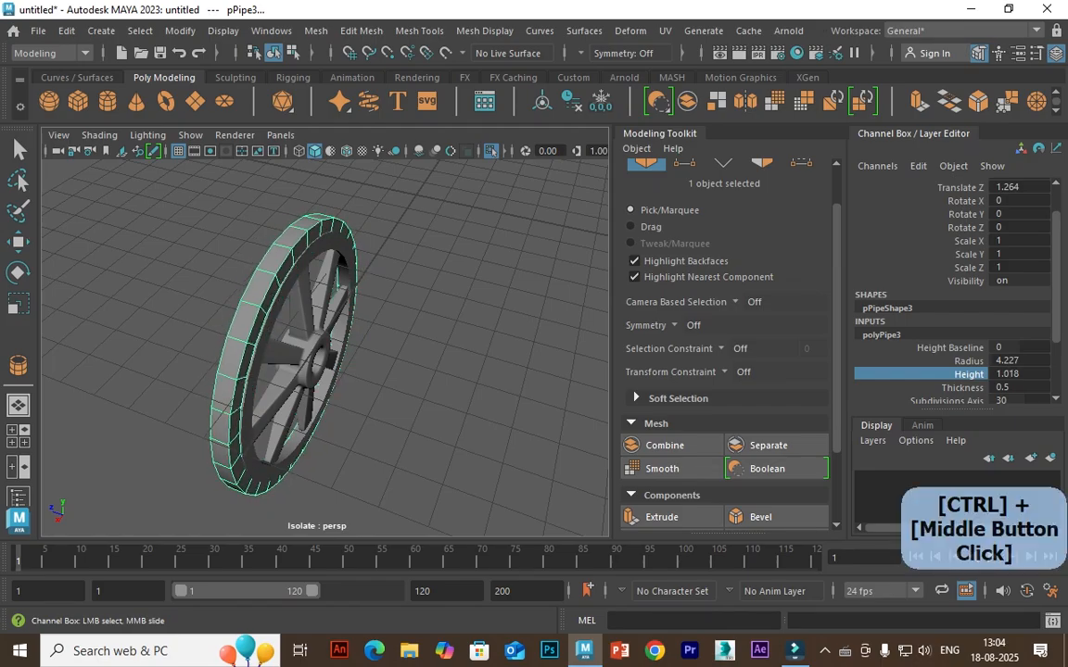
Move the outer pipe along Z over the grooved rim, to a Translate Z of 1.07
scroll(325, 352, up, 3)
alt+drag(324, 352, 444, 349)
key(w)
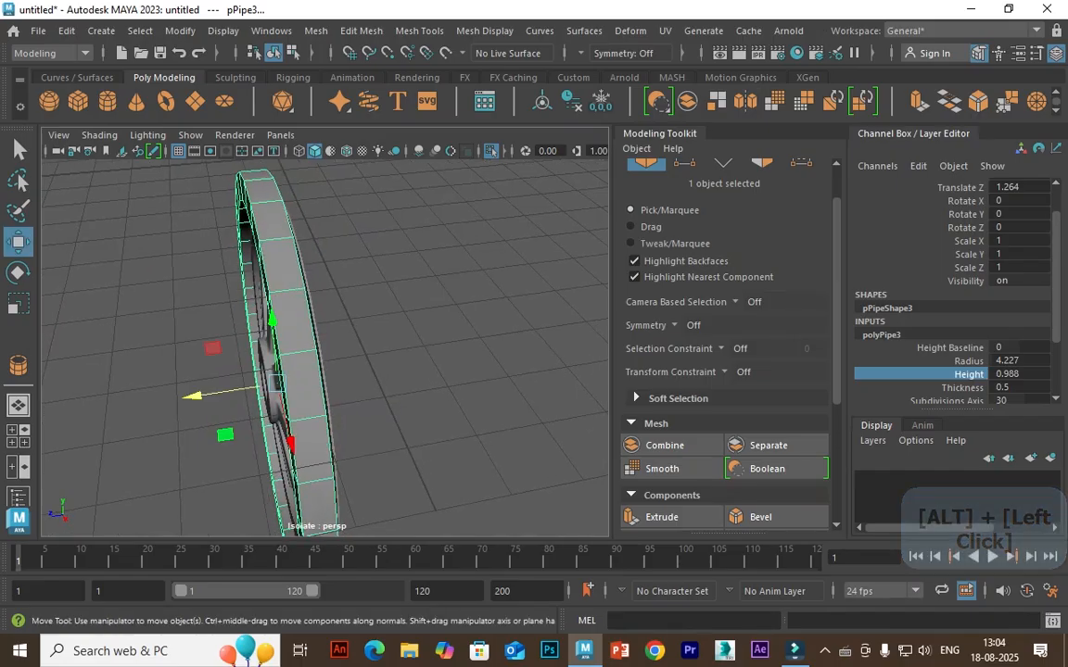
scroll(325, 353, down, 3)
middle_drag(321, 415, 329, 415)
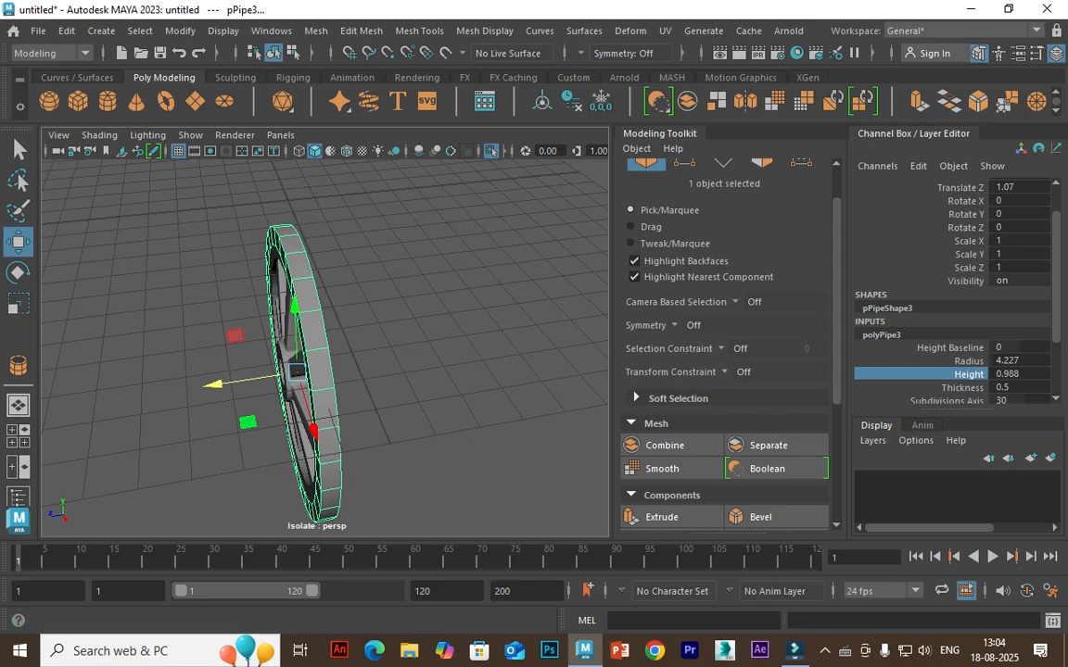
Narrow the outer pipe to a height of 0.518 to suit the rim's groove and hide the channel settings
ctrl+middle_drag(330, 414, 329, 414)
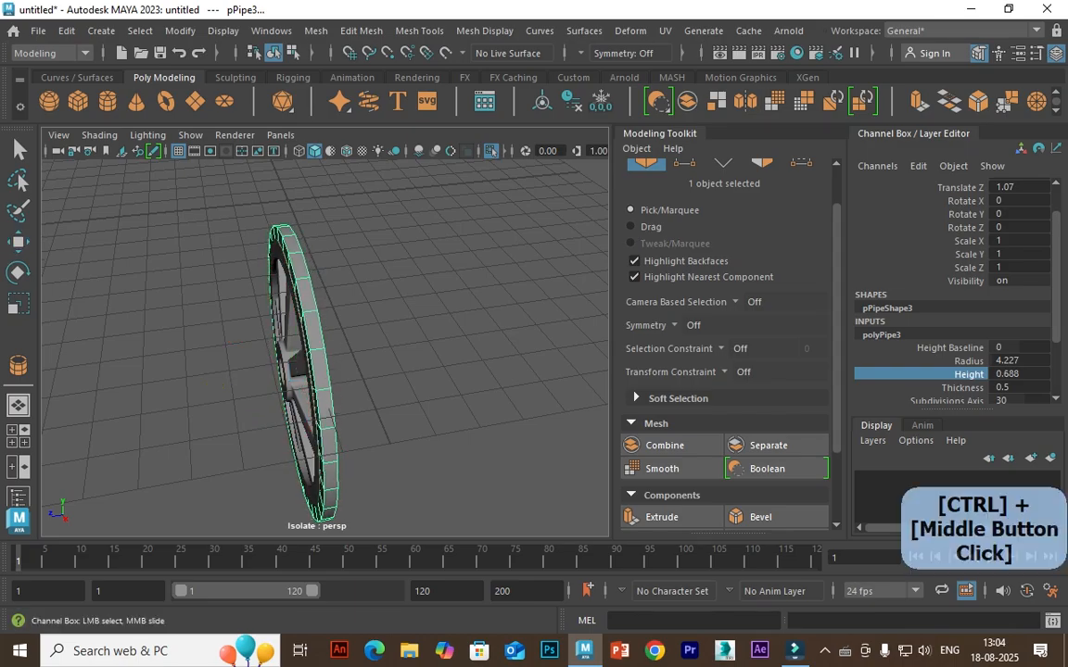
scroll(329, 414, up, 5)
alt+drag(329, 414, 239, 381)
scroll(216, 480, down, 4)
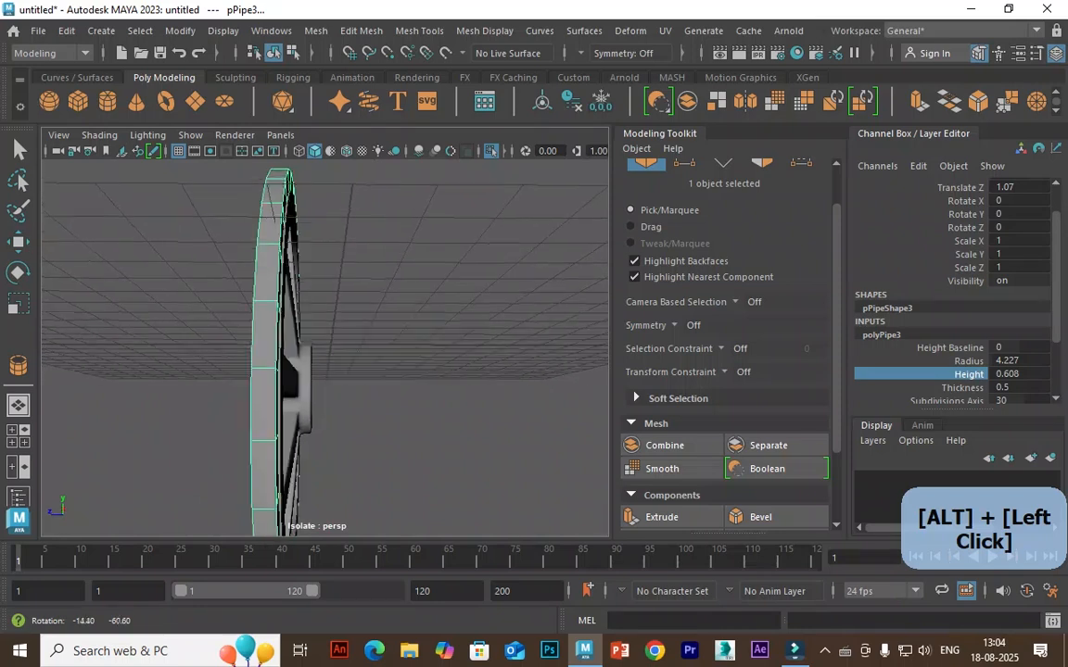
scroll(259, 394, up, 6)
alt+middle_drag(278, 417, 533, 432)
scroll(533, 432, down, 5)
alt+drag(533, 432, 339, 547)
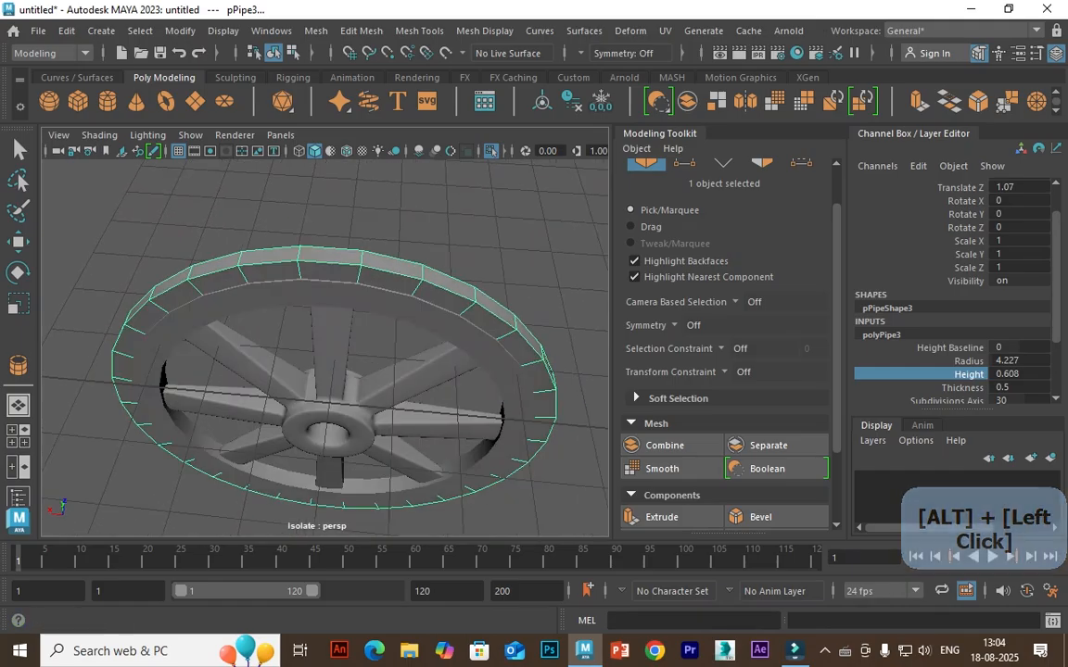
mouse_move(969, 374)
ctrl+middle_down()
mouse_move(926, 373)
mouse_move(966, 373)
ctrl+middle_up()
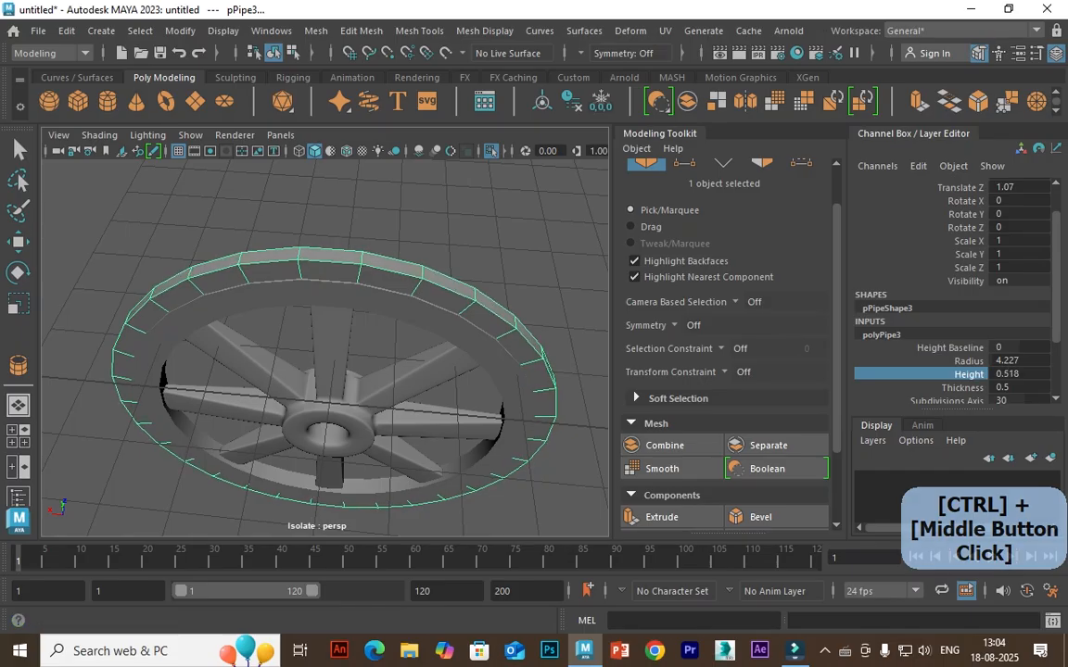
click(1055, 53)
key(w)
Insert one edge loop around each side face of the outer pipe, between its outer and inner edges
click(649, 213)
alt+drag(649, 213, 488, 224)
click(376, 335)
scroll(371, 336, up, 2)
alt+drag(399, 376, 543, 329)
scroll(436, 347, down, 2)
alt+middle_drag(436, 348, 402, 361)
click(419, 31)
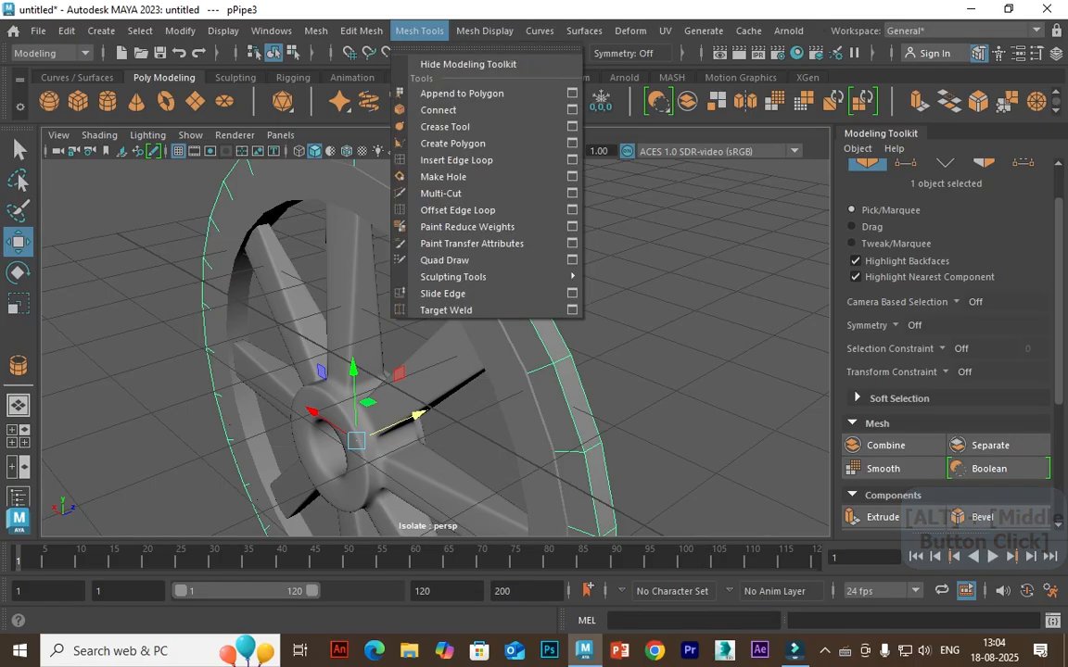
click(456, 160)
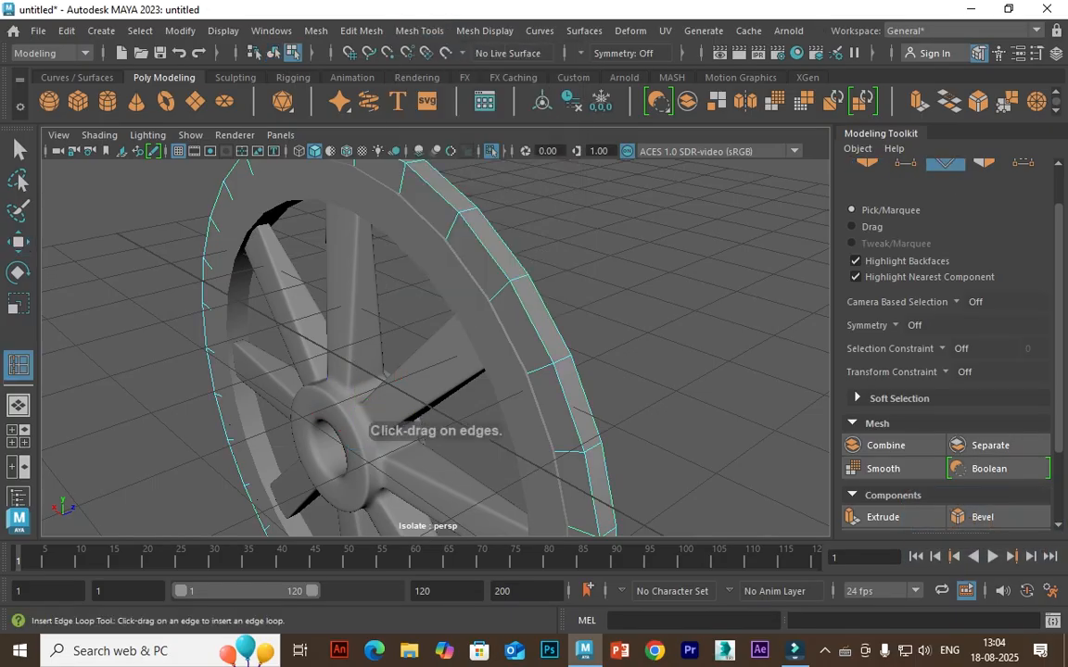
scroll(435, 348, up, 3)
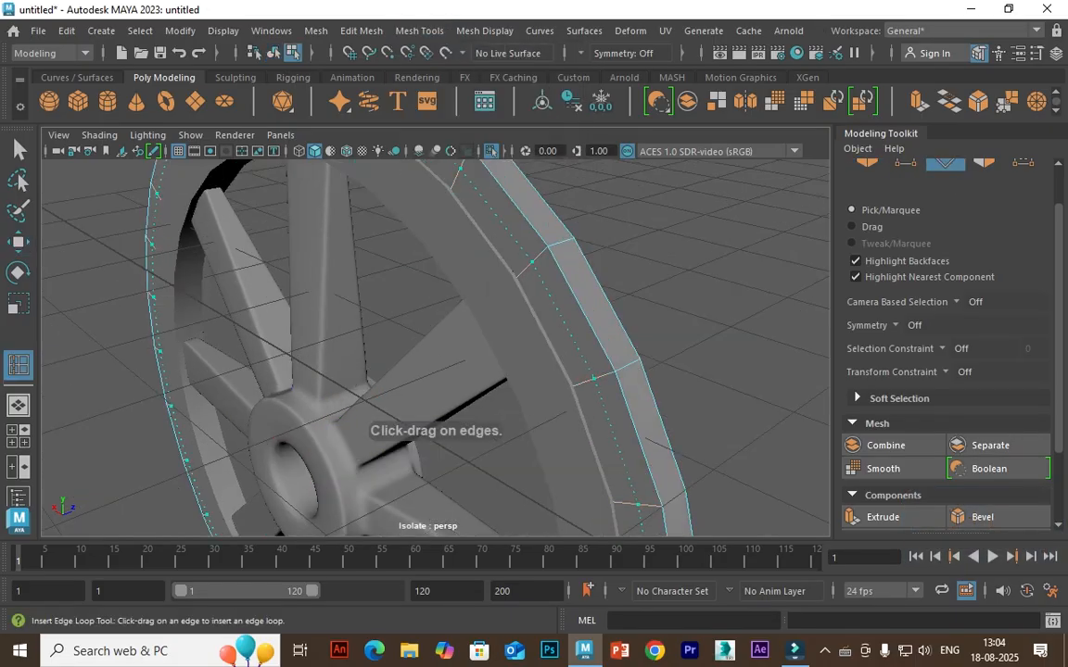
click(592, 379)
alt+drag(556, 353, 399, 357)
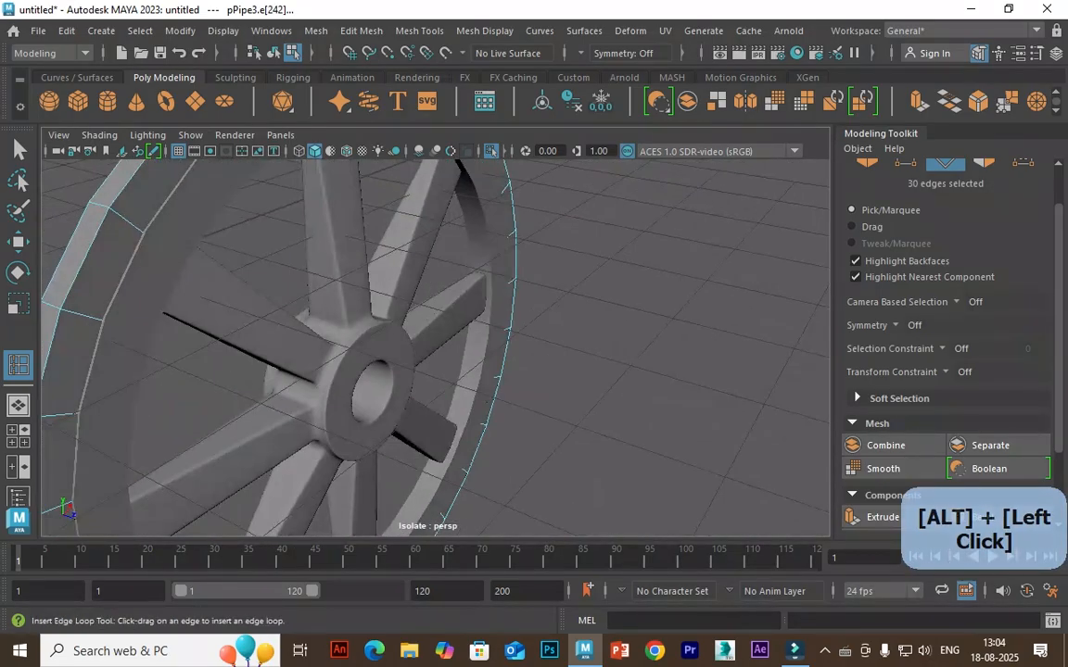
click(131, 224)
alt+drag(520, 357, 259, 364)
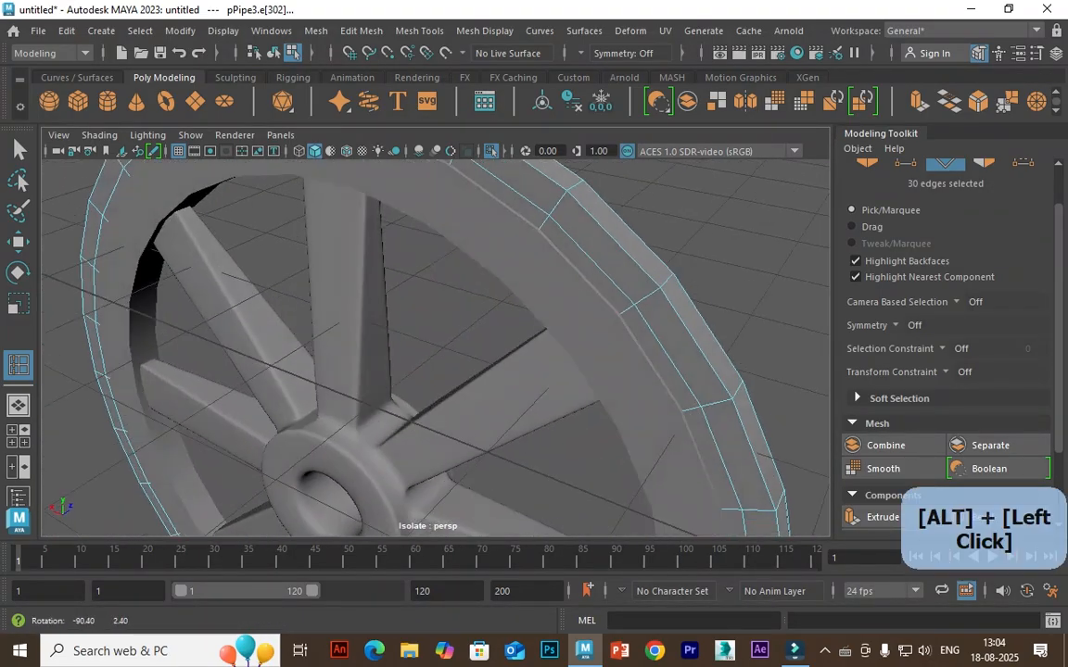
Insert additional edge loops on both side faces of the outer pipe, flanking the existing loop on each face
click(720, 403)
click(687, 409)
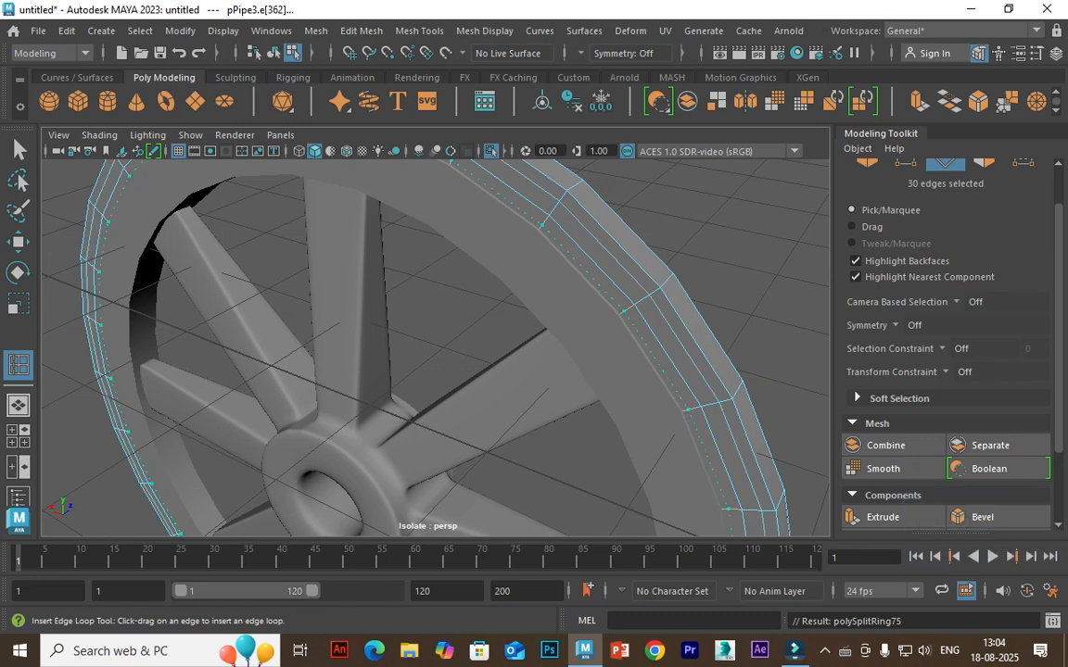
alt+drag(556, 362, 325, 339)
click(667, 234)
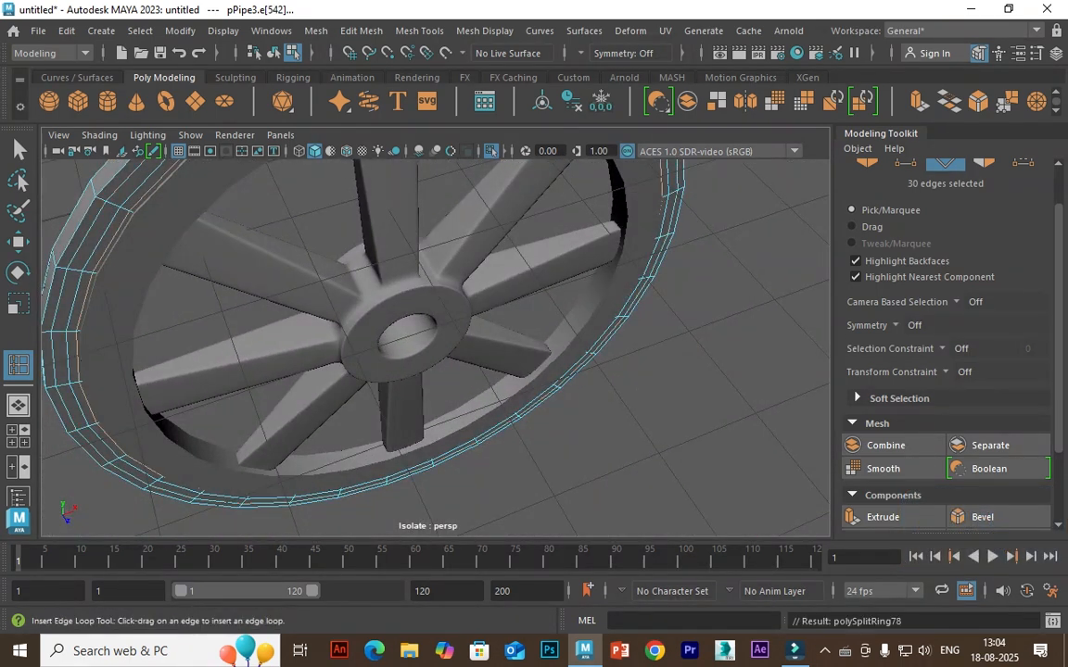
Pull the edge loops on one side face of the outer tyre outward along Z, bulging its profile
key(w)
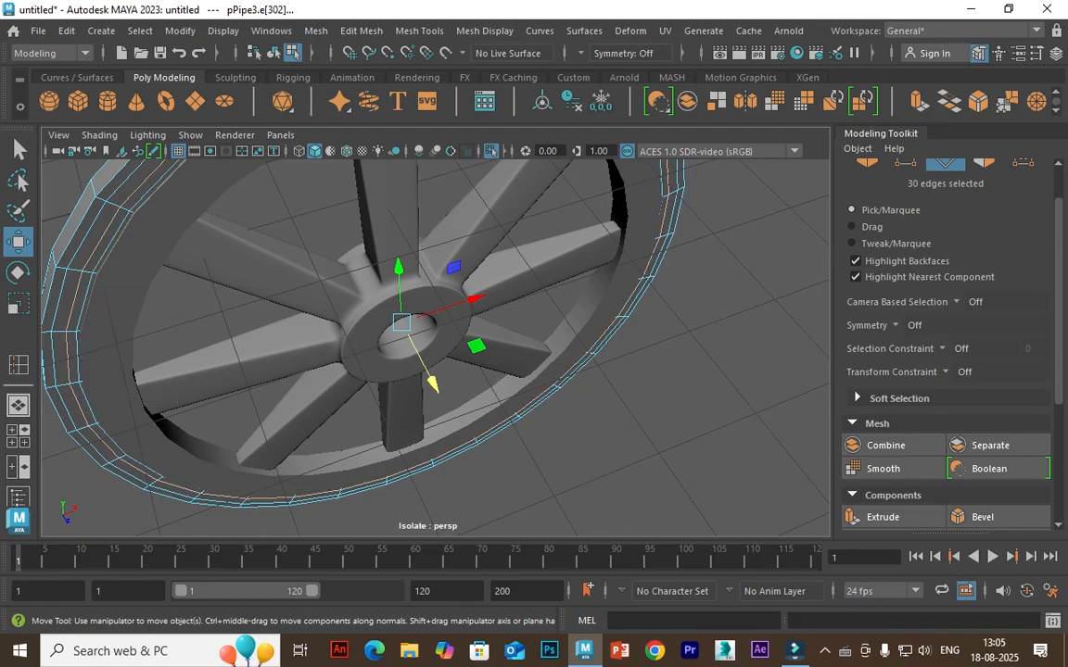
drag(432, 382, 663, 366)
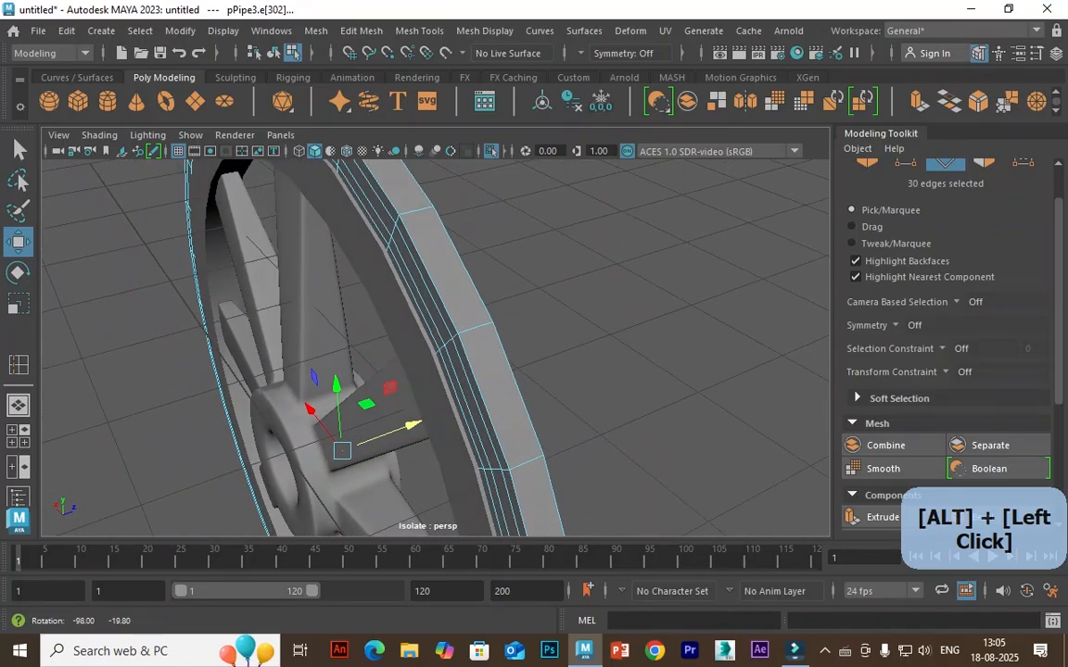
drag(401, 430, 379, 438)
double_click(423, 280)
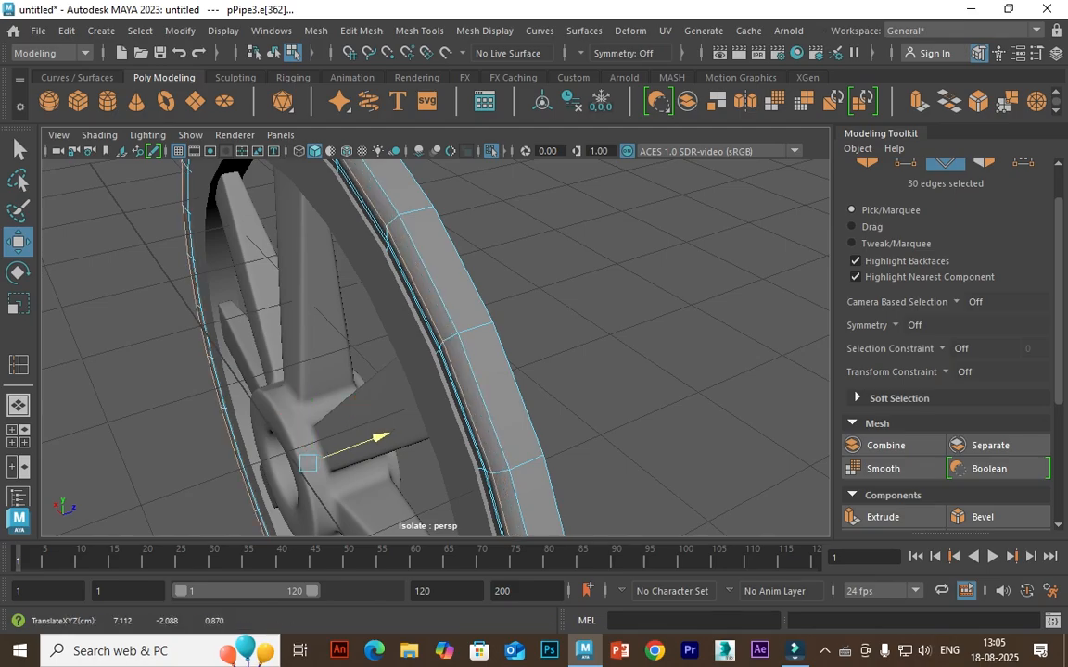
Pull the edge loops on the tyre's opposite side face outward along Z, the first one to about Z 1.27
alt+drag(380, 287, 120, 230)
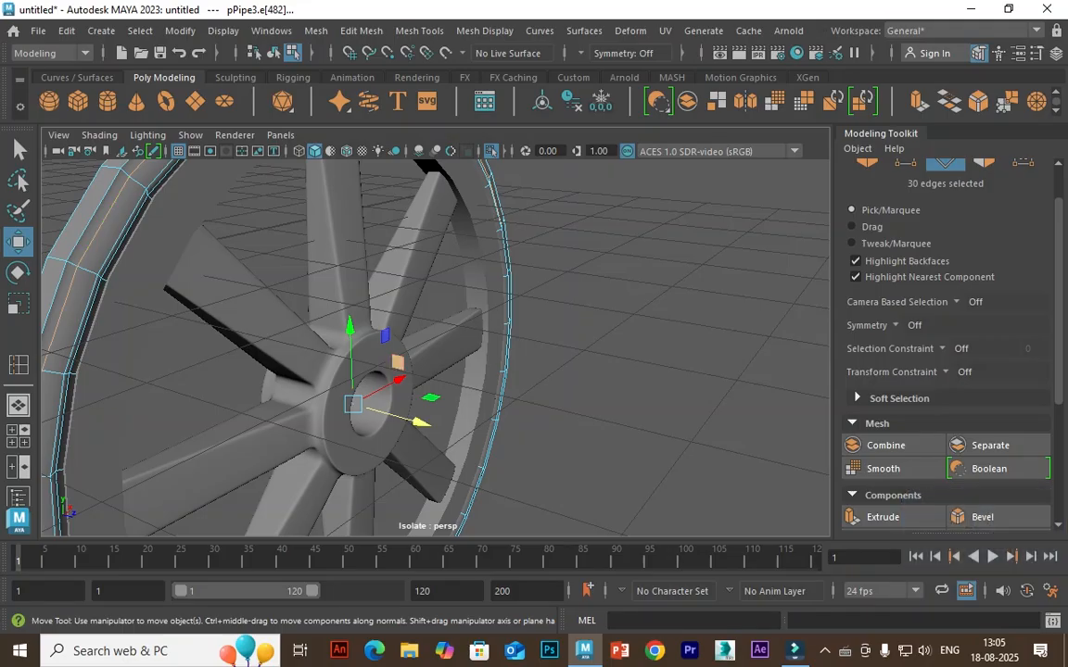
drag(419, 421, 424, 425)
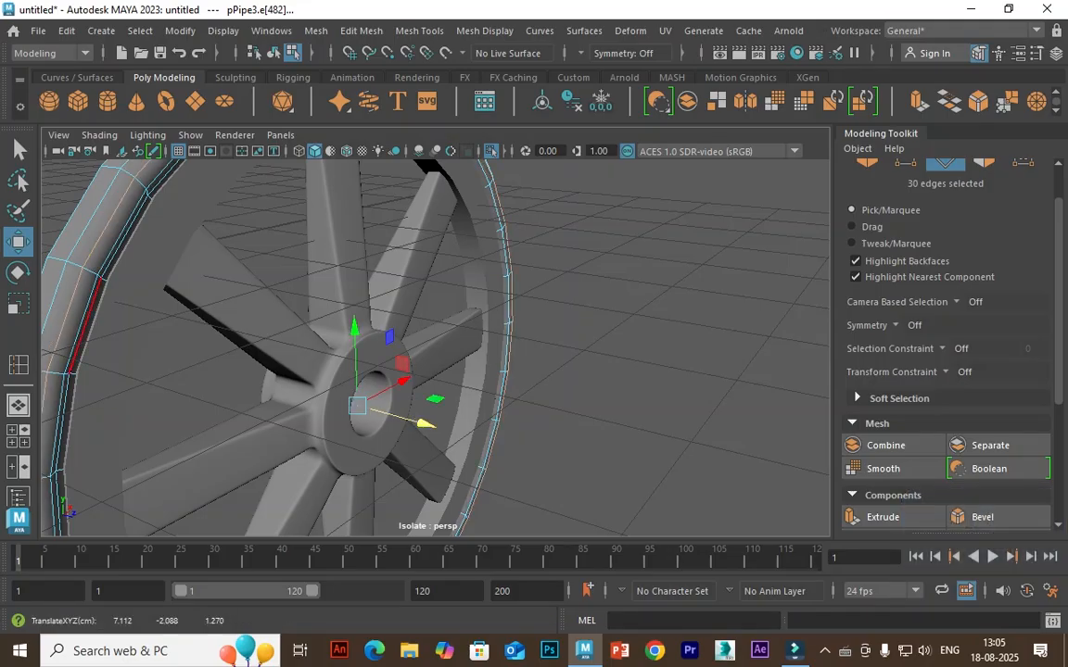
double_click(86, 325)
drag(419, 422, 506, 408)
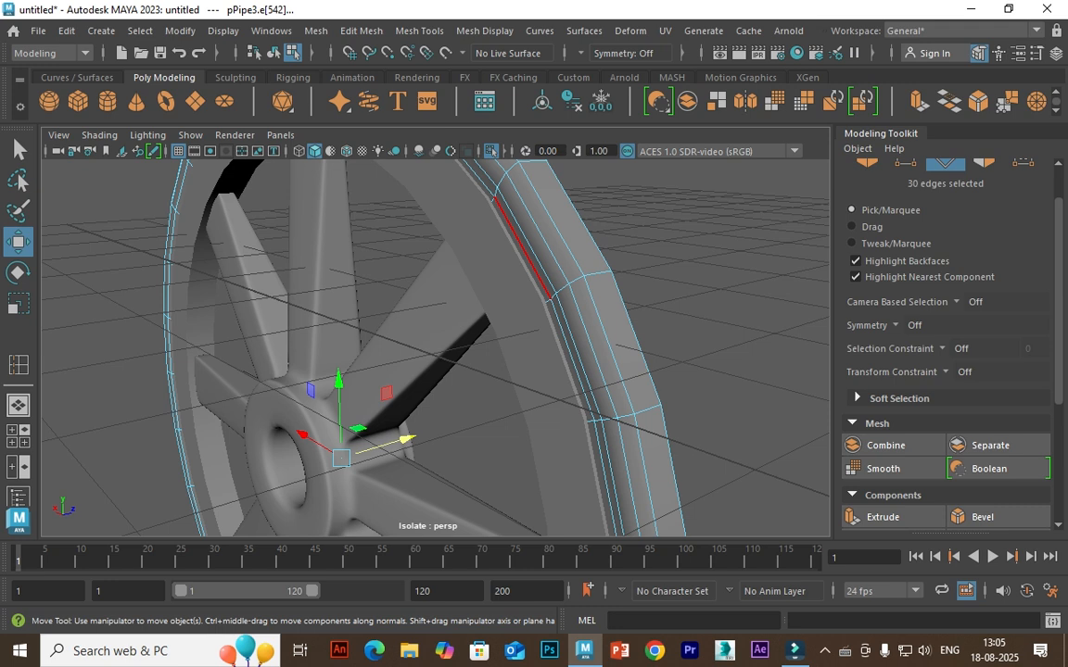
drag(380, 447, 500, 408)
Turn on smooth preview for the tyre and return to object mode with the whole cart displayed
alt+drag(557, 519, 215, 461)
scroll(403, 406, down, 4)
key(3)
click(575, 352)
alt+drag(575, 352, 213, 334)
click(866, 163)
scroll(428, 347, down, 2)
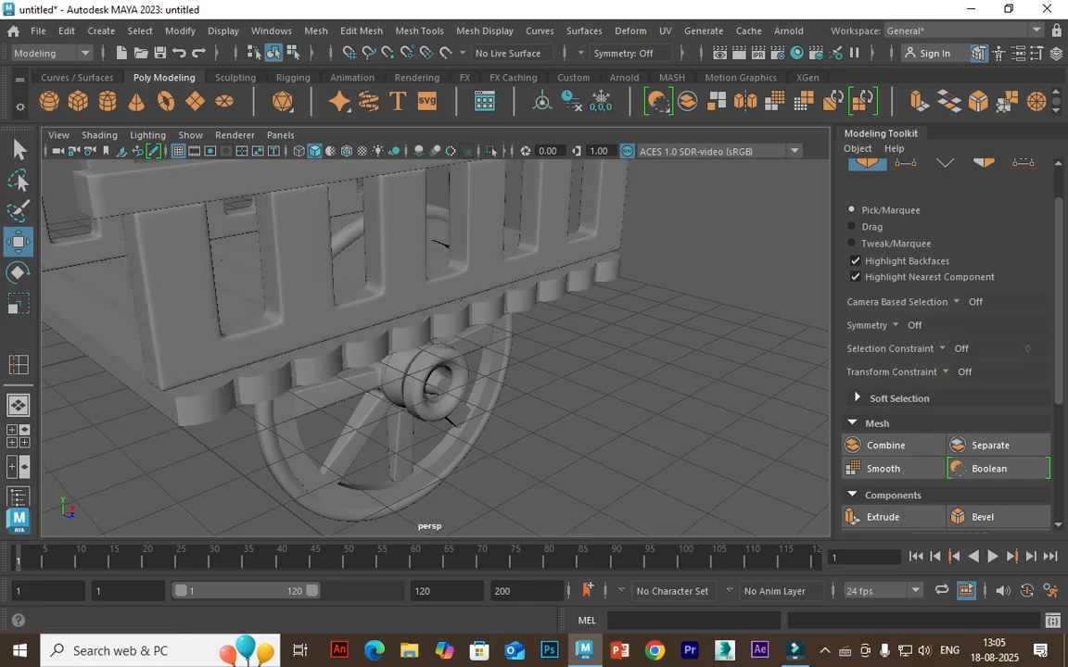
Select the rim, tyre, spokes and hub axle together and move them outward along Z to about 4.41
alt+drag(649, 445, 478, 440)
drag(477, 440, 361, 369)
alt+drag(501, 281, 408, 278)
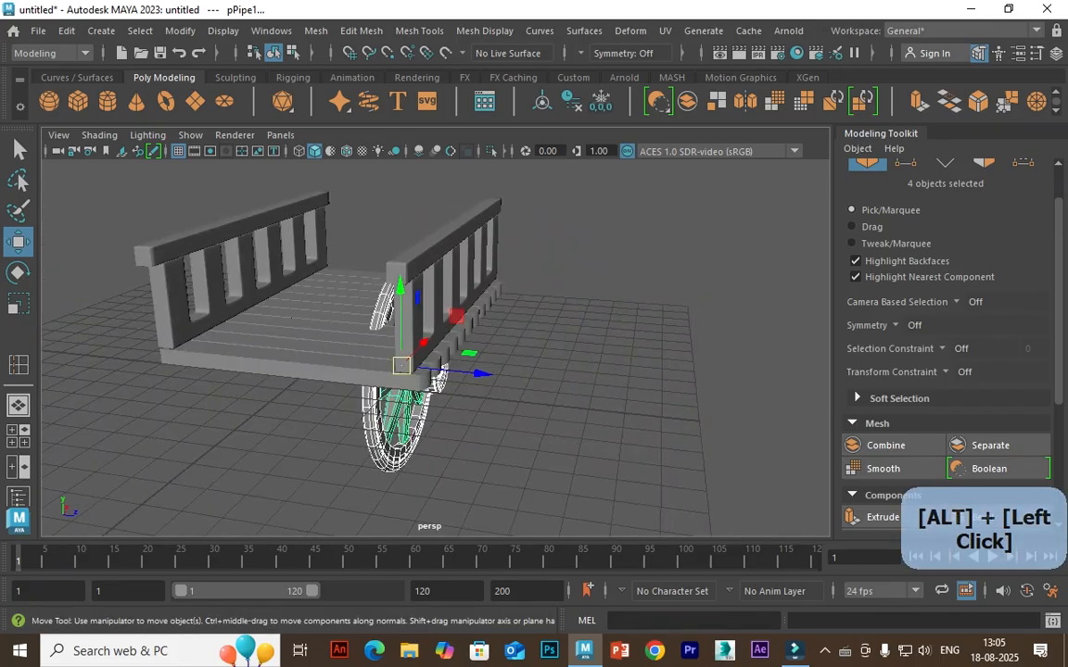
key(space)
key(space)
drag(442, 461, 443, 530)
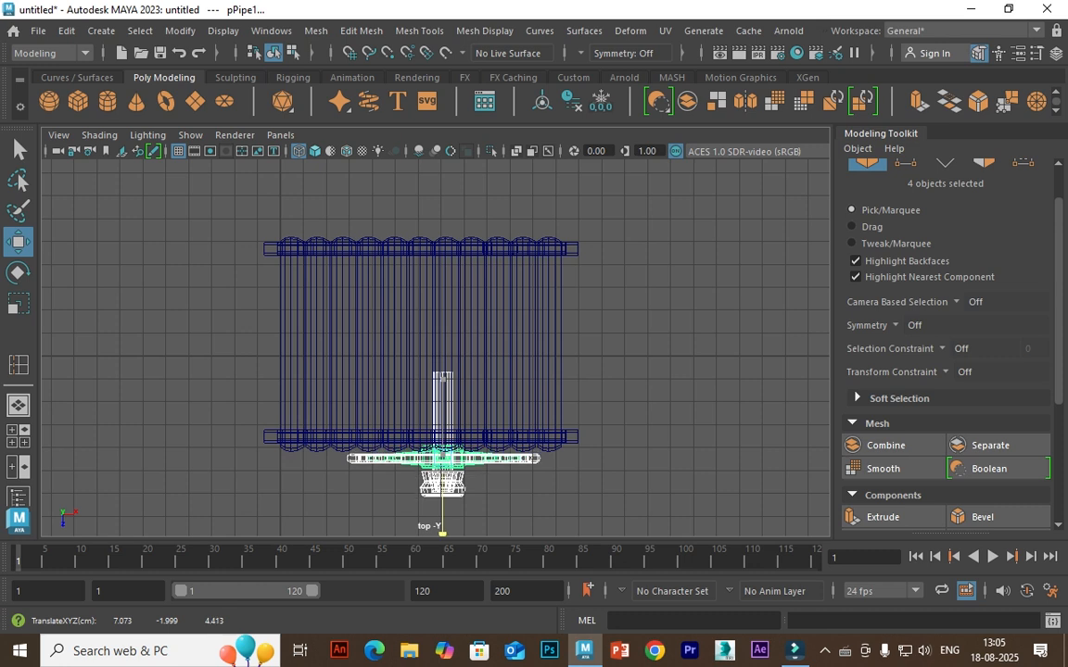
Raise the wheel assembly along Y to about -0.295 and shift it farther outward to about Z 4.86
key(space)
key(space)
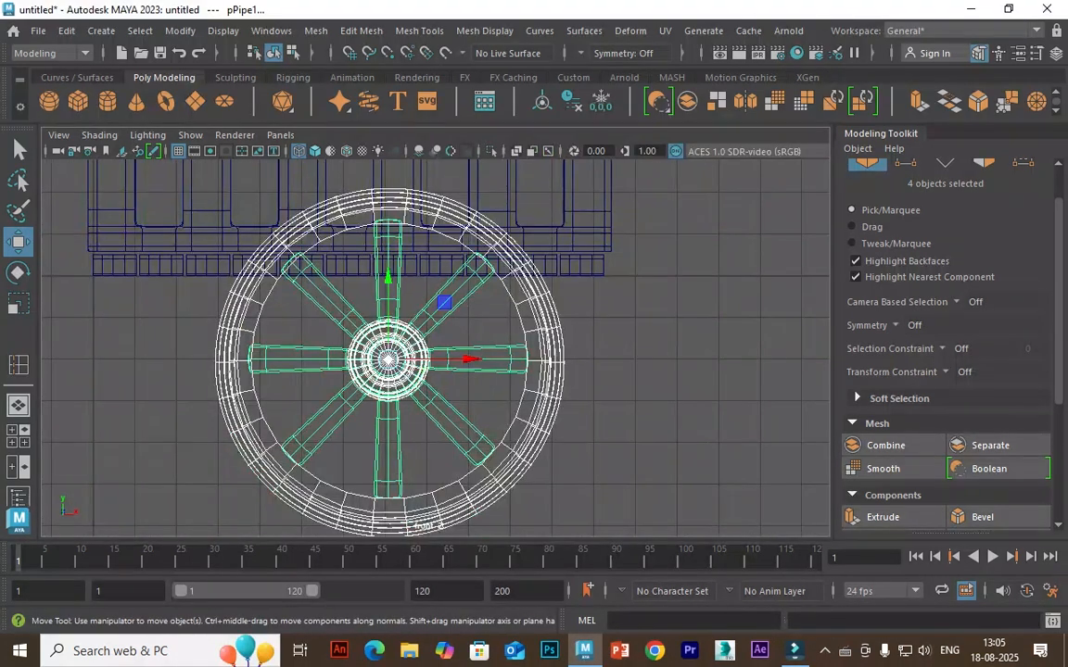
drag(382, 238, 388, 192)
key(ctrl+z)
key(space)
key(space)
alt+drag(435, 390, 375, 347)
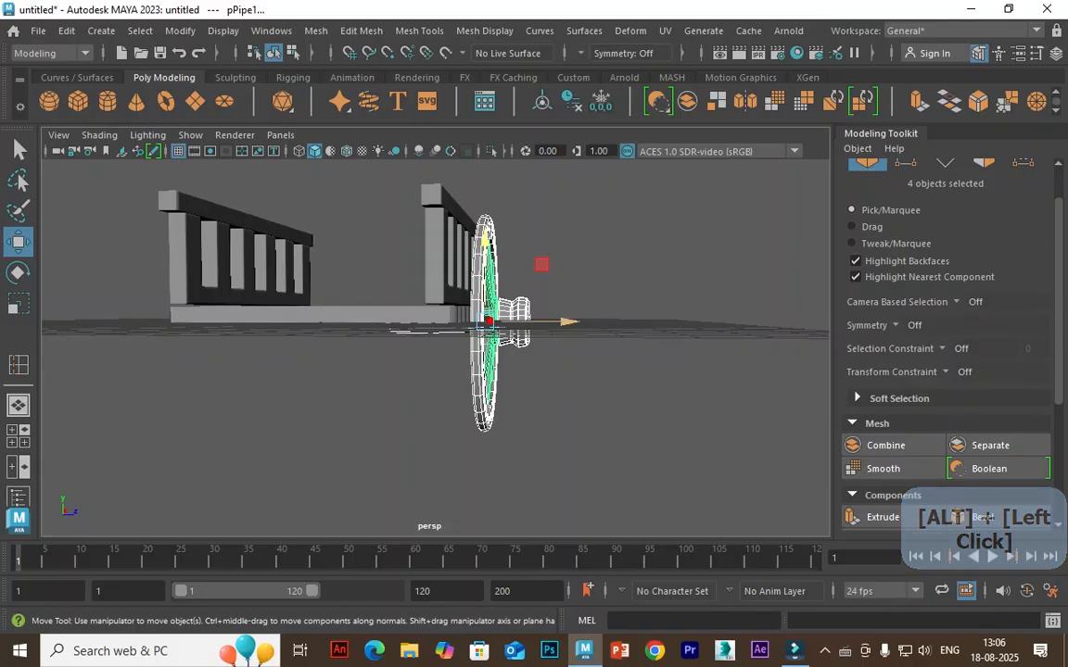
drag(568, 322, 580, 322)
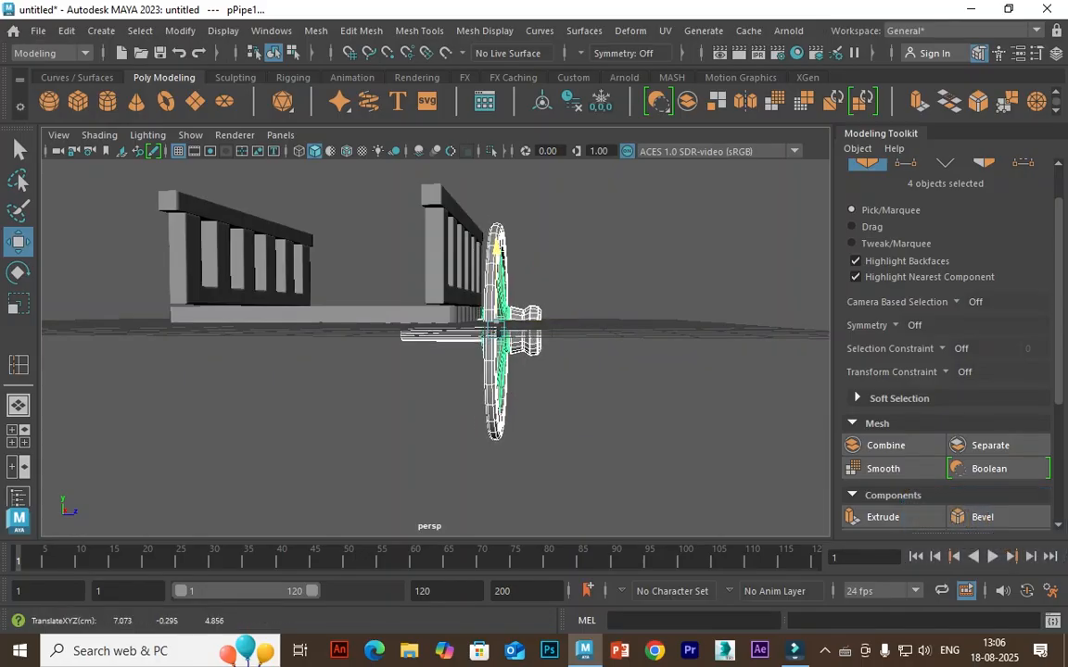
click(617, 400)
Reselect the wheel assembly and nudge it so the axle sits centred along the cart bed's length
alt+drag(617, 399, 287, 306)
alt+drag(649, 417, 584, 447)
drag(584, 447, 477, 330)
mouse_move(569, 336)
mouse_down()
mouse_move(555, 366)
mouse_move(524, 345)
mouse_move(524, 241)
mouse_move(556, 319)
mouse_move(554, 272)
mouse_move(576, 327)
mouse_up()
Lengthen the axle beneath the bed by moving its inner end vertices along Z to about -0.04, near the cart's centre
click(419, 381)
click(445, 332)
key(space)
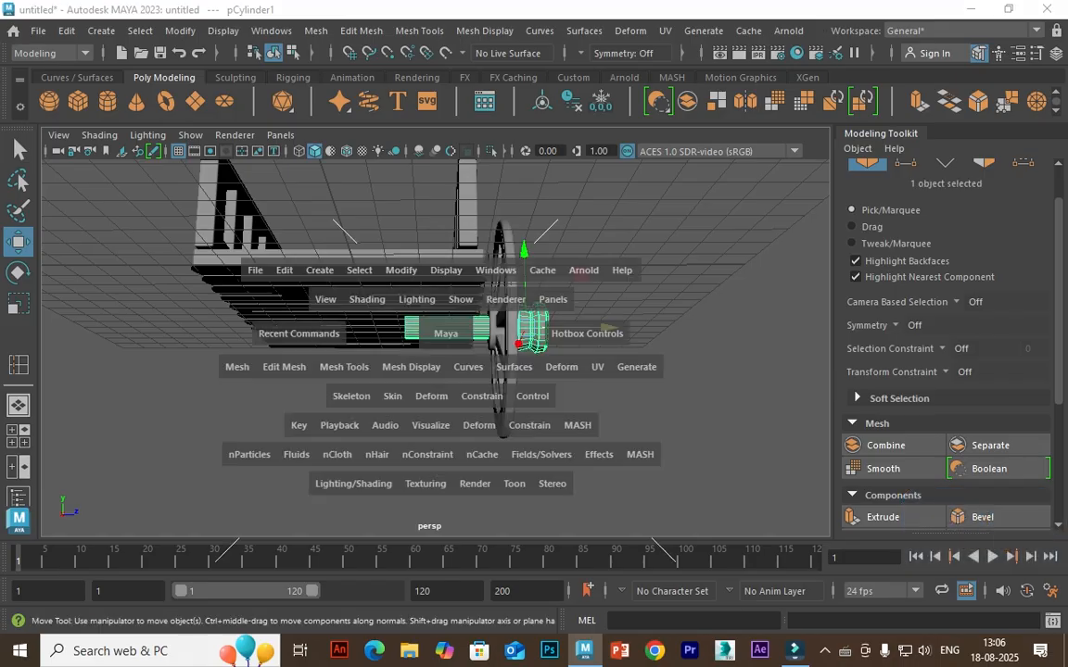
key(space)
key(space)
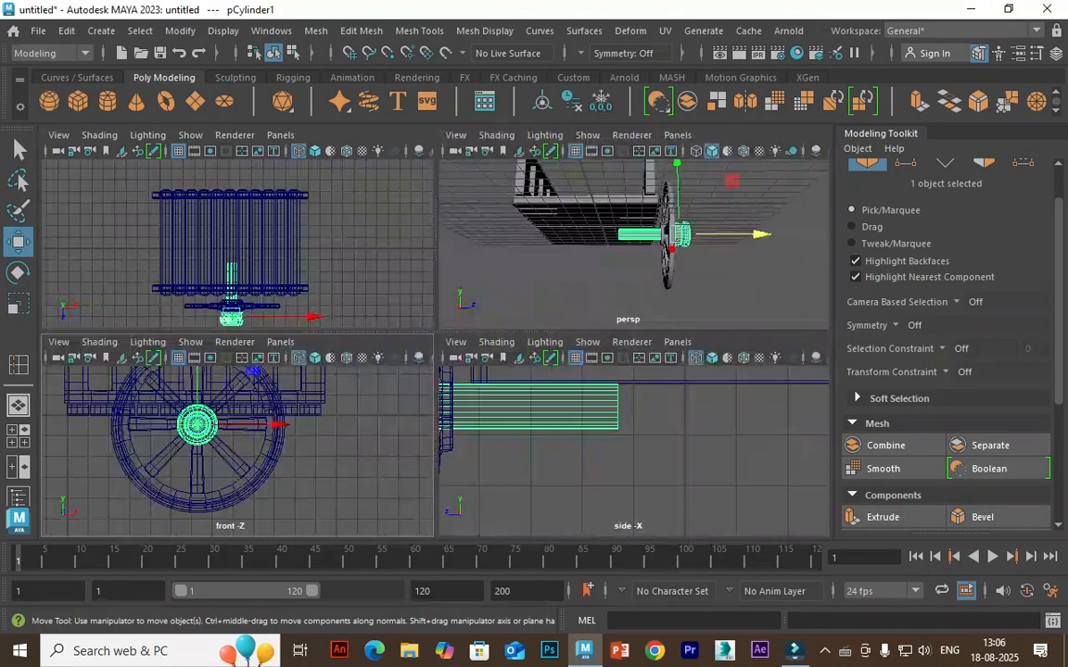
key(space)
click(905, 163)
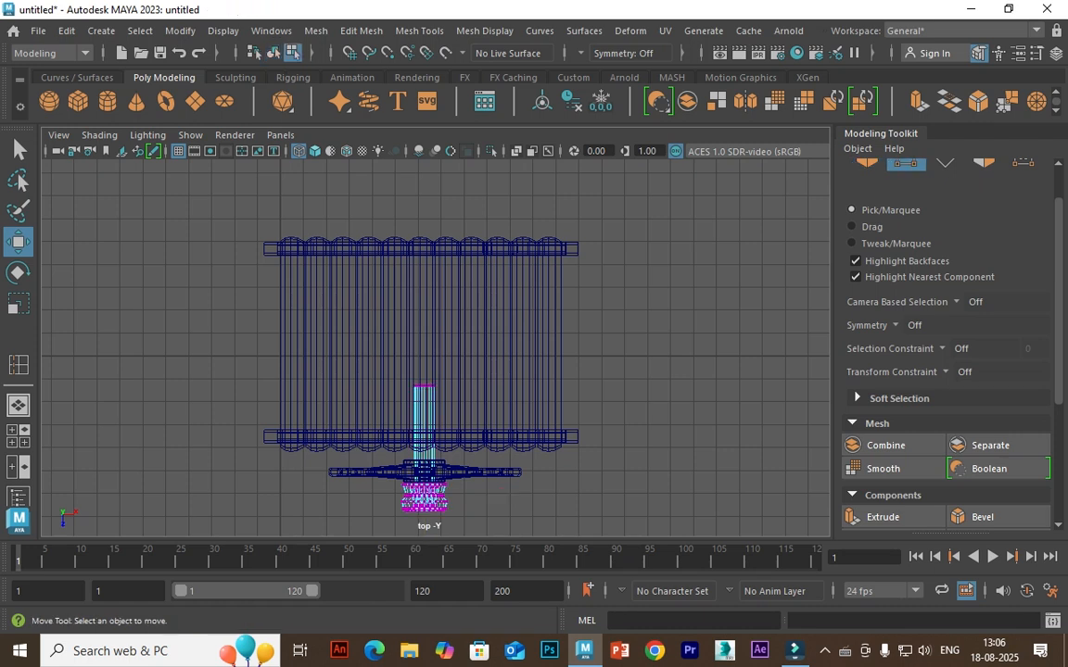
drag(423, 463, 424, 456)
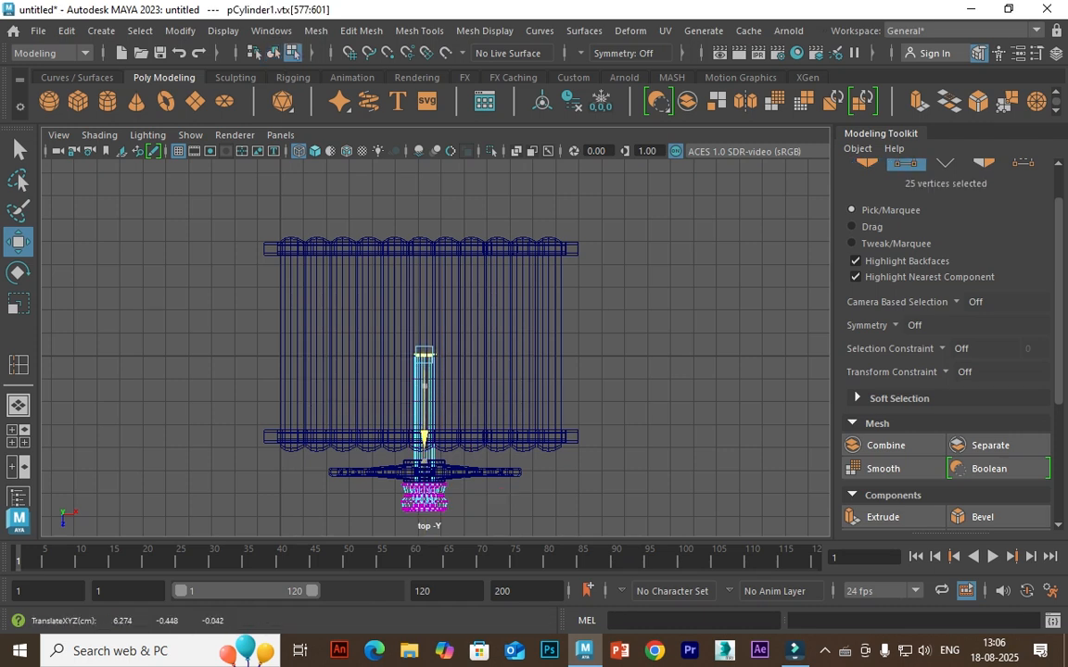
key(space)
key(space)
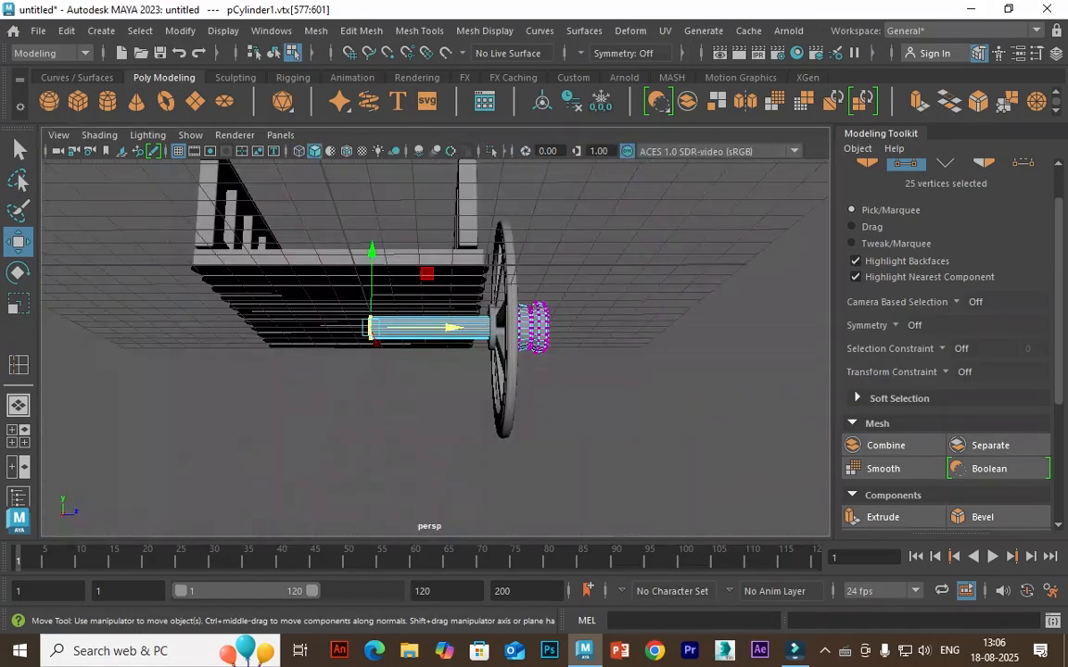
alt+drag(593, 389, 542, 459)
click(649, 445)
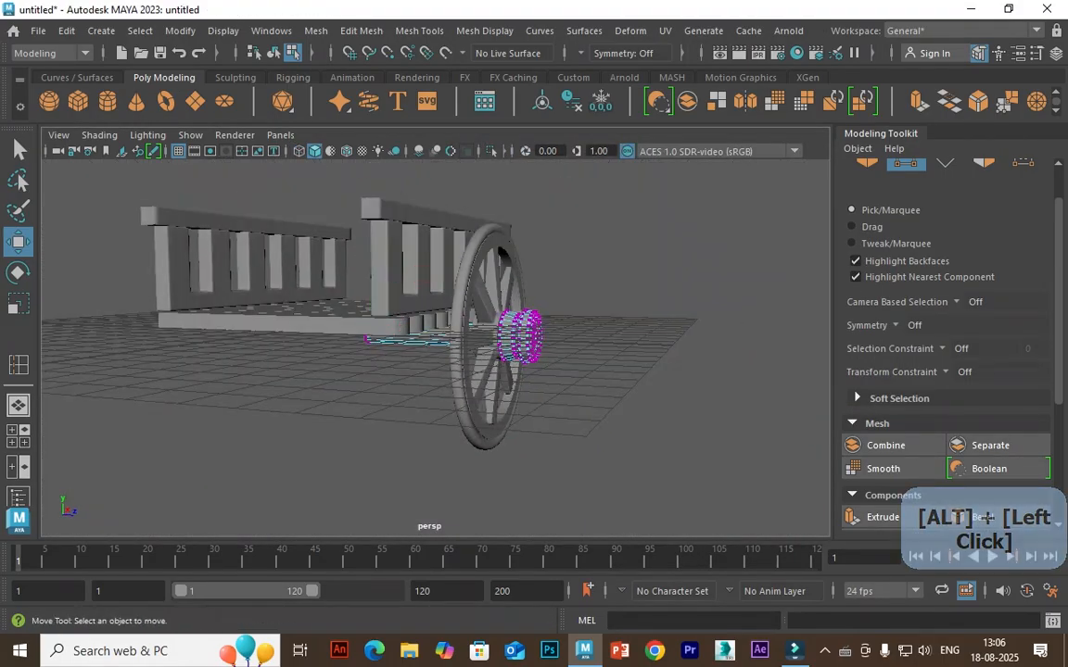
Return to object mode and restore the selection of all four wheel parts
key(F8)
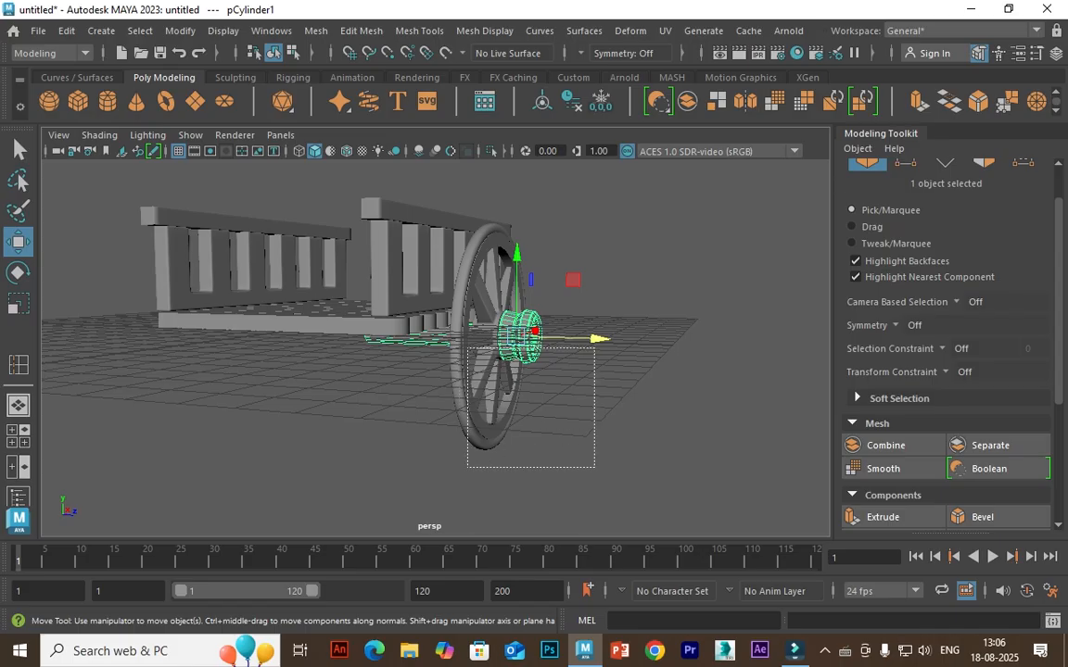
key(ctrl+z)
key(ctrl+z)
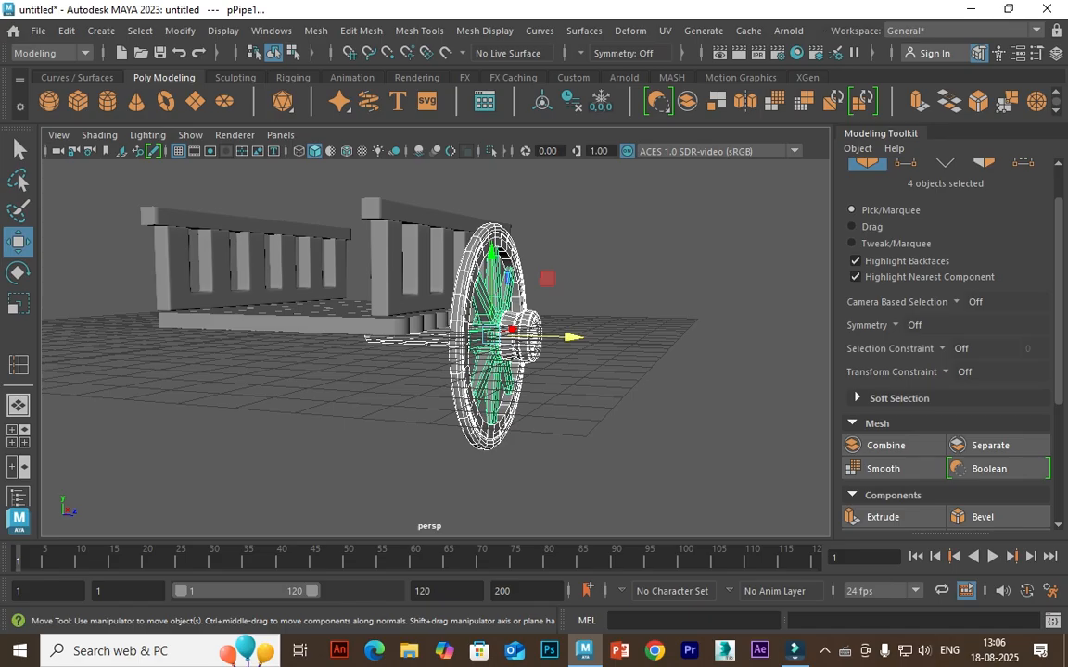
Combine the selected wheel parts into one mesh and try mirroring it on the world Y axis with an offset of -3.6
click(316, 30)
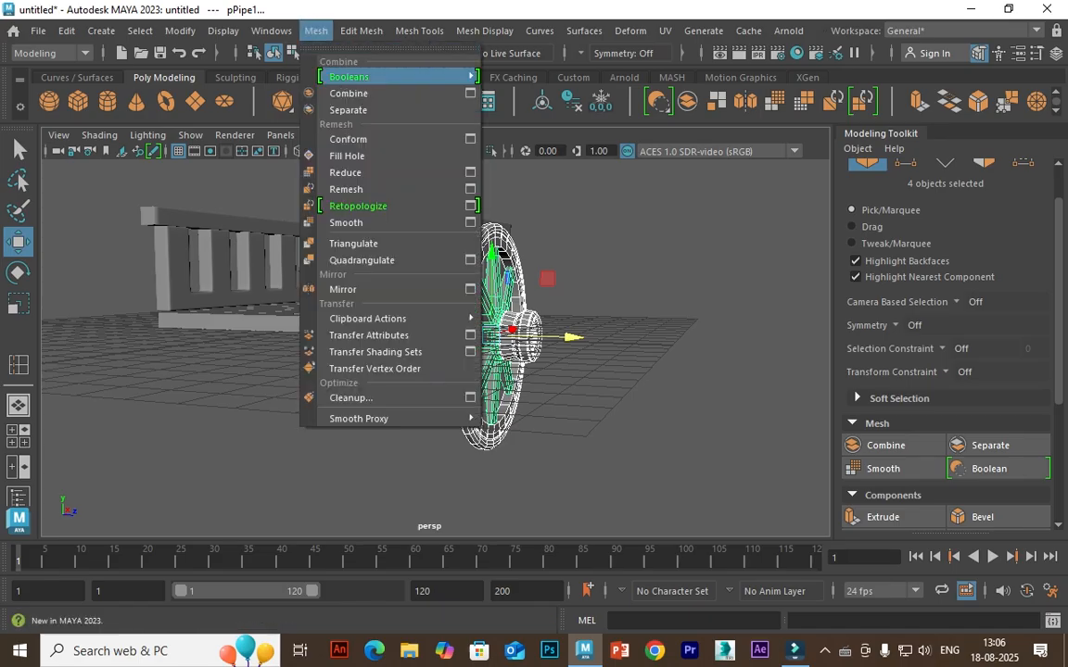
click(345, 78)
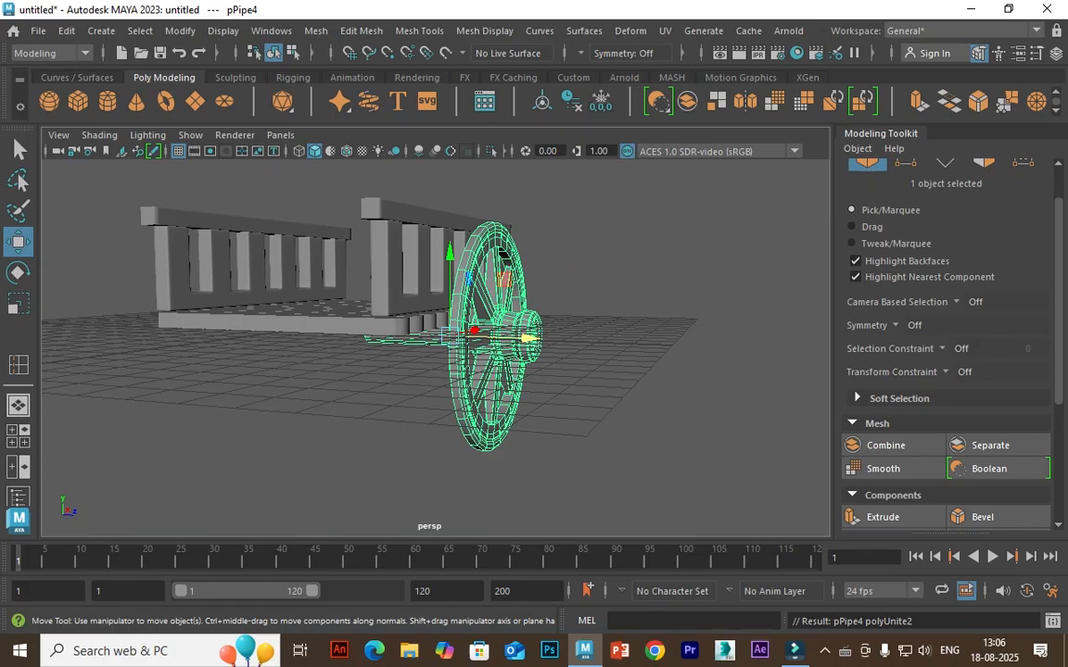
click(657, 100)
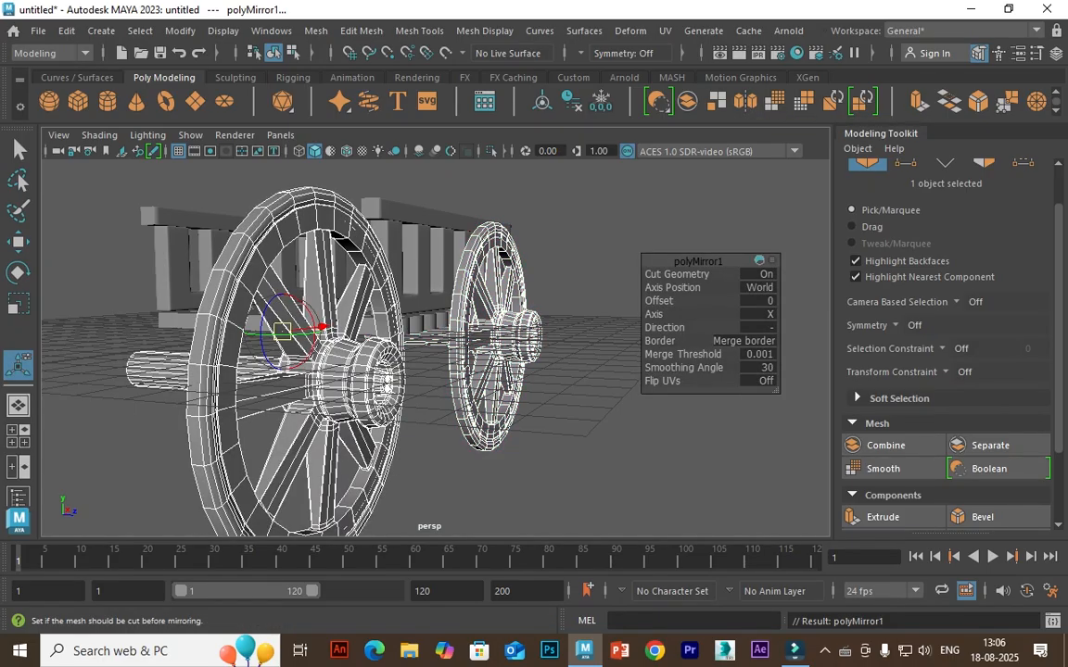
click(765, 315)
click(799, 342)
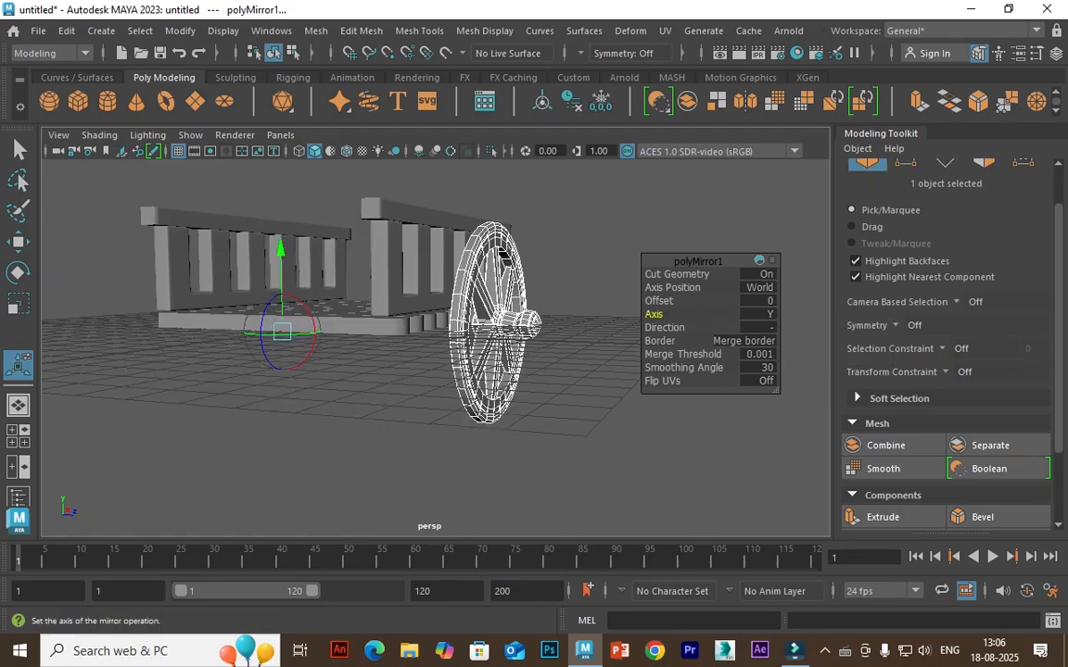
middle_drag(504, 255, 504, 254)
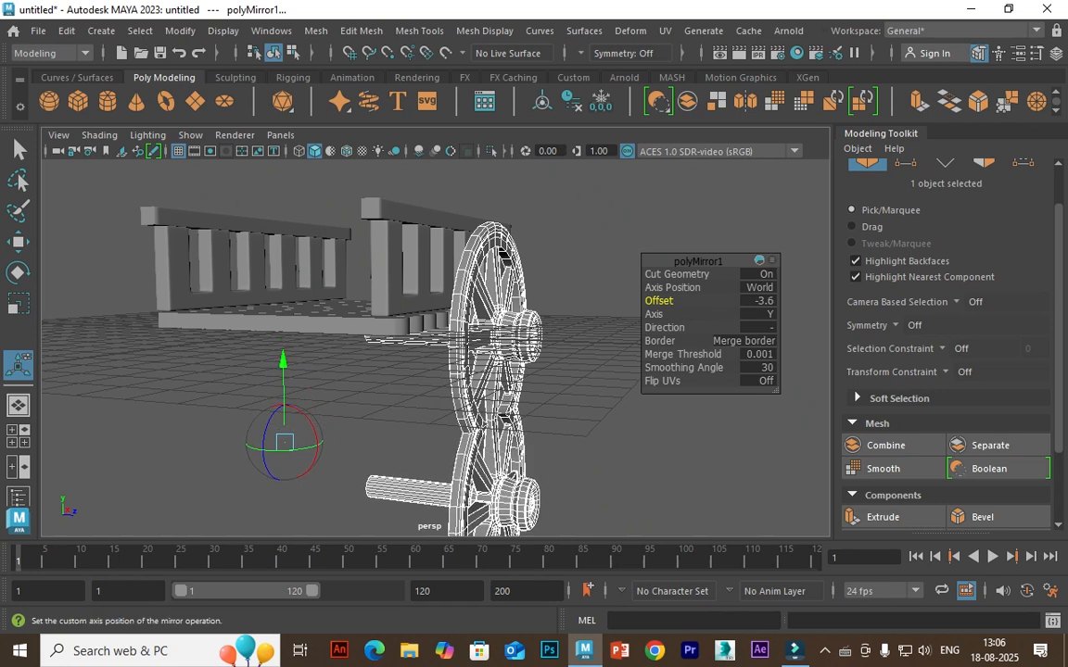
Change the mirror axis to Z and set the offset to -0.4 to place a second wheel on the cart's opposite side
click(766, 314)
click(788, 358)
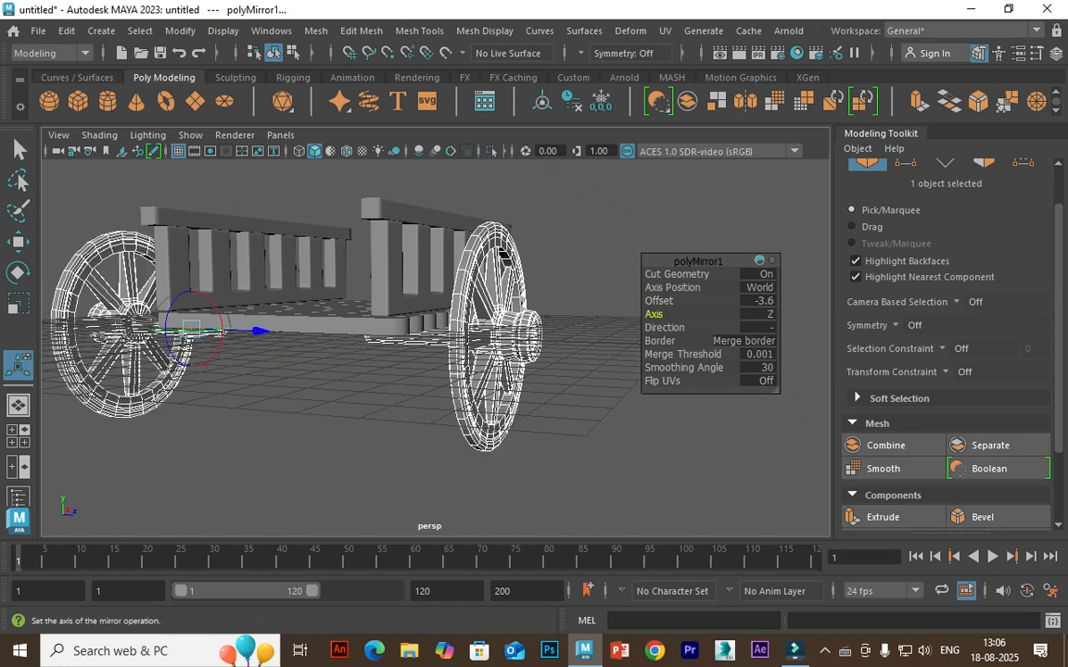
middle_drag(504, 255, 504, 253)
ctrl+drag(659, 300, 694, 300)
alt+drag(503, 255, 436, 266)
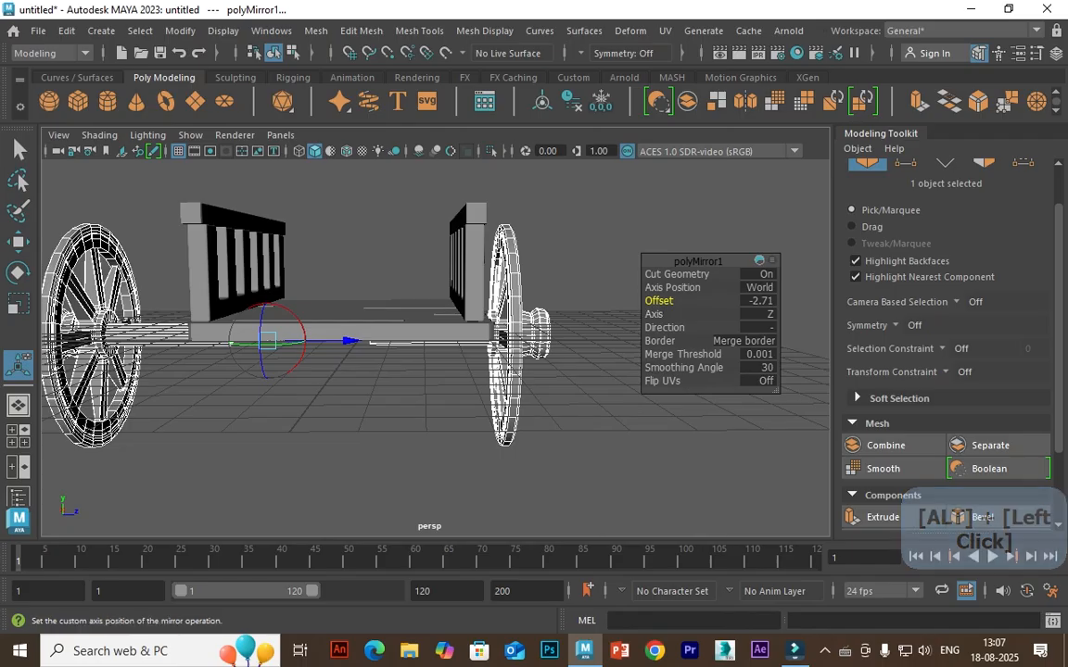
ctrl+drag(659, 300, 807, 300)
alt+drag(399, 241, 491, 254)
ctrl+drag(659, 300, 725, 301)
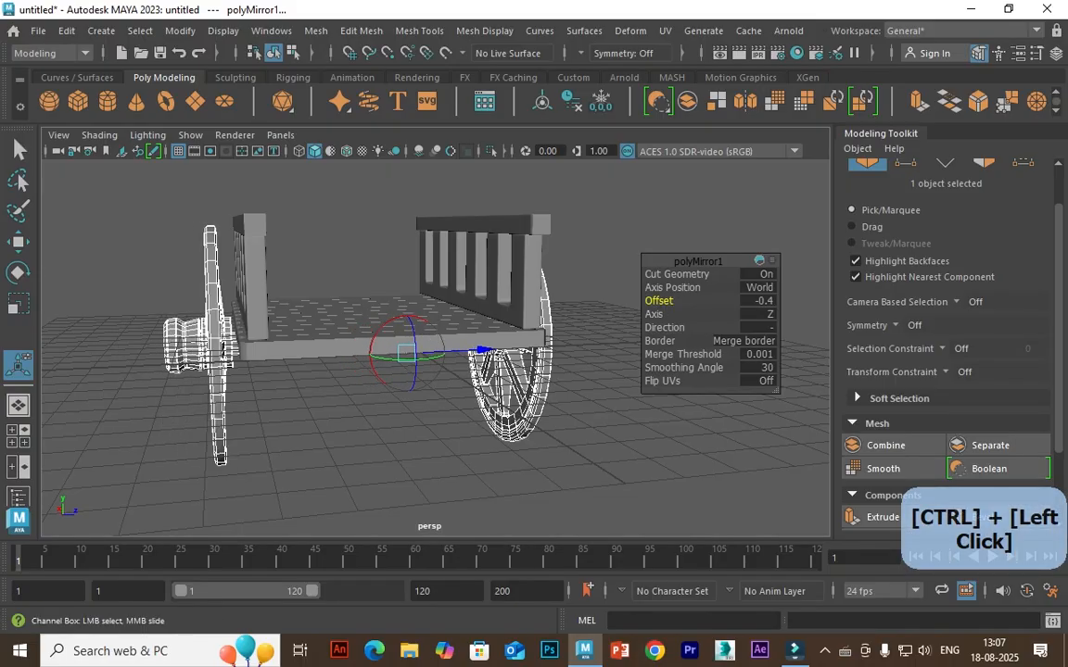
alt+drag(491, 278, 432, 273)
key(w)
click(636, 185)
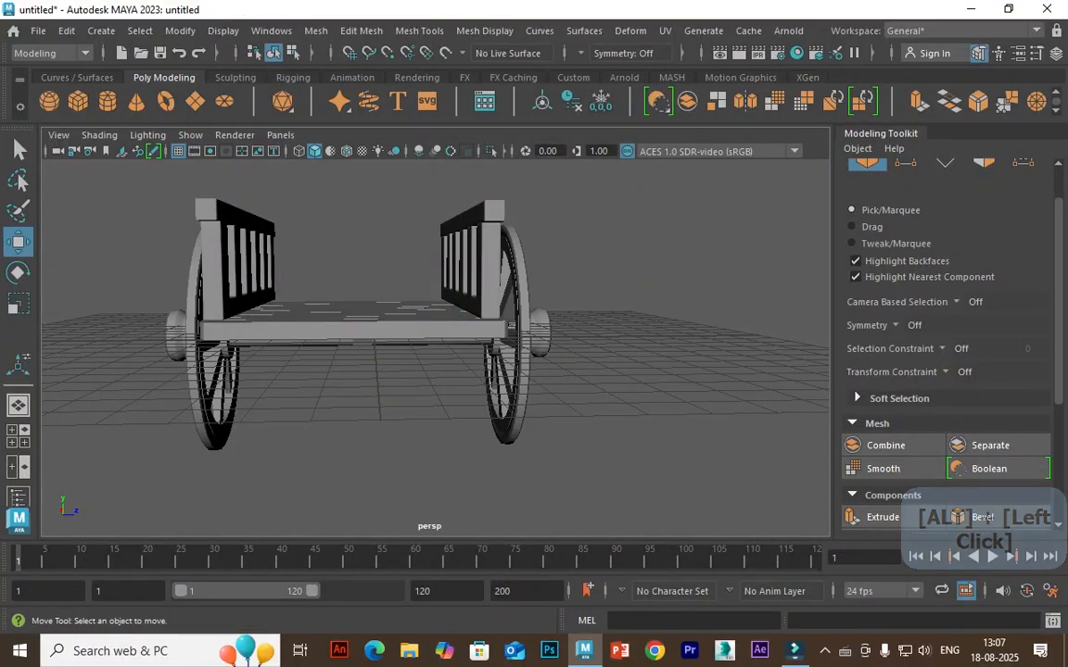
Try to move the axle's inner end vertices in the mirrored wheel mesh along Z toward the opposite wheel
click(510, 325)
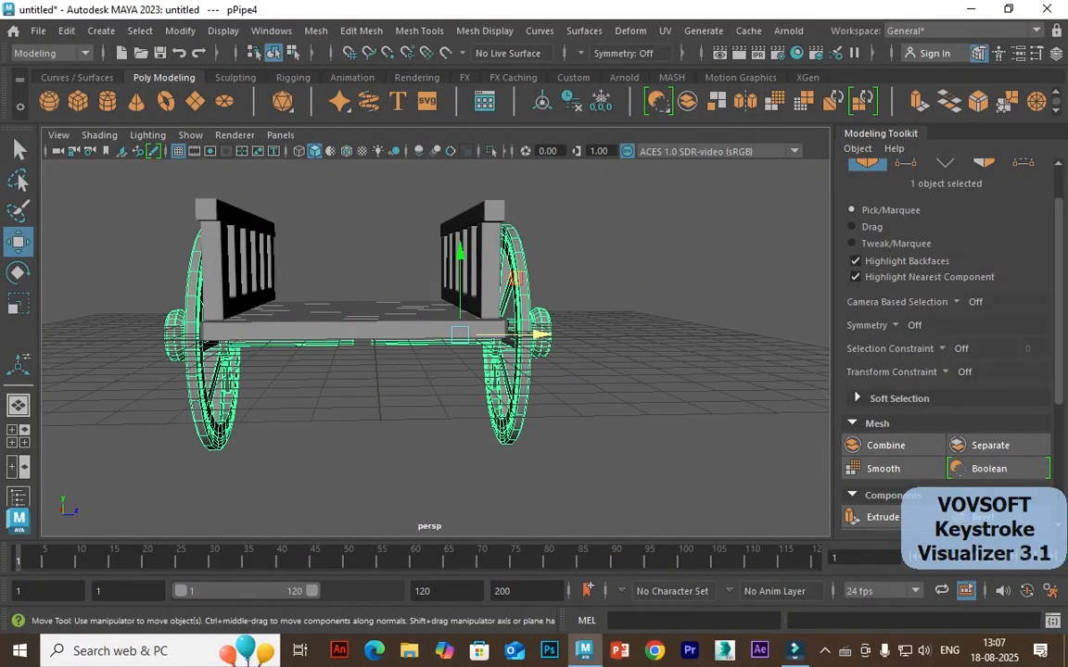
alt+drag(511, 325, 512, 276)
click(905, 164)
drag(412, 267, 363, 358)
drag(451, 328, 415, 343)
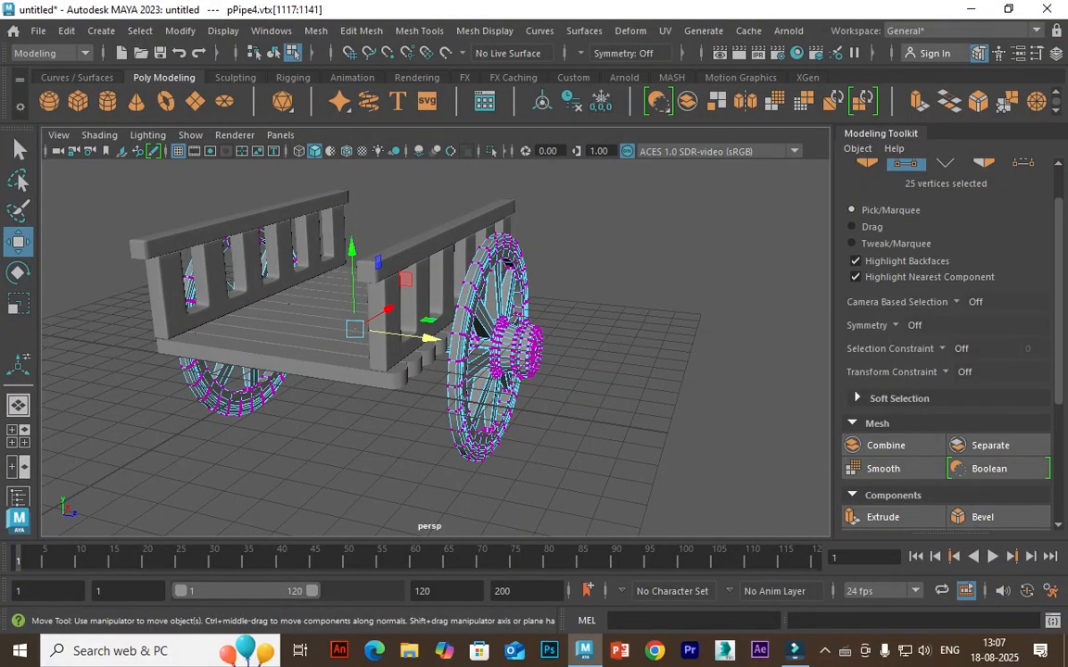
Undo the axle vertex edit, the mirror and the combine, going back to the four separate wheel parts
key(ctrl+z)
key(ctrl+z)
key(ctrl+z)
key(ctrl+z)
key(ctrl+z)
key(ctrl+z)
key(ctrl+z)
key(ctrl+z)
key(ctrl+z)
key(ctrl+z)
key(ctrl+z)
key(ctrl+z)
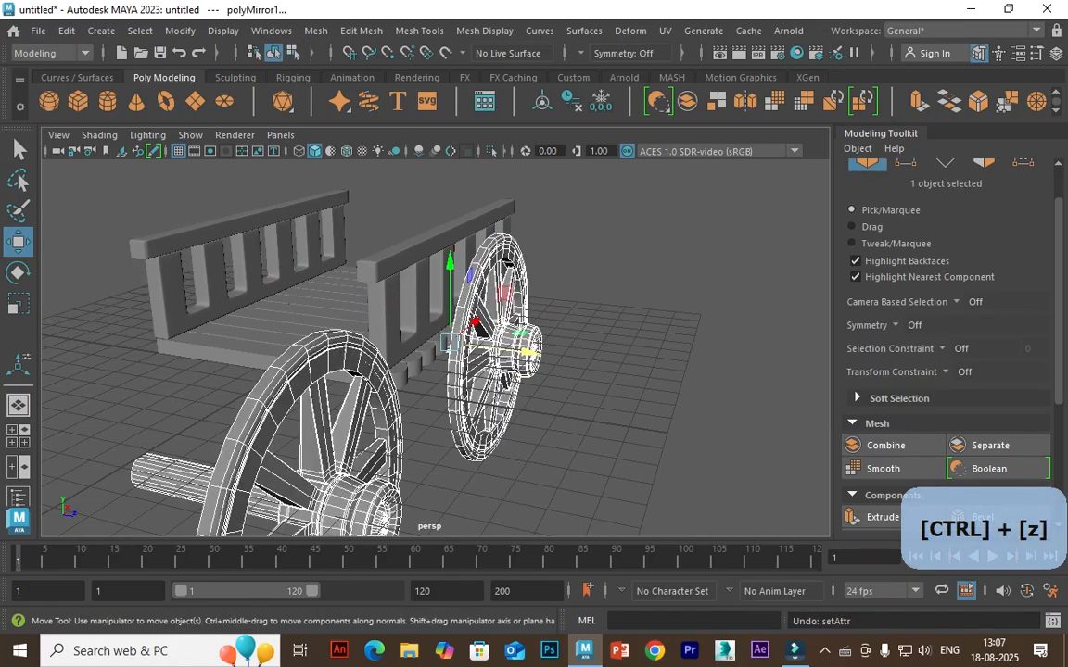
key(ctrl+z)
key(ctrl+z)
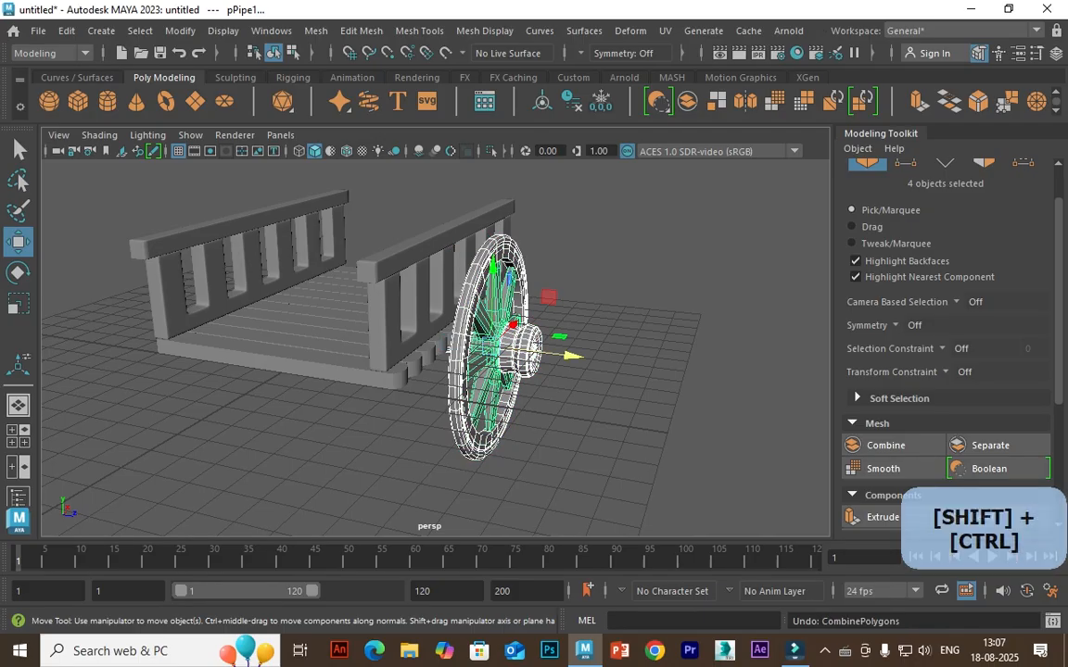
Combine the four selected wheel parts into one mesh and duplicate it as a copy with the Z scale at -1
click(316, 31)
click(343, 88)
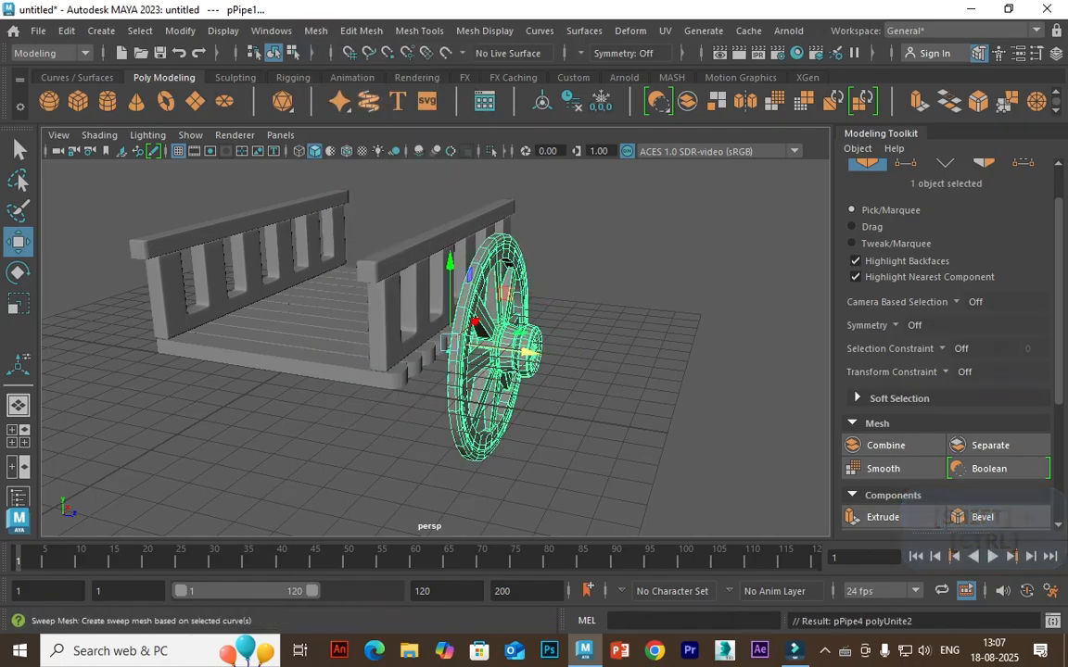
click(67, 31)
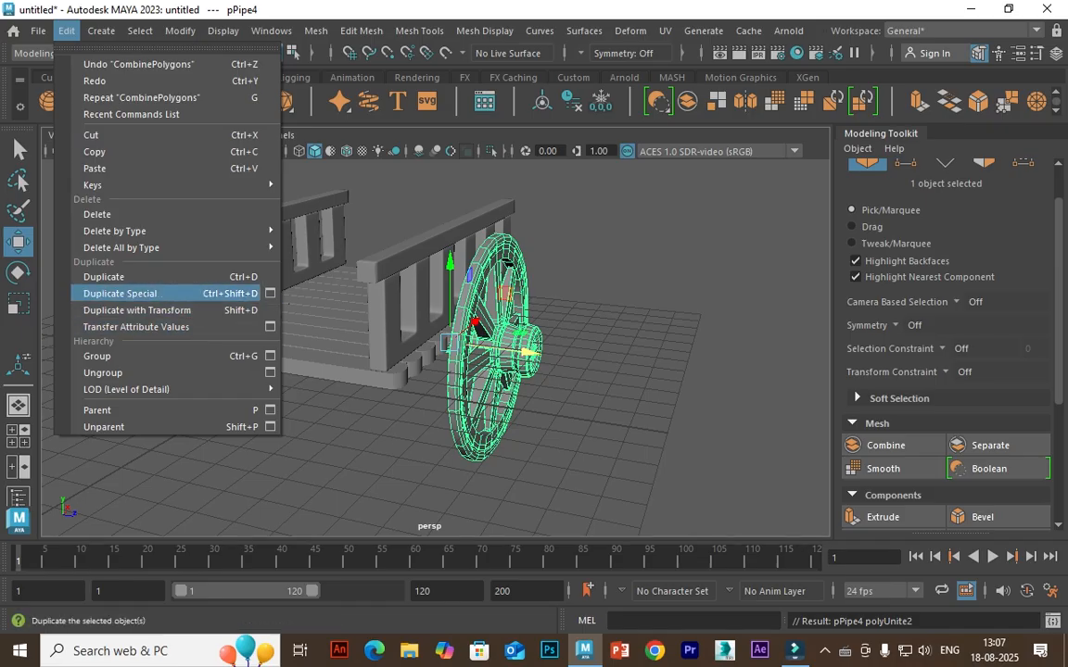
click(270, 293)
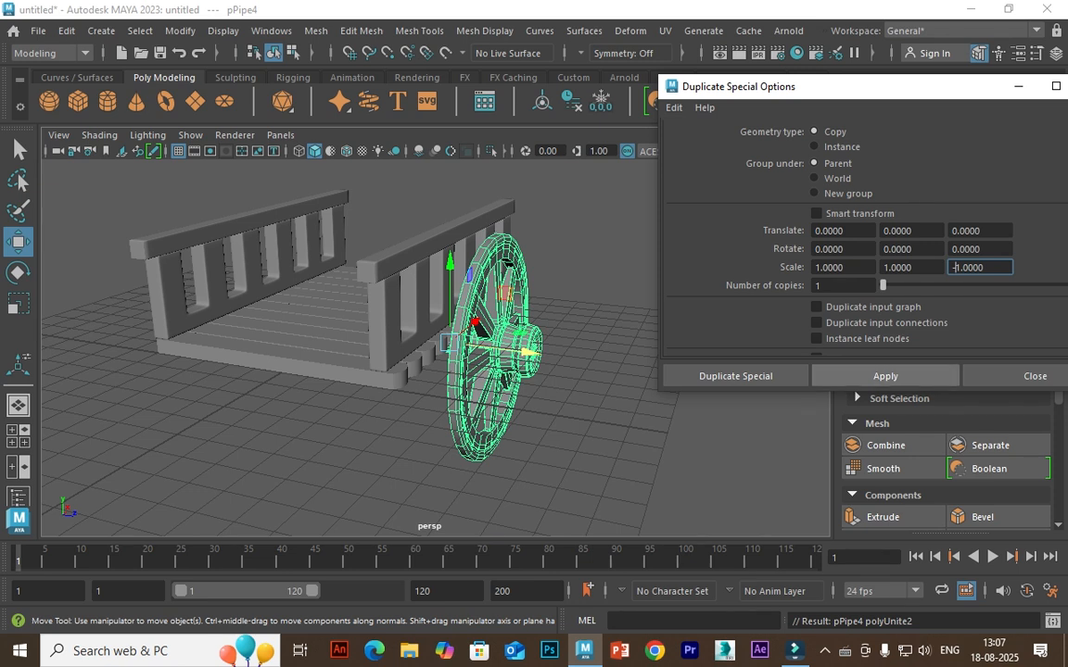
click(886, 375)
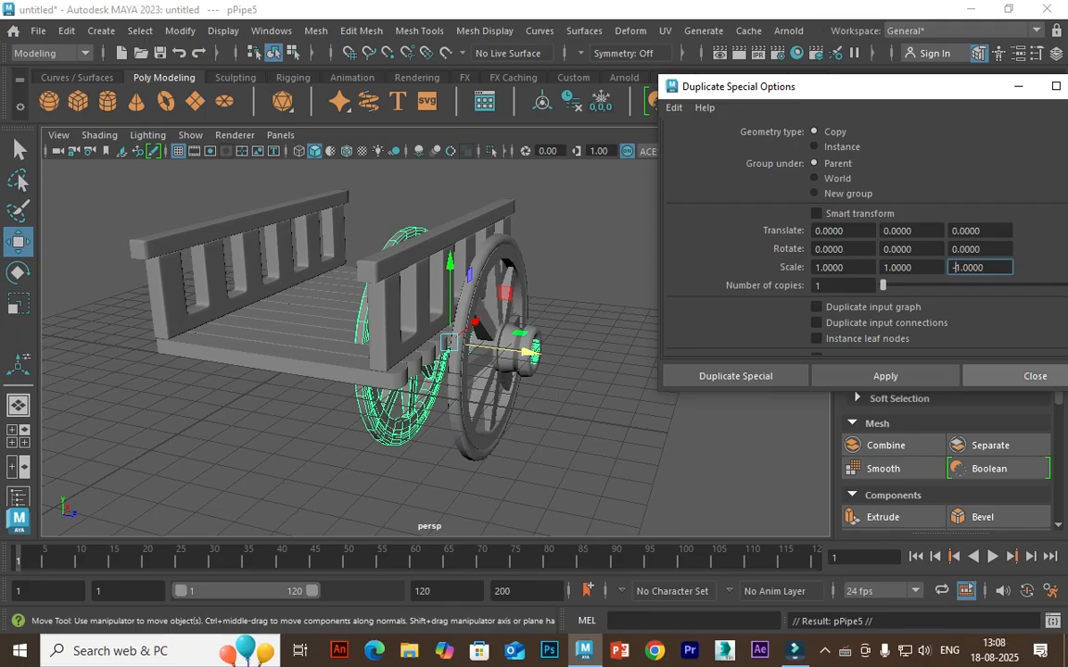
Move the mirrored wheel copy along Z to the cart's opposite side, at about -4.35
click(1034, 375)
drag(527, 352, 255, 313)
drag(332, 330, 340, 330)
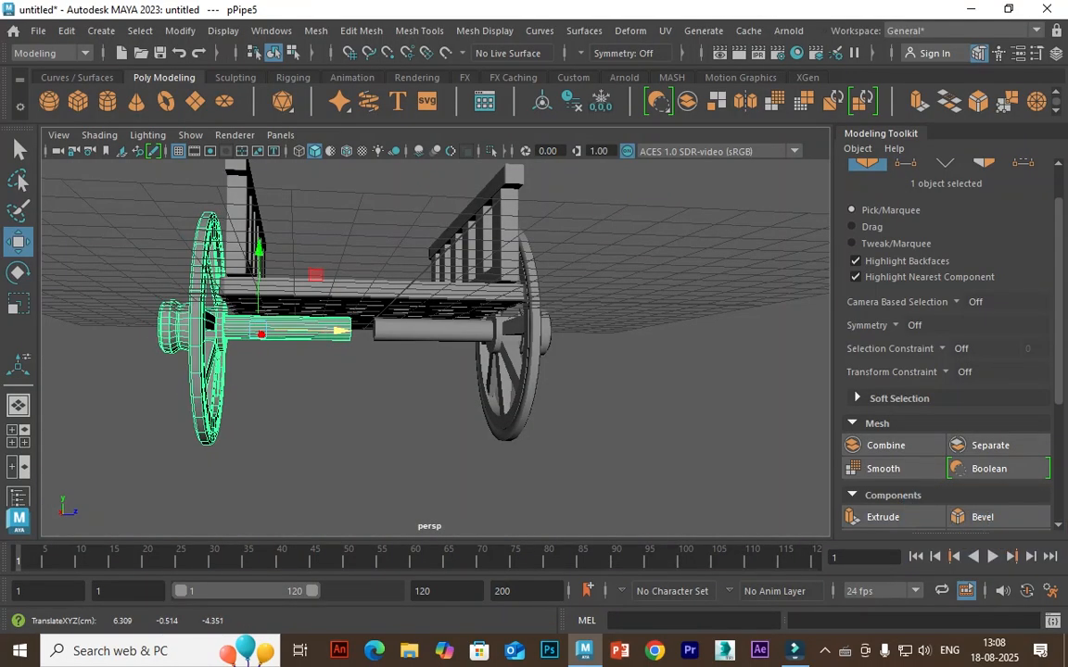
Extend the original wheel's axle by moving its inner end vertices along Z toward the opposite wheel
click(436, 330)
click(905, 163)
drag(355, 285, 431, 330)
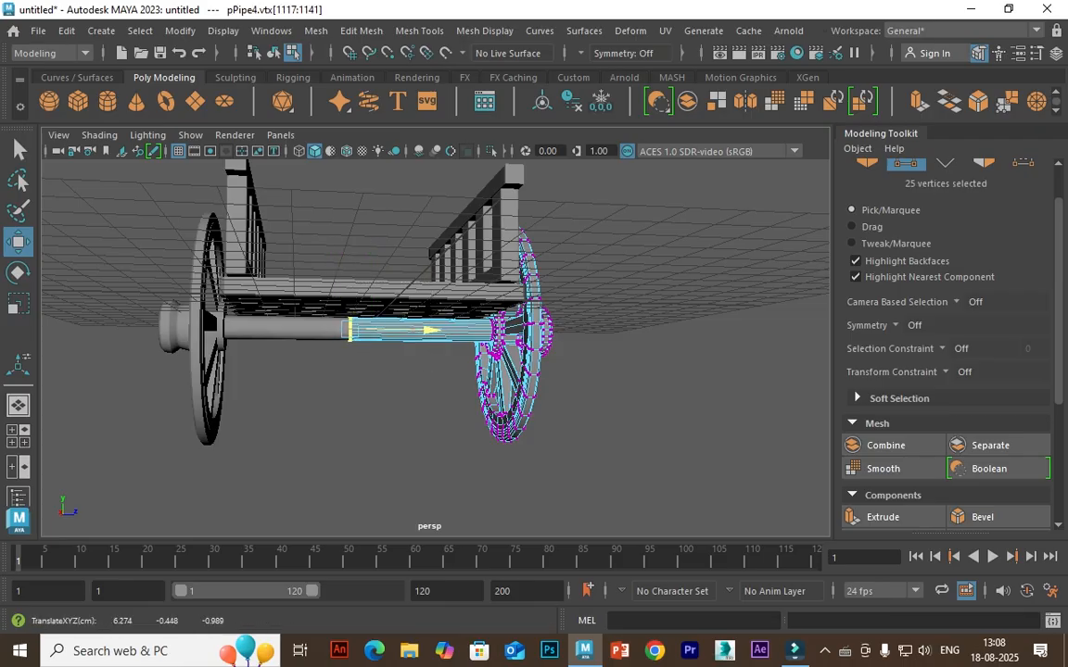
key(F8)
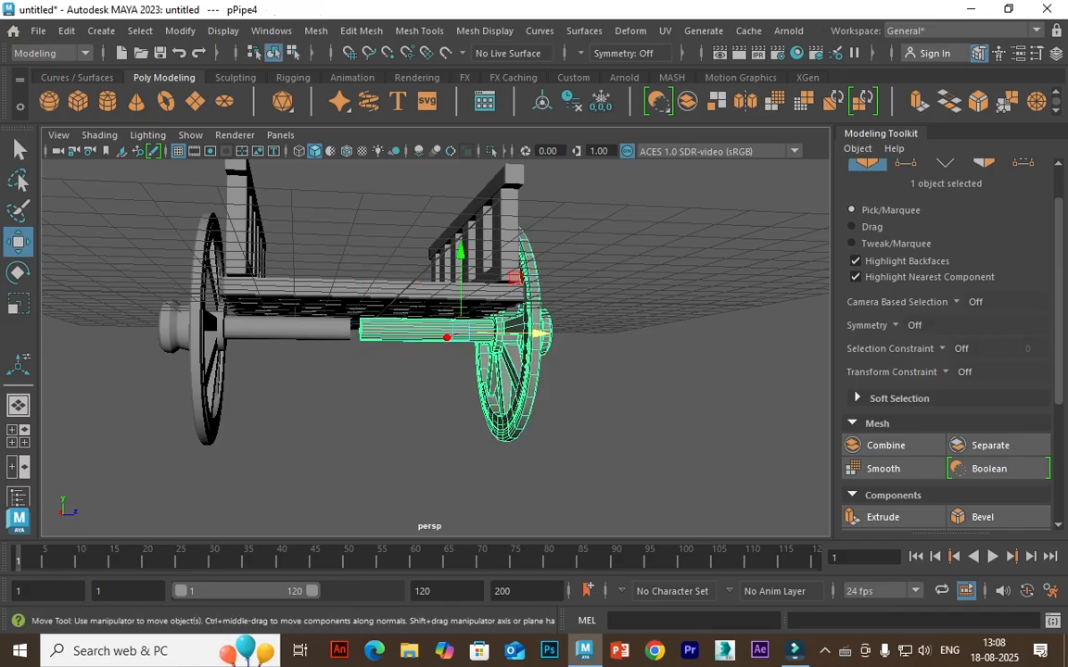
Delete the copied wheel and duplicate the original wheel as an instance with the Z scale at -1
drag(250, 371, 181, 311)
key(Delete)
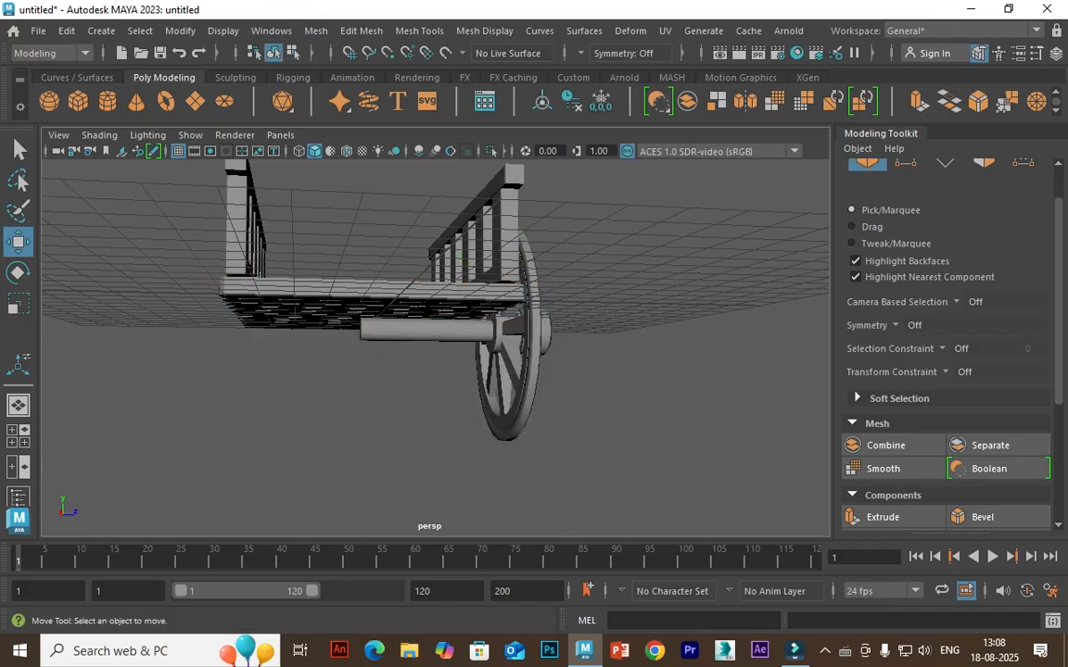
click(435, 329)
click(66, 31)
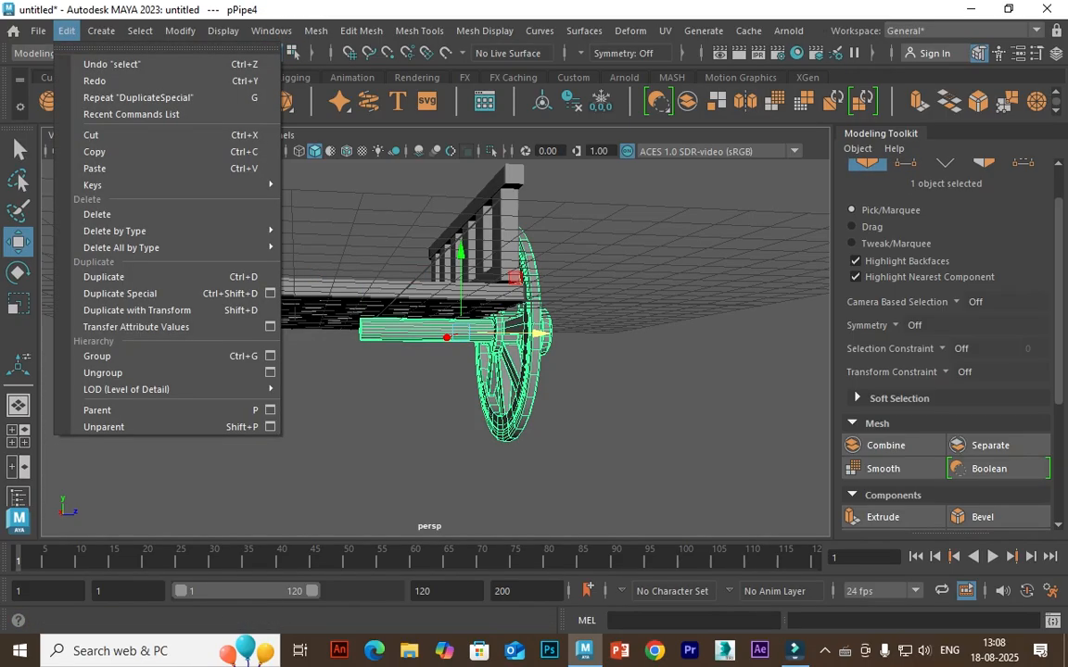
click(269, 293)
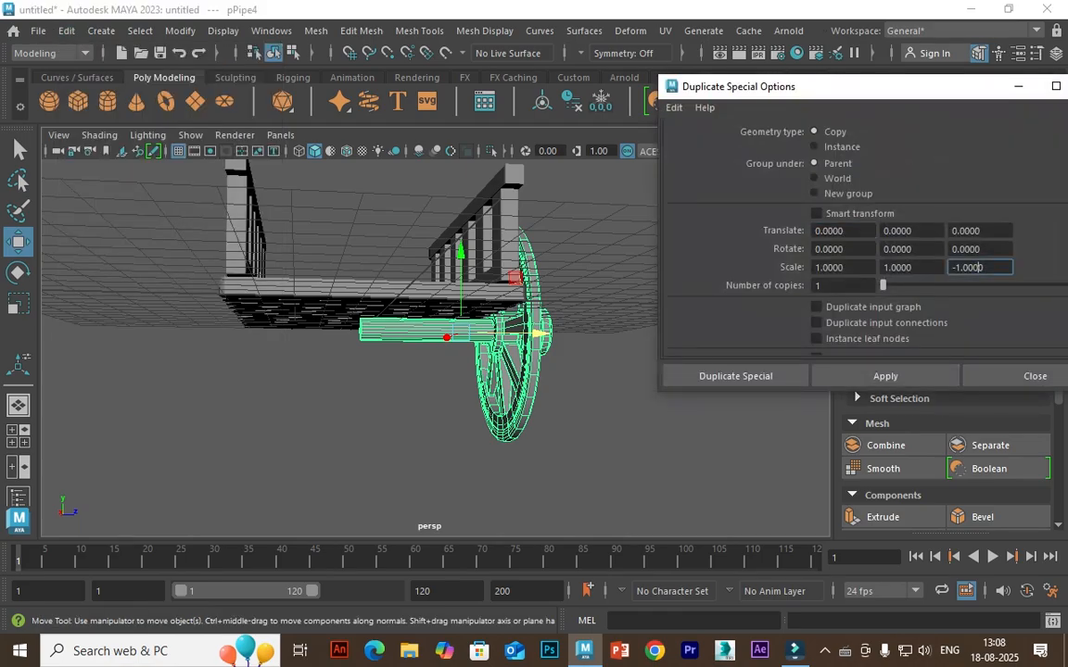
click(885, 376)
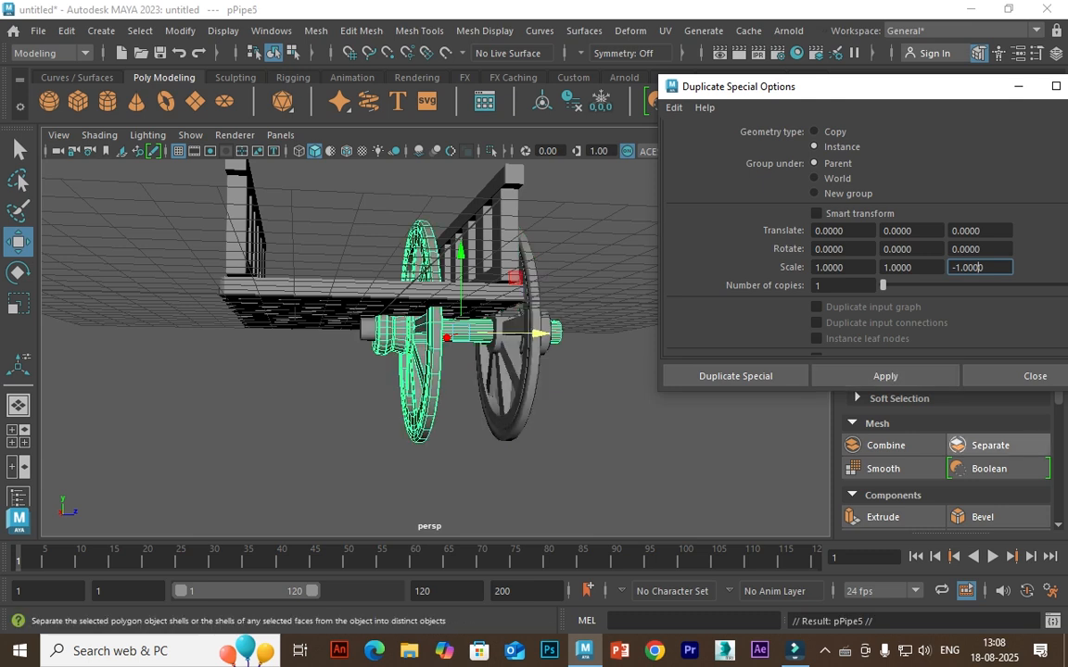
Move the instanced wheel along Z to the cart's opposite side and shift the axle's inner end vertices to about Z -0.53
click(1034, 376)
drag(543, 332, 341, 331)
click(443, 330)
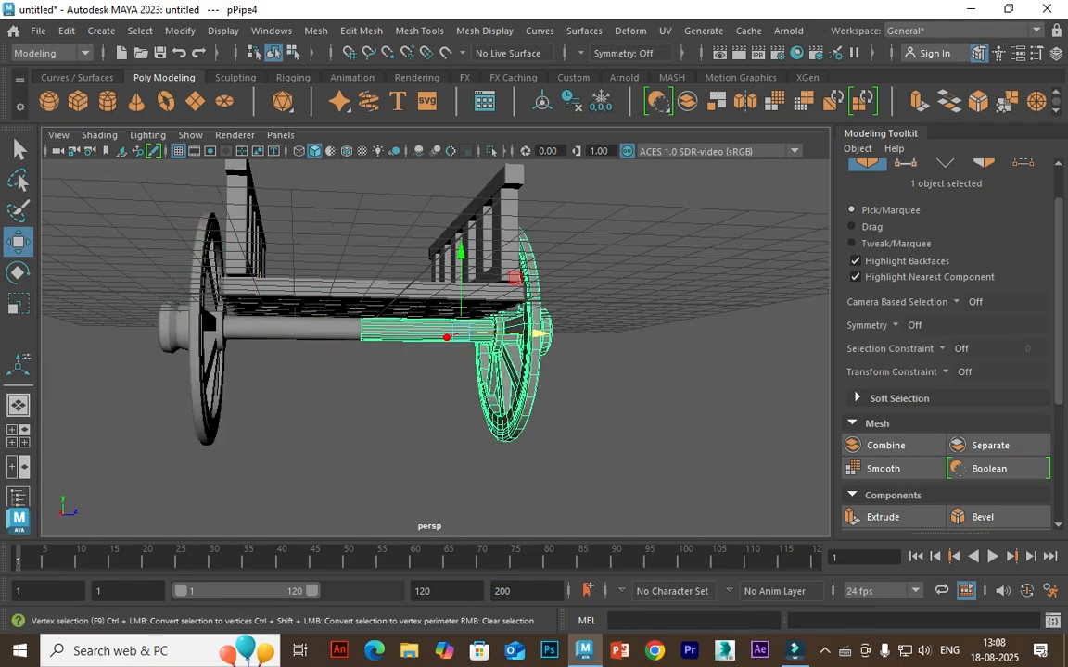
click(905, 164)
drag(440, 330, 505, 331)
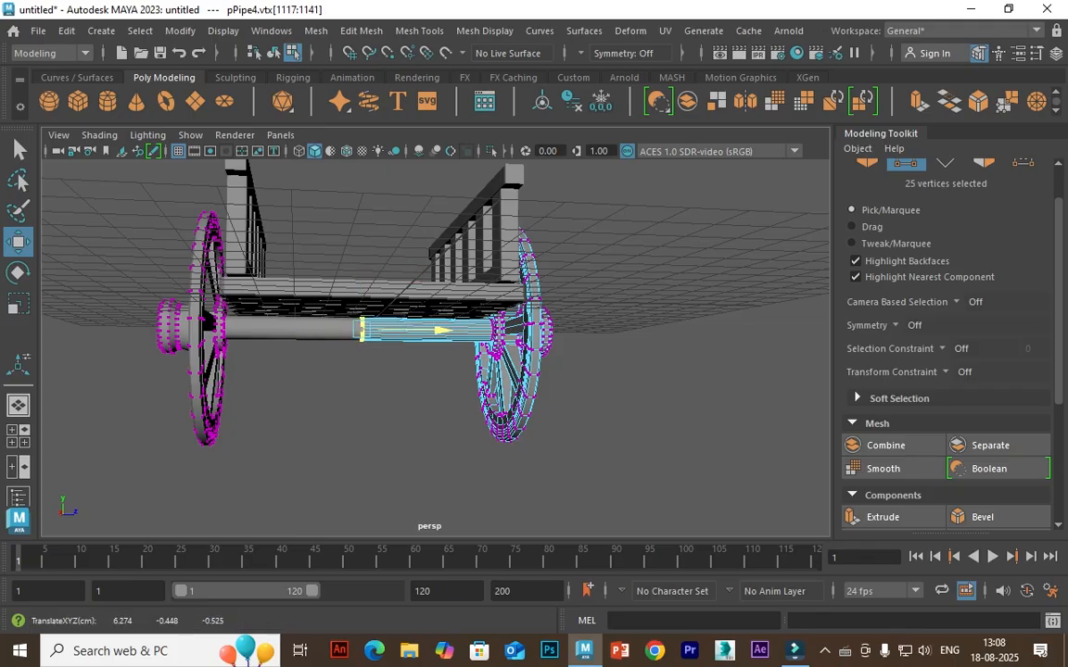
key(F8)
click(445, 330)
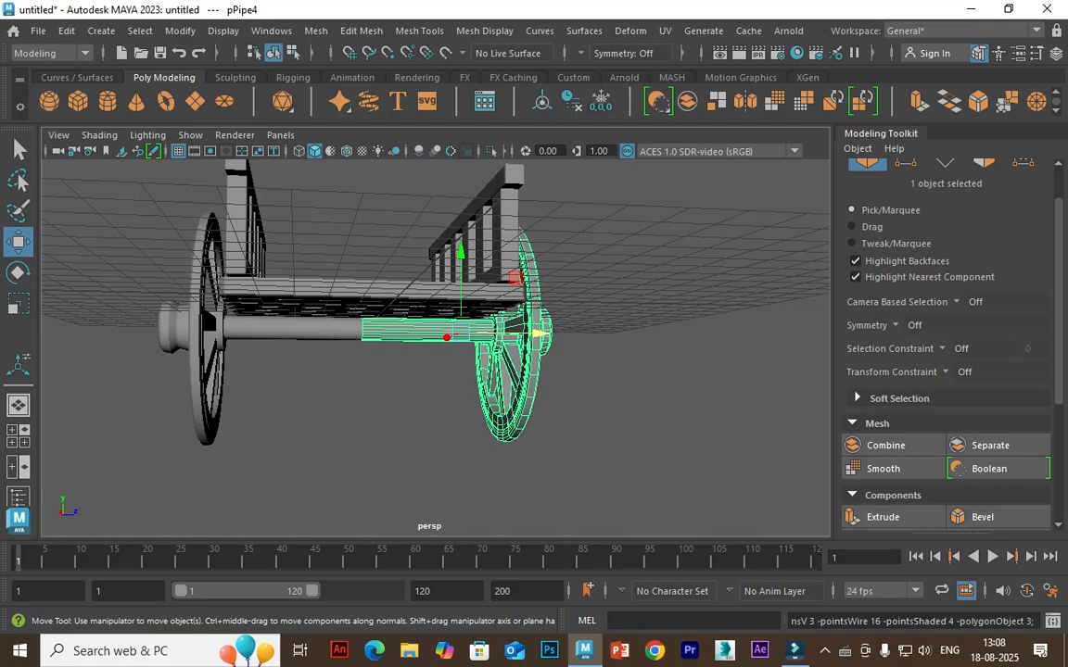
Preview the wheel mesh smoothed, examine the joint between the two axle halves, and return to the unsmoothed display
key(3)
click(443, 133)
scroll(435, 348, up, 8)
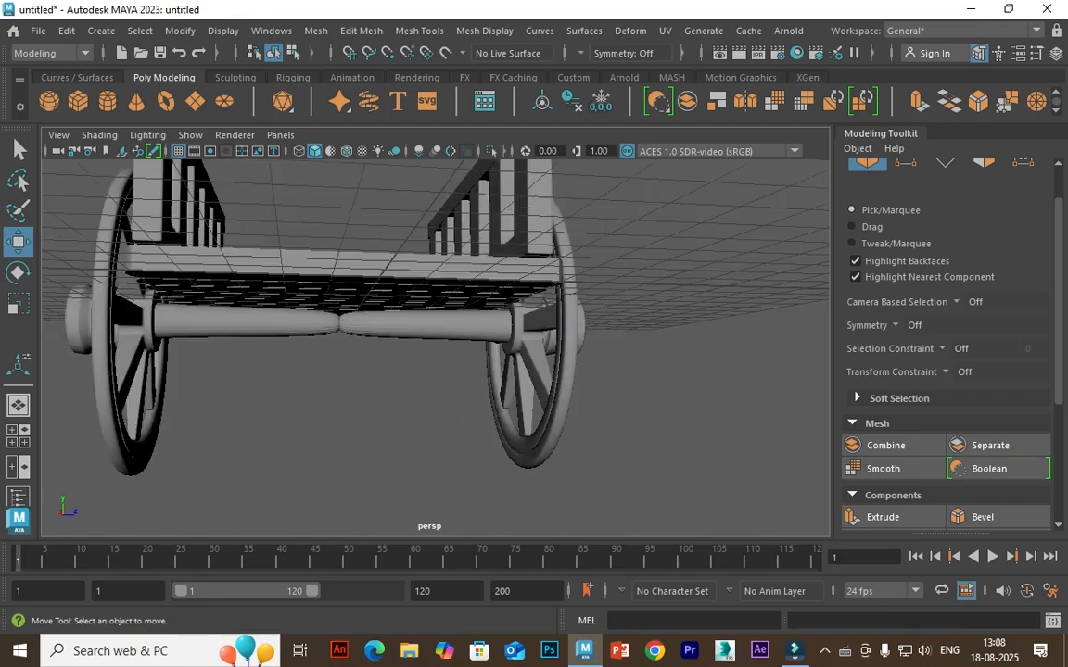
alt+middle_drag(332, 319, 551, 380)
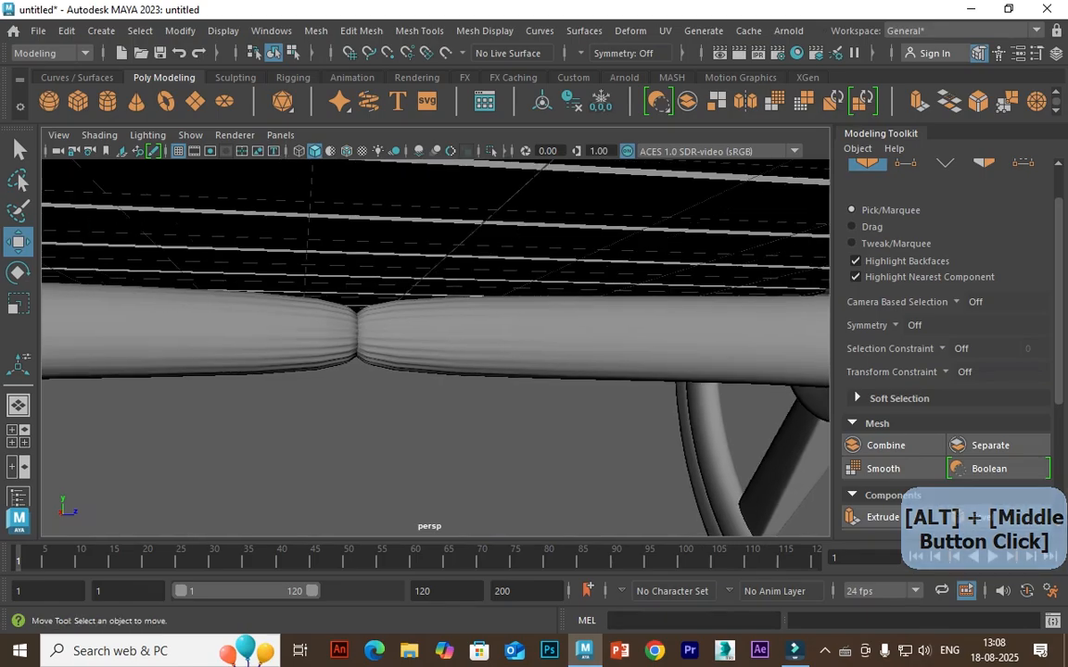
scroll(601, 291, up, 2)
click(600, 291)
key(1)
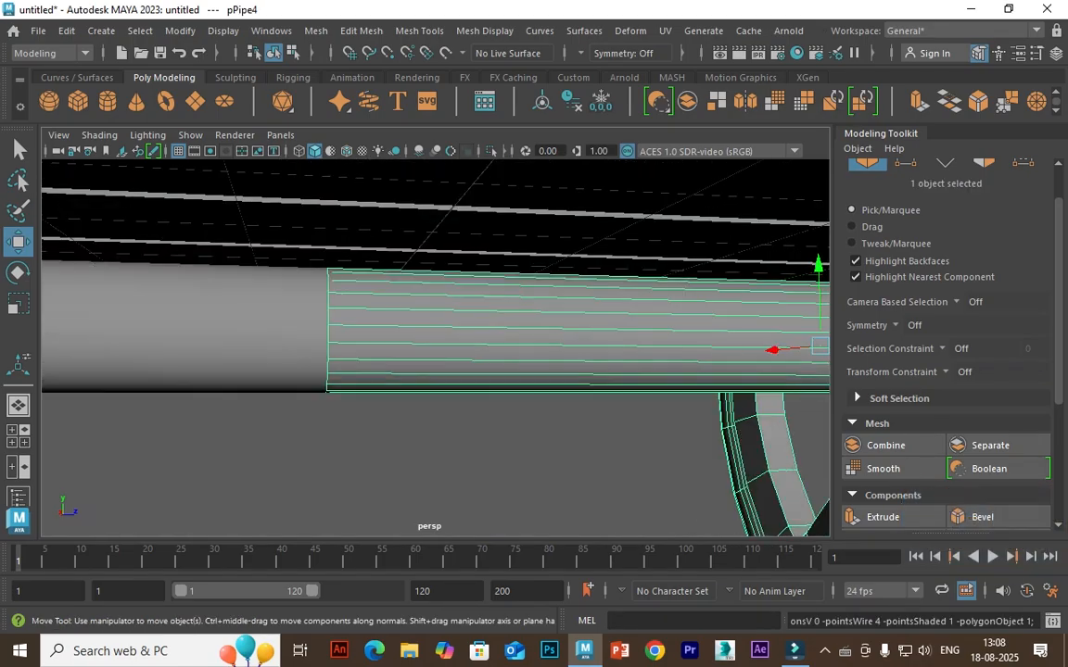
Insert an edge loop close to the axle's inner end and check the joint in smoothed display
click(419, 31)
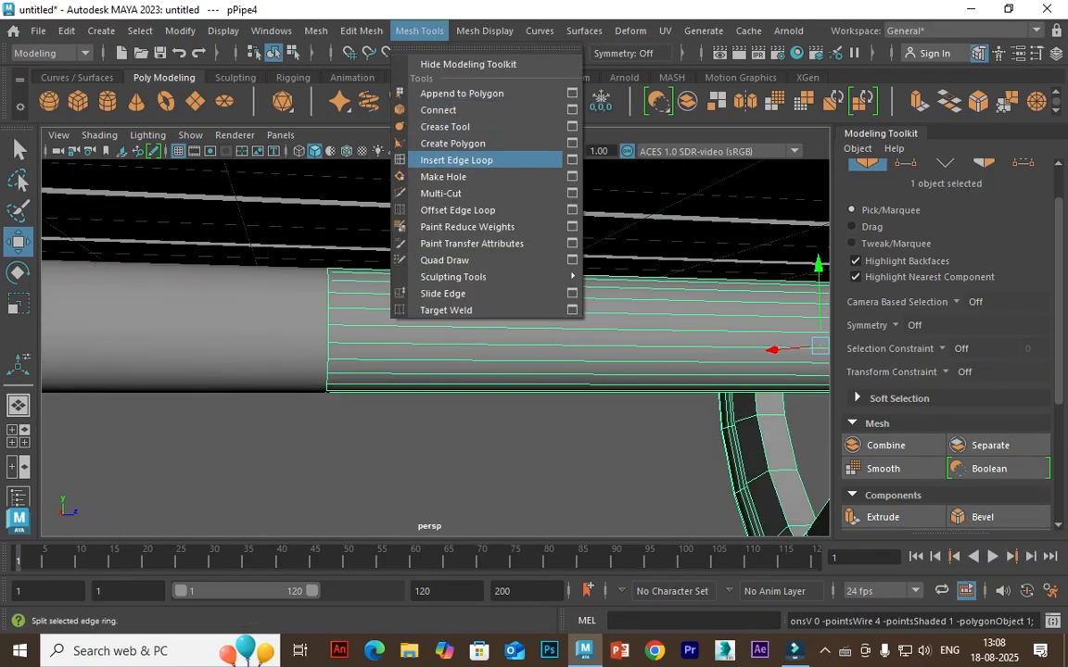
click(441, 159)
click(332, 325)
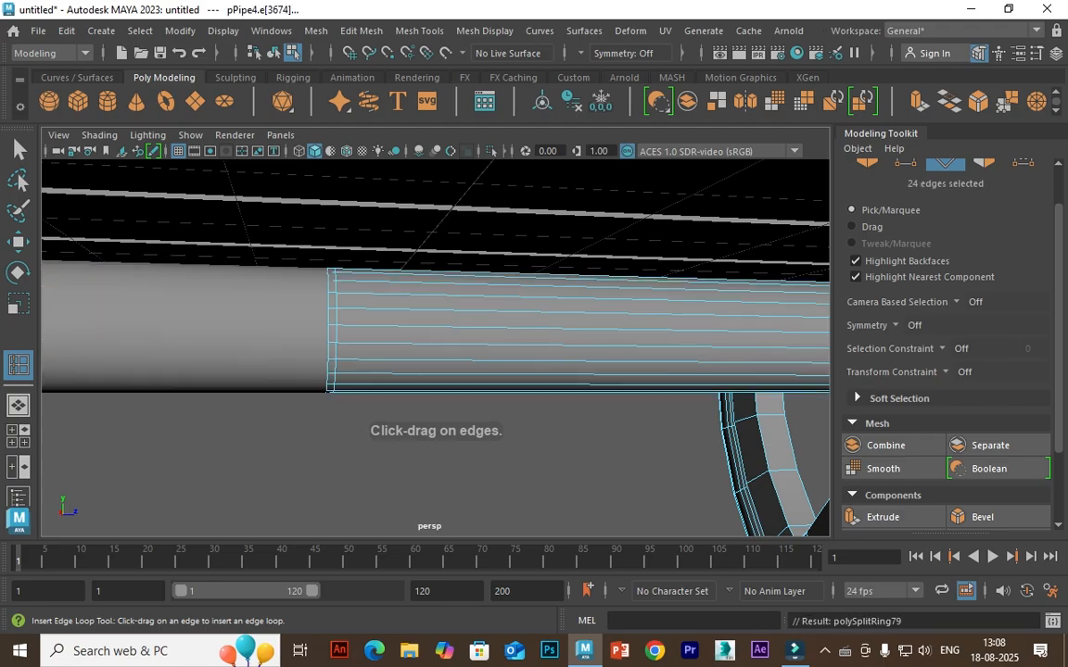
scroll(435, 348, up, 2)
alt+drag(436, 348, 501, 369)
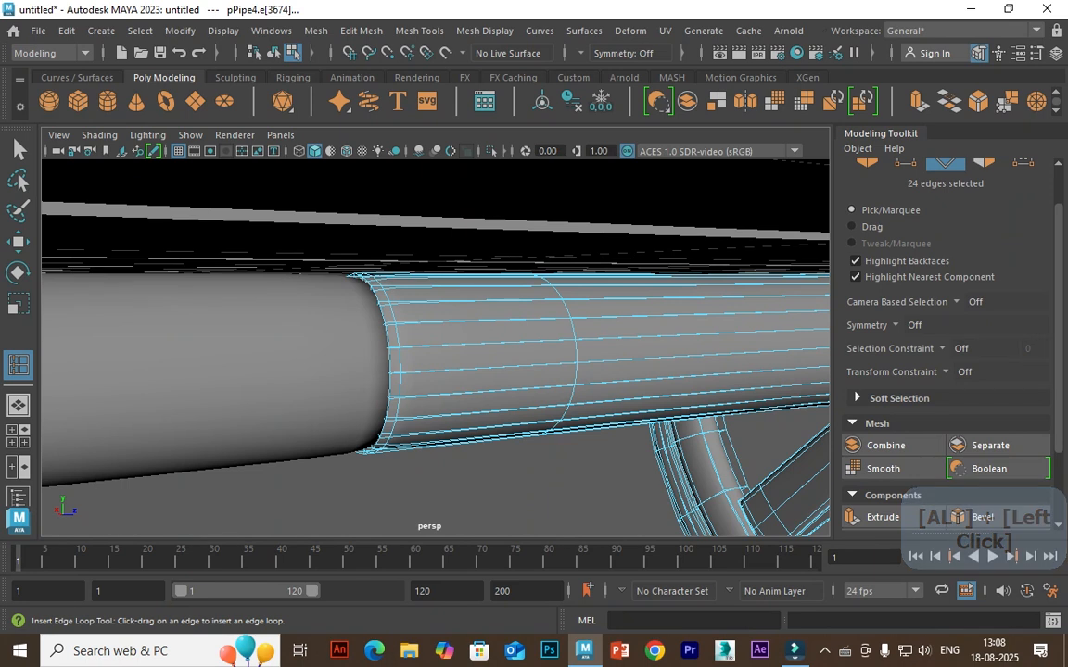
key(w)
key(ctrl+z)
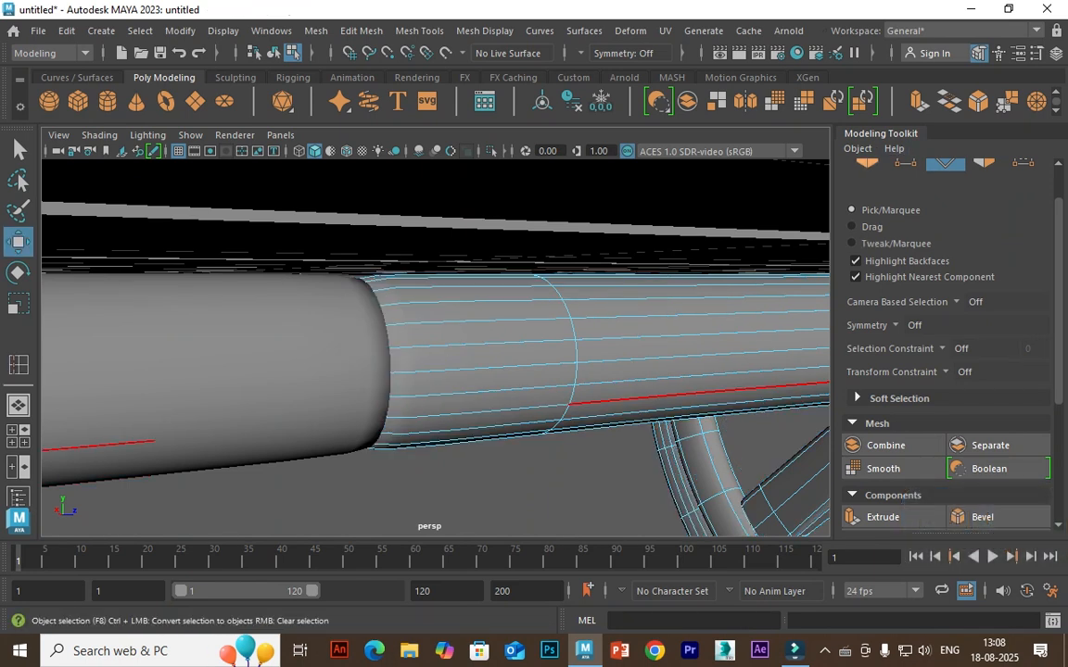
click(867, 163)
click(556, 482)
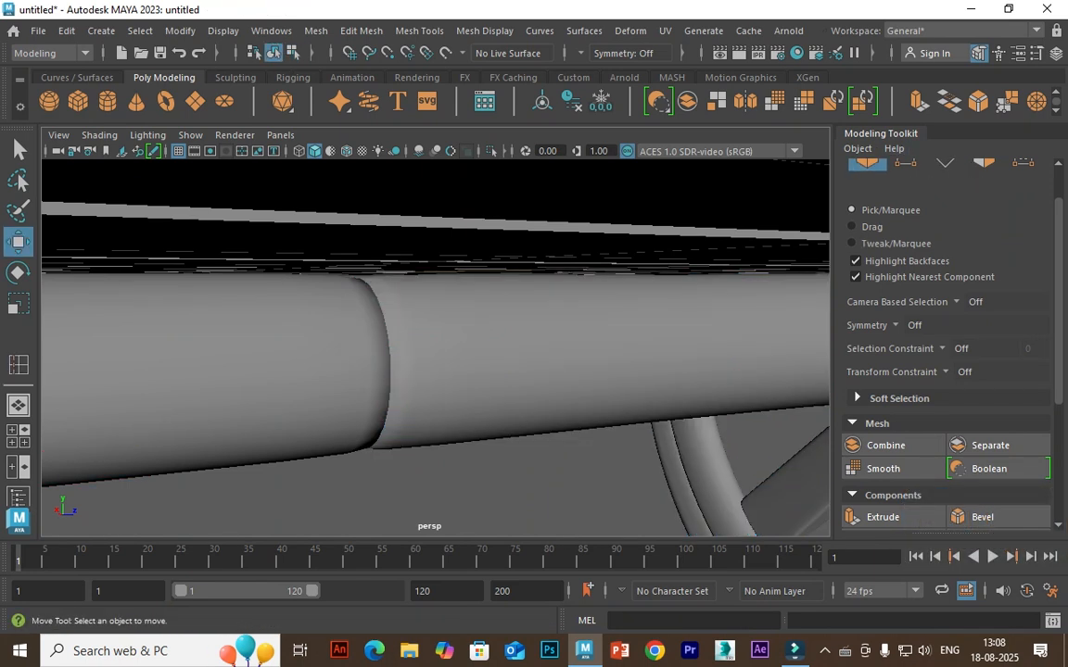
click(556, 362)
key(1)
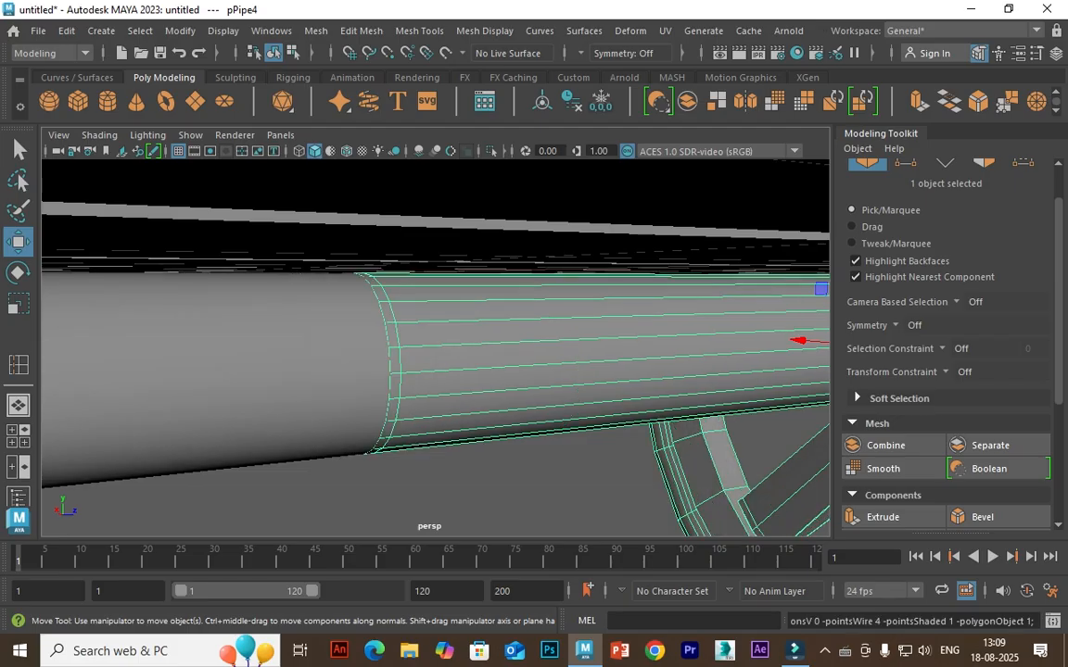
Pull the vertices of the axle's end and its new edge loop back along Z to about -0.28, separating the two halves
click(906, 163)
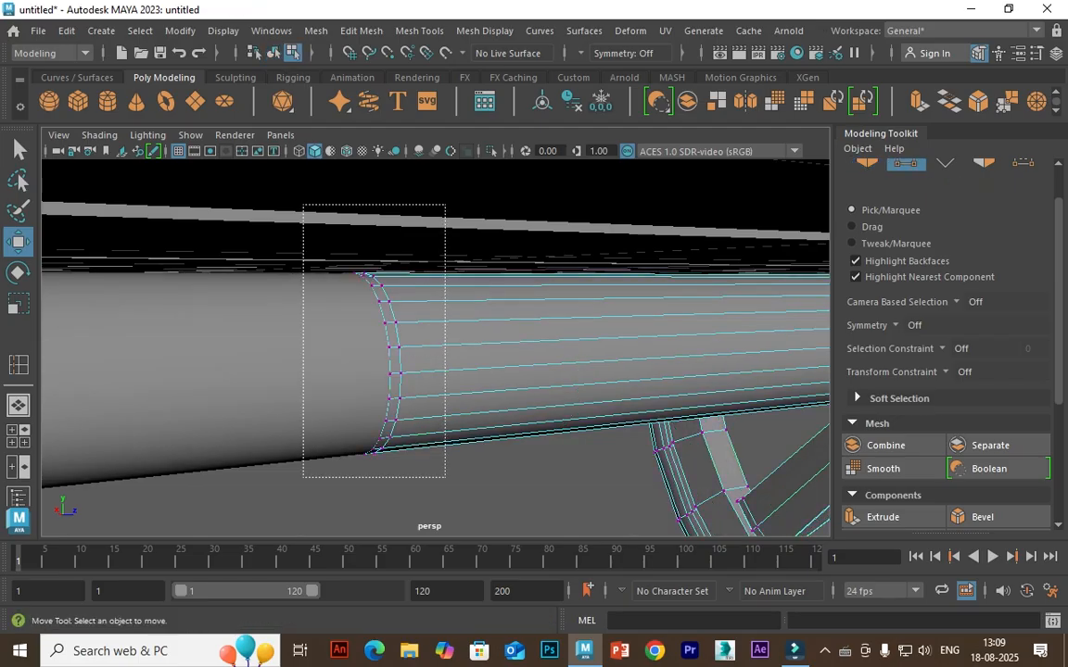
drag(445, 478, 445, 478)
drag(434, 358, 472, 356)
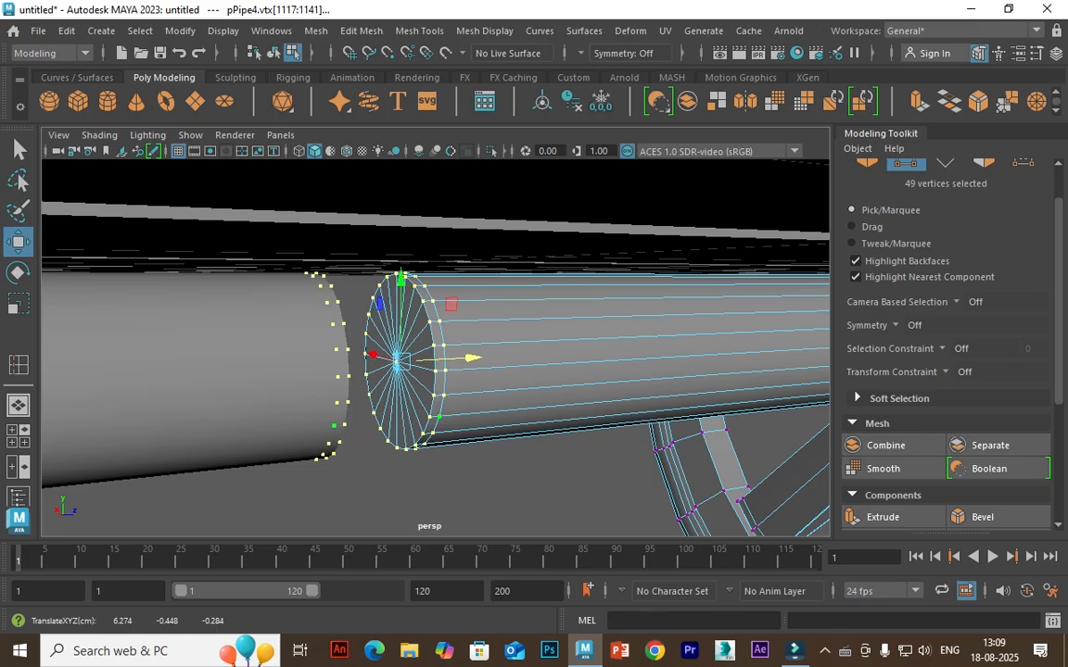
click(612, 482)
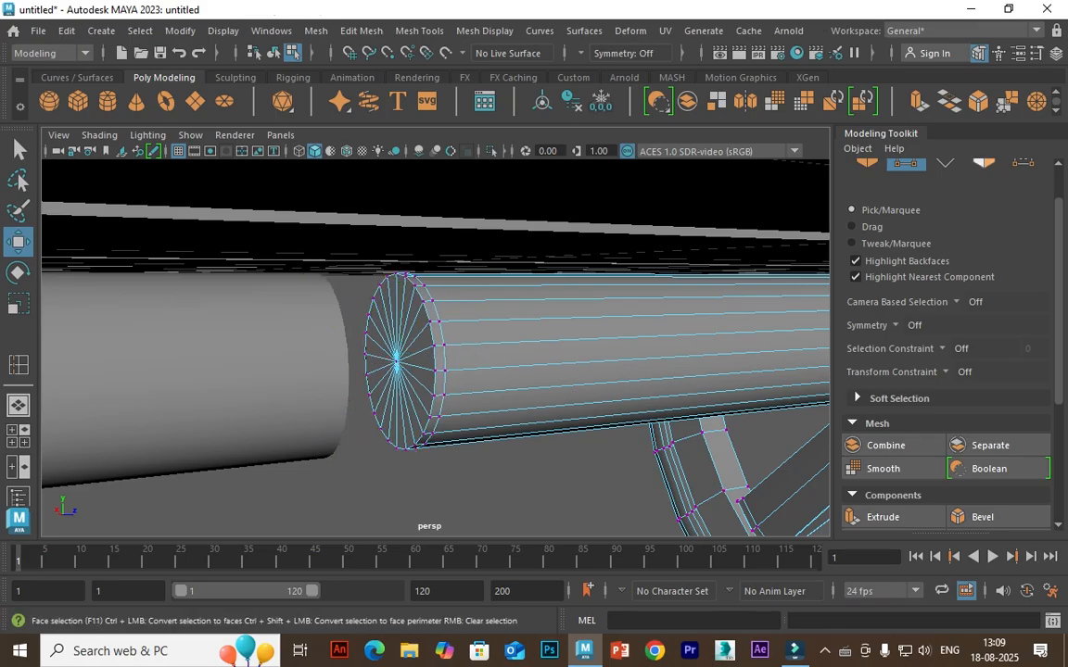
Delete all the triangular cap faces closing the axle's inner end
click(983, 163)
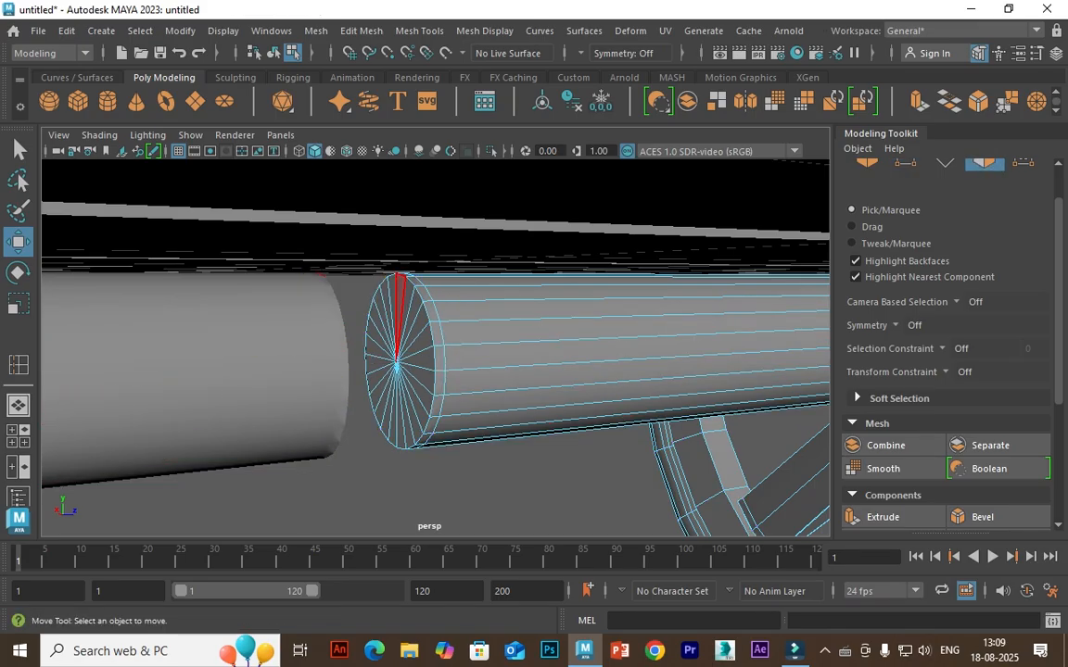
key(Tab)
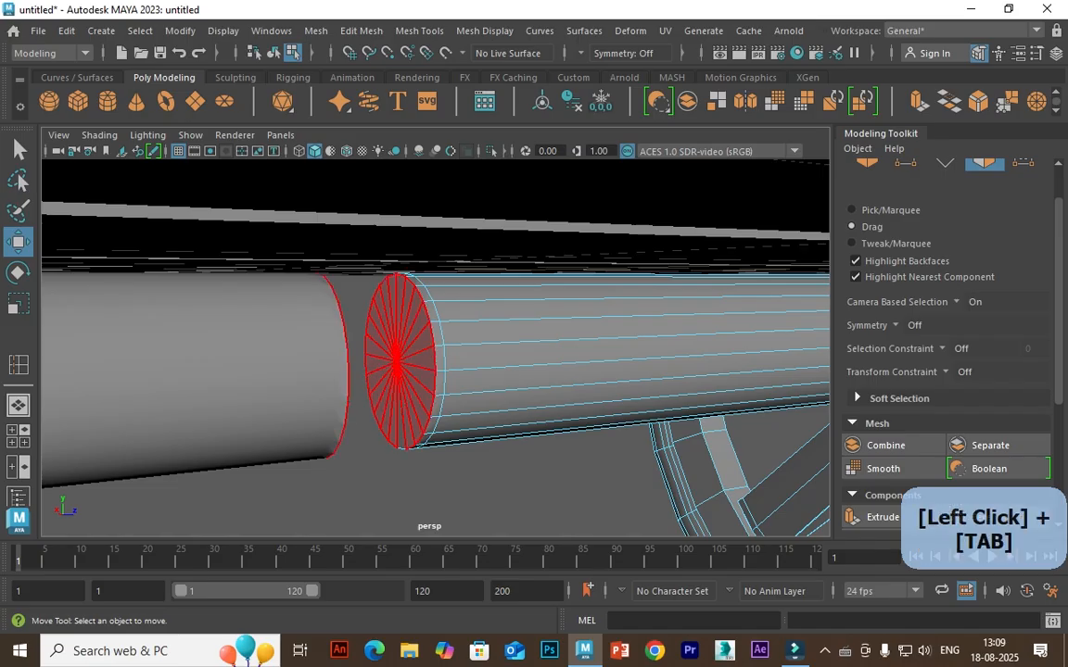
click(399, 357)
key(Delete)
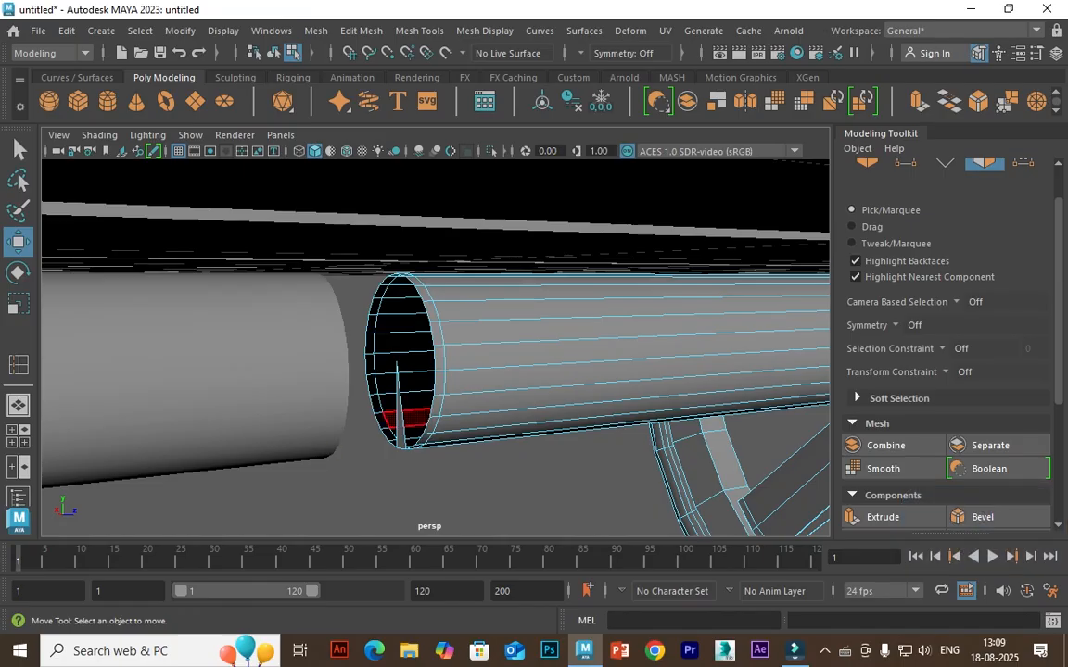
click(400, 417)
key(Delete)
Move the open border edge loop of the axle along Z to about -0.52 so both halves meet, and return to object mode
key(F9)
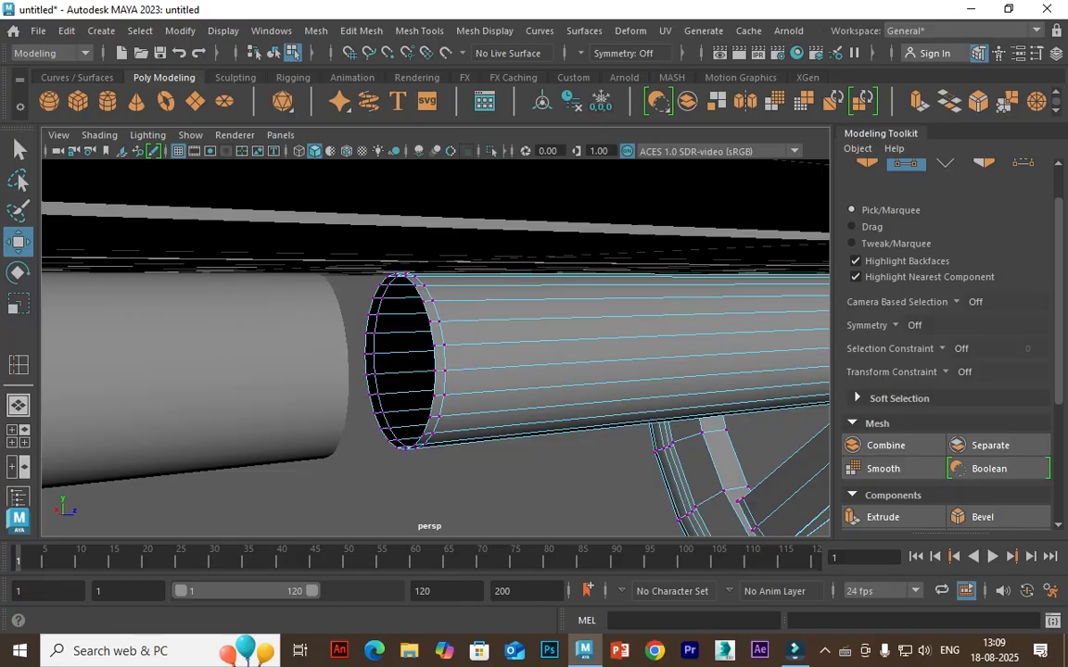
key(F10)
double_click(435, 358)
drag(468, 358, 426, 359)
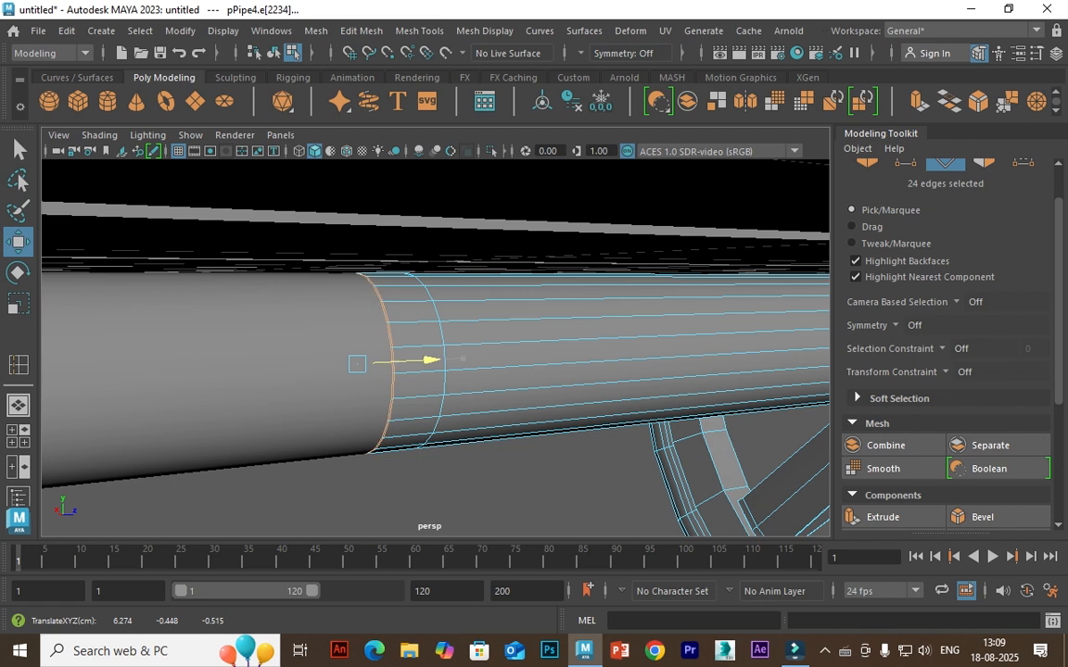
key(F8)
Examine the cart with both wheels from several angles and in the orthographic side view
scroll(435, 348, down, 8)
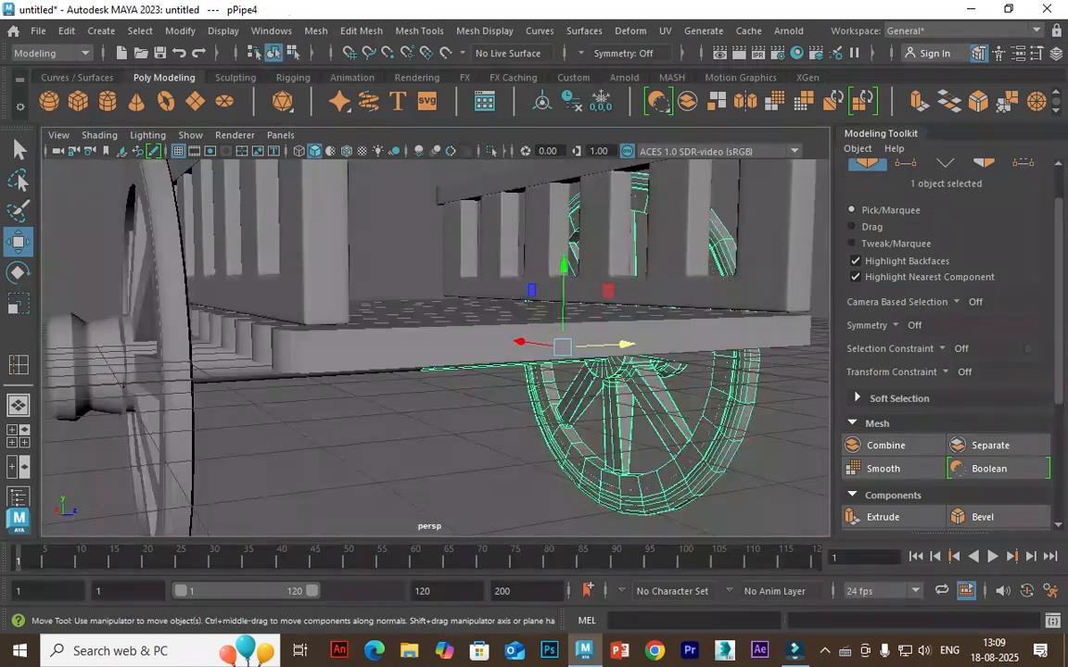
key(alt+d)
alt+drag(520, 325, 375, 338)
alt+middle_drag(436, 352, 531, 378)
scroll(531, 378, down, 5)
alt+drag(531, 379, 456, 292)
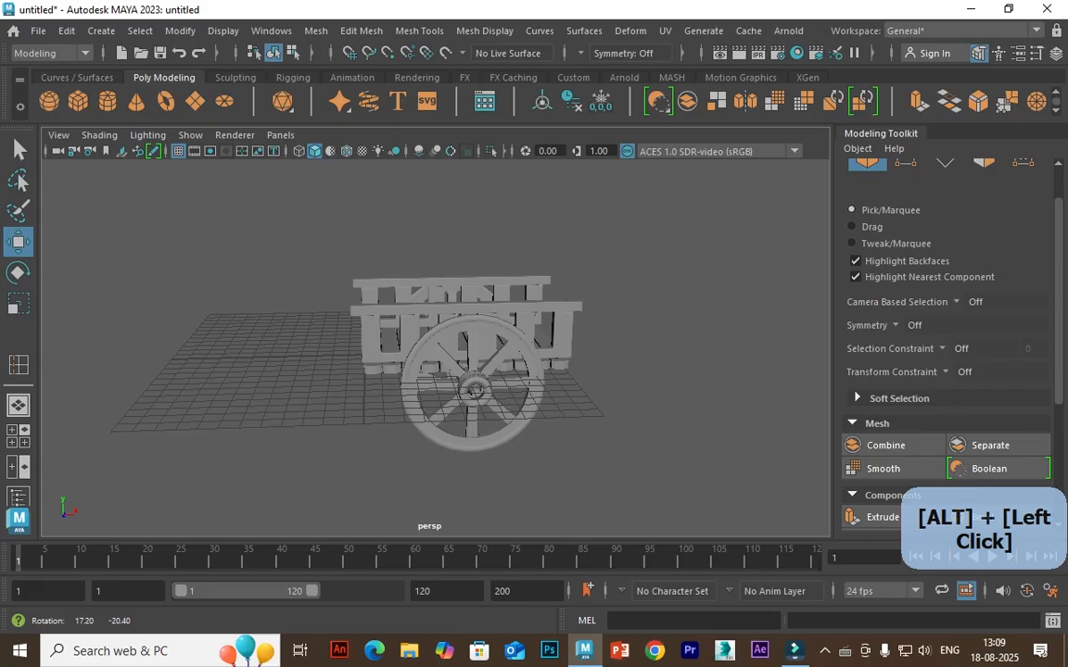
key(space)
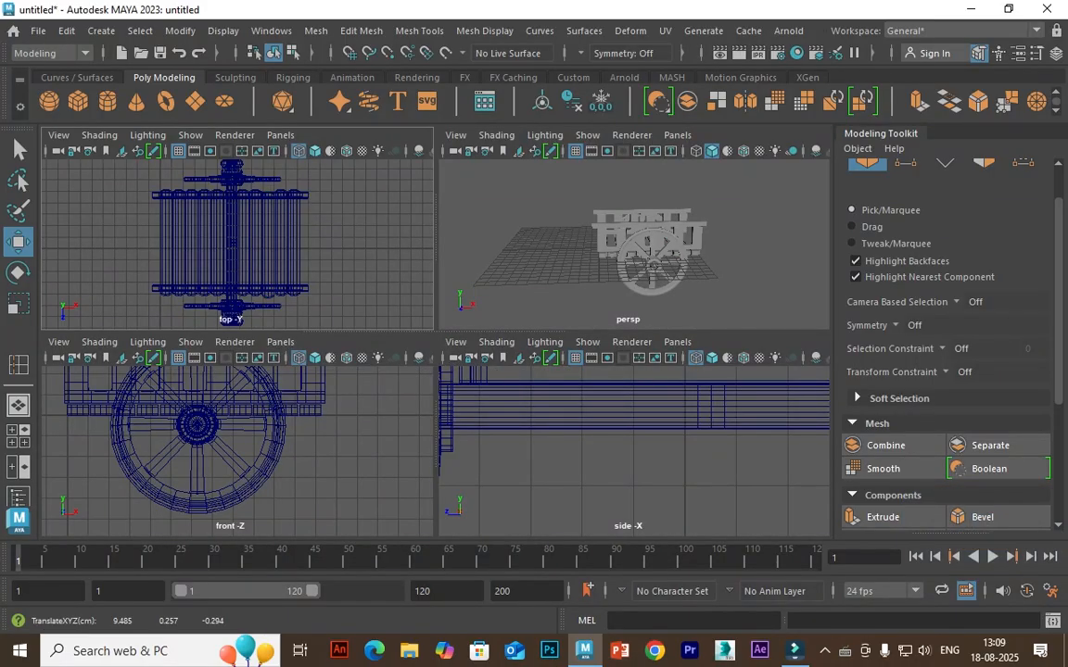
key(space)
scroll(435, 348, down, 2)
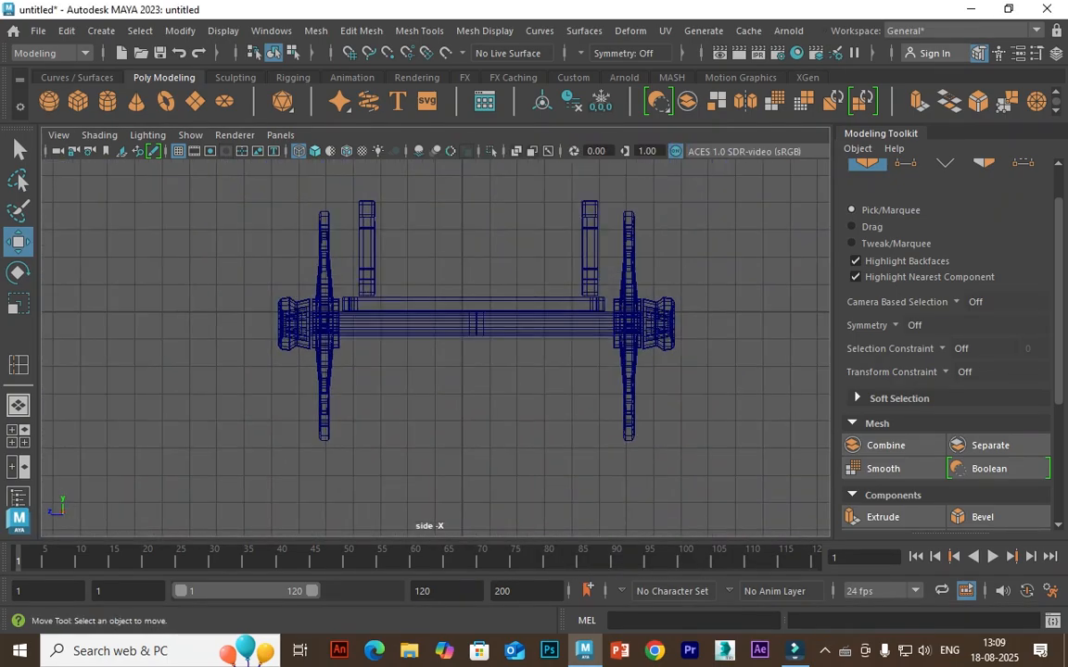
Create a polygon cylinder in the side view beneath the axle, lying along X, and position it under the cart floor
key(g)
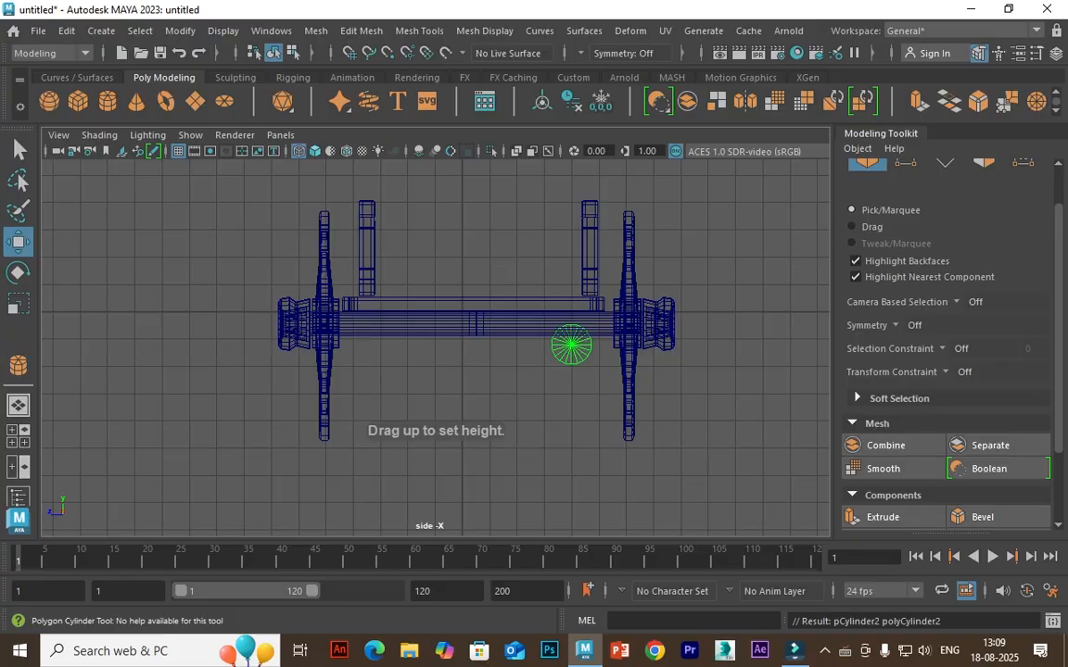
key(space)
key(space)
drag(345, 264, 350, 364)
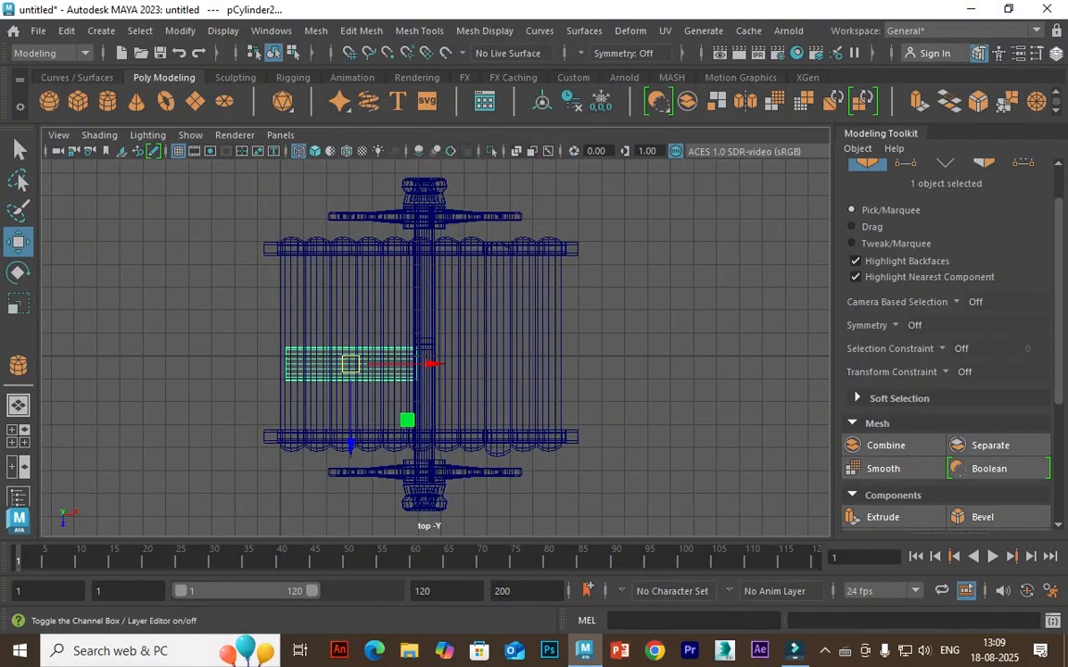
Set the new cylinder's height to about 22.733 and its radius to about 0.375 to form a long pole
click(979, 53)
scroll(955, 278, down, 4)
click(969, 323)
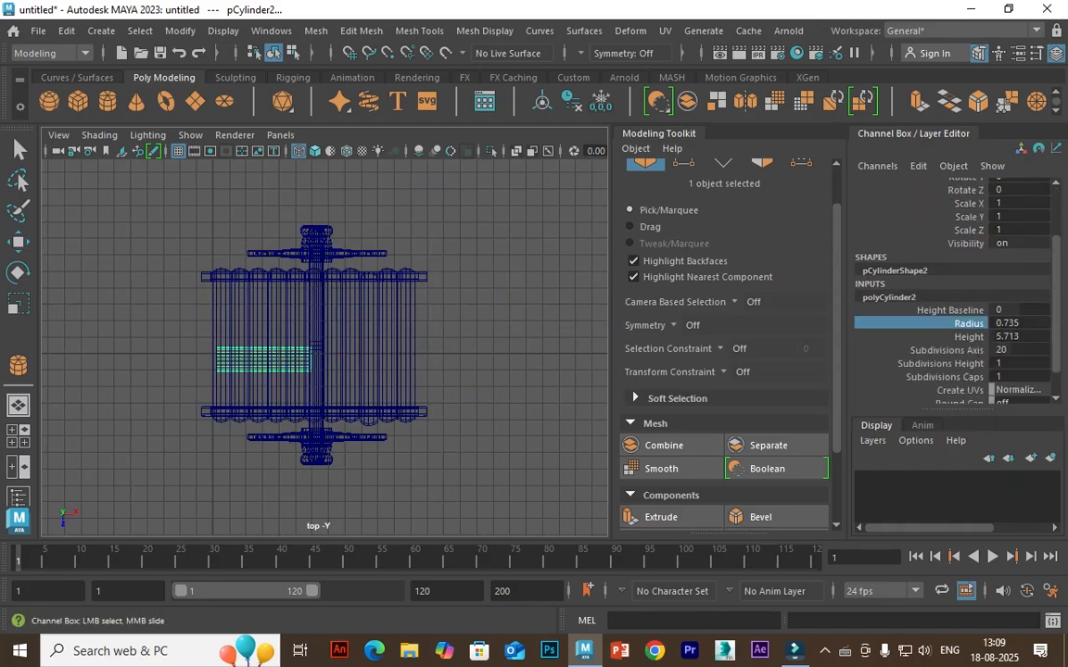
ctrl+middle_drag(968, 324, 1019, 337)
click(968, 336)
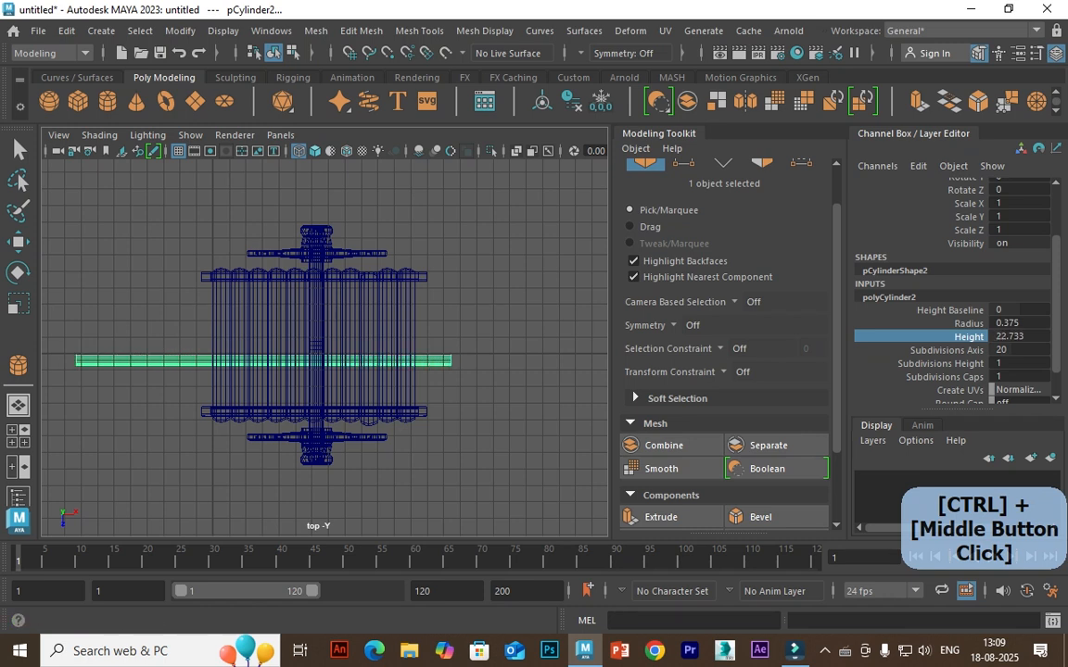
click(967, 323)
mouse_move(968, 323)
ctrl+middle_down()
mouse_move(997, 324)
mouse_move(971, 323)
ctrl+middle_up()
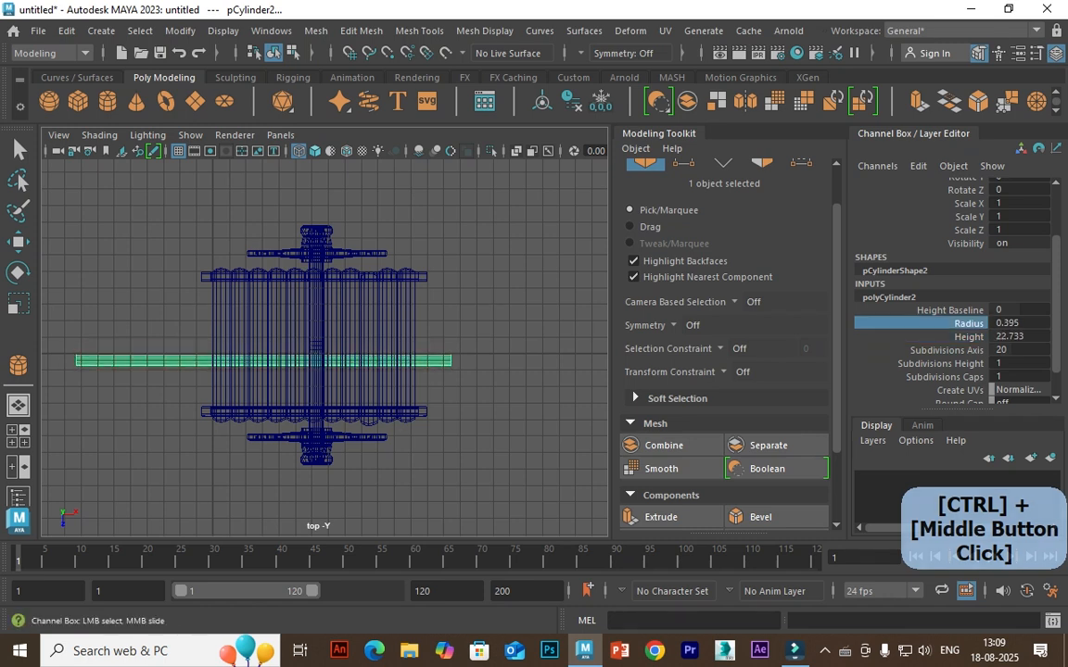
Move the pole along X so it extends beyond the cart's front, and lower it to Y about -1.23
key(w)
drag(263, 360, 210, 385)
key(space)
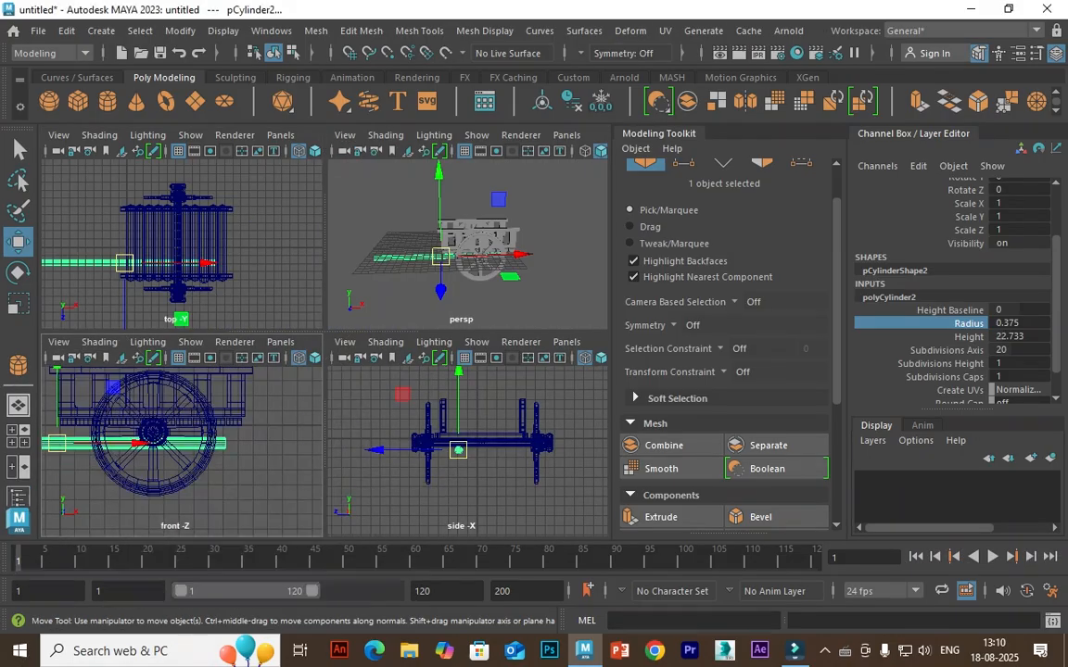
key(space)
alt+middle_drag(72, 249, 217, 287)
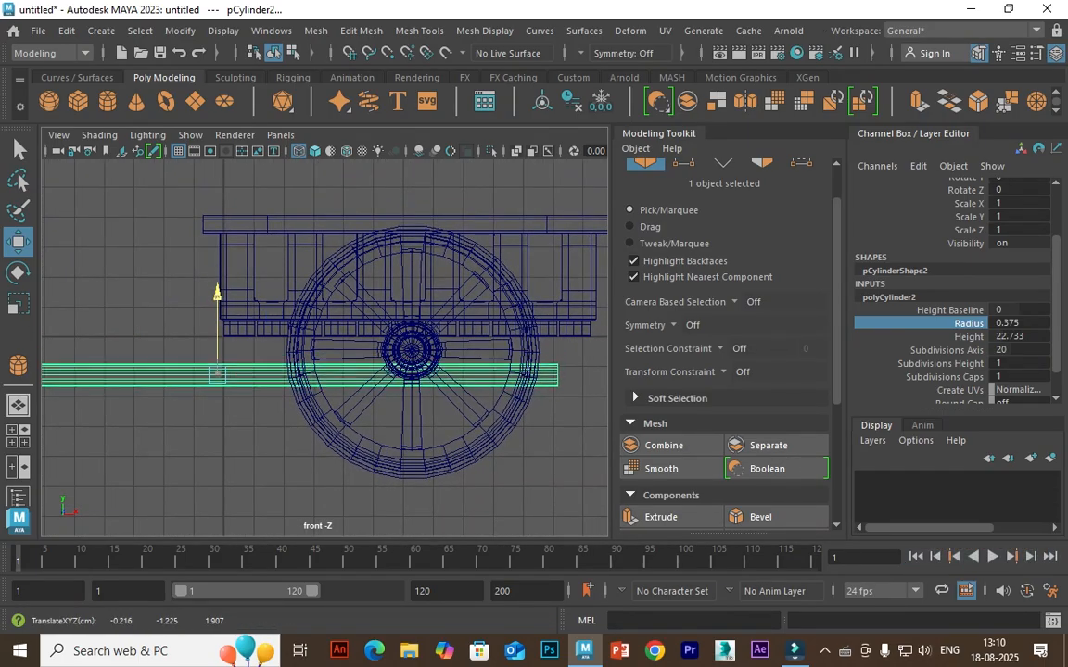
key(space)
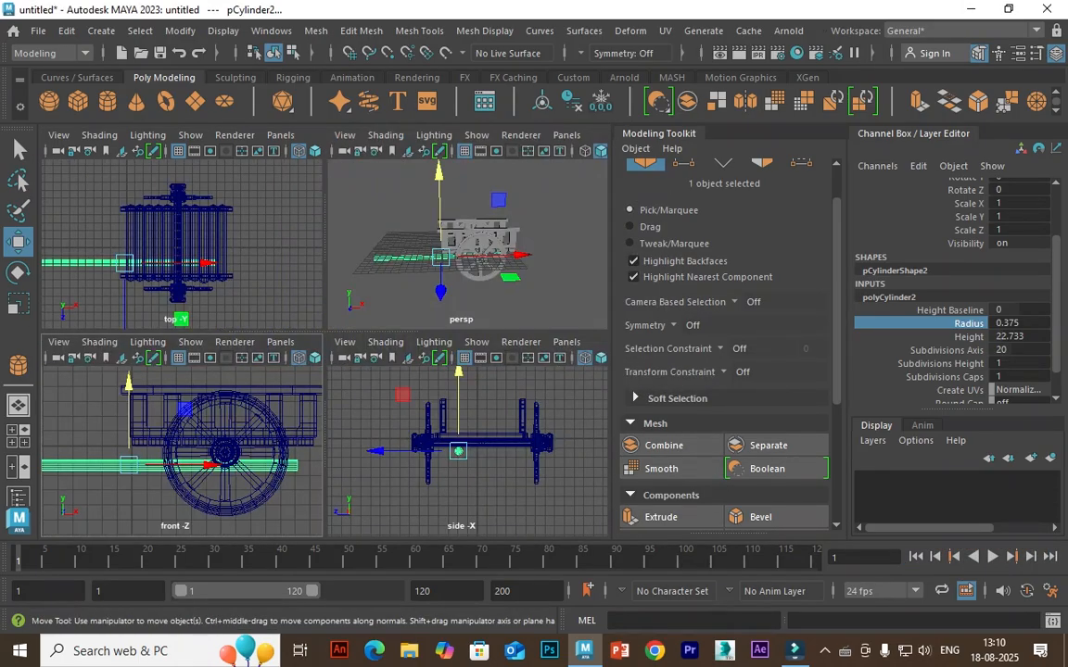
Reduce the pole's radius to 0.325
alt+drag(435, 211, 536, 190)
scroll(527, 220, up, 5)
scroll(529, 221, up, 3)
ctrl+middle_drag(536, 190, 512, 190)
key(ctrl+z)
click(968, 324)
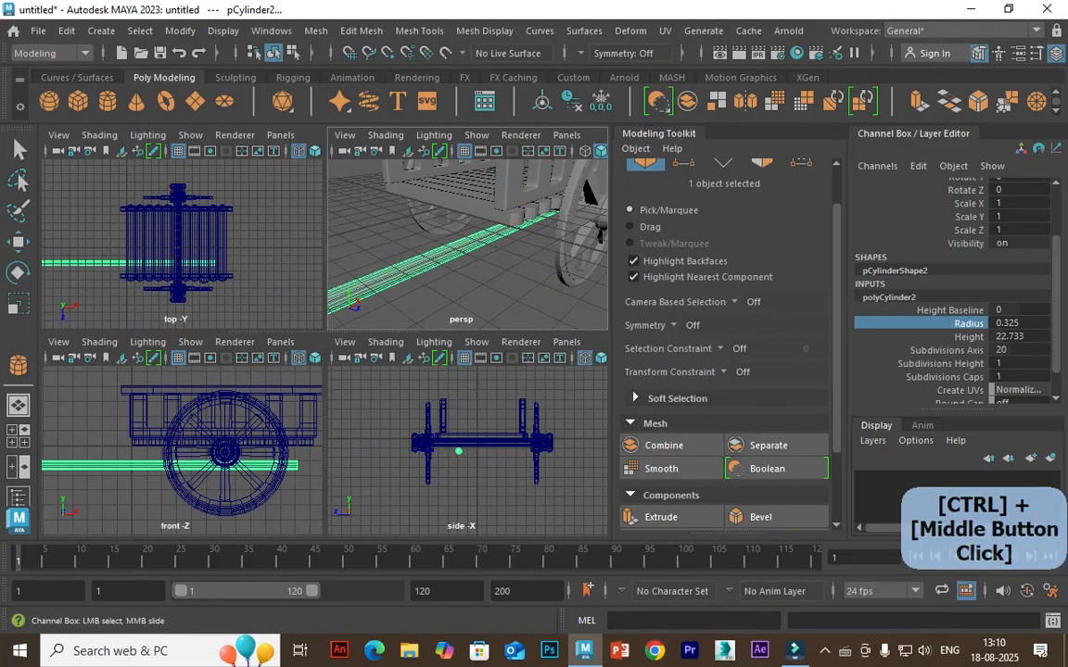
Fine-tune the pole's height beneath the cart floor and shift it along Z toward the near side of the cart
key(w)
key(f)
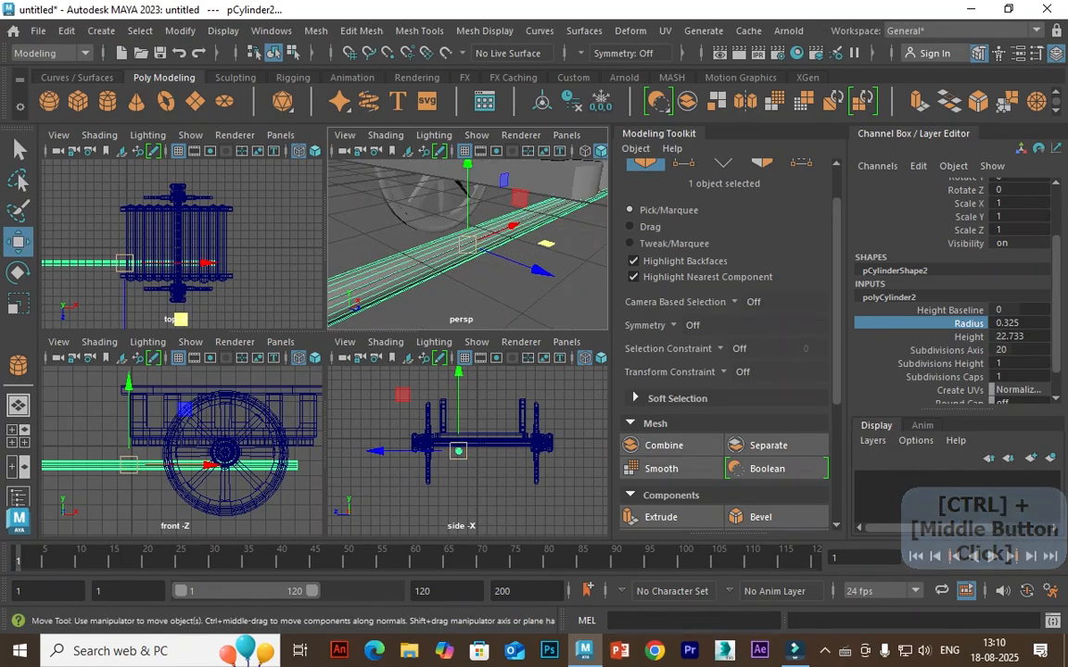
key(space)
alt+drag(306, 399, 336, 354)
drag(324, 269, 241, 371)
alt+middle_drag(241, 371, 278, 260)
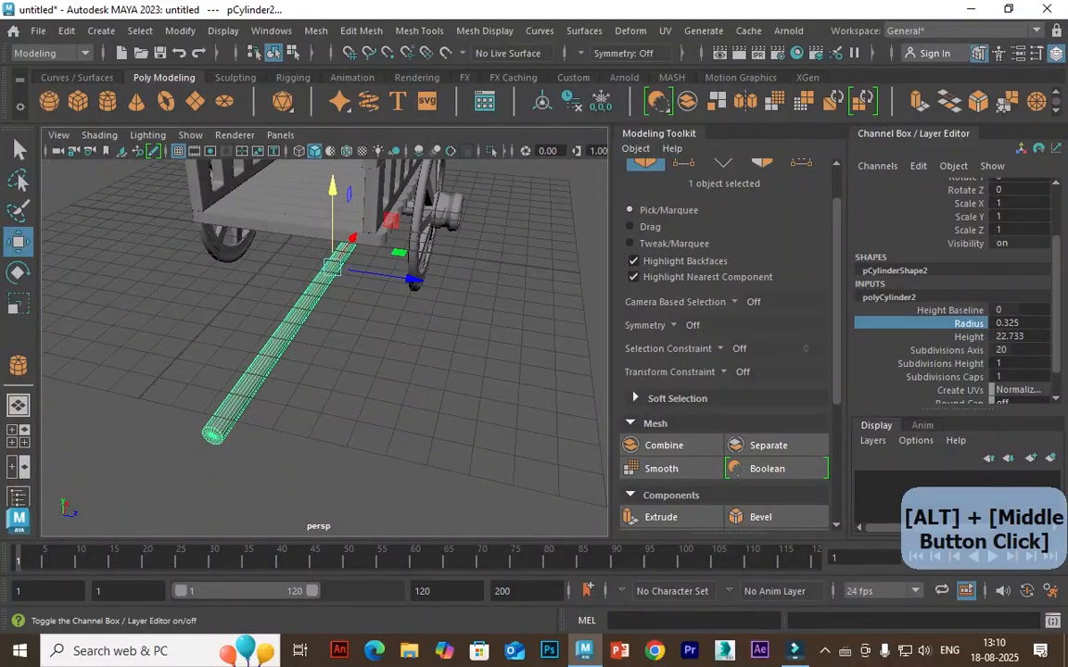
click(1056, 53)
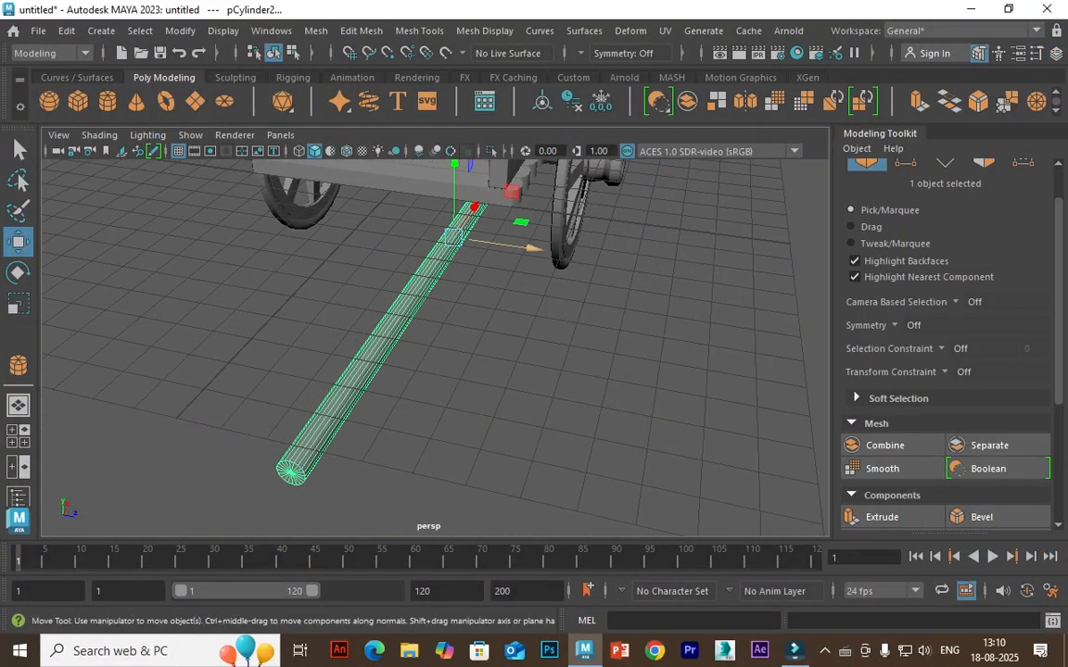
Move the vertices of the pole's front end inward along Z so the pole angles toward the cart's centerline
key(space)
key(space)
alt+middle_drag(436, 343, 578, 309)
click(905, 163)
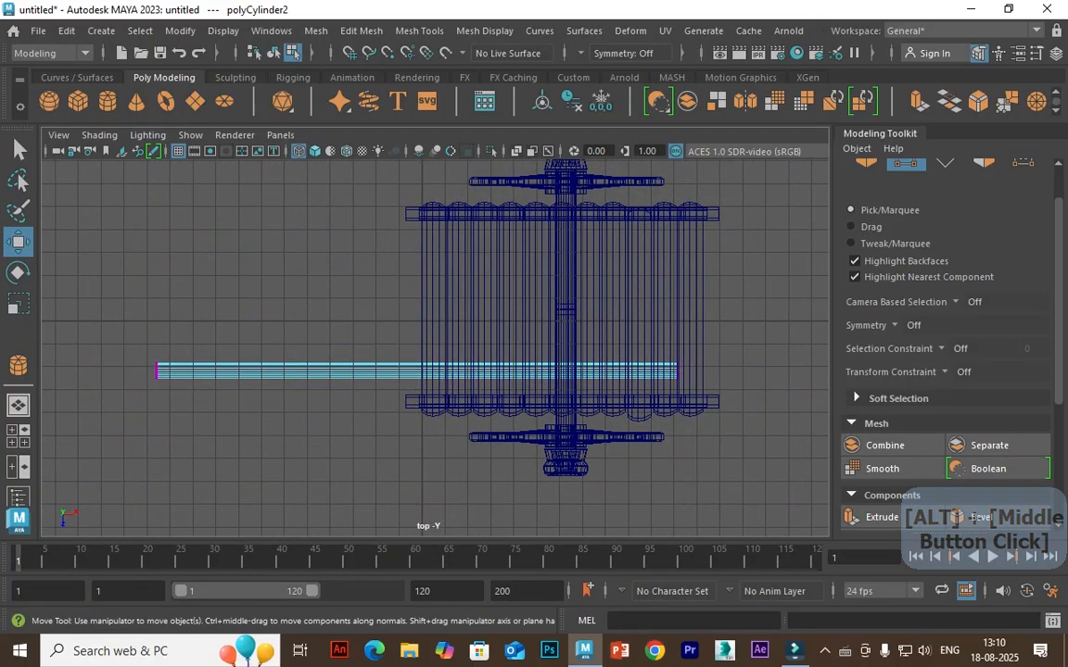
drag(113, 282, 214, 408)
drag(155, 447, 155, 397)
Insert an edge loop on the pole between the cart and the front tip, and move it outward along Z
scroll(435, 347, up, 3)
alt+middle_drag(435, 347, 512, 368)
click(419, 31)
click(445, 160)
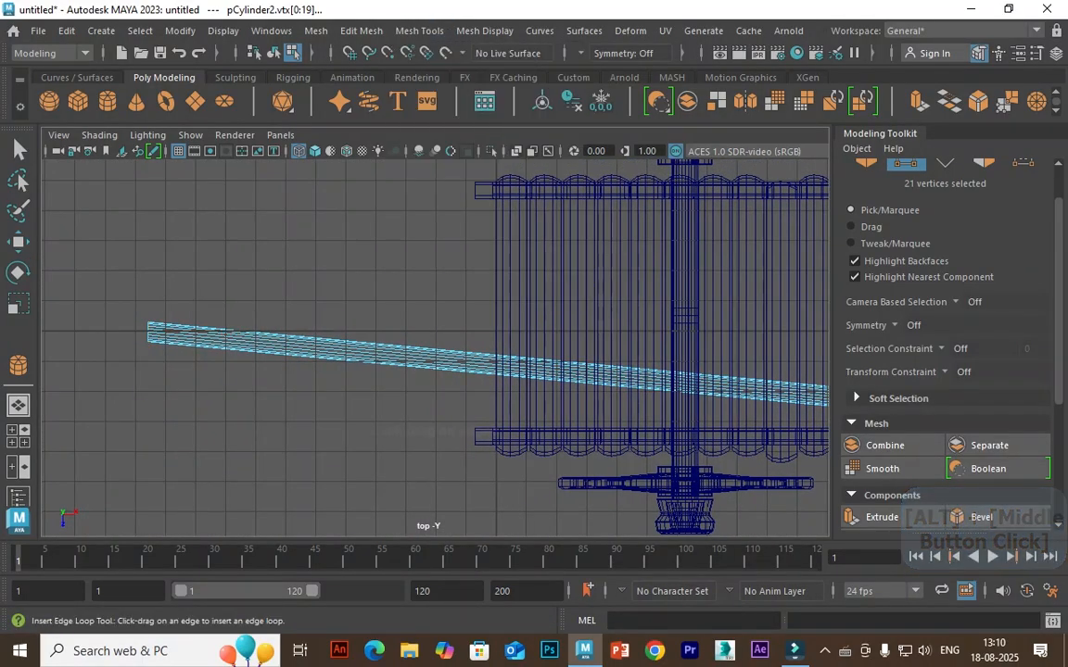
click(348, 350)
key(w)
drag(347, 431, 348, 442)
Insert a second edge loop nearer the pole's tip, move it outward to Z about 0.57, and turn on smooth preview
click(361, 31)
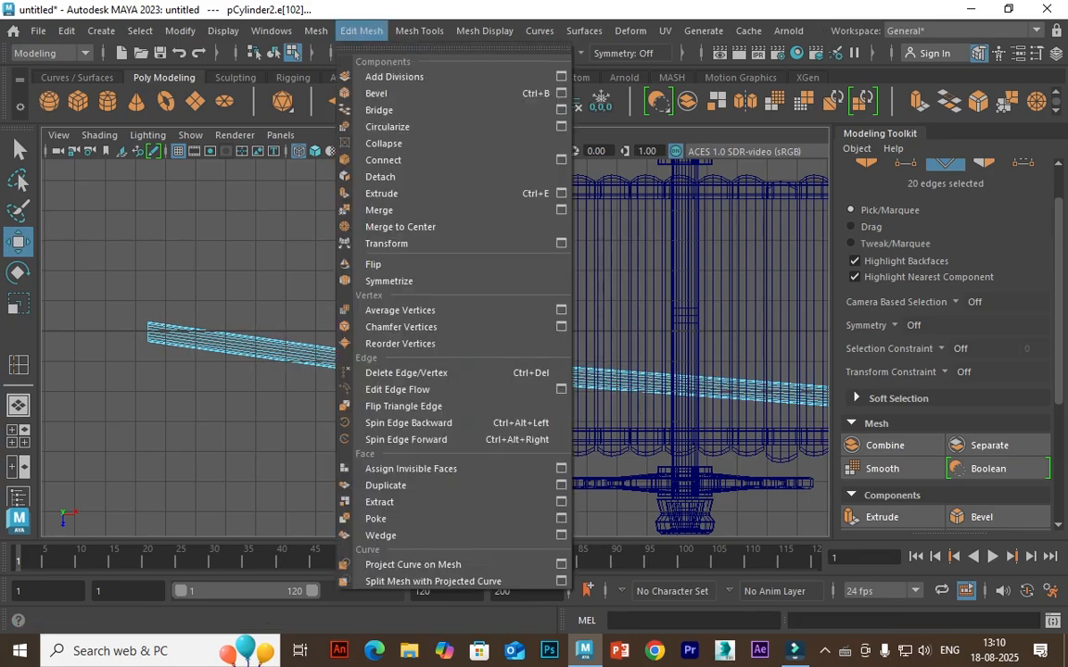
mouse_move(419, 31)
click(456, 159)
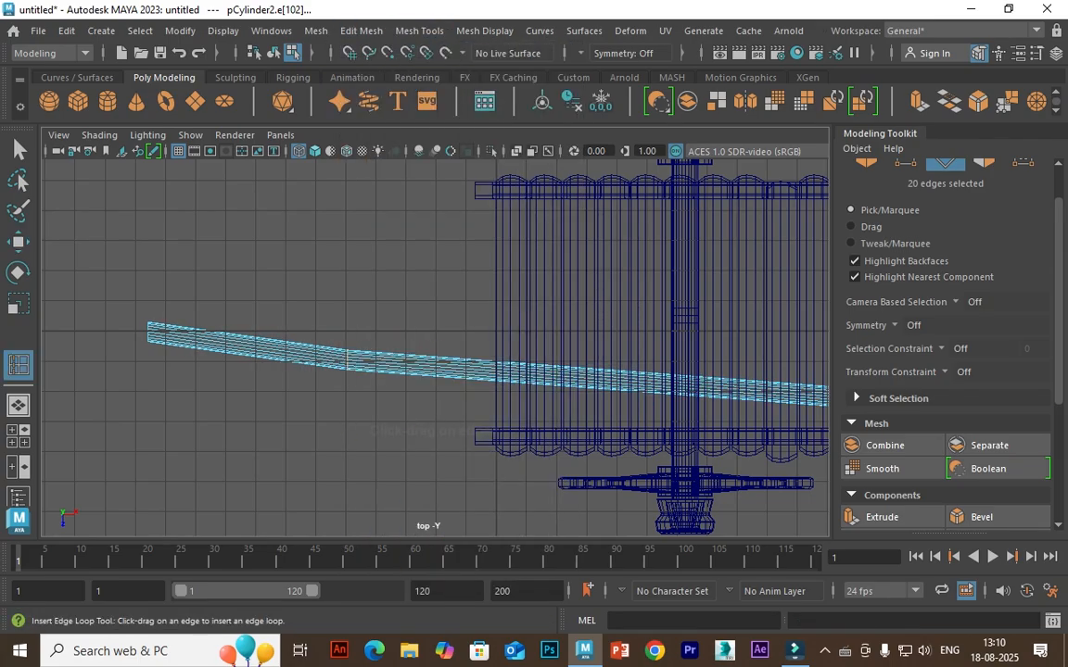
click(242, 345)
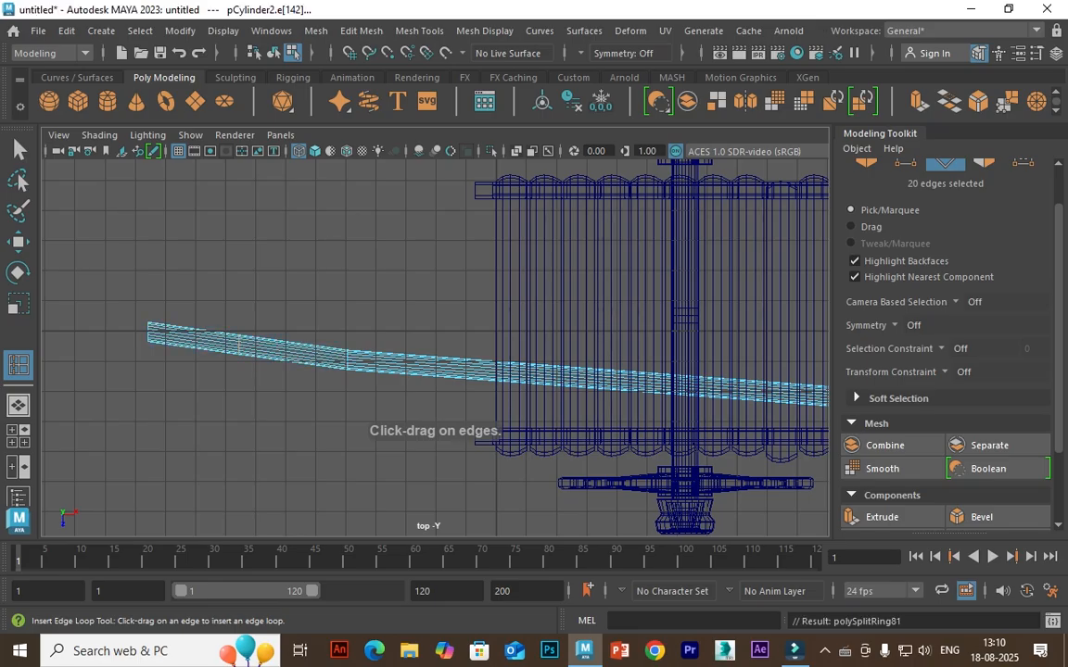
key(w)
drag(240, 426, 240, 432)
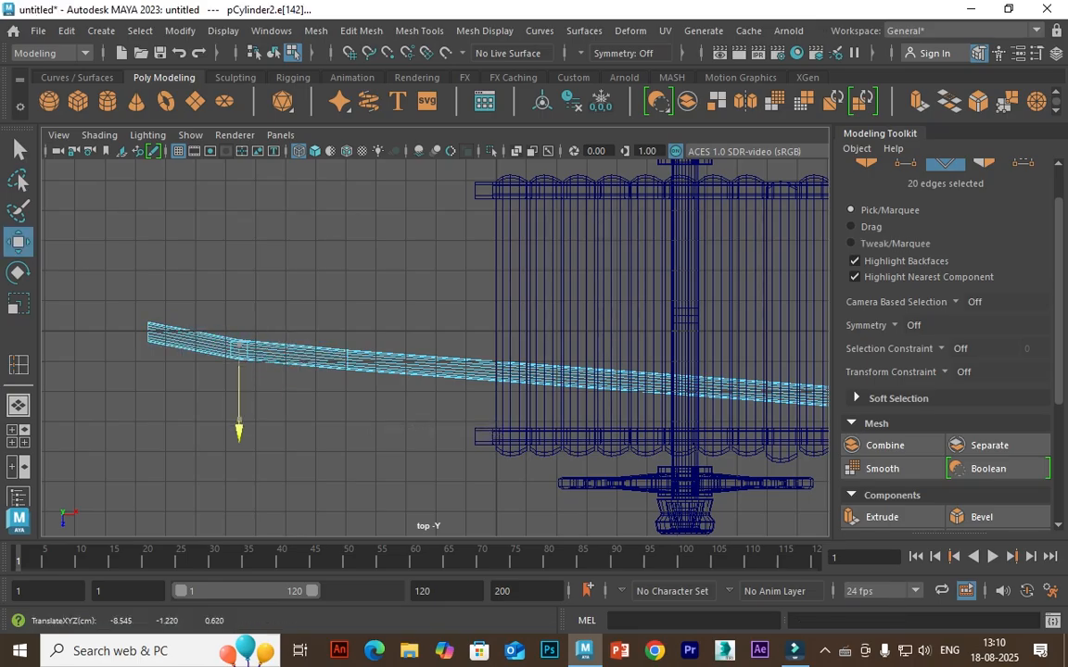
key(3)
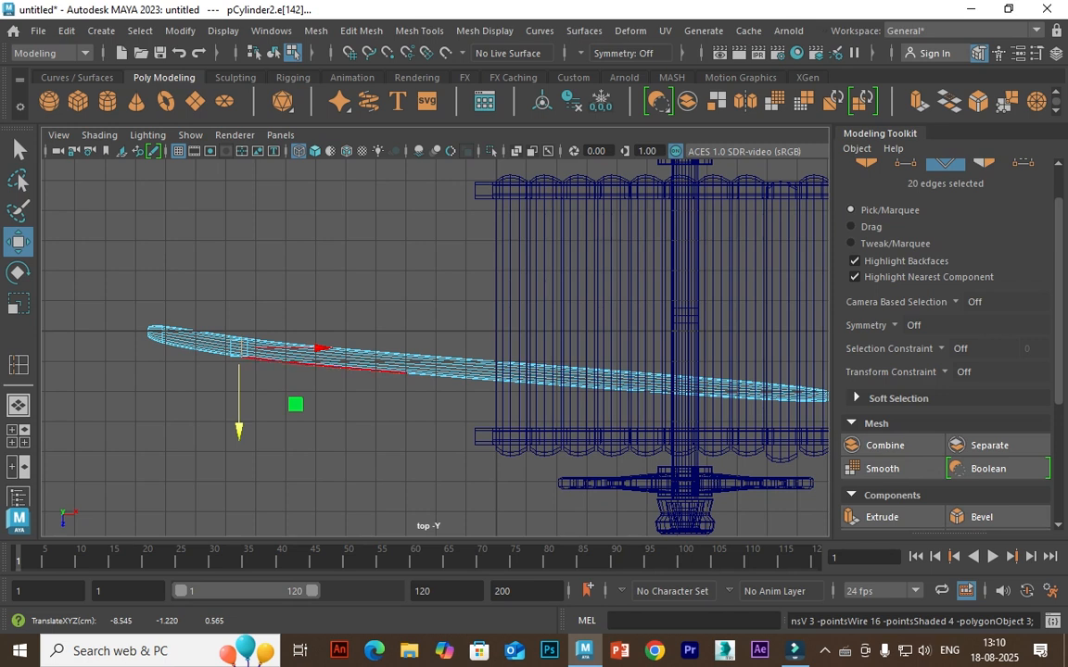
Insert a supporting edge loop right at the pole's front tip and return to object mode
alt+middle_drag(370, 371, 515, 342)
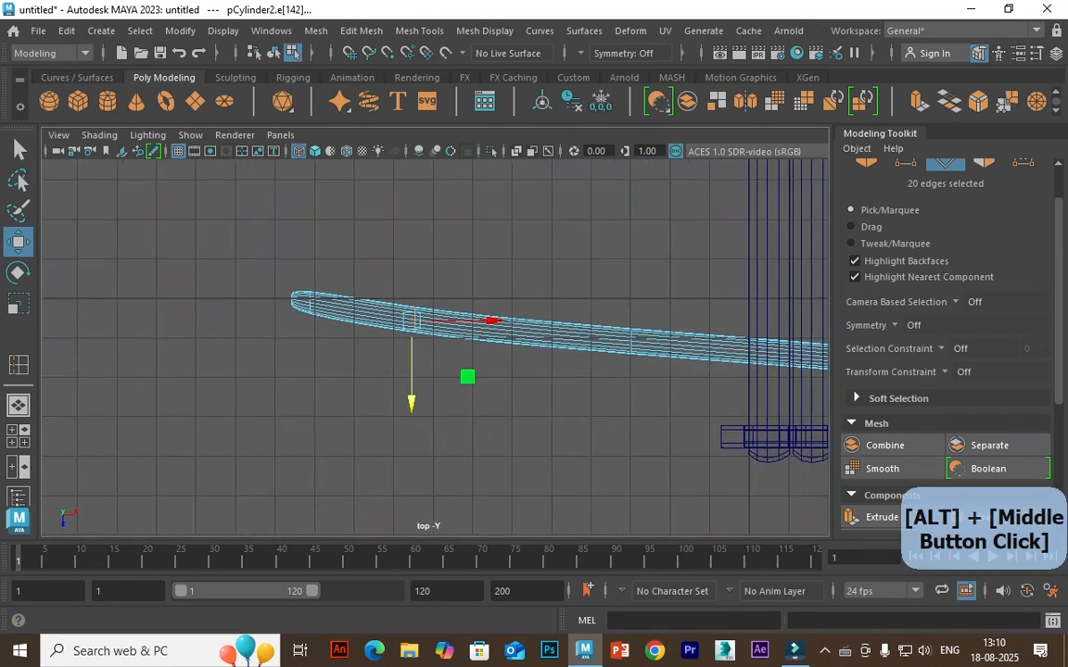
click(419, 31)
click(461, 160)
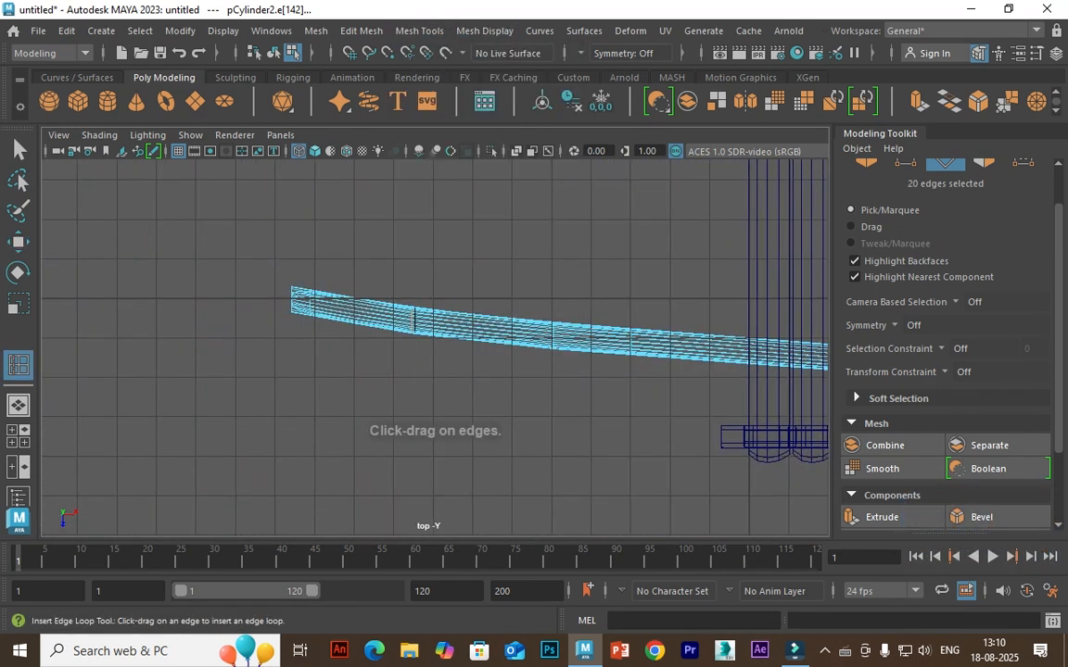
scroll(435, 348, up, 2)
scroll(443, 353, up, 1)
click(197, 265)
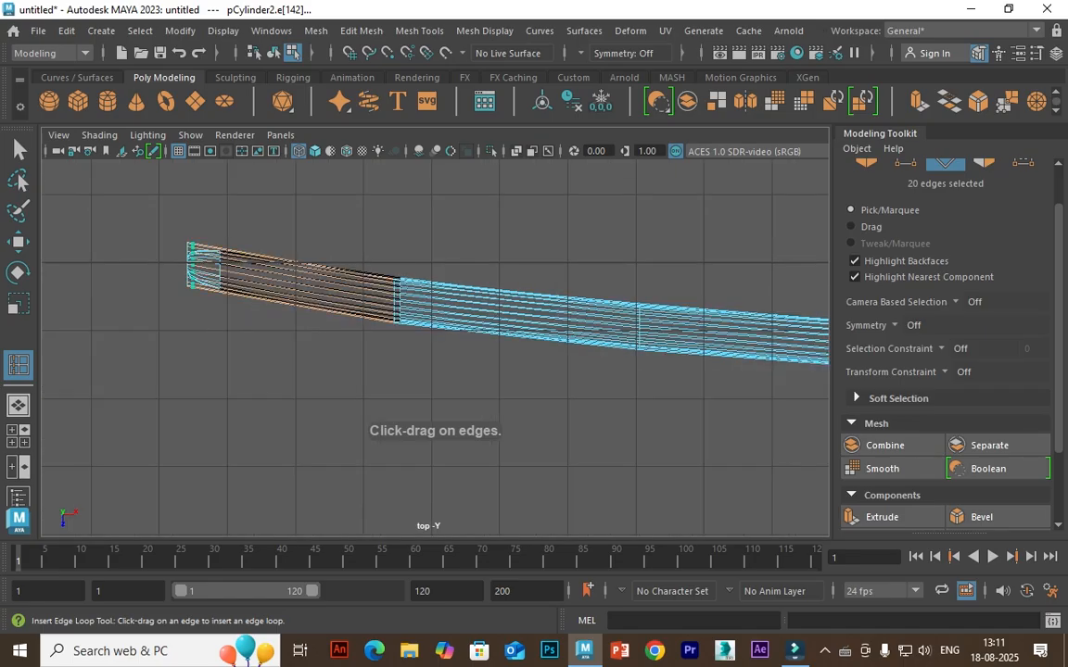
key(w)
scroll(435, 347, down, 3)
key(space)
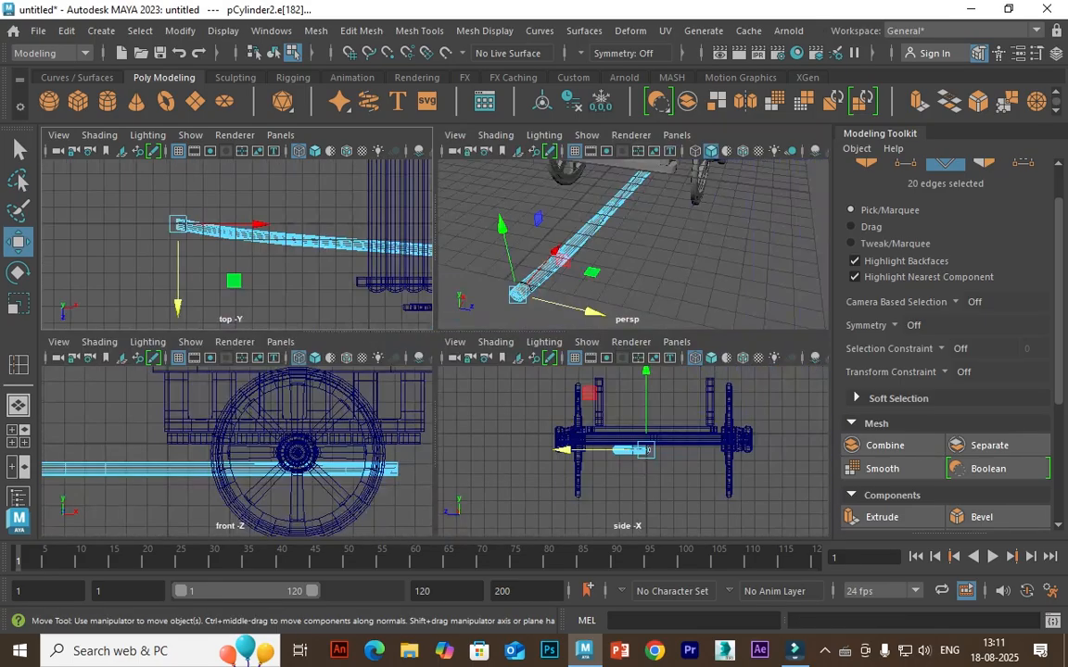
key(space)
key(F8)
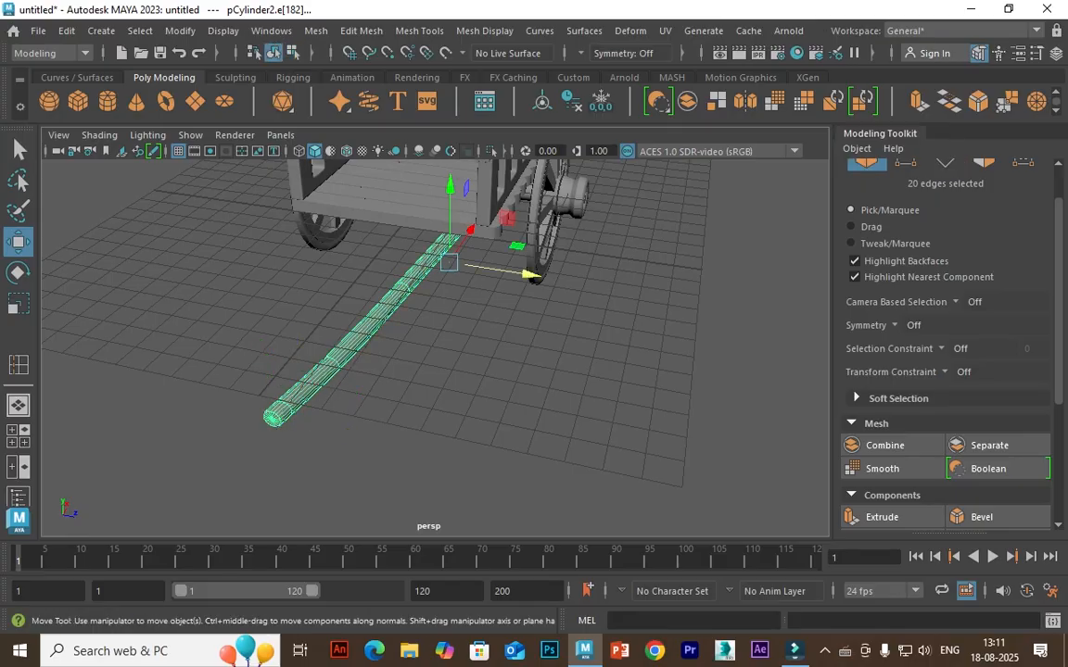
Shift the pole outward along Z and mirror it across the world Z axis to create the opposite pole
key(alt+d)
click(390, 306)
drag(534, 276, 560, 279)
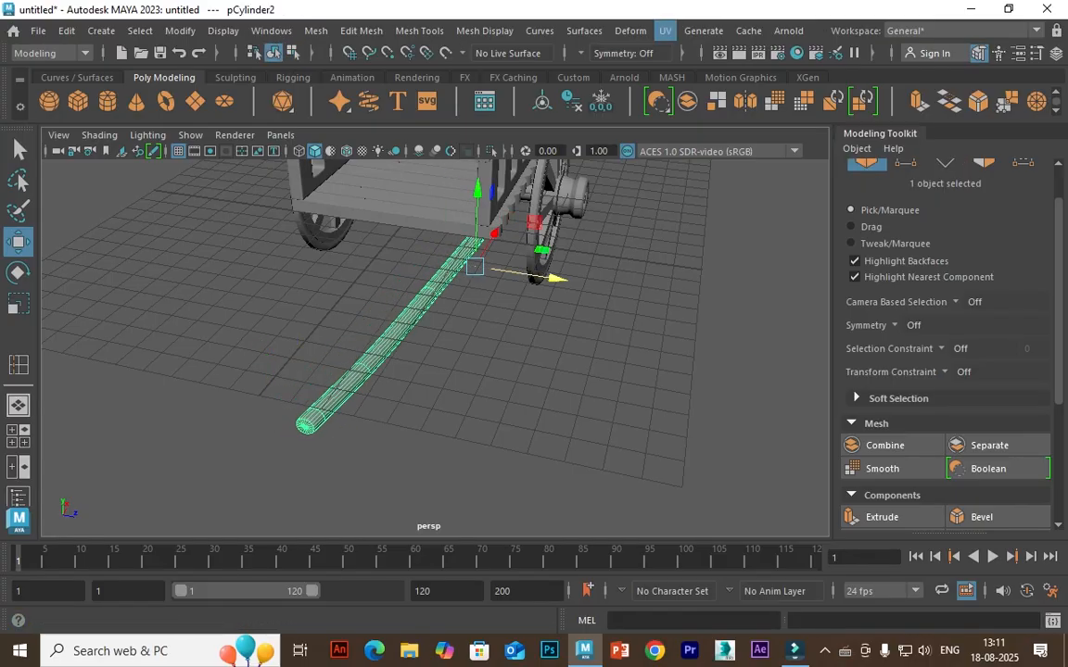
click(744, 101)
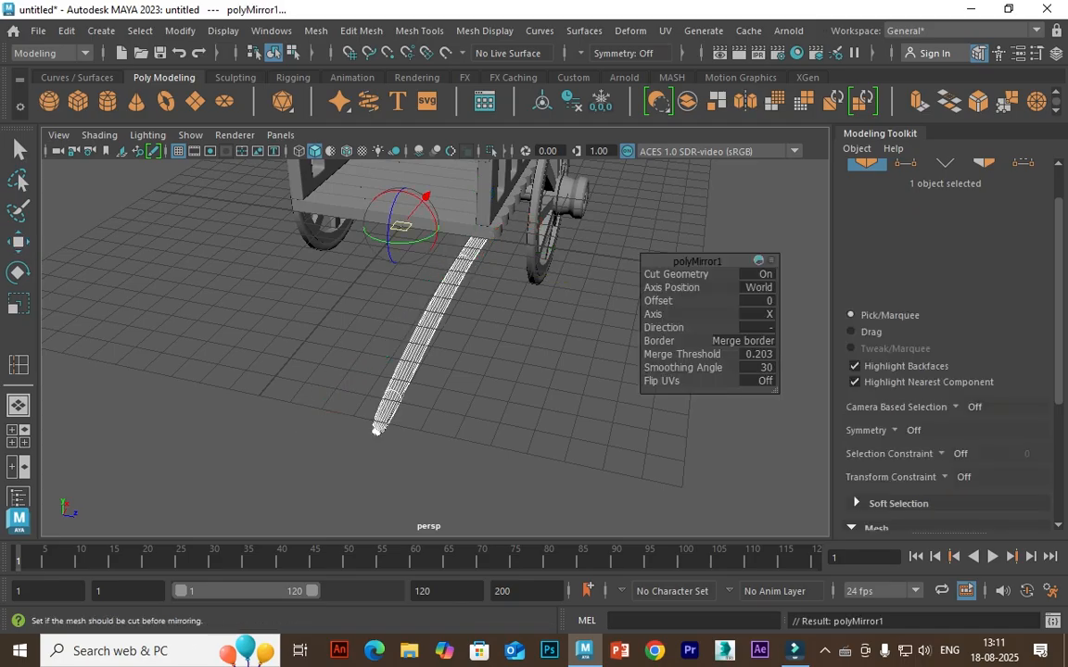
click(767, 315)
click(797, 360)
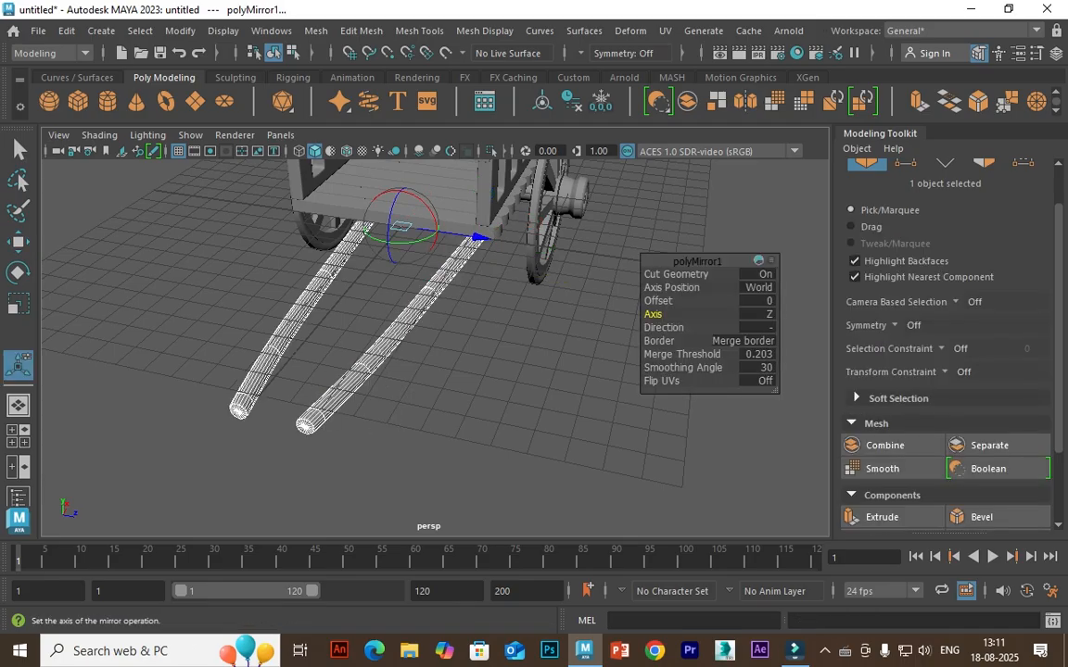
click(649, 417)
Select the mirrored pair of poles and raise it slightly along Y toward the cart floor
alt+drag(649, 389, 556, 232)
click(407, 271)
alt+drag(435, 241, 439, 342)
drag(484, 209, 483, 203)
Insert a supporting edge loop close to the rear end of each pole and return to object mode
alt+drag(484, 251, 320, 262)
alt+middle_drag(556, 305, 302, 293)
scroll(303, 293, up, 3)
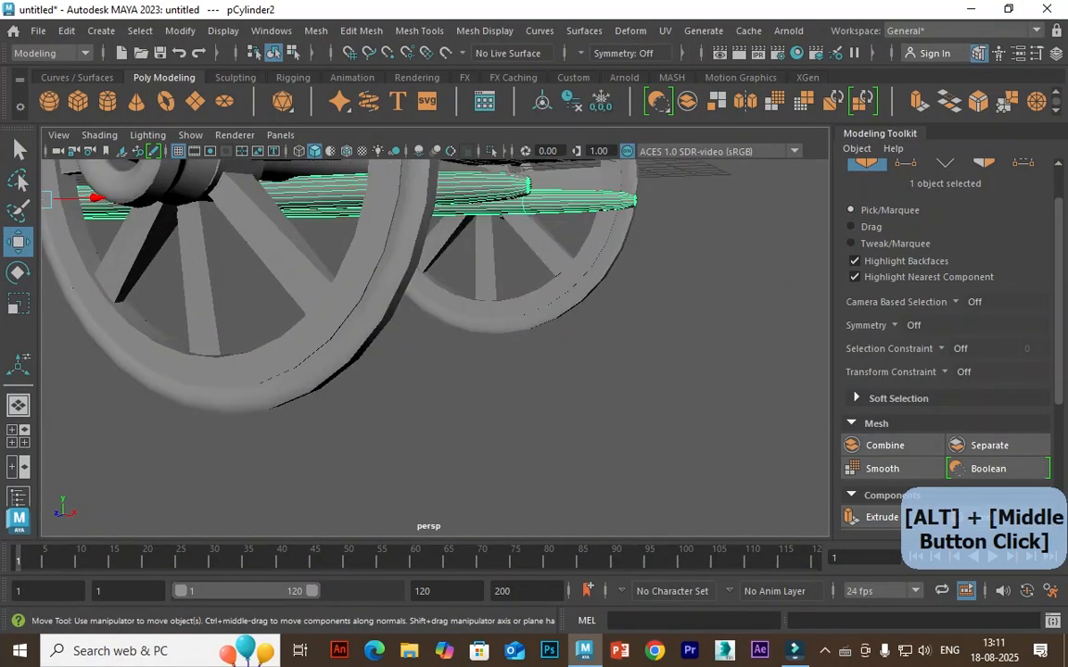
click(420, 30)
click(452, 160)
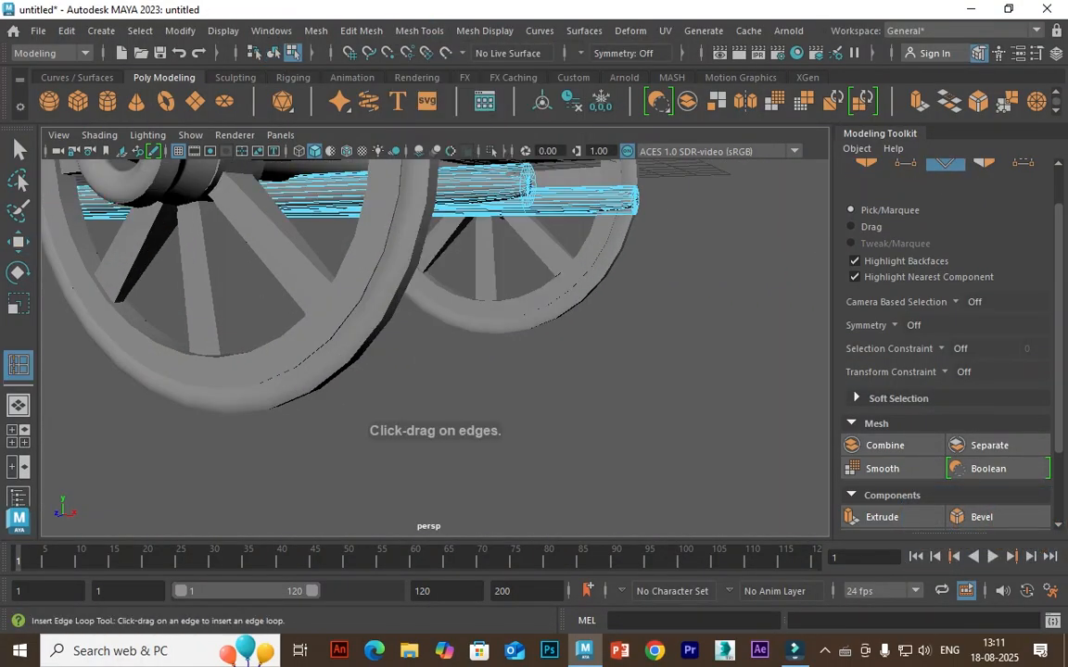
click(524, 194)
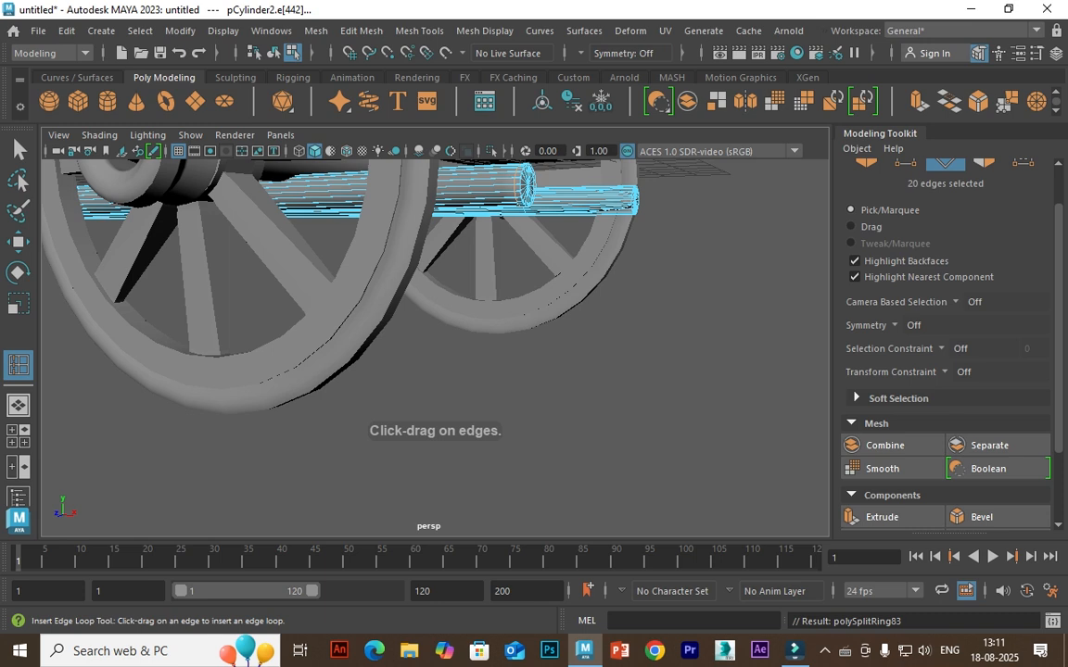
click(629, 201)
key(w)
scroll(434, 347, down, 4)
alt+drag(389, 306, 603, 288)
click(867, 163)
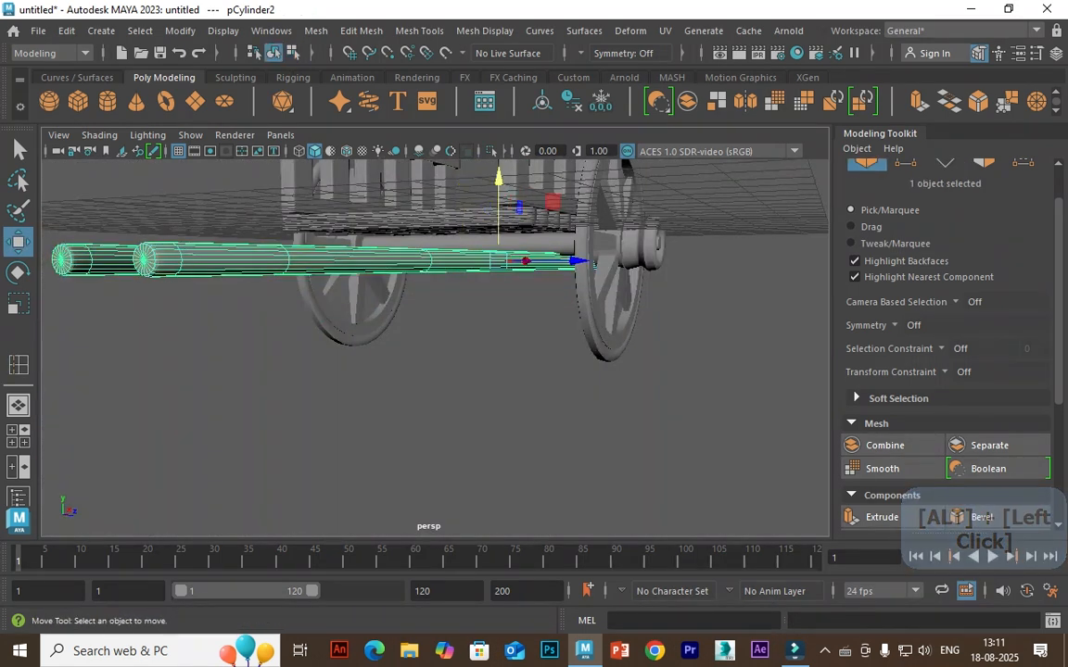
Examine the cart with both front poles from several angles
click(648, 315)
scroll(434, 348, down, 6)
alt+drag(501, 248, 598, 297)
alt+drag(547, 325, 463, 283)
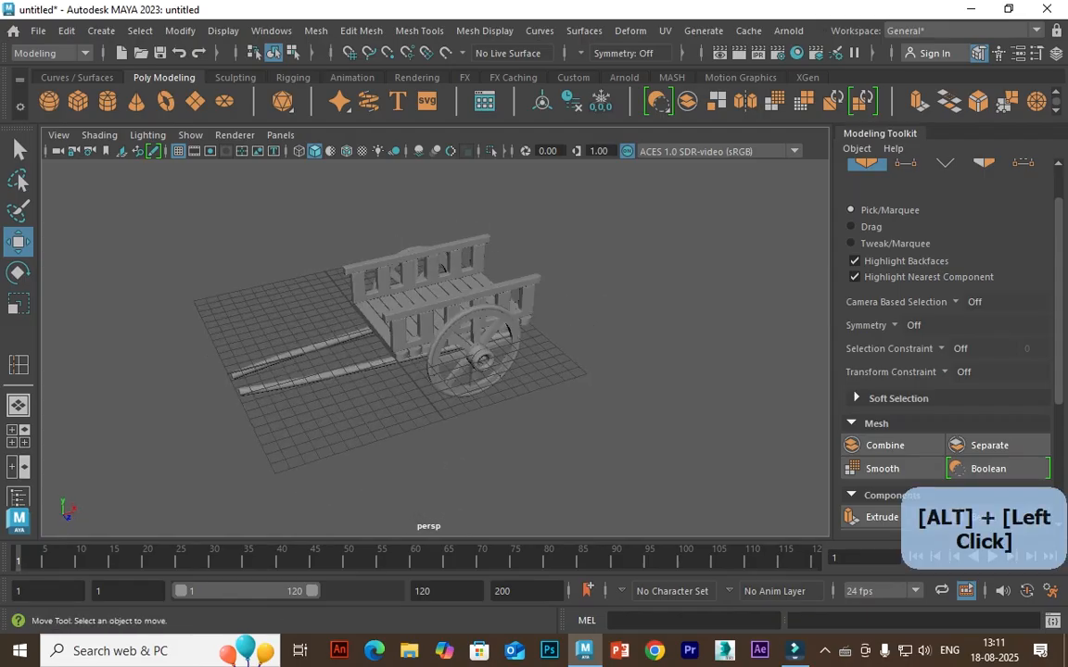
scroll(435, 347, up, 5)
alt+middle_drag(463, 283, 504, 282)
alt+drag(480, 216, 495, 305)
Create a polygon cube lying across both front poles near their tips, about 2.3 wide, 2 high and 7.1 deep
key(space)
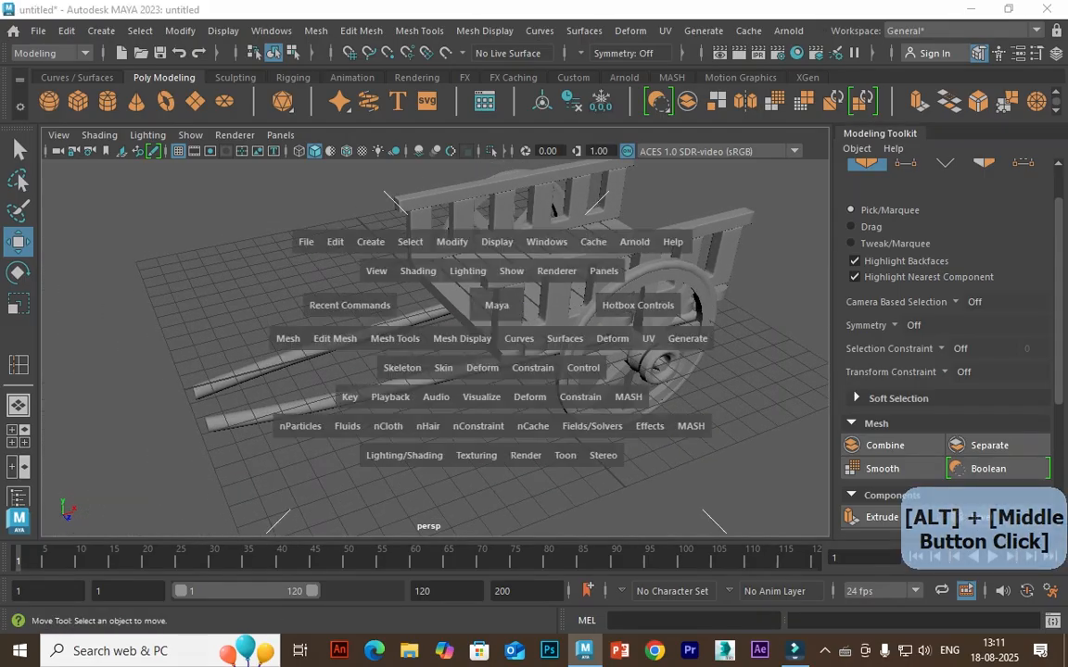
key(space)
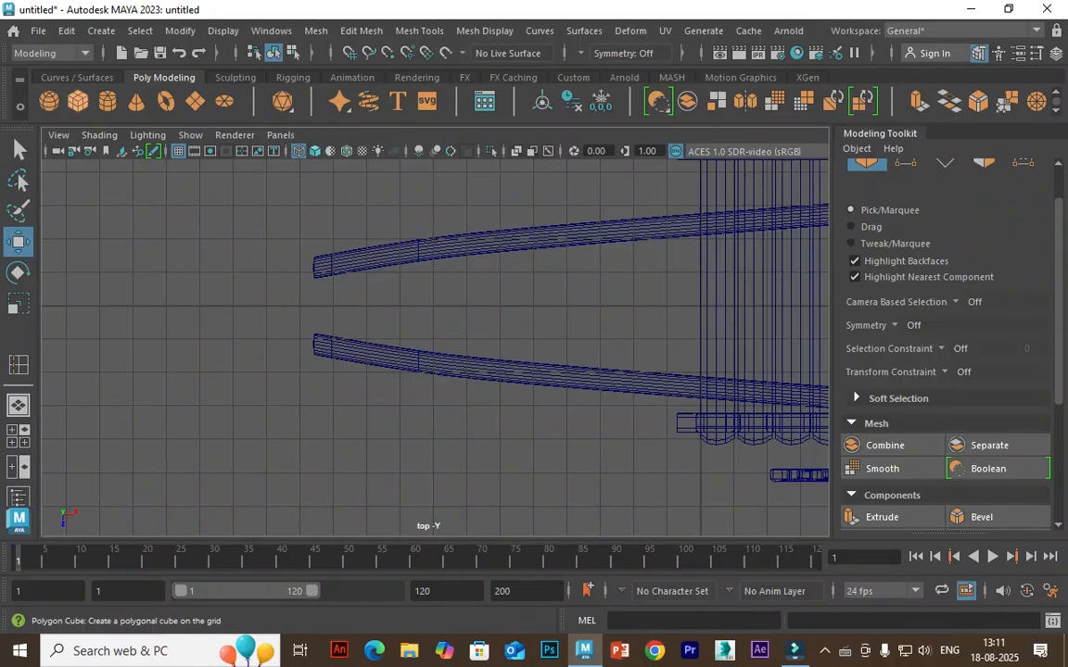
click(77, 101)
drag(389, 200, 424, 305)
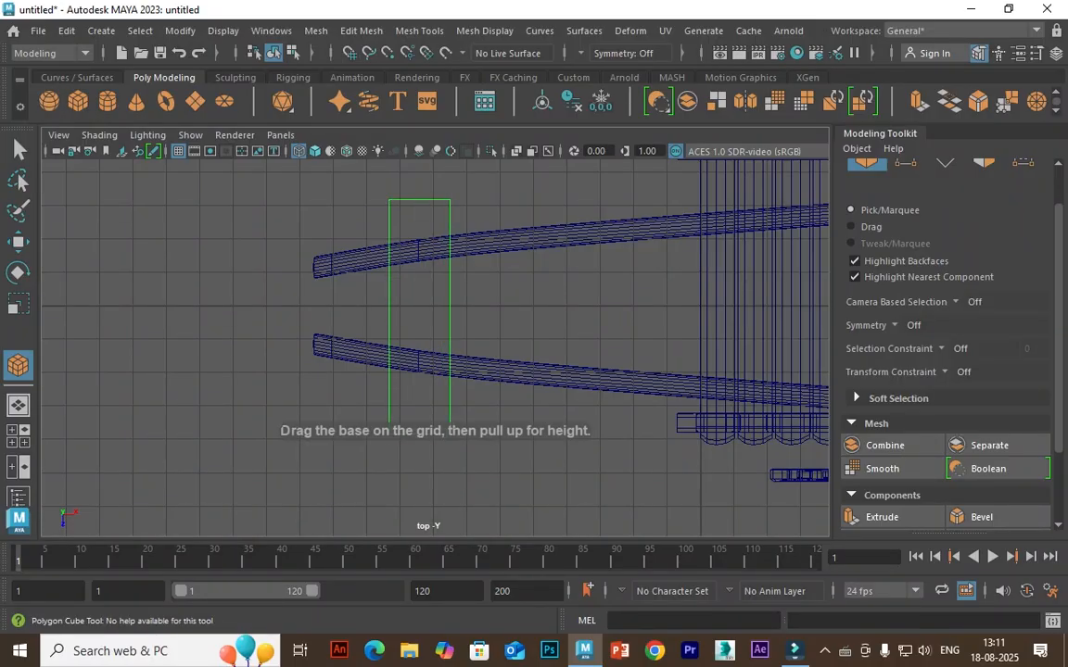
drag(465, 433, 466, 389)
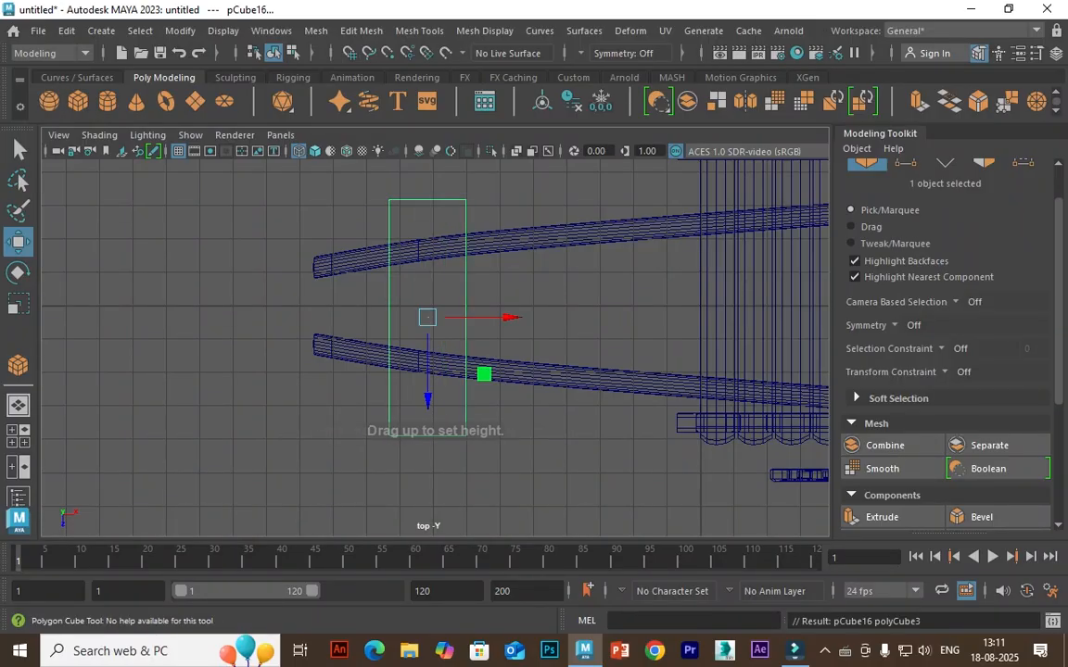
Raise the new block along Y in the front view until it sits on top of the poles
key(space)
key(space)
key(super)
key(super)
alt+middle_drag(186, 320, 695, 359)
drag(465, 249, 465, 279)
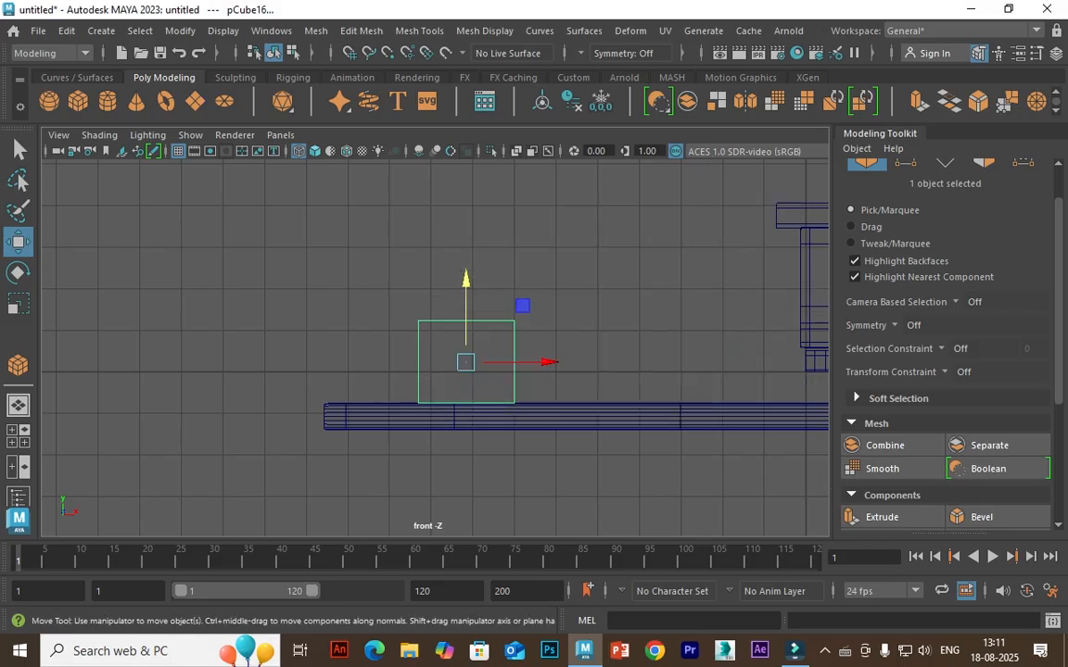
Set the crosspiece block's height to 1.158
key(space)
key(space)
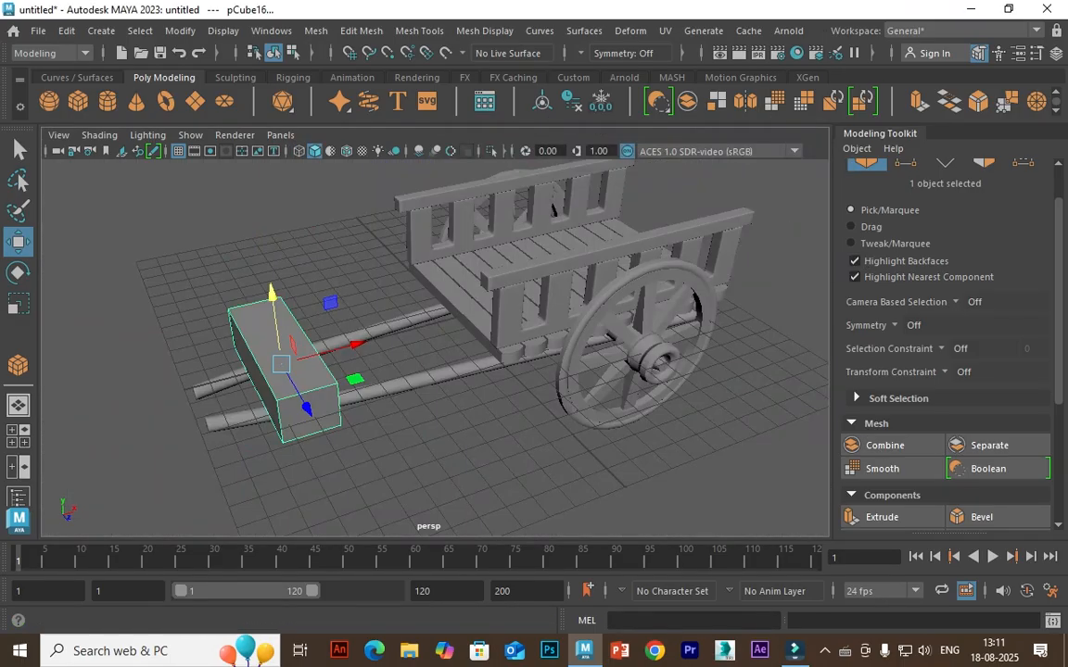
click(1054, 53)
scroll(955, 306, down, 3)
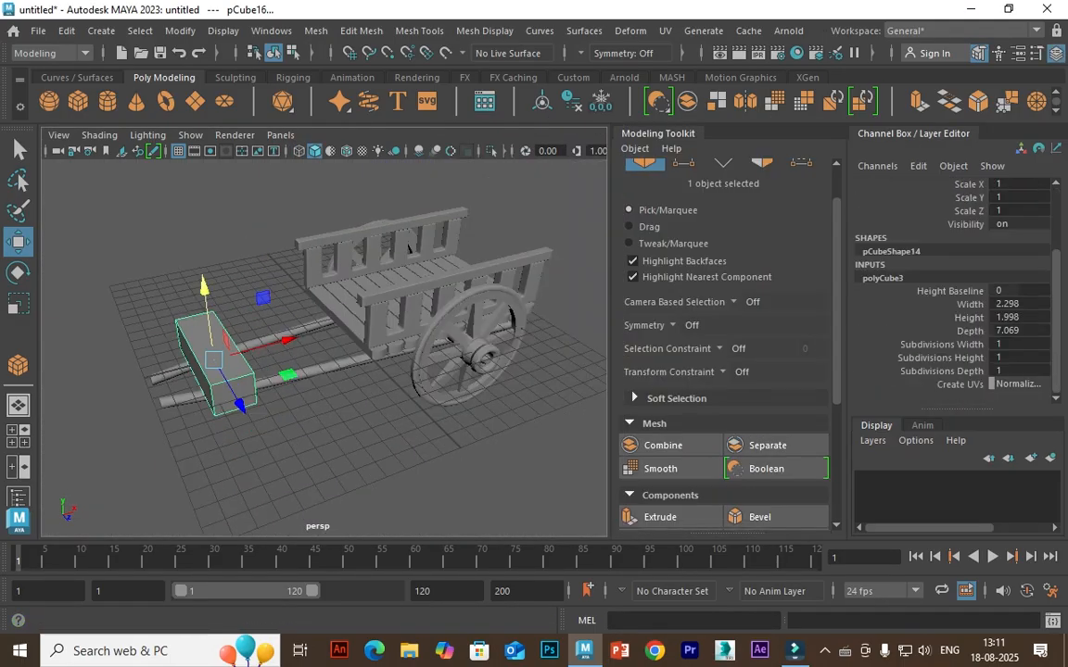
click(968, 317)
ctrl+middle_drag(223, 292, 171, 292)
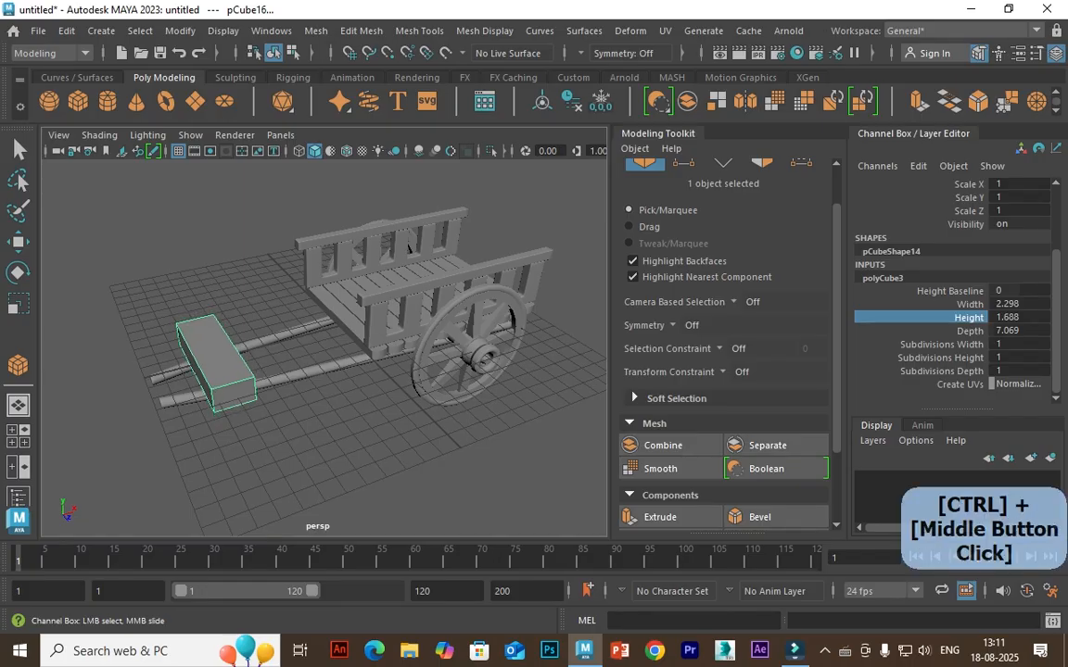
scroll(409, 247, up, 3)
Insert supporting edge loops near the long edges and ends of the crosspiece, and turn on its smooth preview
click(419, 30)
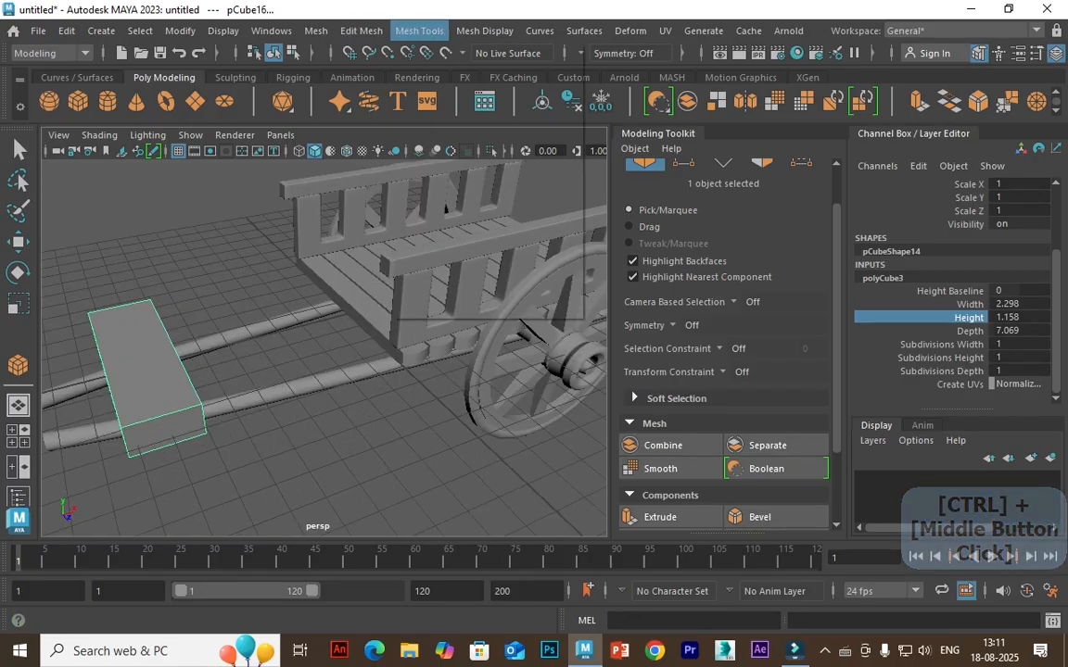
click(456, 159)
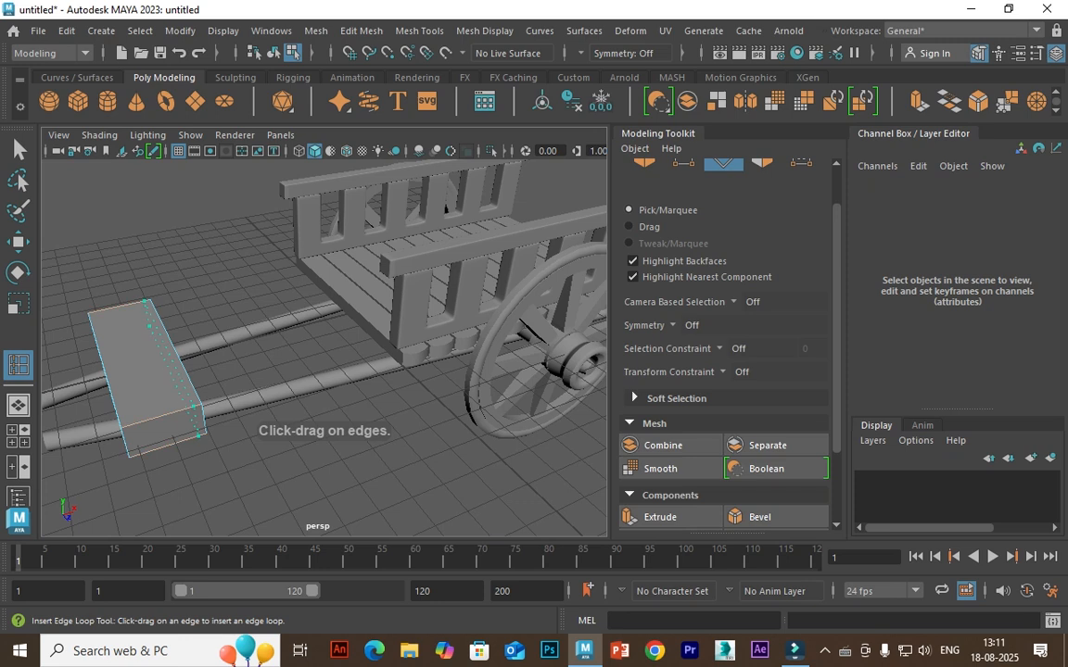
click(151, 327)
click(128, 430)
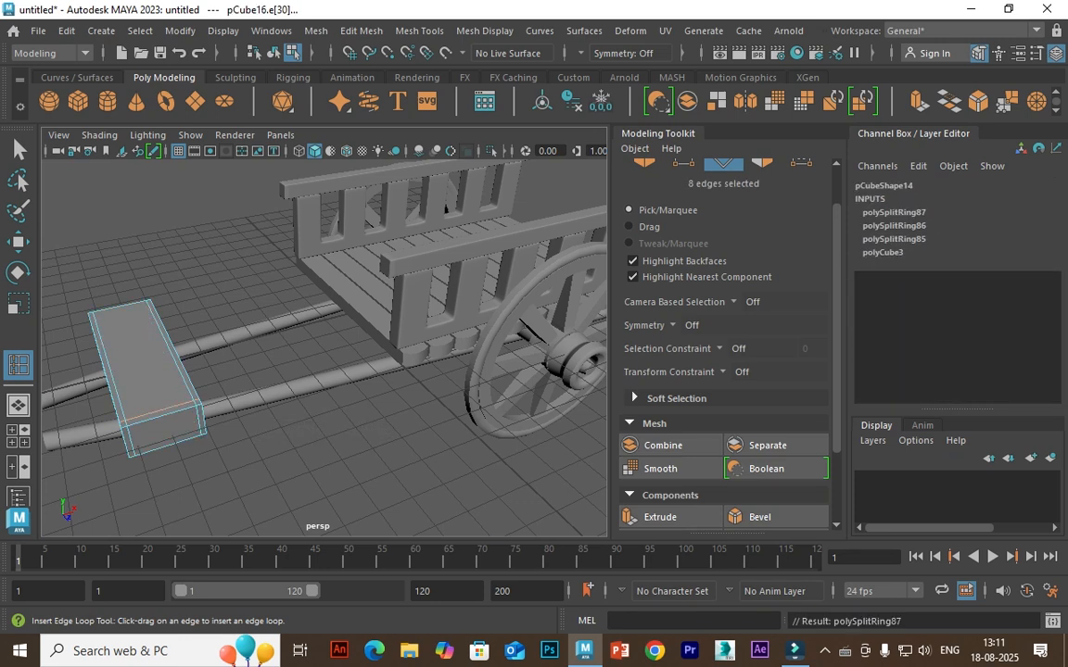
key(3)
mouse_move(120, 315)
alt+mouse_down()
mouse_move(223, 278)
mouse_move(167, 320)
mouse_move(199, 306)
mouse_move(232, 311)
mouse_move(120, 324)
mouse_move(111, 315)
alt+mouse_up()
Leave the edge loop tool, return to object mode and clear the selection
key(w)
click(1055, 53)
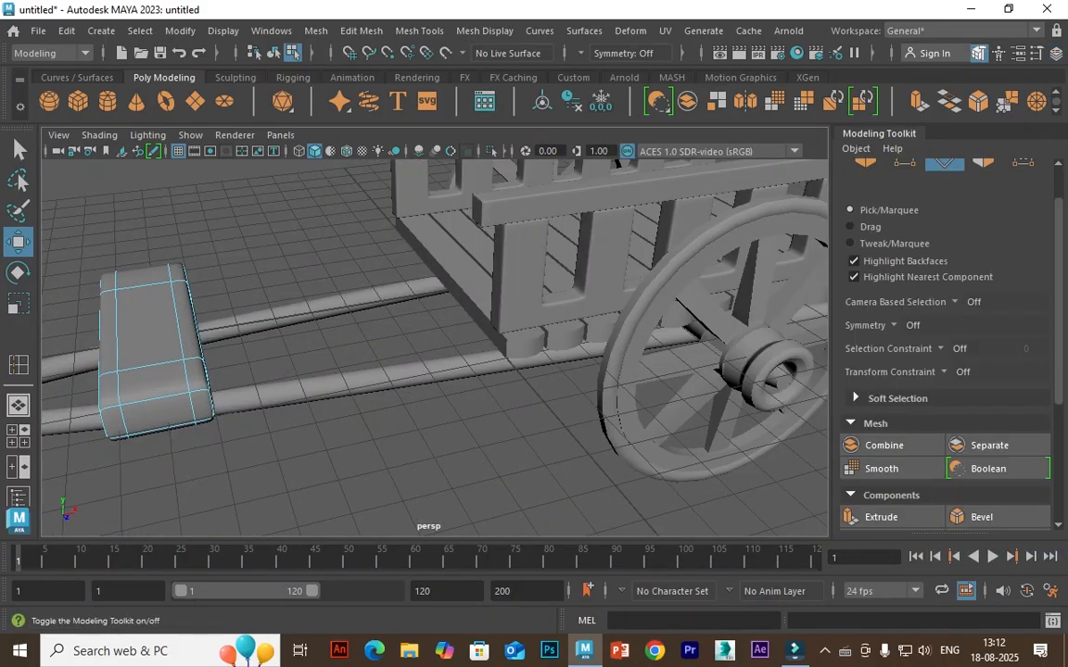
click(978, 52)
scroll(556, 348, down, 4)
alt+drag(556, 371, 482, 315)
click(978, 53)
click(273, 53)
click(445, 204)
Shorten the crosspiece along Z and shift it along Z across the two poles
alt+drag(445, 203, 563, 223)
scroll(547, 186, up, 3)
click(264, 357)
key(r)
drag(281, 398, 278, 389)
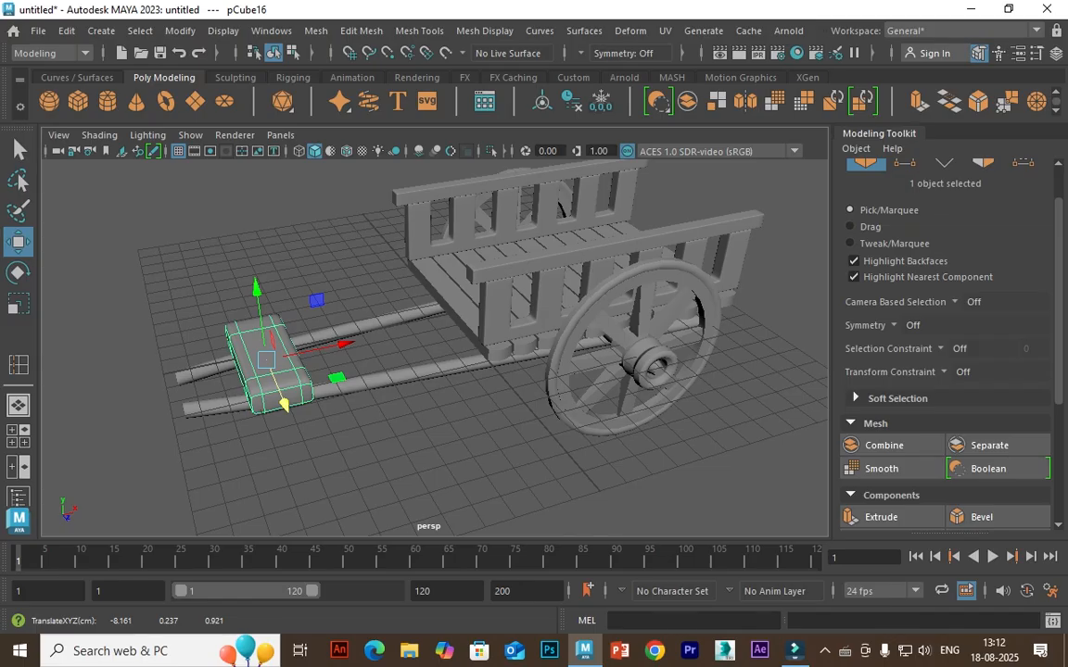
Select all cart parts, including the poles and crosspiece, and combine them into a single mesh
scroll(434, 348, down, 4)
alt+drag(435, 371, 349, 304)
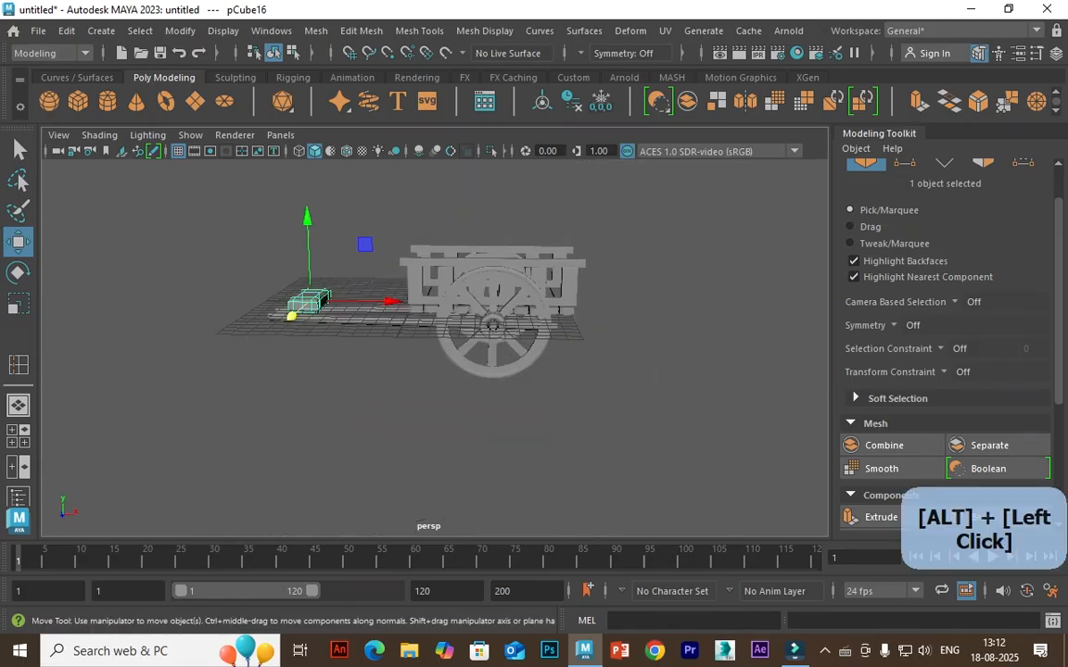
drag(228, 266, 356, 377)
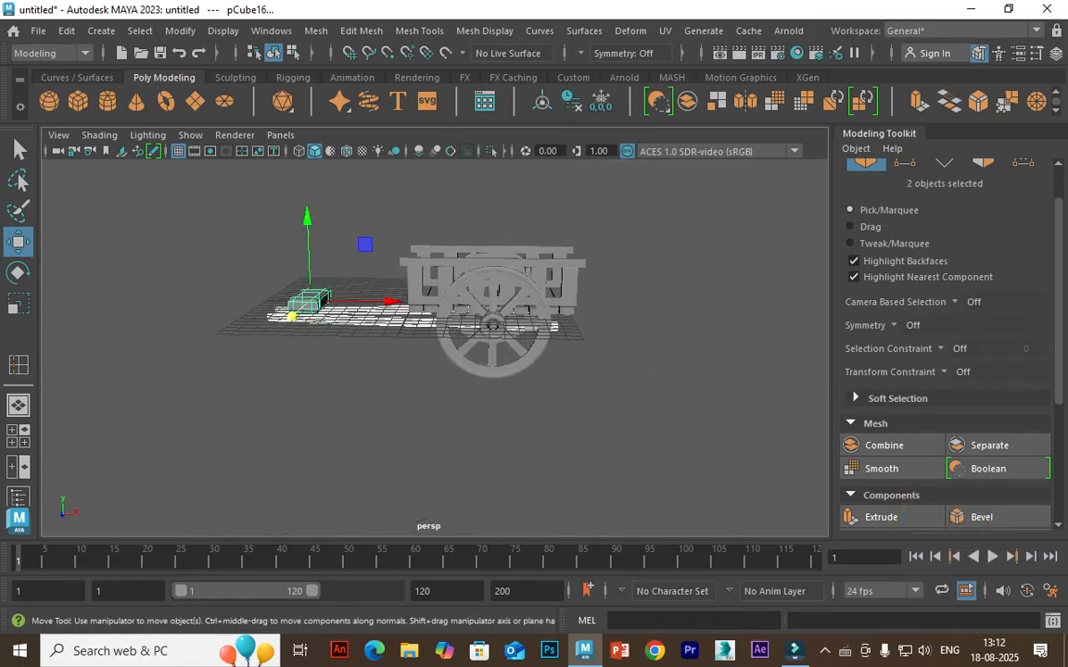
scroll(434, 347, up, 3)
alt+middle_drag(342, 286, 379, 320)
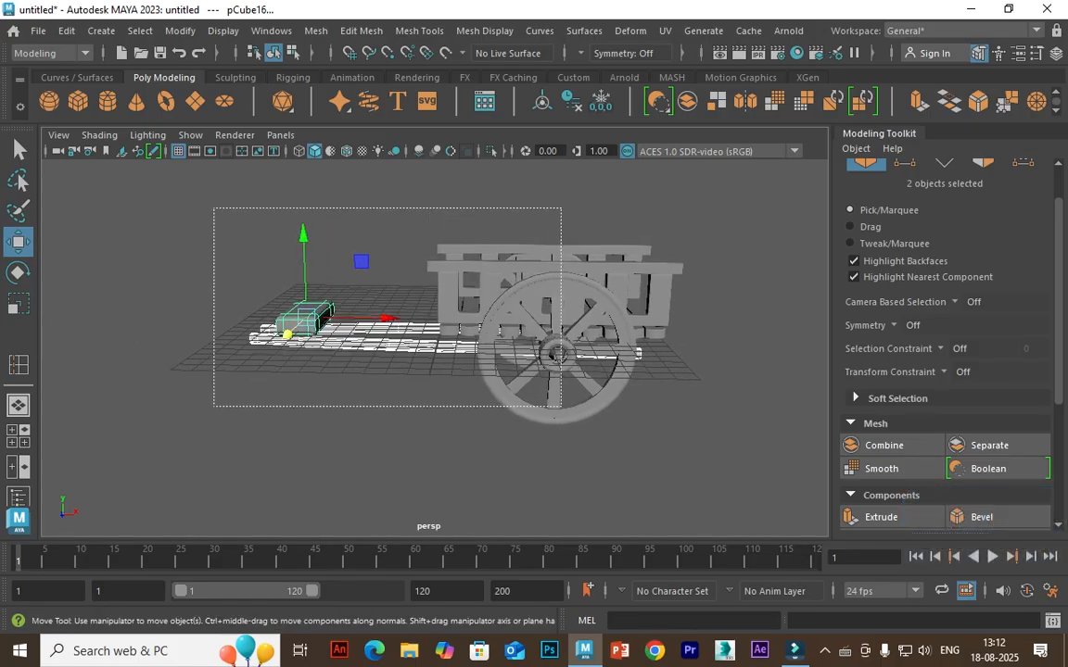
drag(214, 209, 627, 446)
click(419, 30)
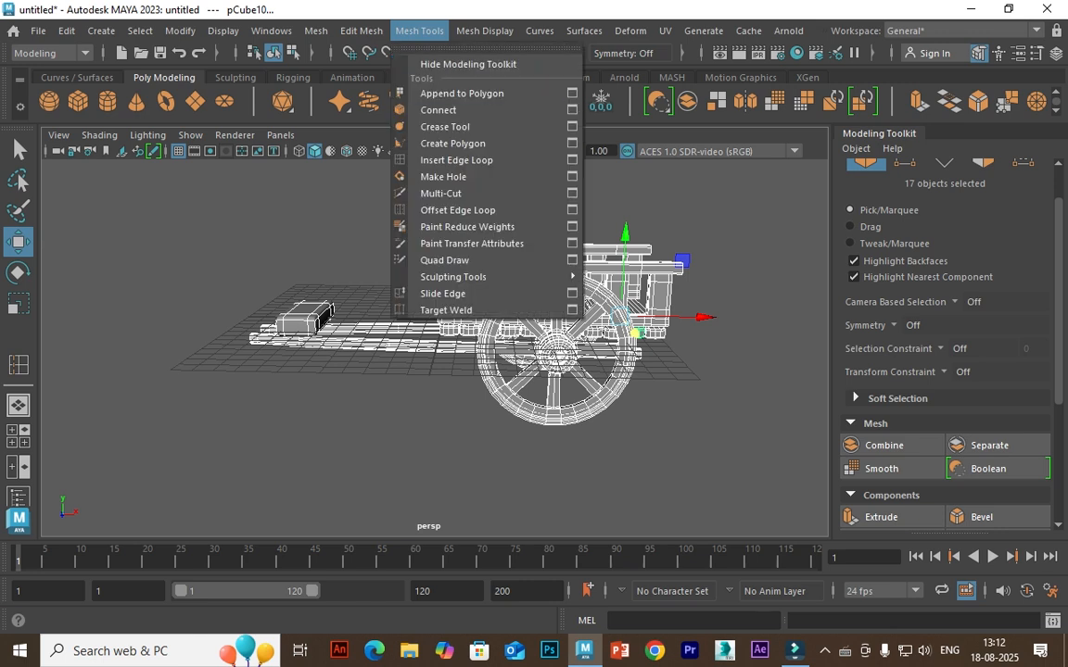
mouse_move(362, 31)
mouse_move(316, 31)
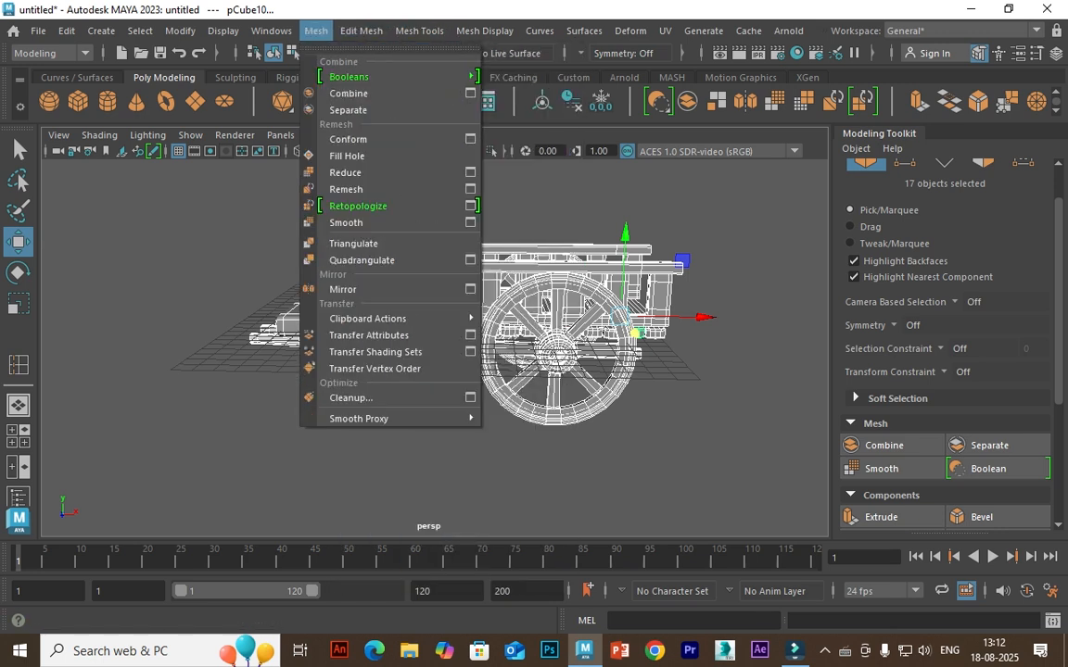
click(345, 93)
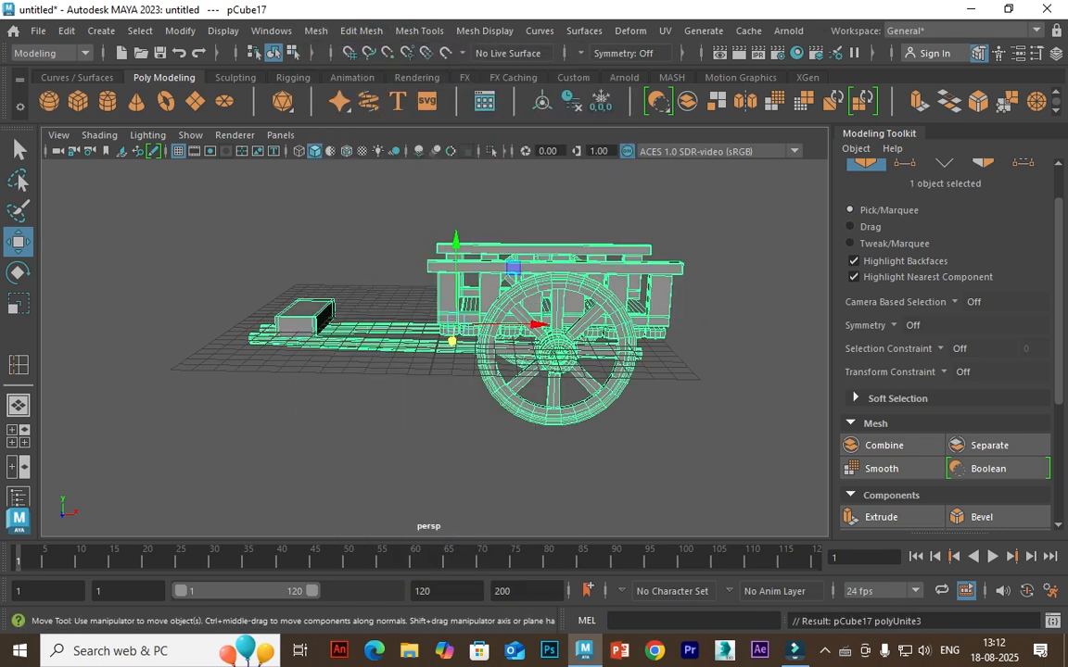
Move the combined cart's pivot to the front end of the poles and rotate the cart about 6.2 degrees around Z
key(e)
key(space)
key(space)
key(space)
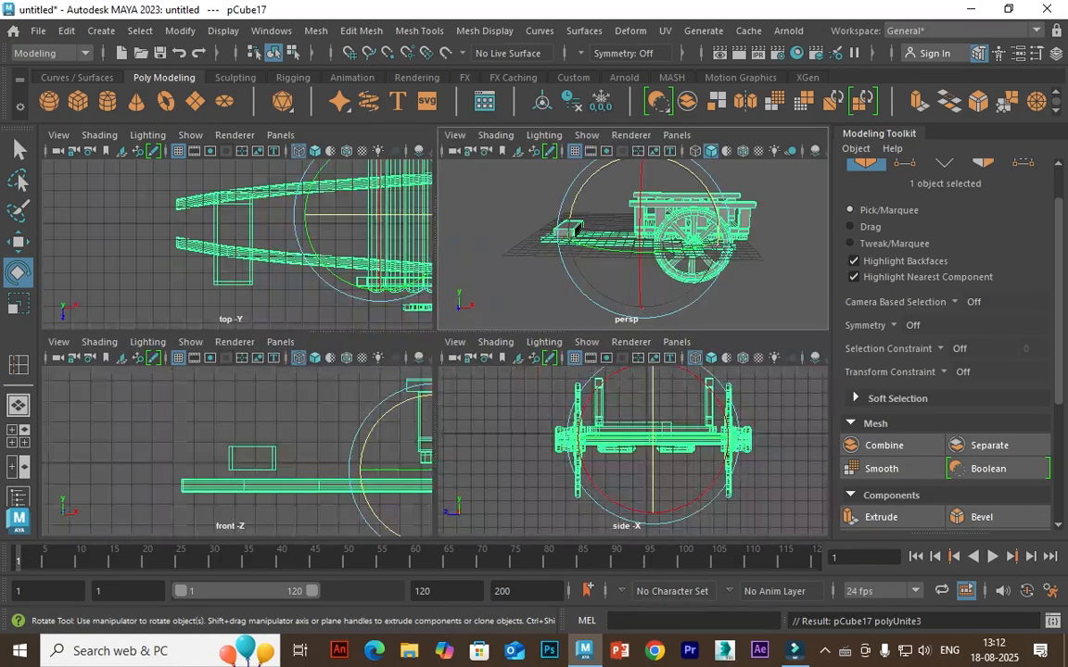
key(space)
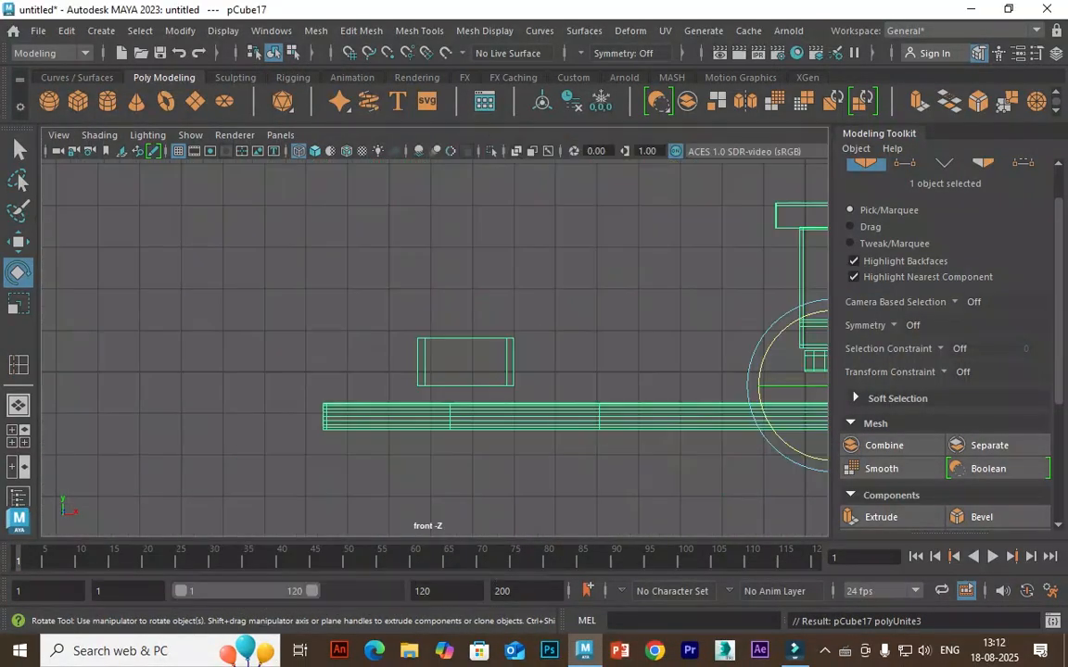
key(w)
scroll(435, 347, down, 5)
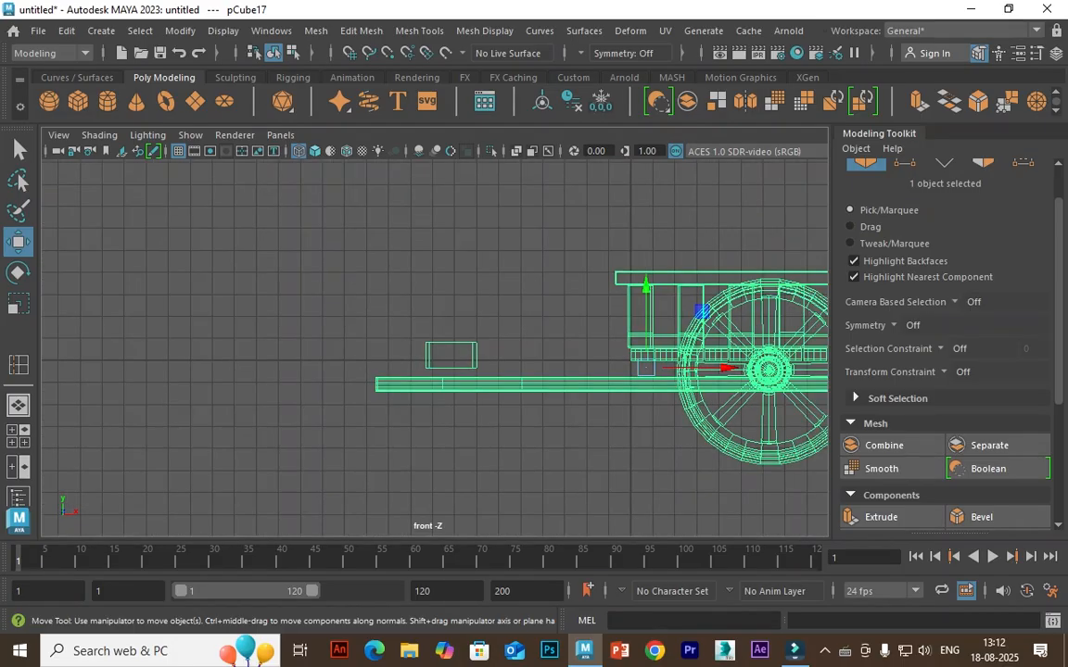
key(d)
click(645, 368)
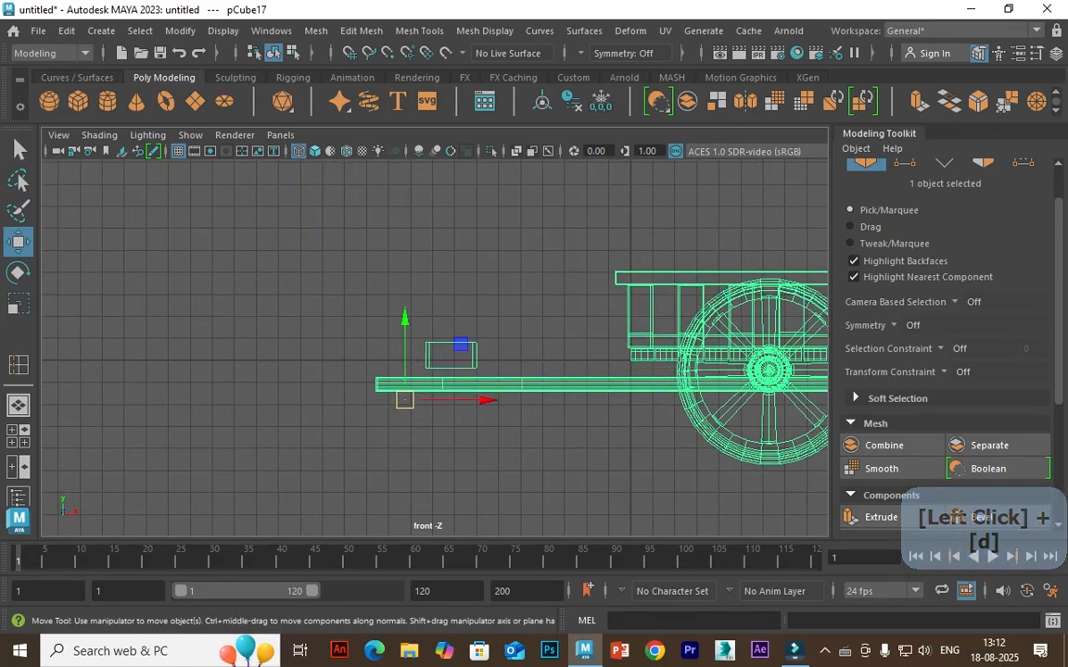
key(e)
drag(473, 370, 468, 360)
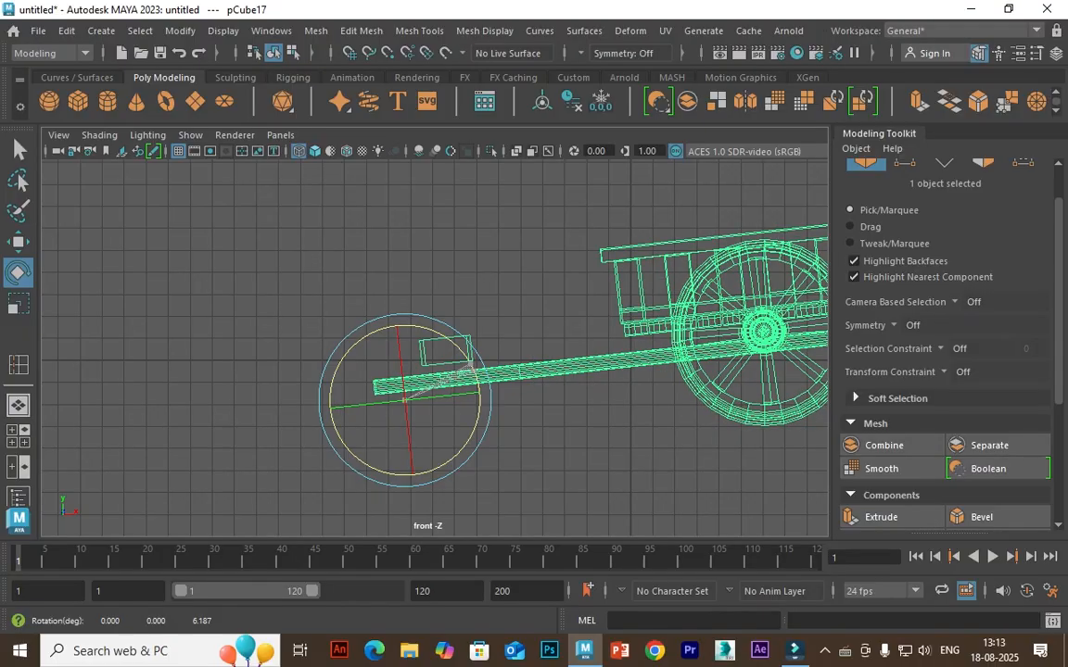
Separate the tilted cart mesh back into individual objects
key(space)
key(space)
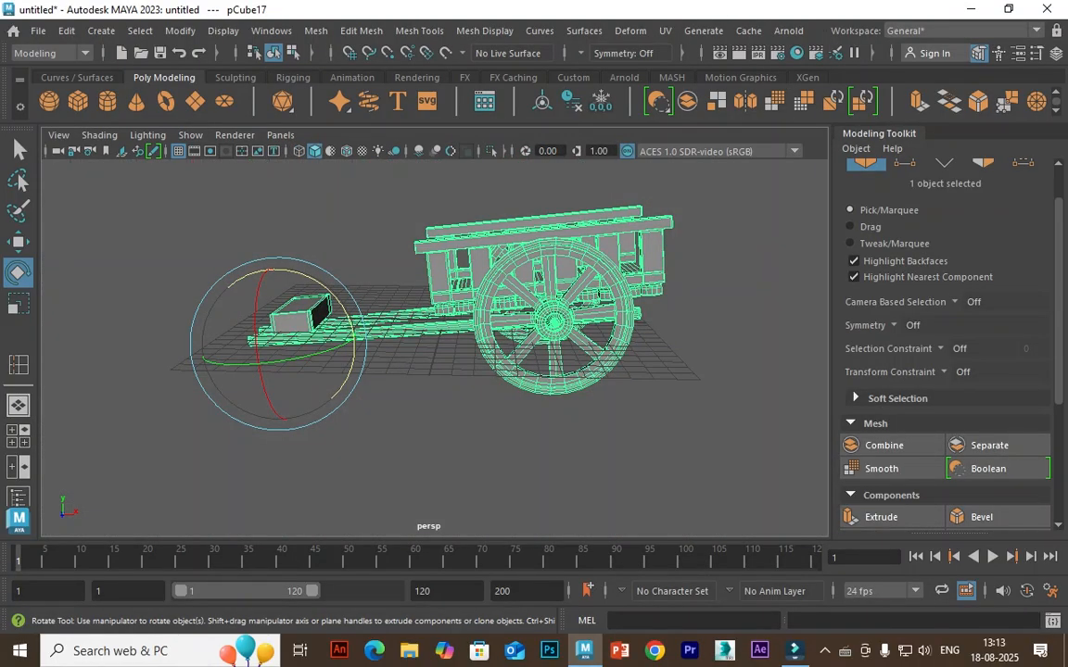
key(alt+d)
scroll(434, 348, up, 3)
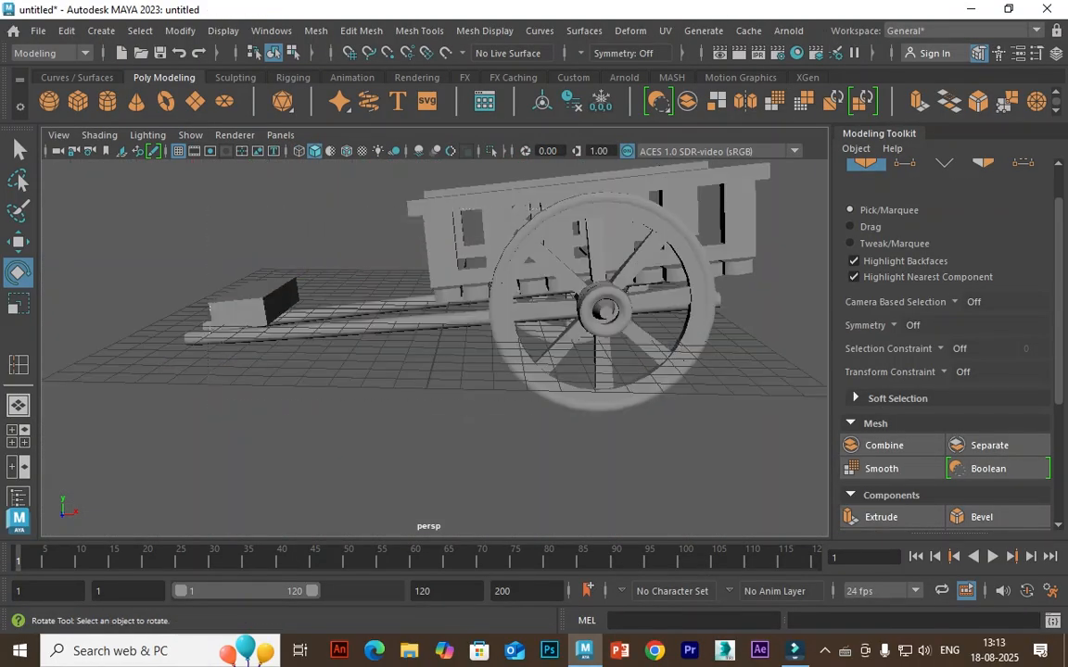
key(ctrl+z)
click(316, 31)
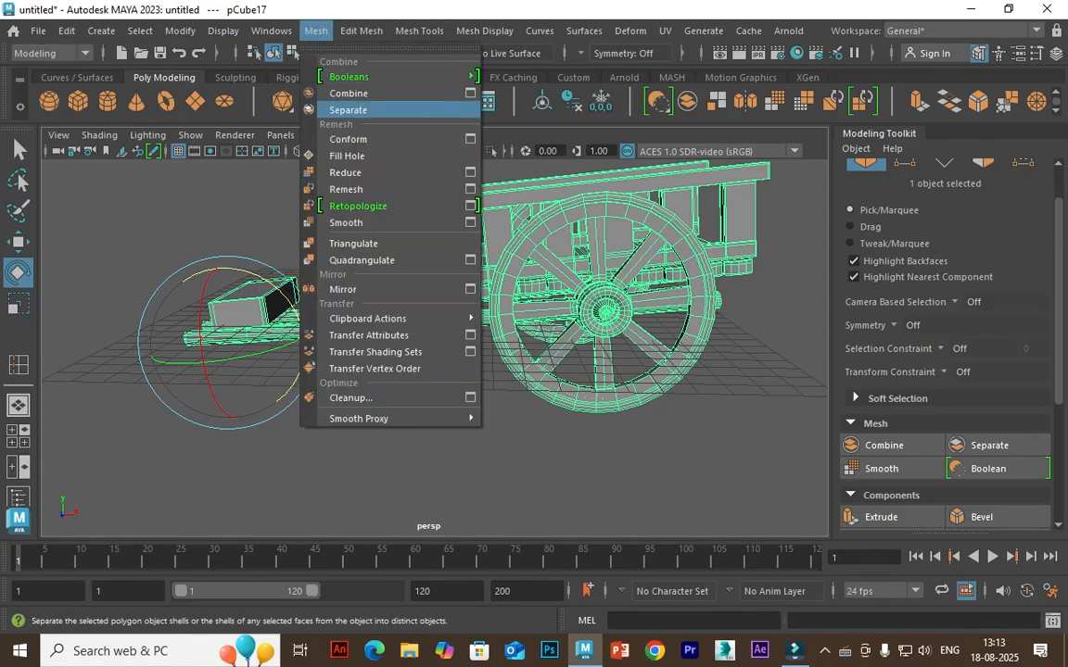
click(347, 109)
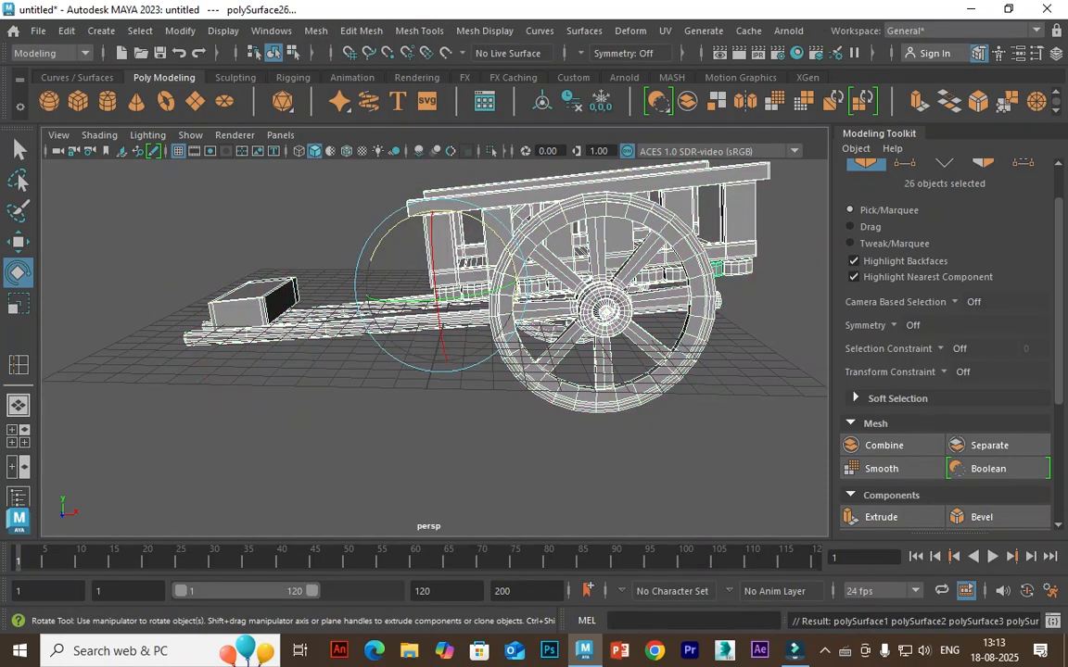
click(315, 222)
click(252, 301)
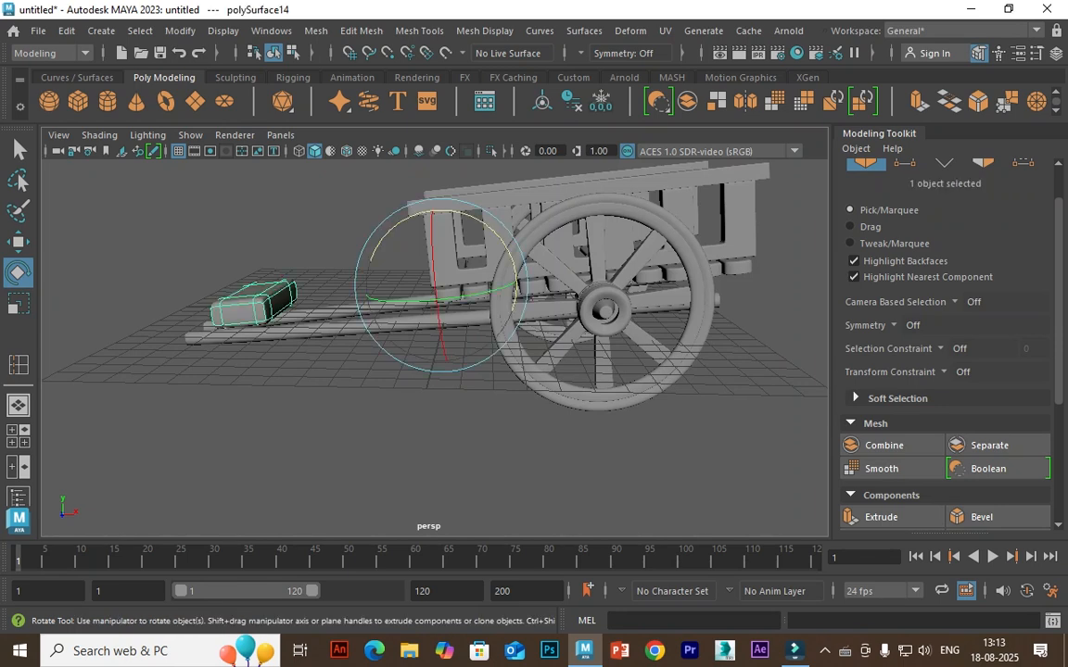
key(space)
key(space)
key(w)
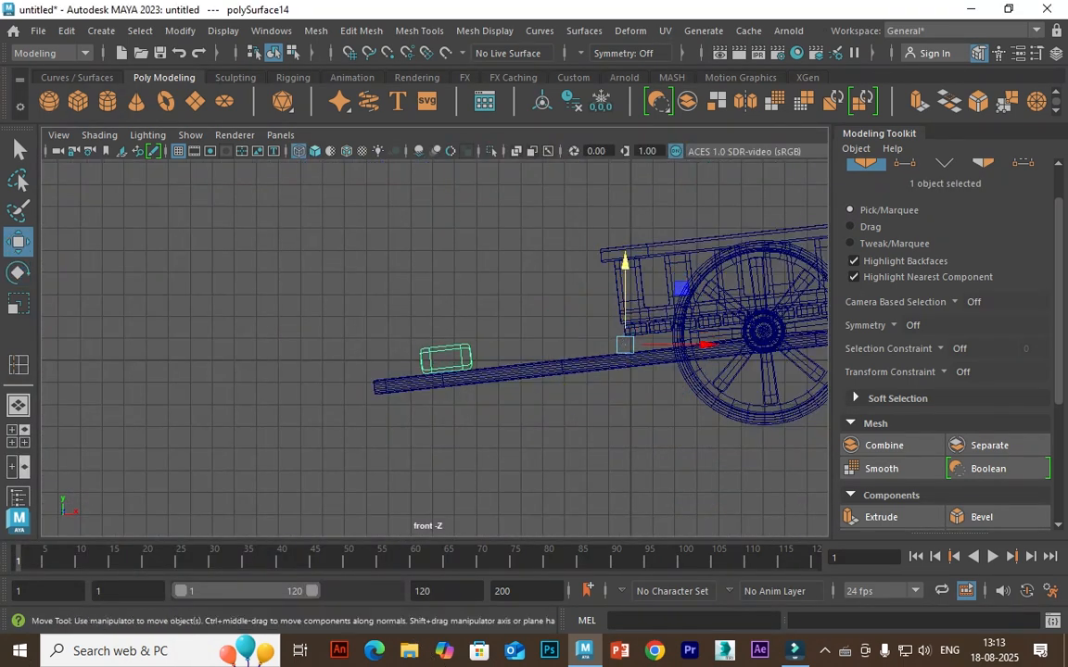
key(space)
key(space)
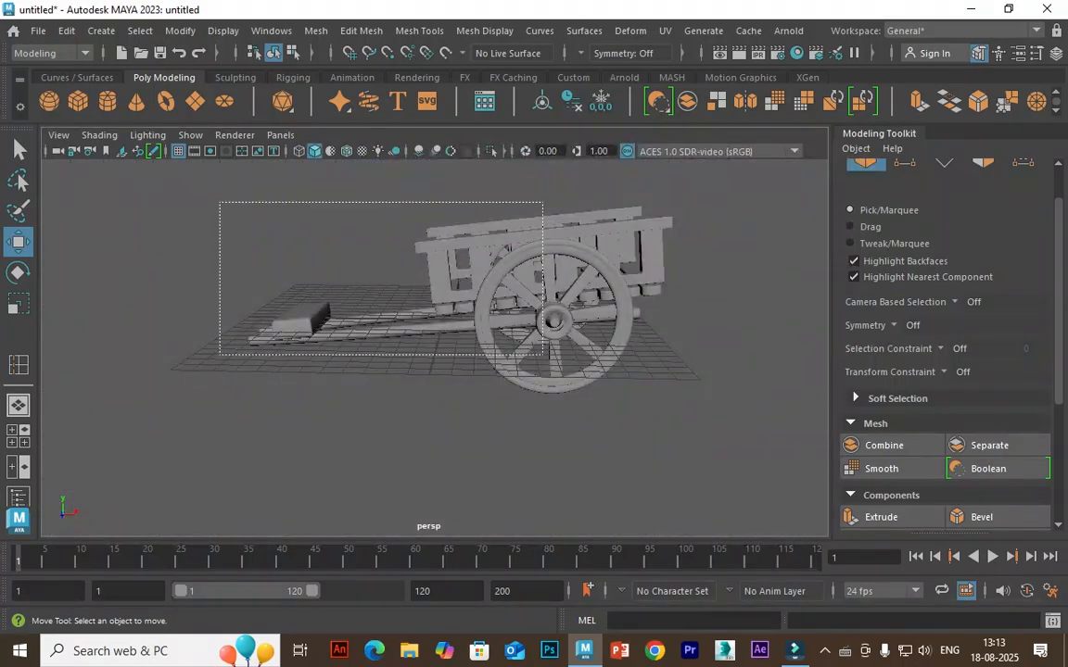
Select all the separated cart parts and raise them along Y above the grid
drag(542, 355, 547, 357)
drag(440, 222, 439, 170)
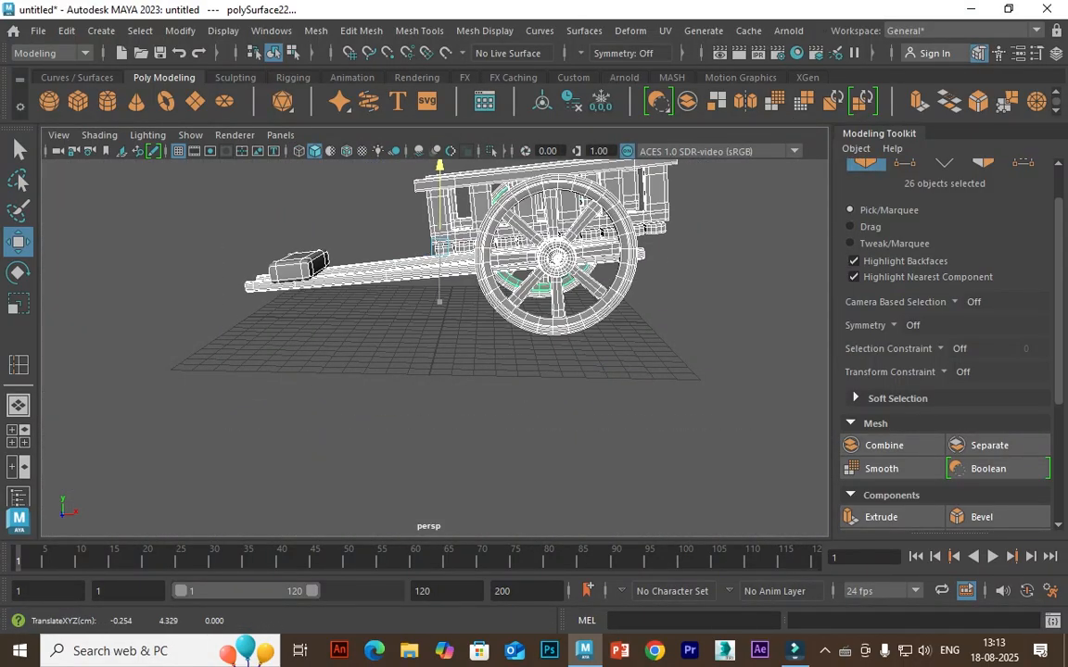
click(520, 408)
alt+drag(519, 408, 512, 438)
Select the cart parts again, combine them into one mesh and show it in the front view
drag(236, 196, 660, 327)
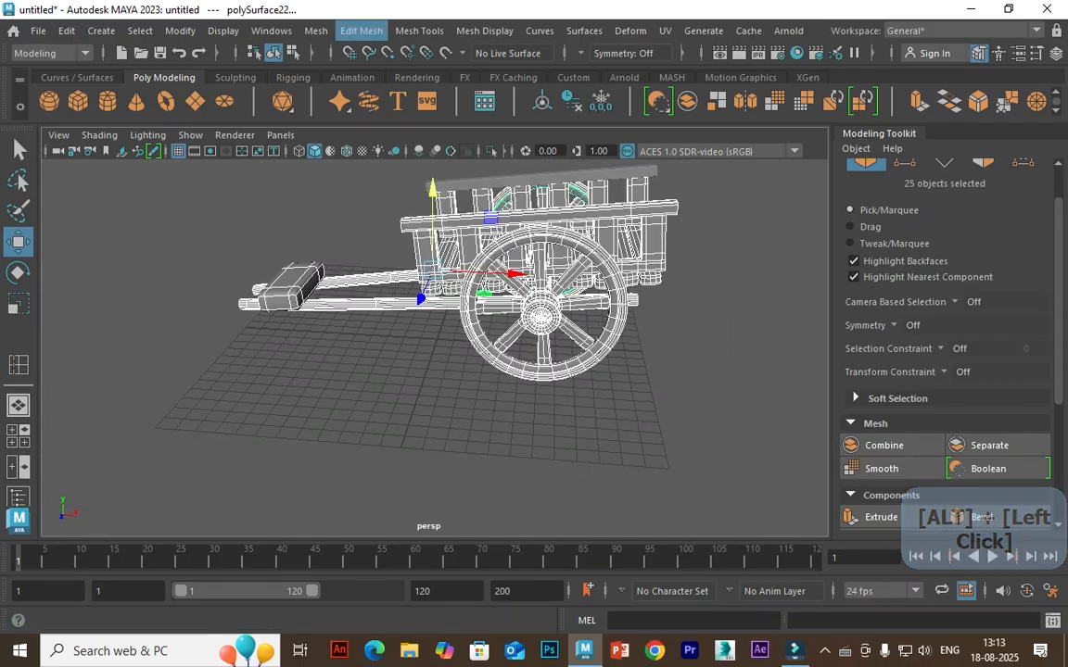
click(315, 30)
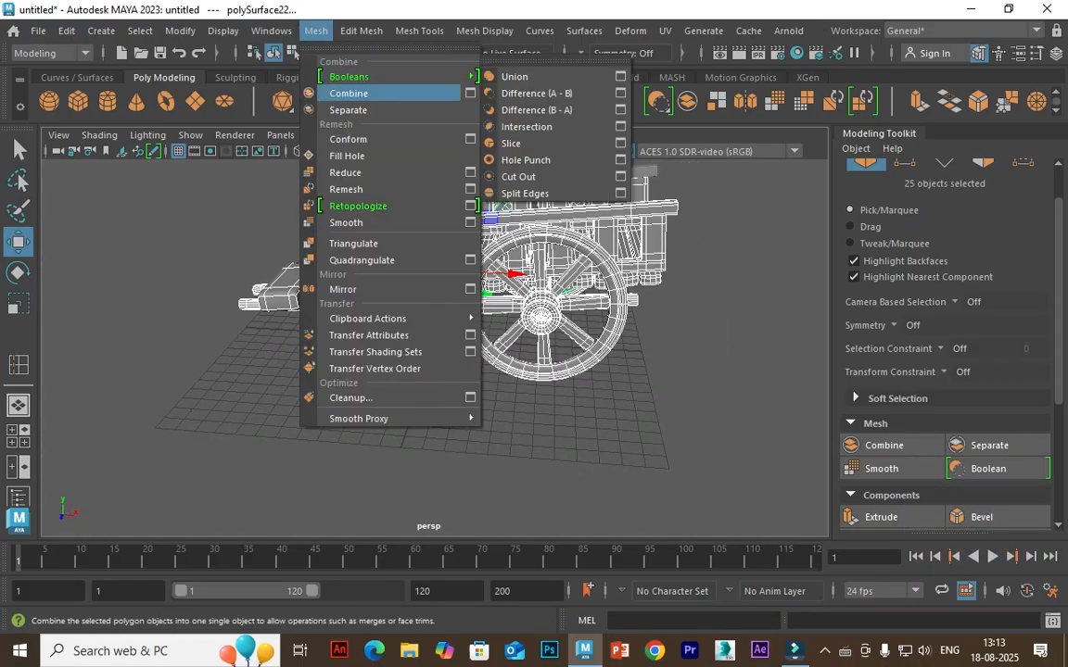
click(345, 91)
key(space)
key(space)
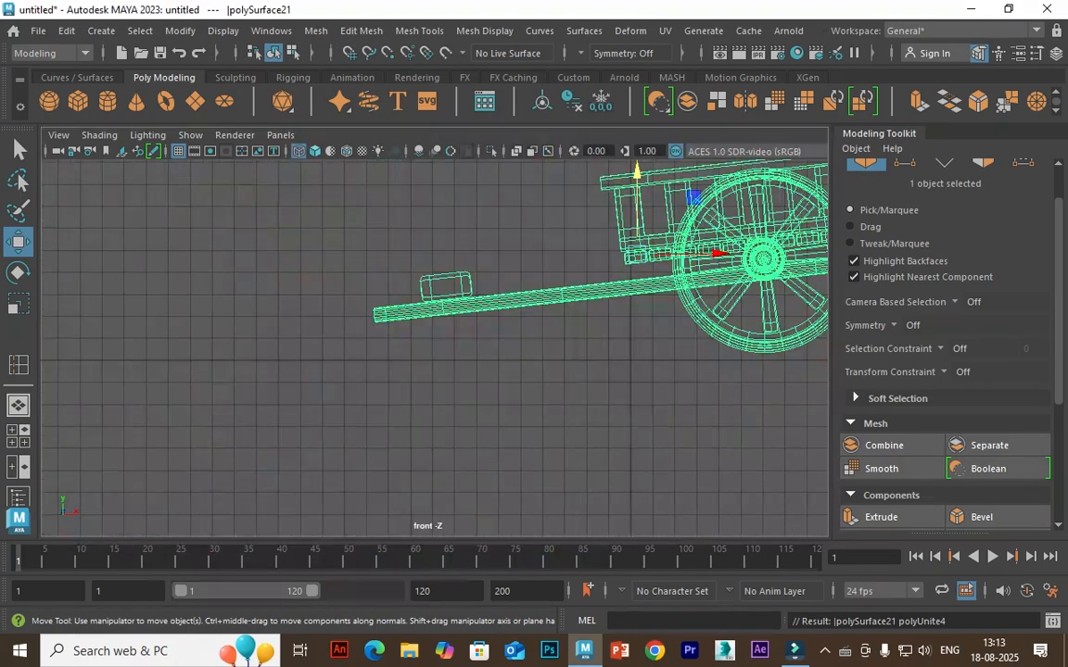
Move the combined cart's pivot to just below the front end of the poles and rotate the cart about 7.5 degrees around Z
alt+middle_drag(762, 260, 691, 295)
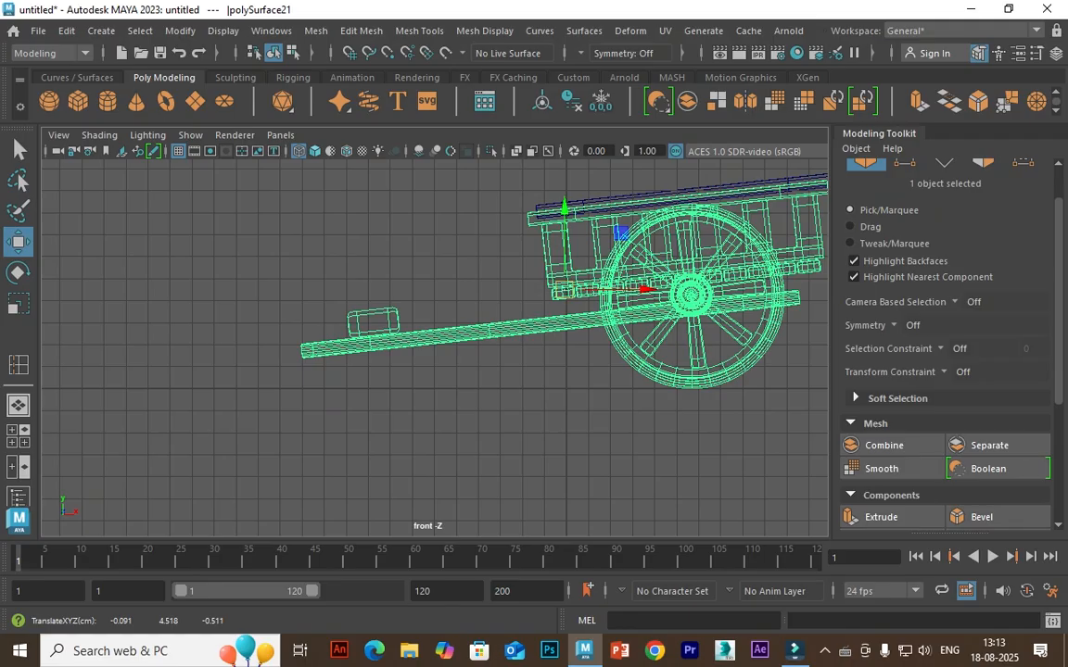
click(479, 320)
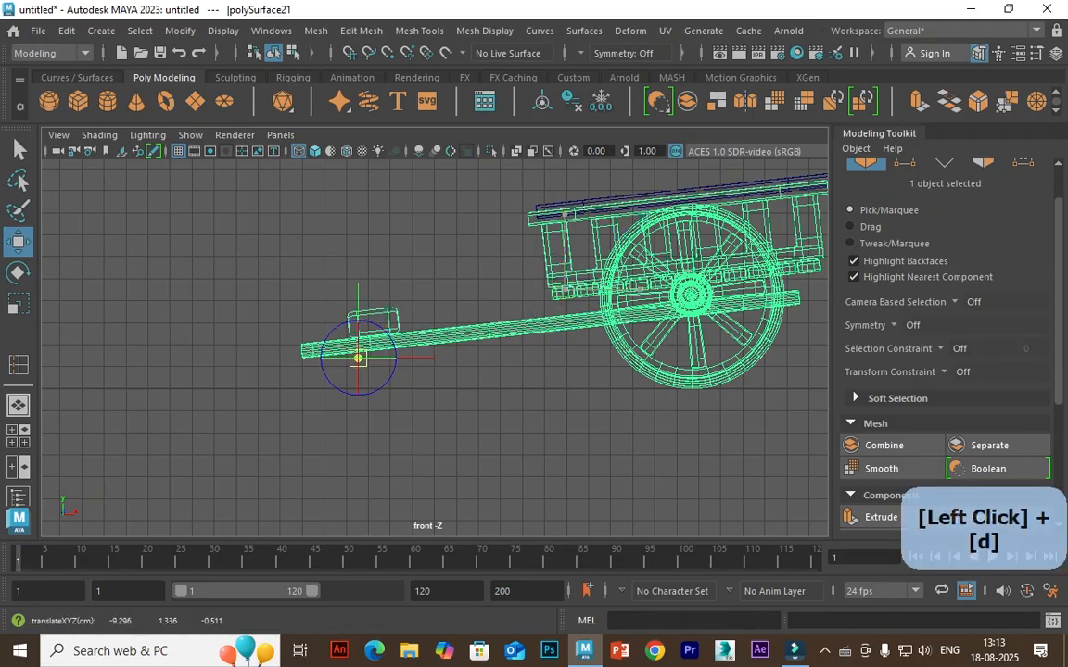
key(e)
drag(394, 365, 392, 355)
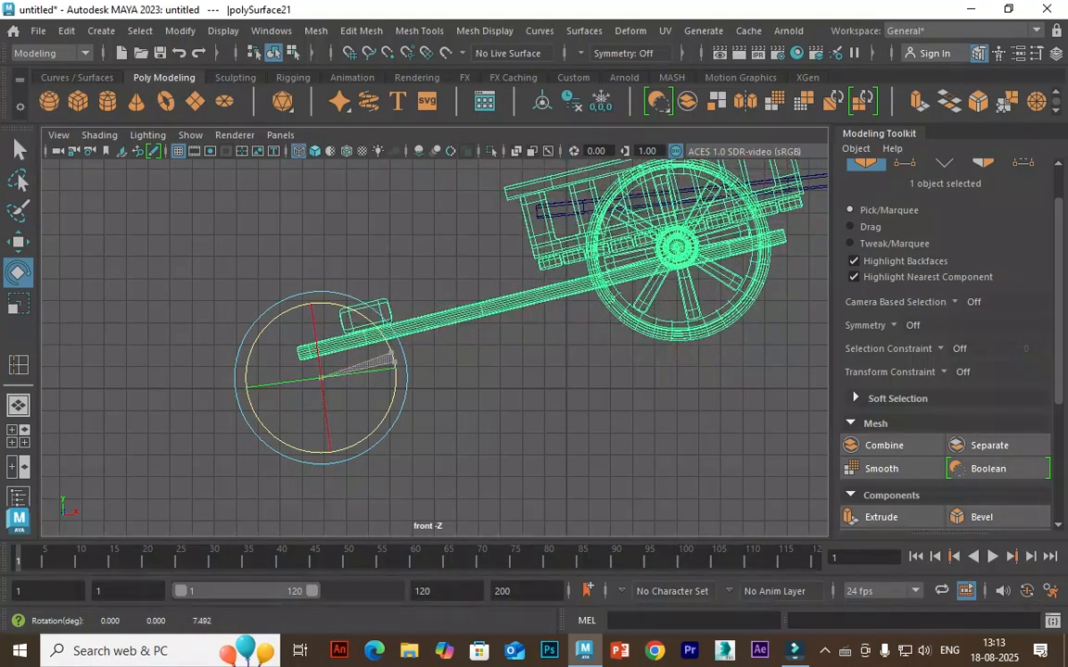
Lower the cart along Y toward the grid line and reduce its Z rotation to about 4.7 degrees
key(w)
drag(320, 377, 321, 410)
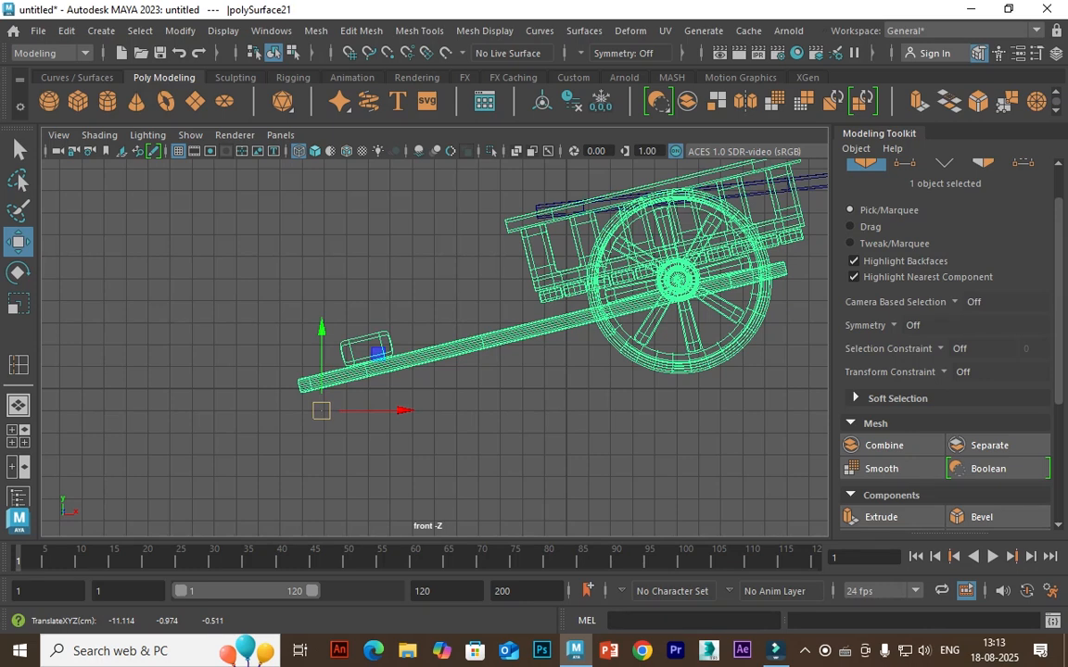
key(e)
drag(385, 369, 389, 372)
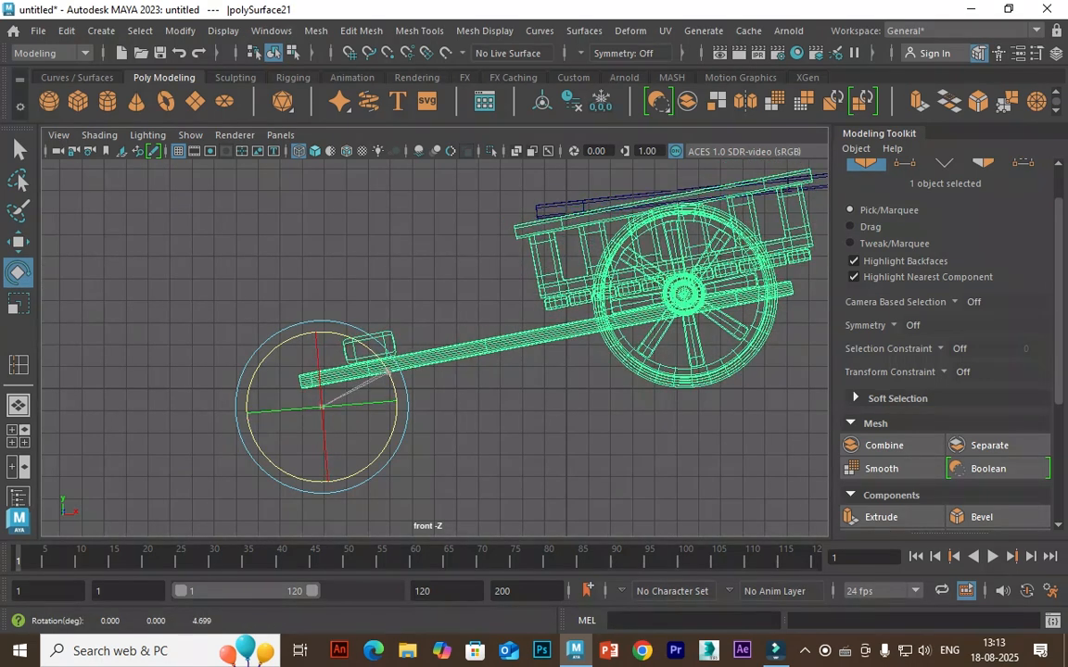
key(w)
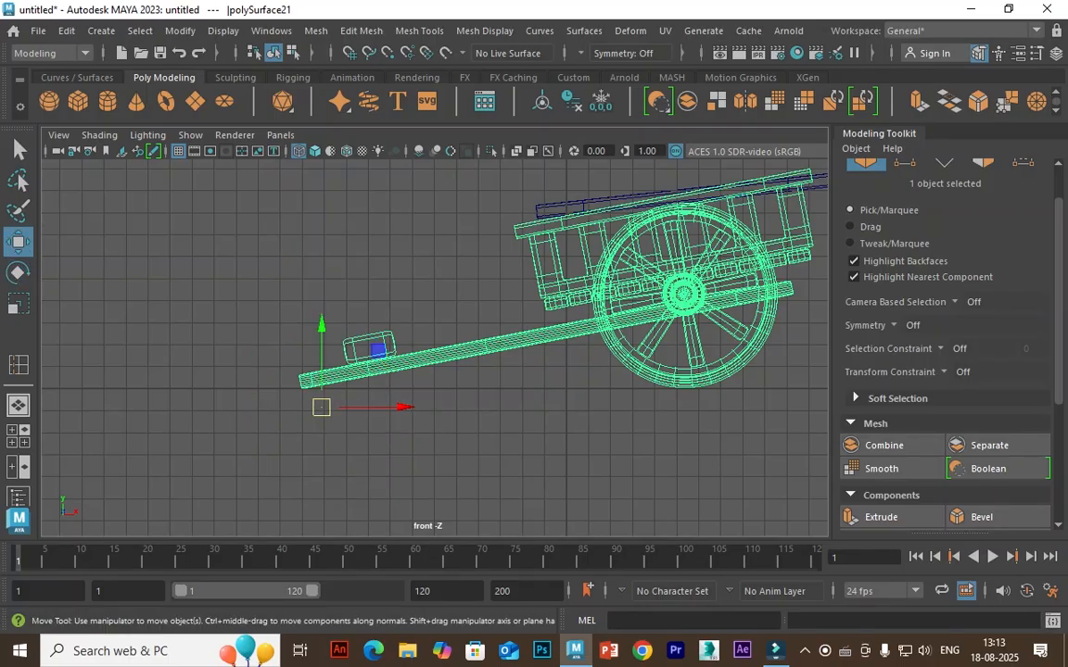
Separate the cart mesh into individual objects, deselect everything and show the cart from above at an angle in the perspective view
click(316, 29)
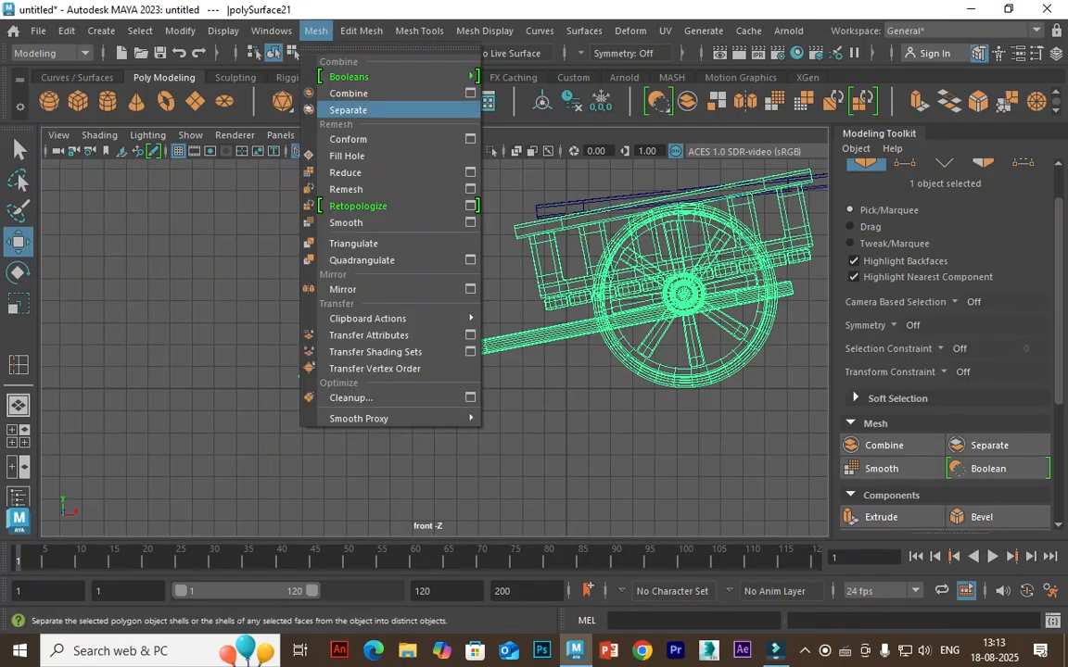
click(351, 108)
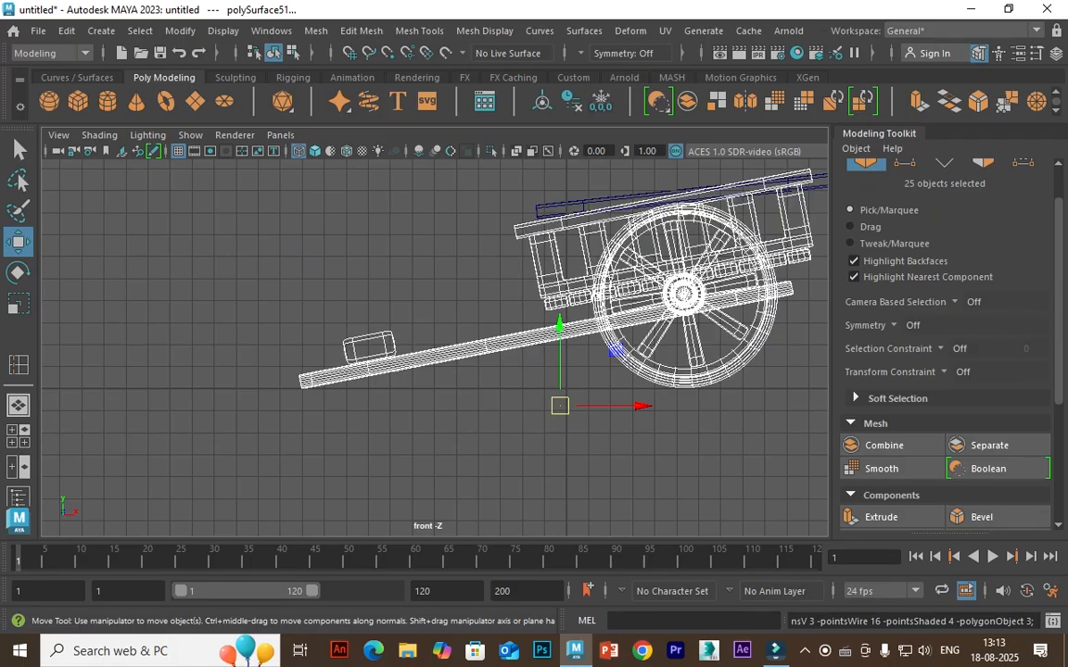
key(space)
key(space)
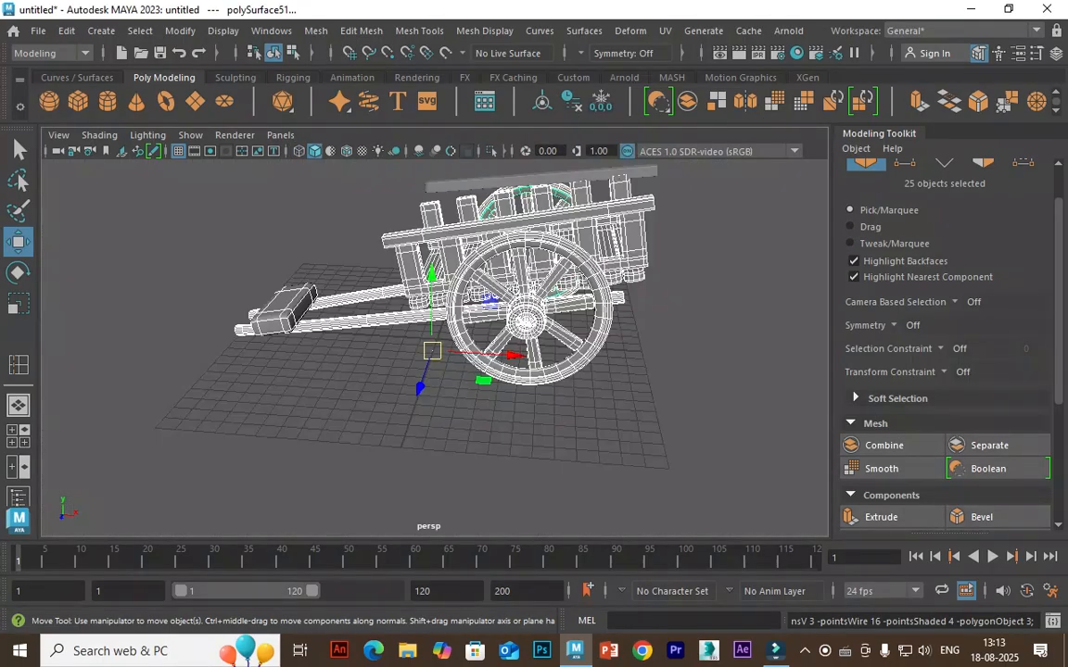
key(alt+d)
alt+drag(436, 306, 519, 370)
alt+middle_drag(519, 278, 547, 376)
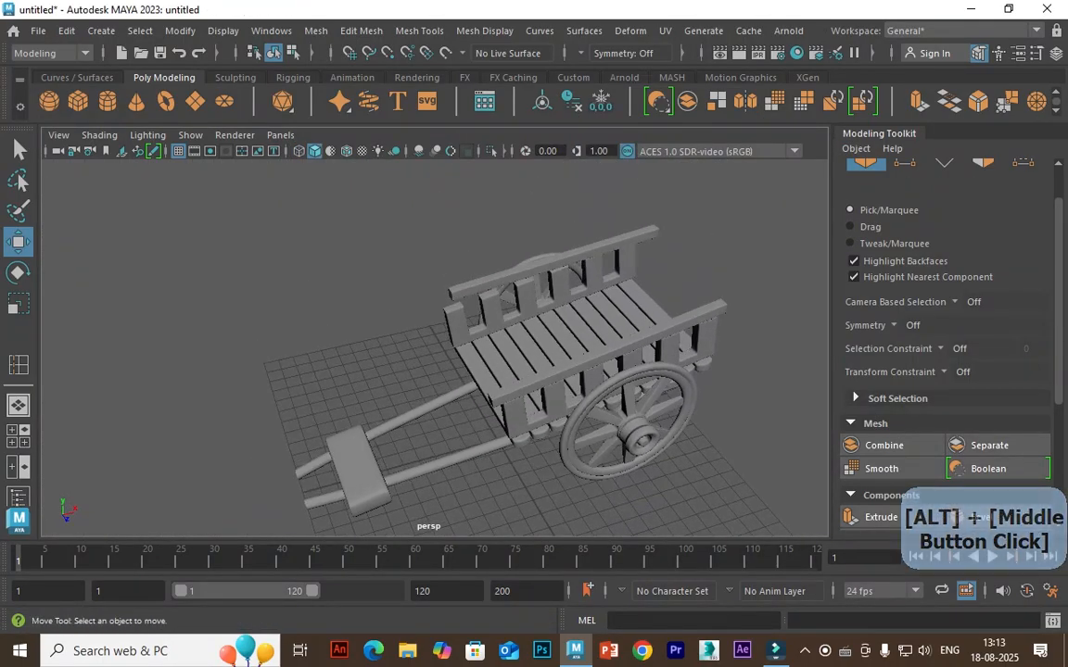
Delete the misaligned top rail on the far side and replace it with a duplicate of the near rail moved onto the far posts
click(554, 263)
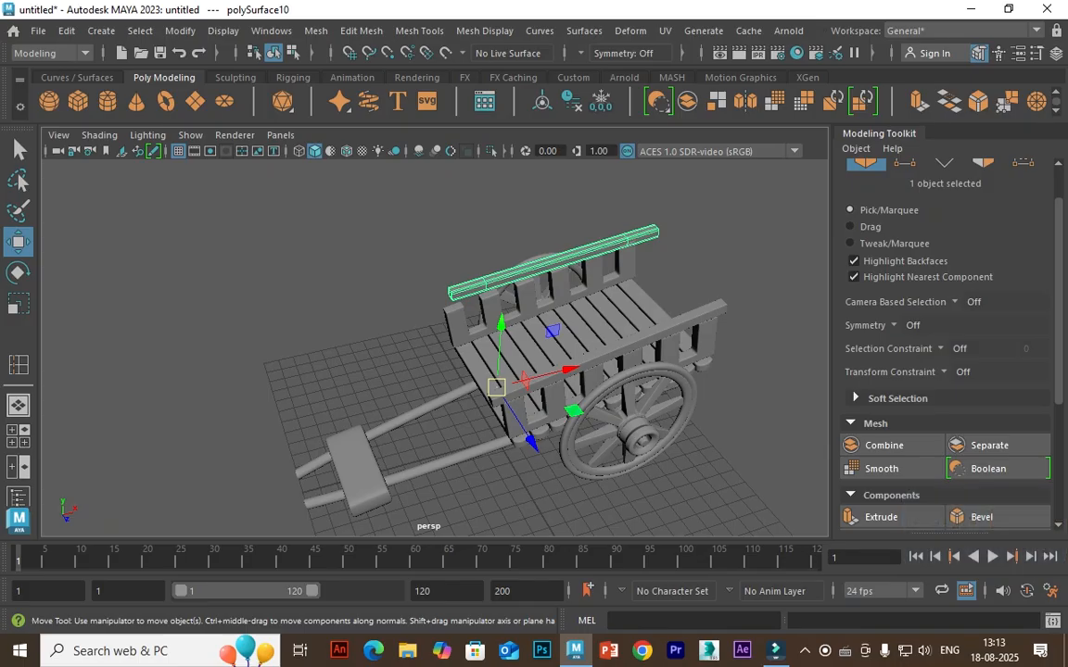
key(Delete)
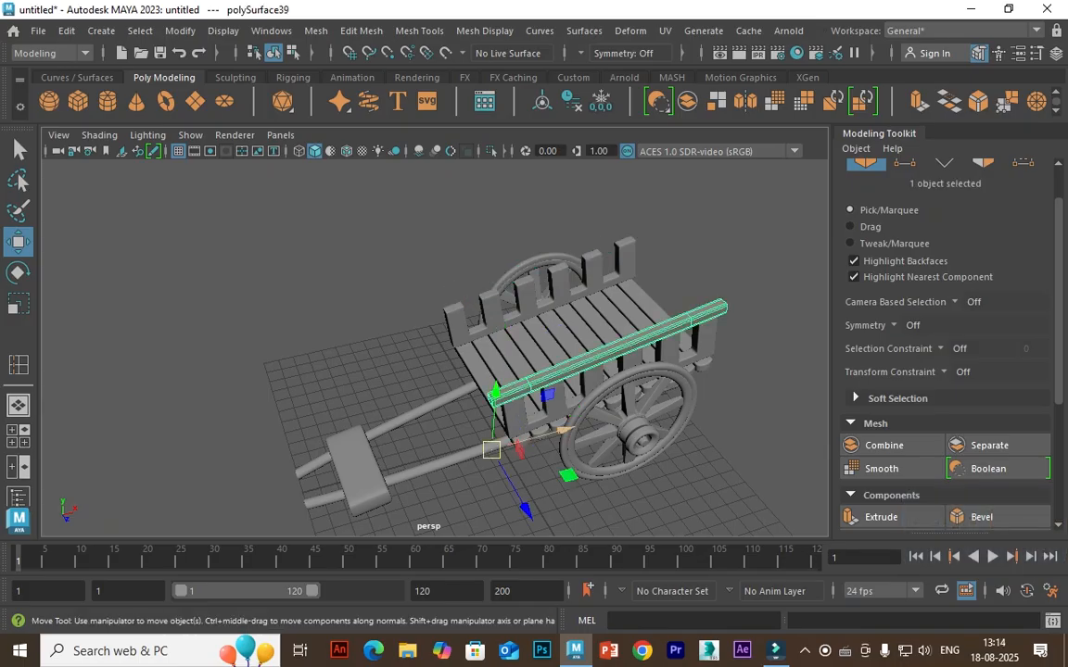
key(ctrl+d)
shift+drag(491, 449, 446, 371)
shift+drag(476, 426, 574, 348)
alt+middle_drag(445, 306, 457, 345)
alt+drag(371, 345, 518, 399)
alt+middle_drag(519, 398, 440, 379)
scroll(443, 390, up, 5)
scroll(442, 390, down, 5)
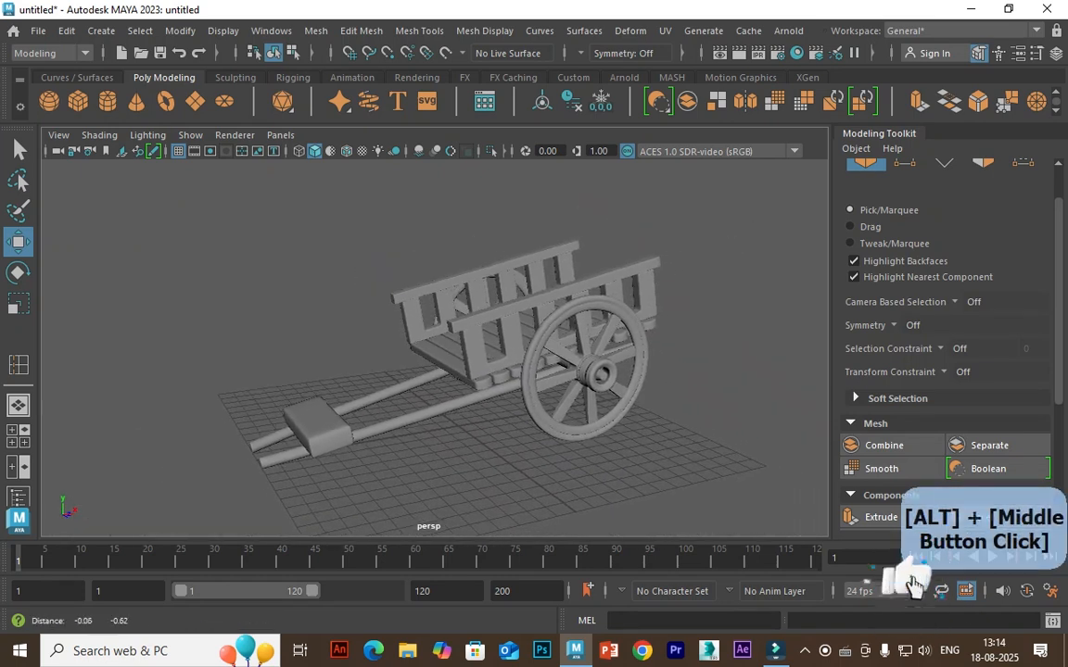